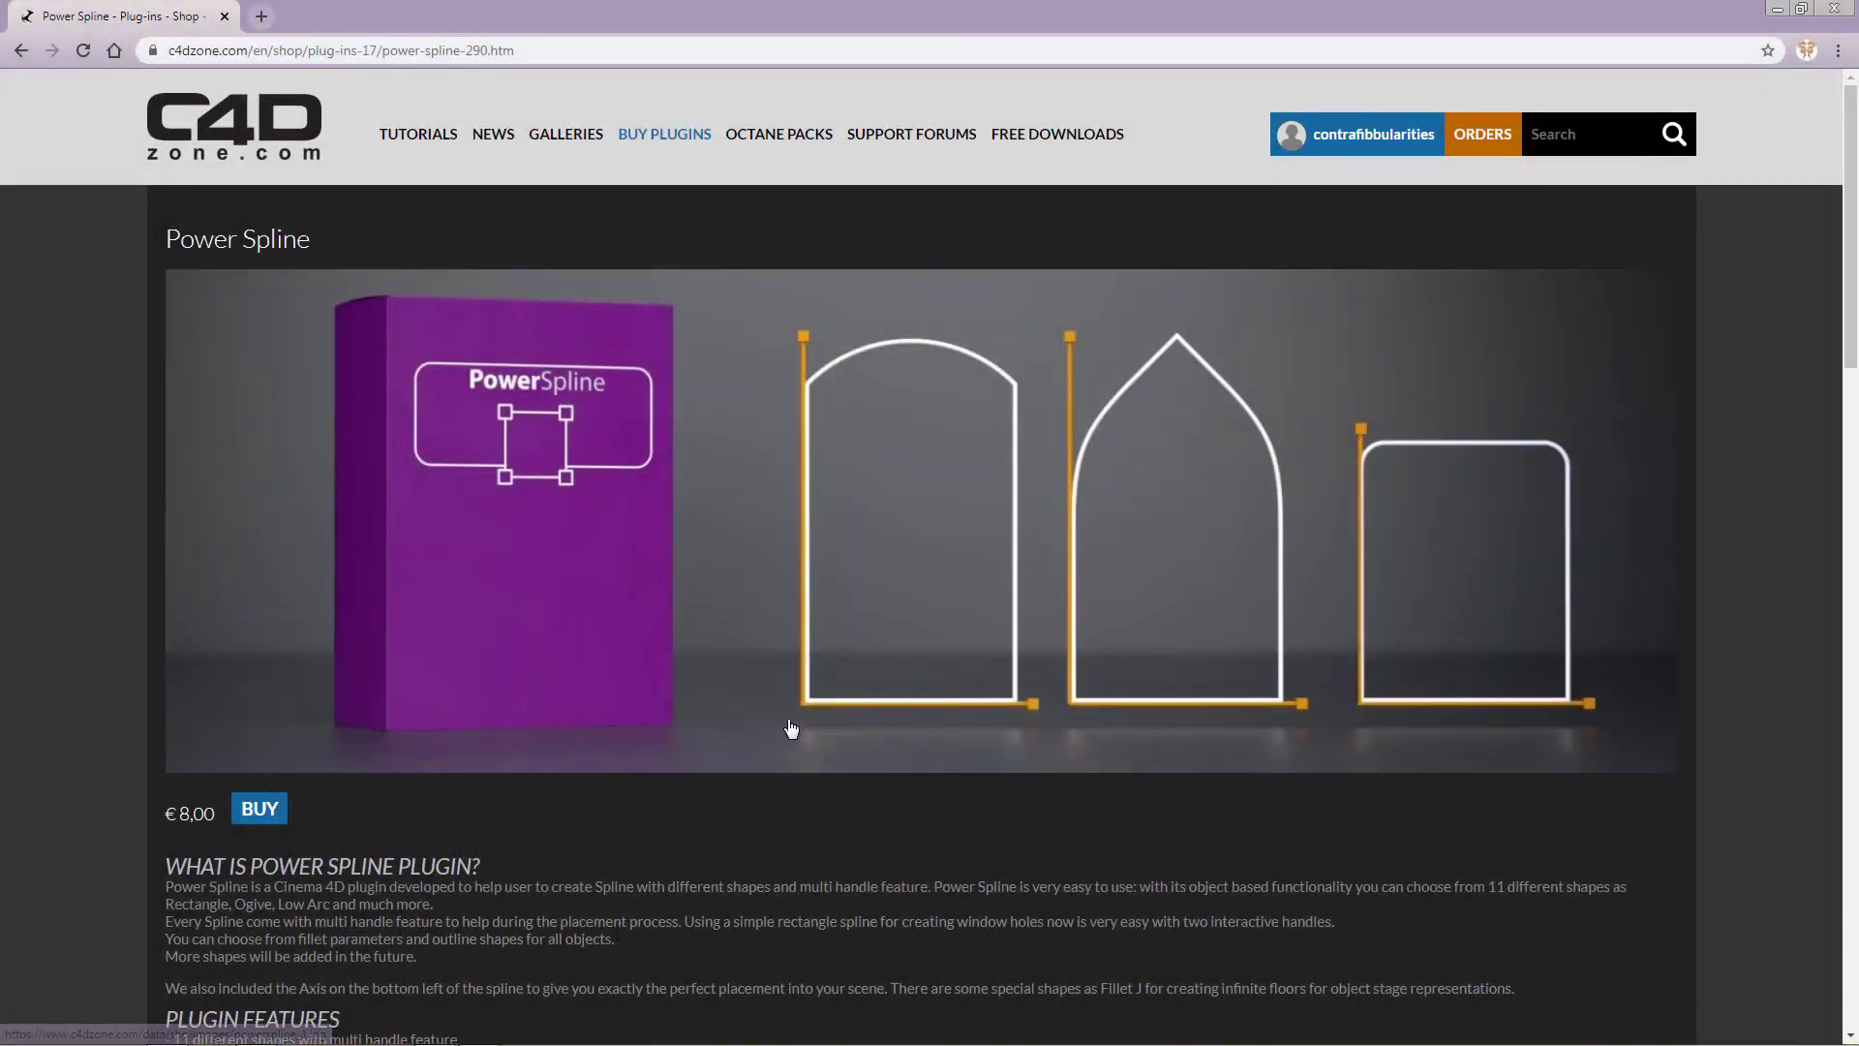
- Scroll the Power Spline product page past Plugin Features and requirements down to the demo video
{"action": "scroll", "coordinate": [784, 724], "scroll_direction": "down", "scroll_amount": 2}
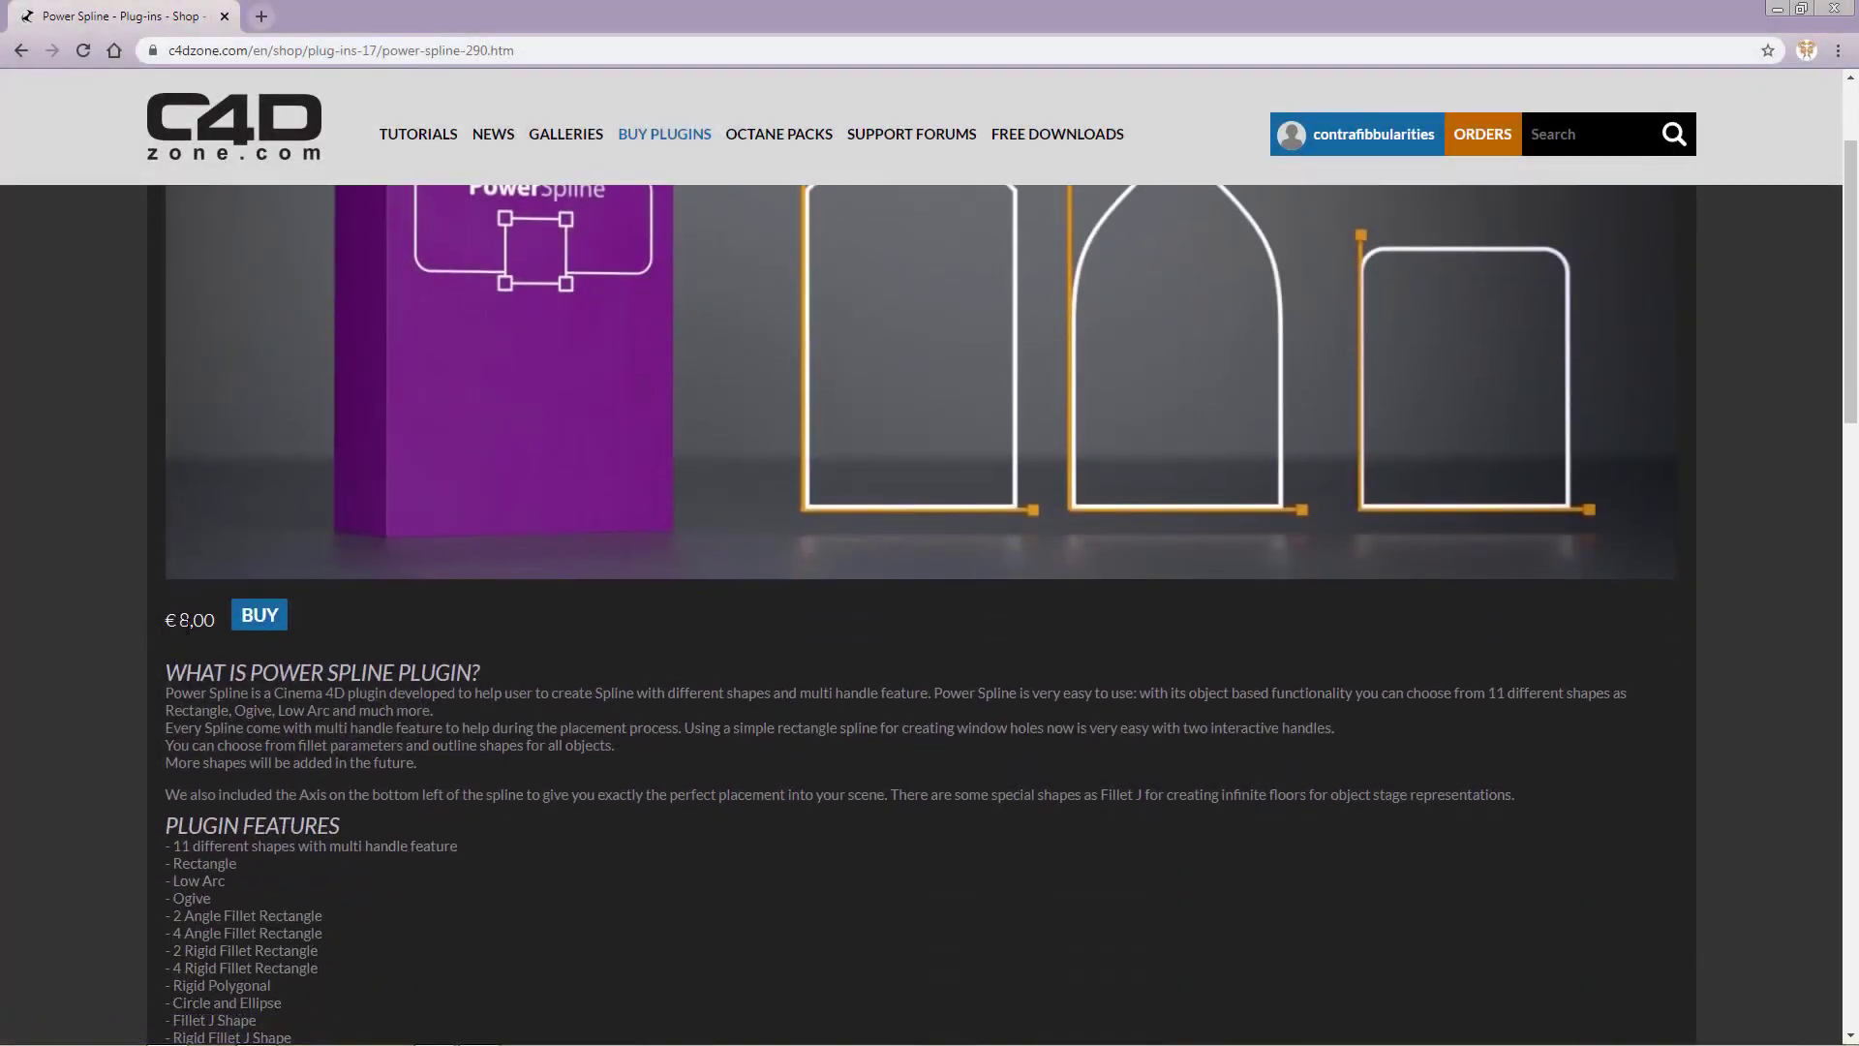
{"action": "scroll", "coordinate": [735, 631], "scroll_direction": "down", "scroll_amount": 3}
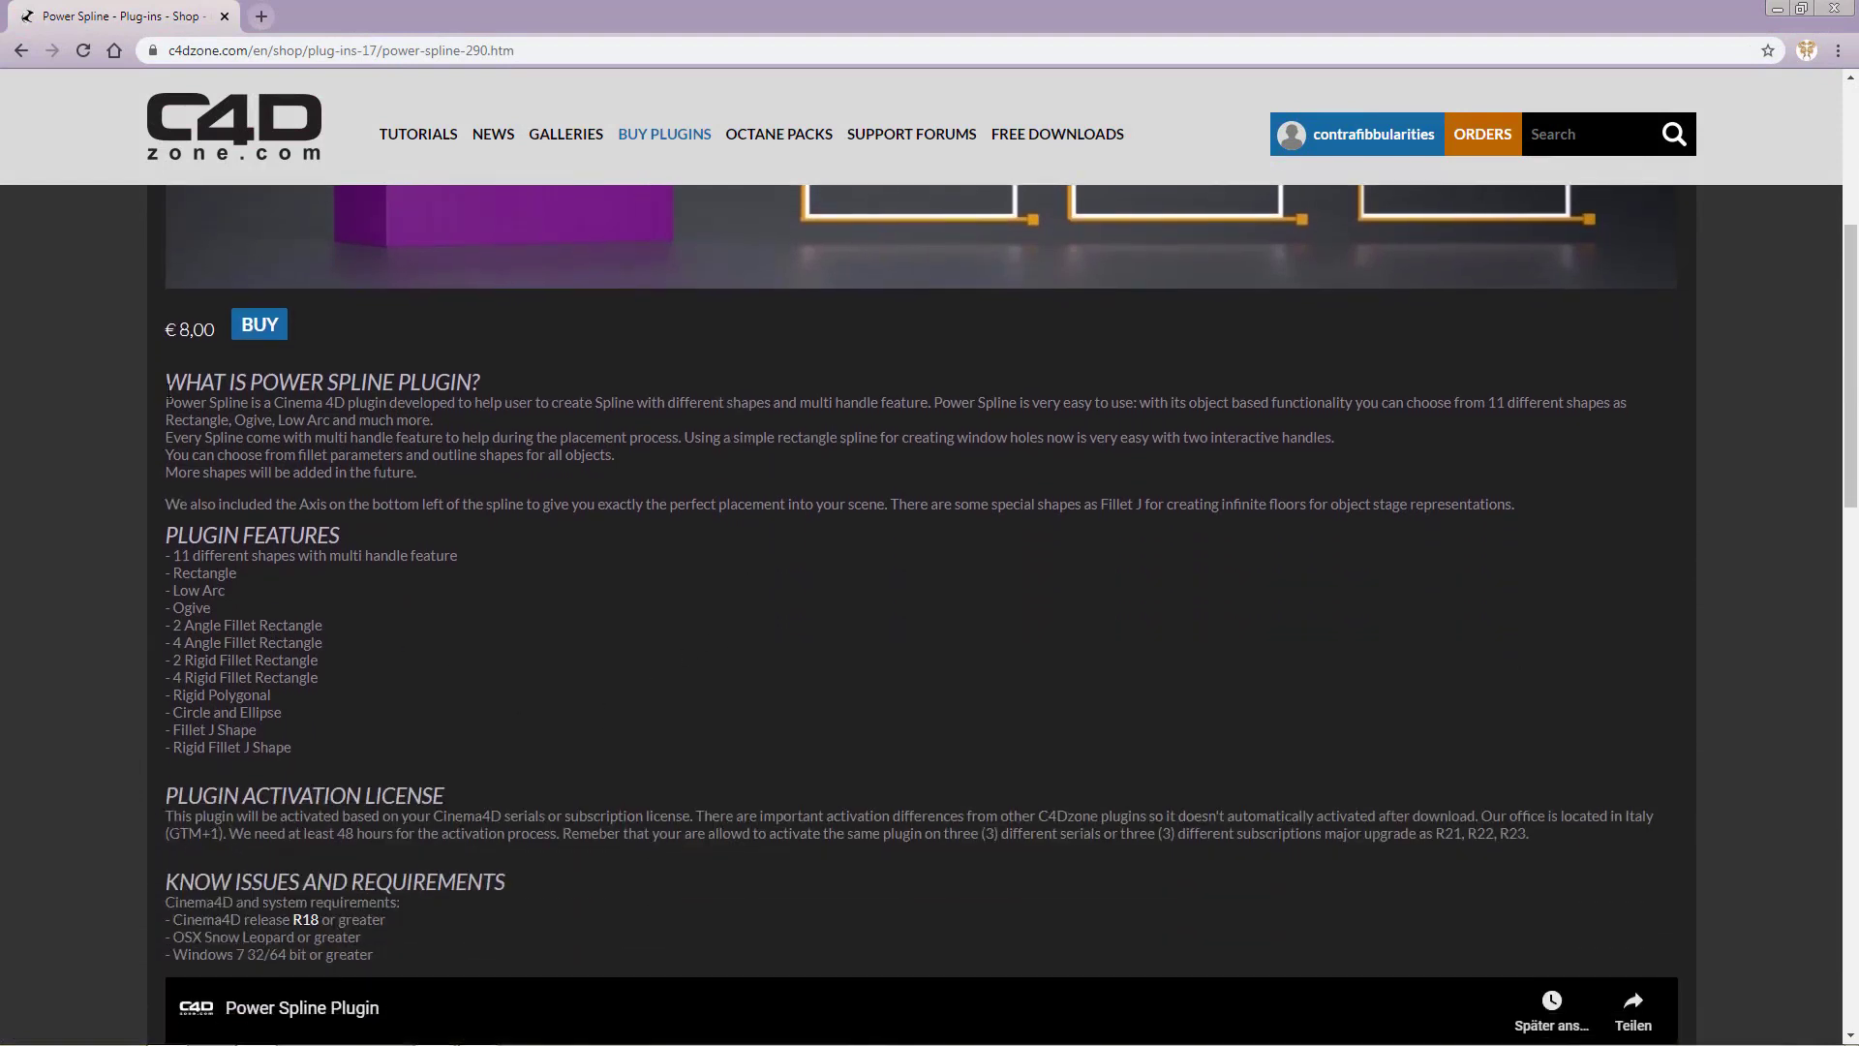
{"action": "scroll", "coordinate": [419, 584], "scroll_direction": "down", "scroll_amount": 3}
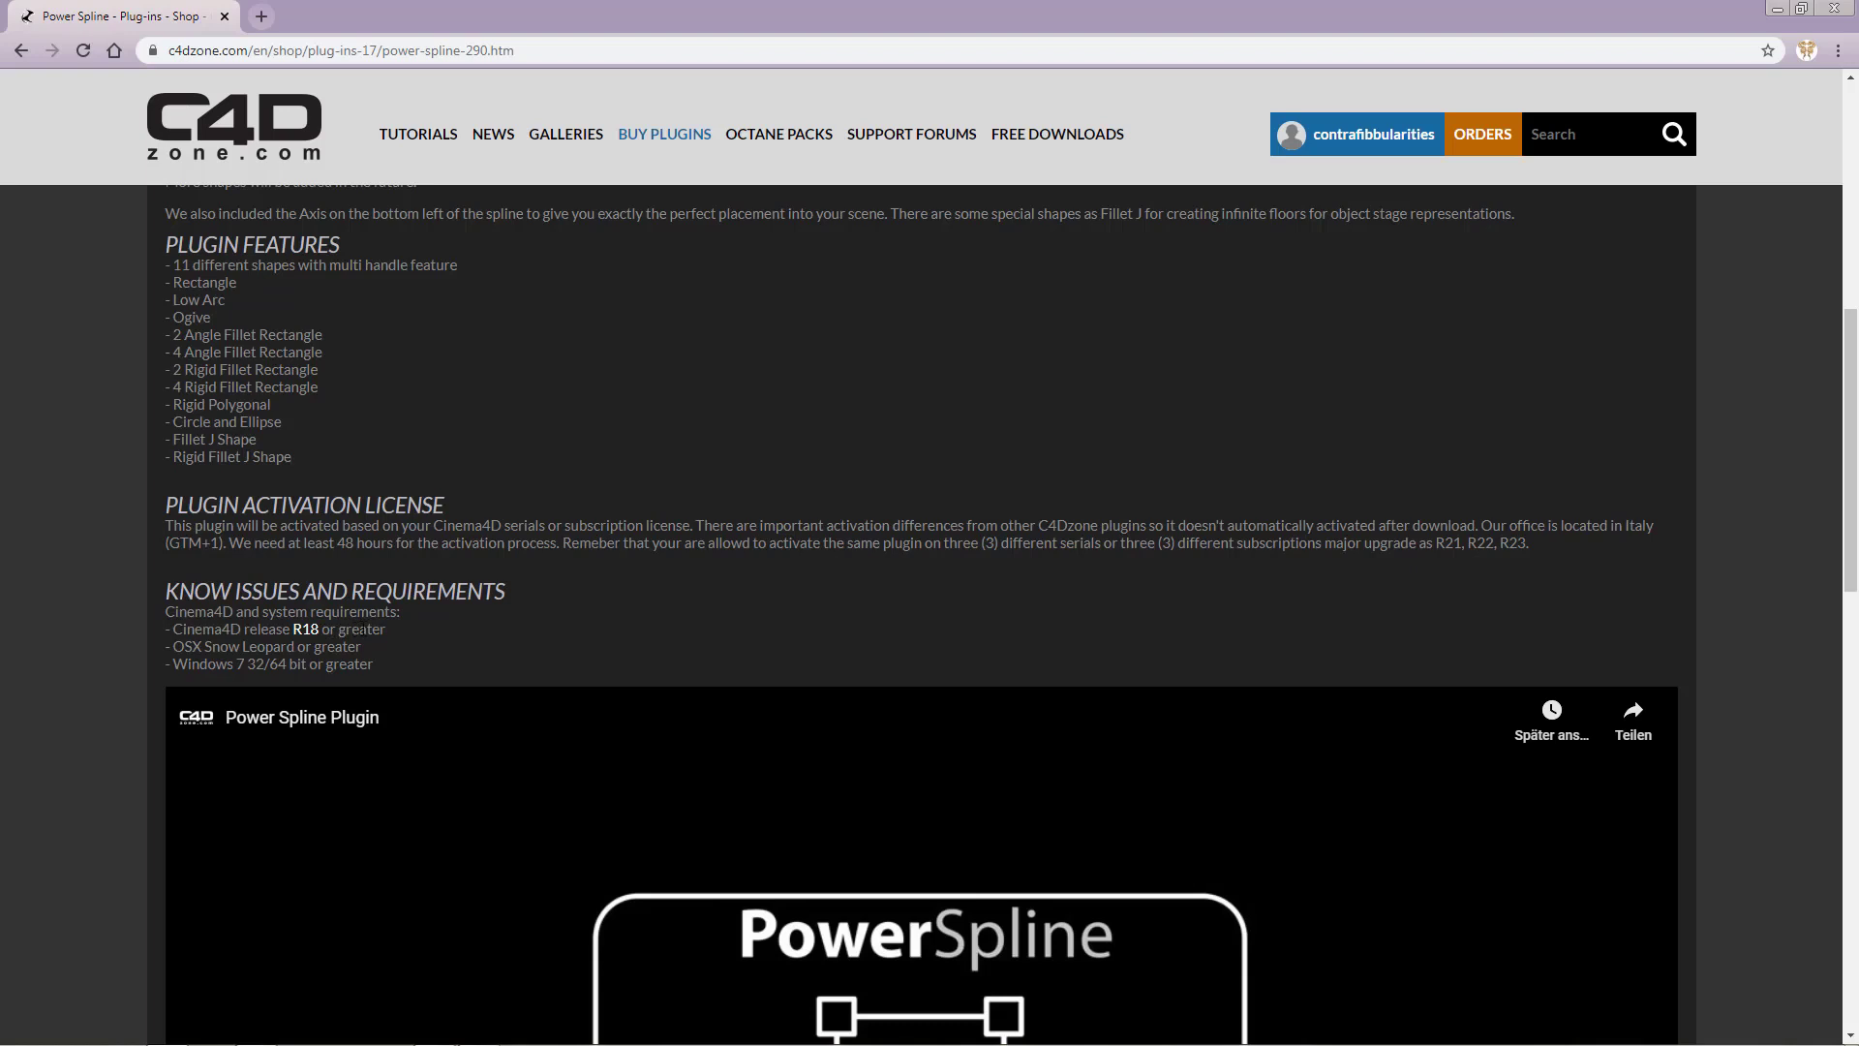
{"action": "scroll", "coordinate": [618, 579], "scroll_direction": "down", "scroll_amount": 5}
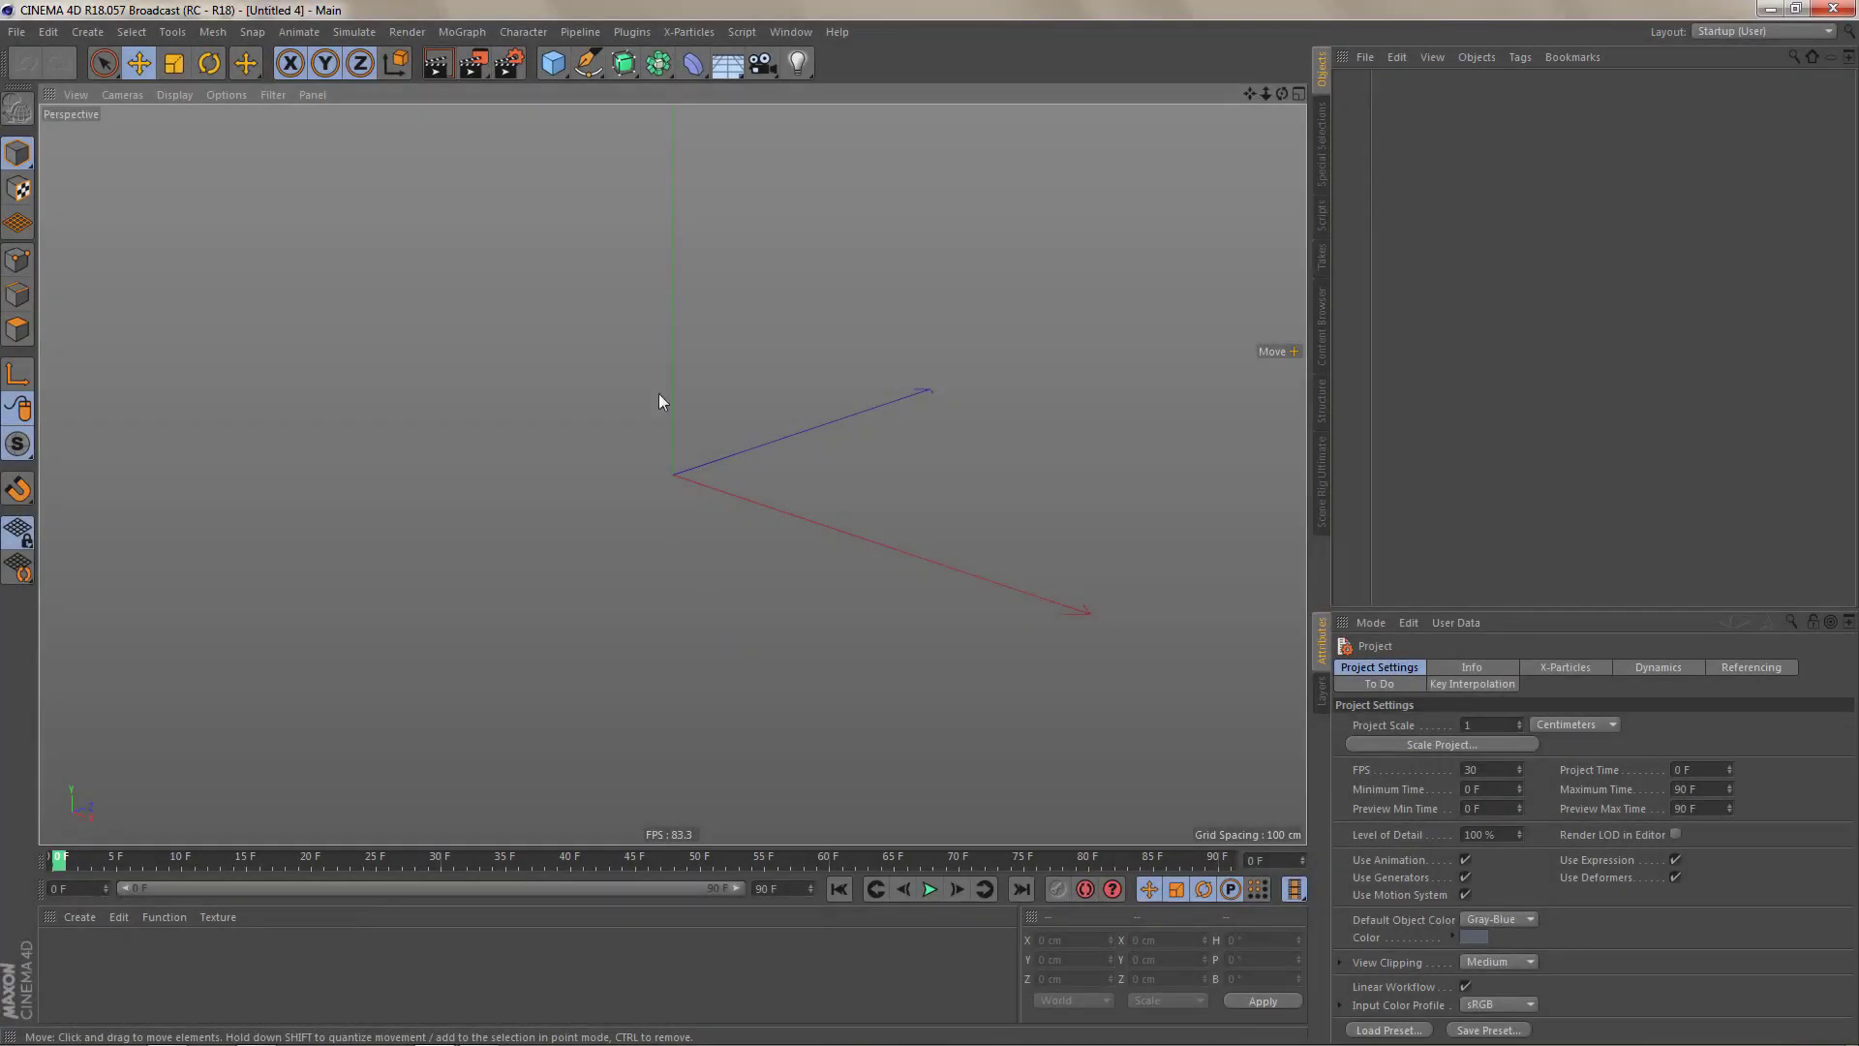
- Add a Square Power Spline from Plugins and drag its handles to about 137 × 191 cm
{"action": "left_click", "coordinate": [635, 34]}
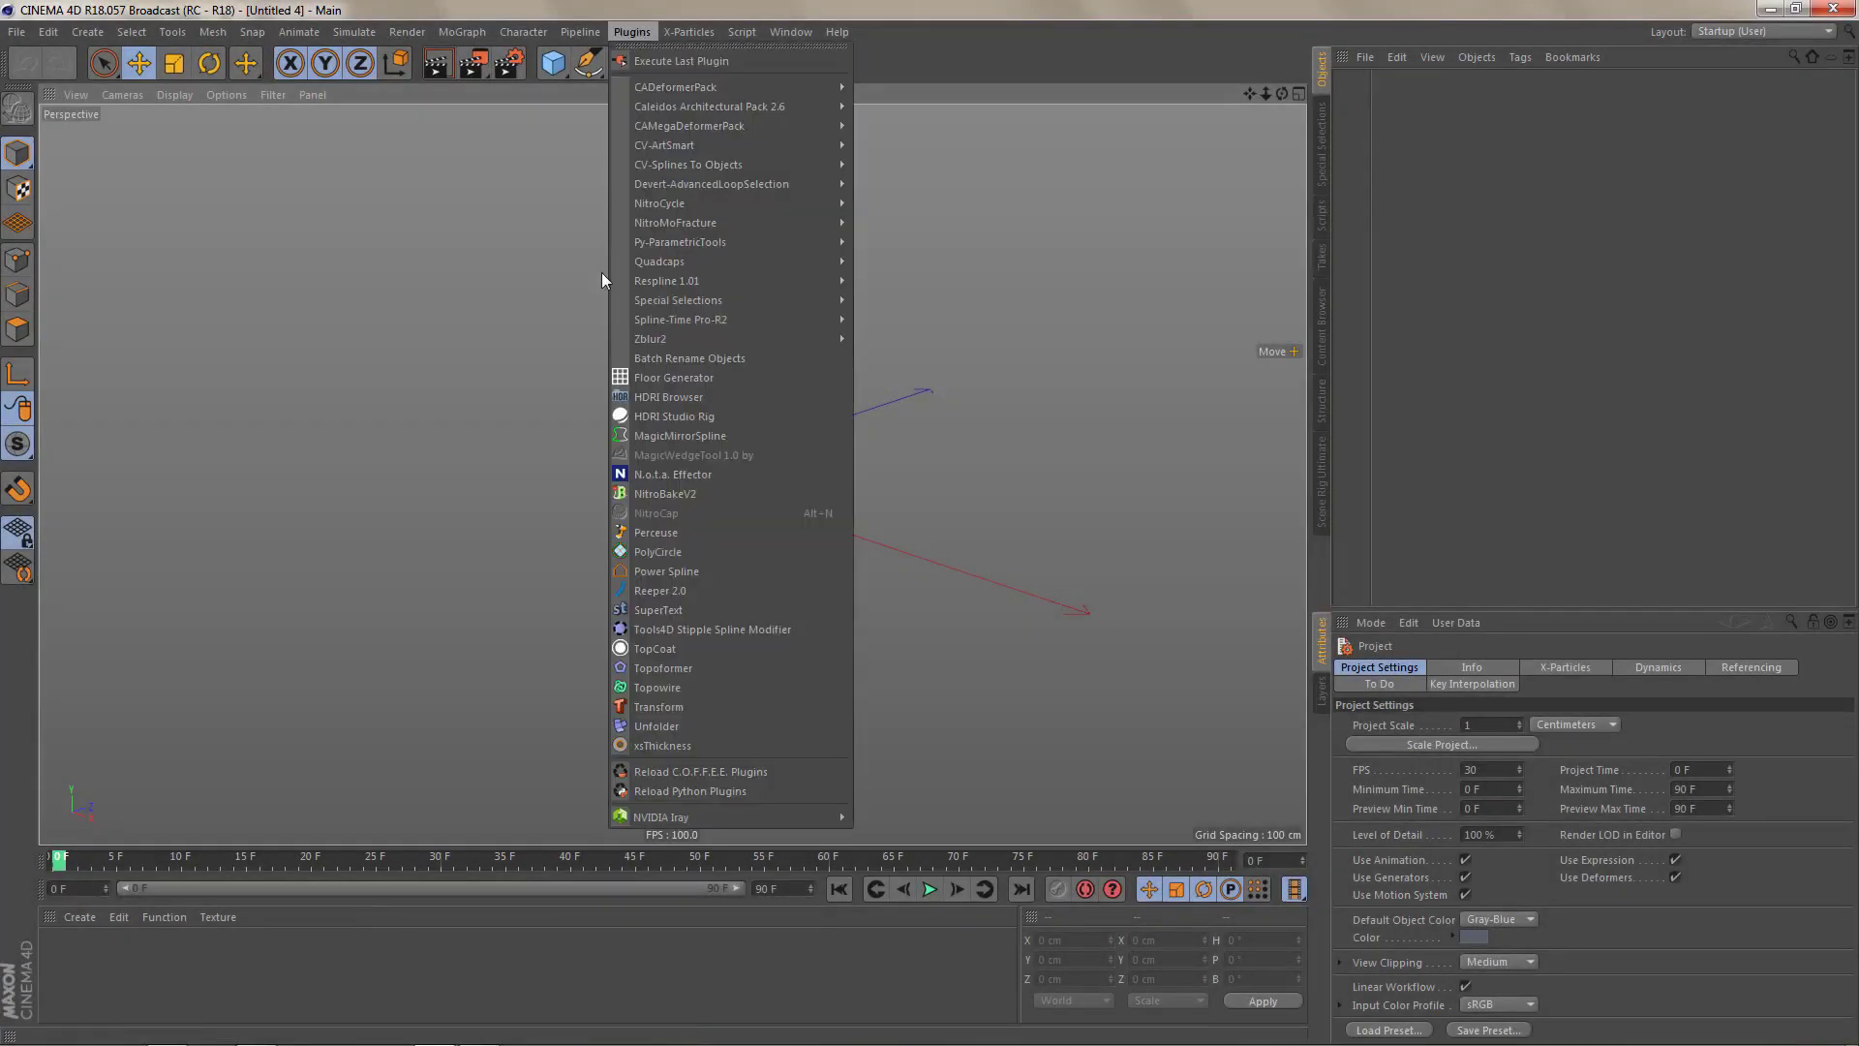
{"action": "left_click", "coordinate": [697, 571]}
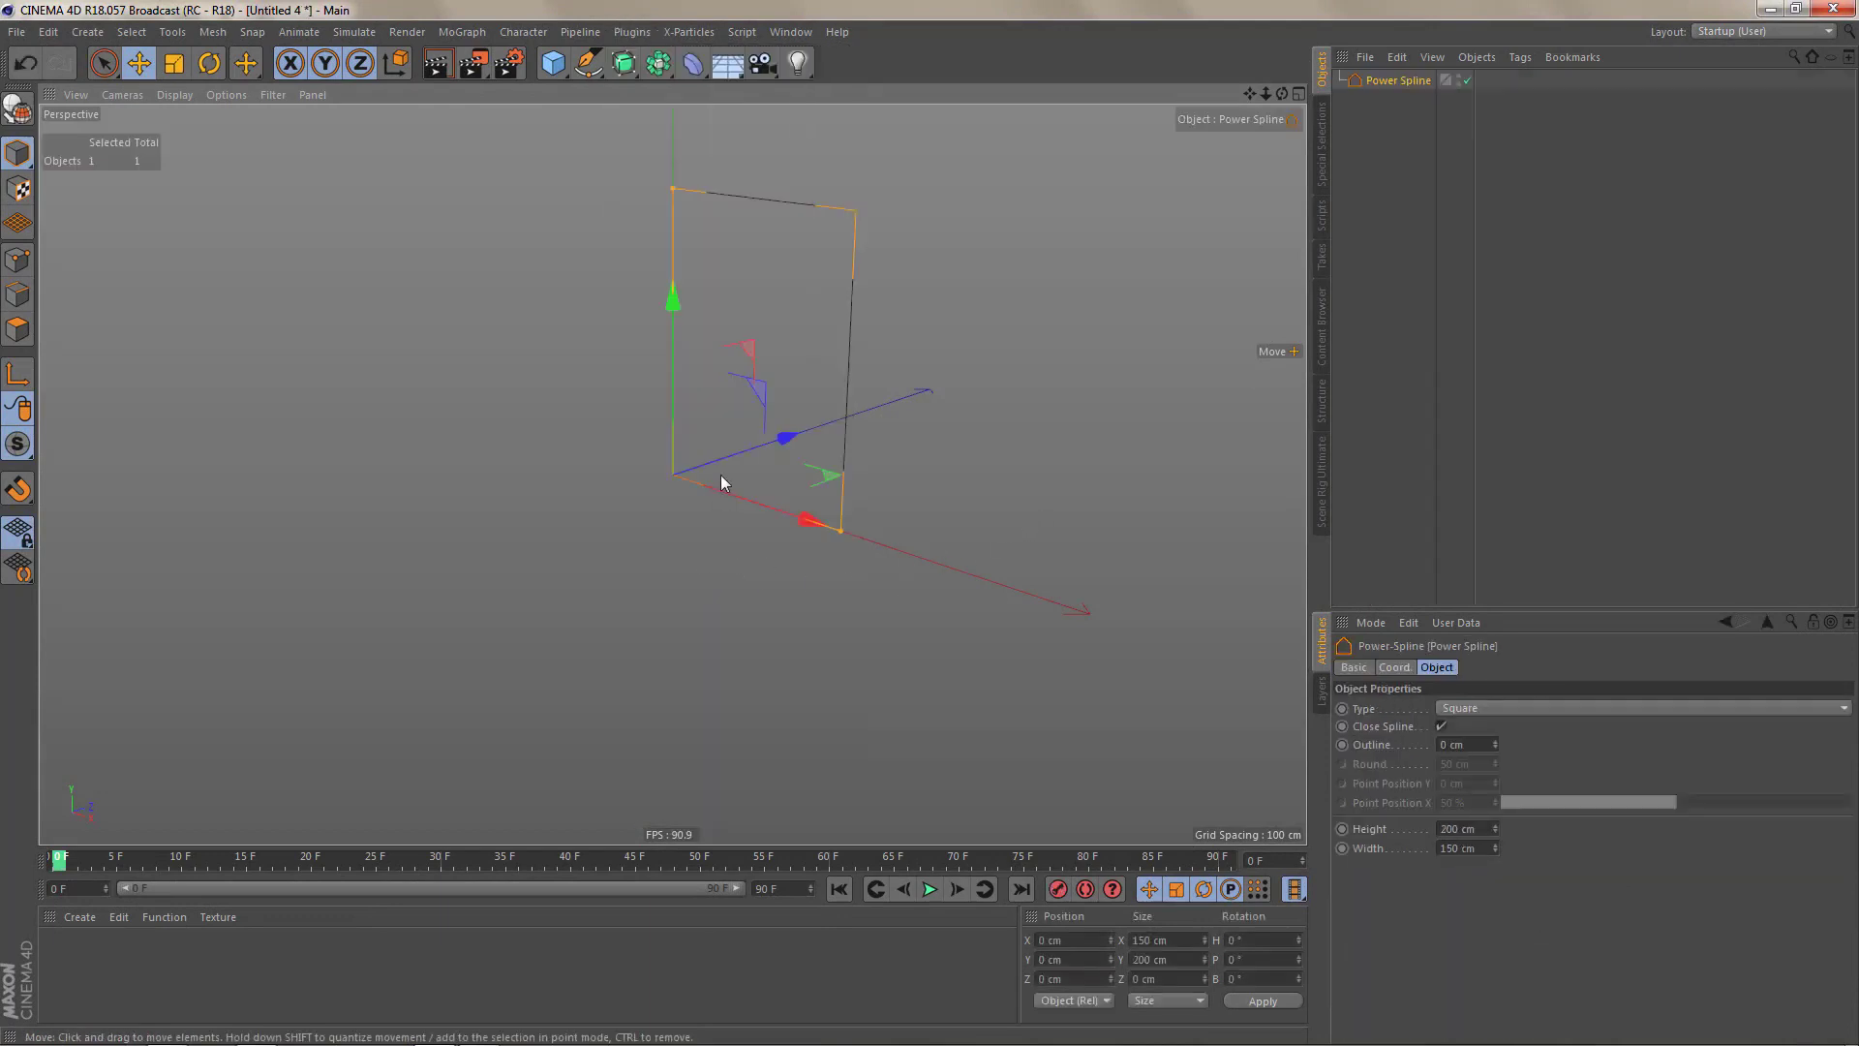
{"action": "left_click_drag", "start_coordinate": [720, 475], "coordinate": [735, 658], "text": "alt"}
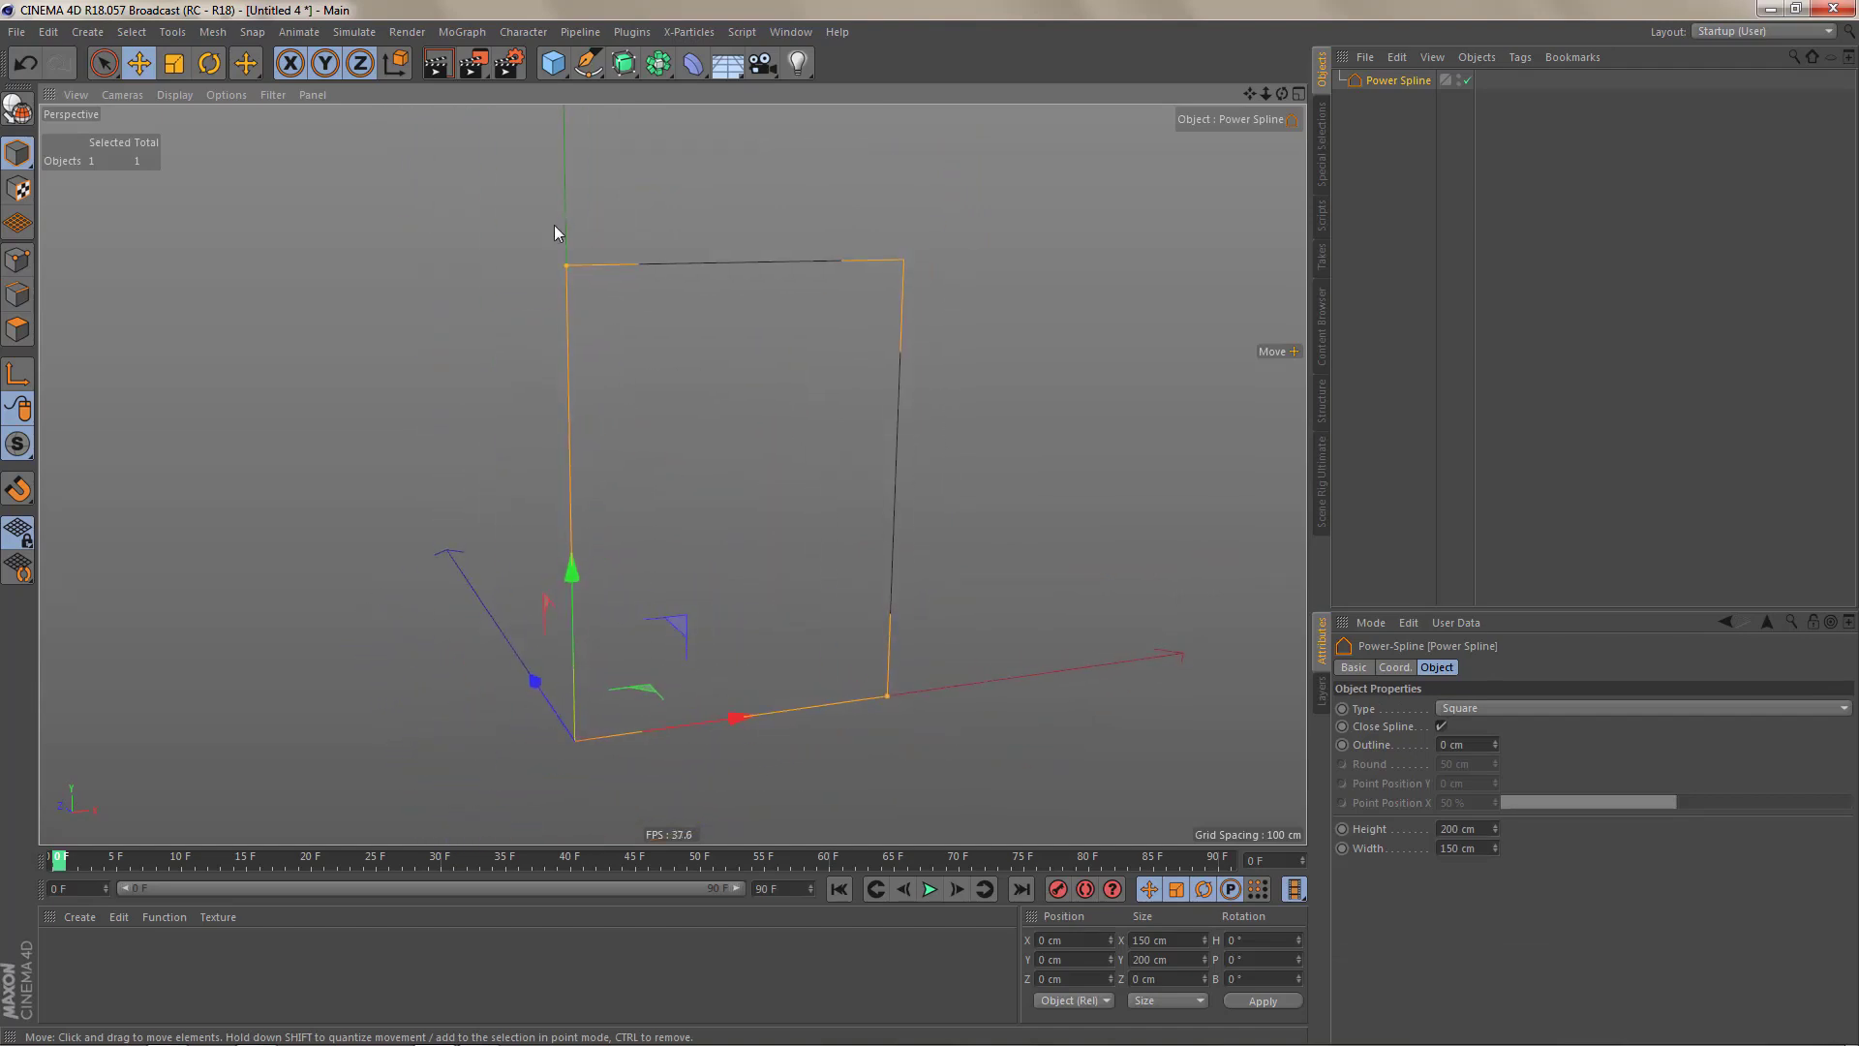
{"action": "mouse_move", "coordinate": [566, 263]}
{"action": "left_mouse_down"}
{"action": "mouse_move", "coordinate": [566, 194]}
{"action": "mouse_move", "coordinate": [567, 288]}
{"action": "left_mouse_up"}
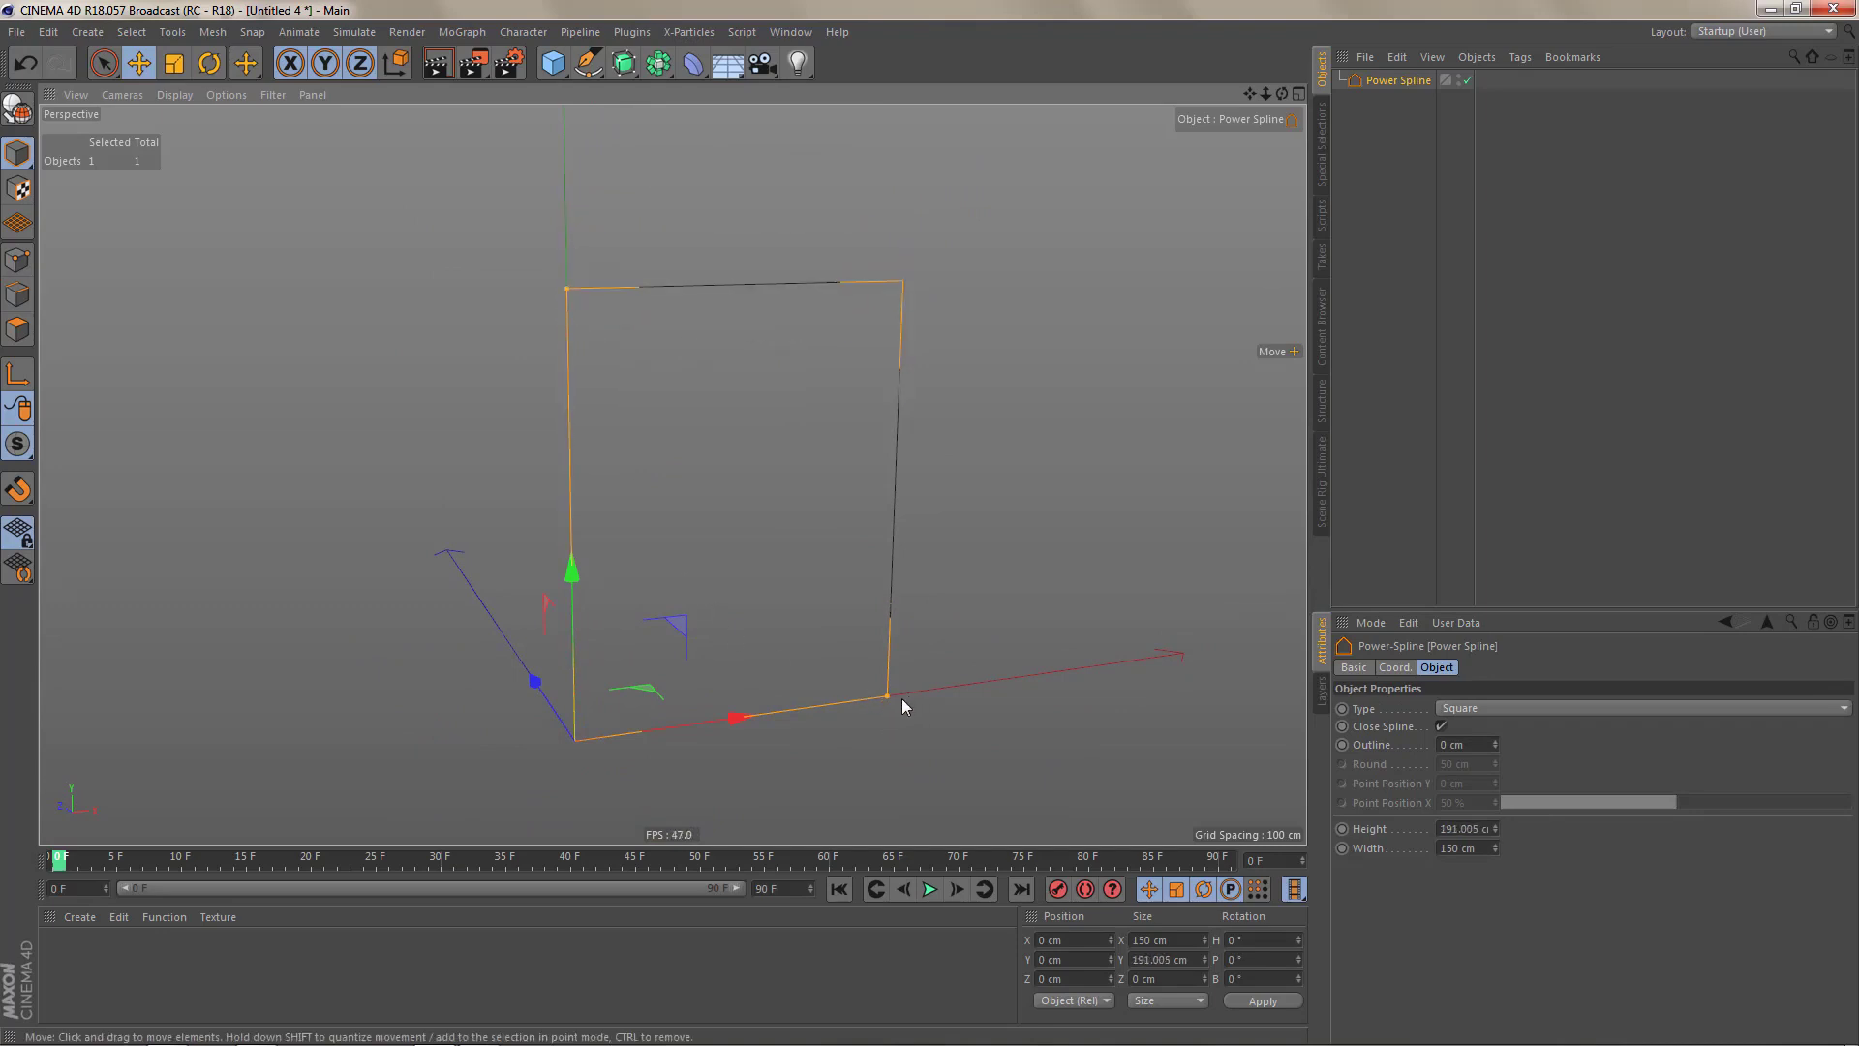
{"action": "mouse_move", "coordinate": [886, 698]}
{"action": "left_mouse_down"}
{"action": "mouse_move", "coordinate": [980, 653]}
{"action": "mouse_move", "coordinate": [864, 685]}
{"action": "left_mouse_up"}
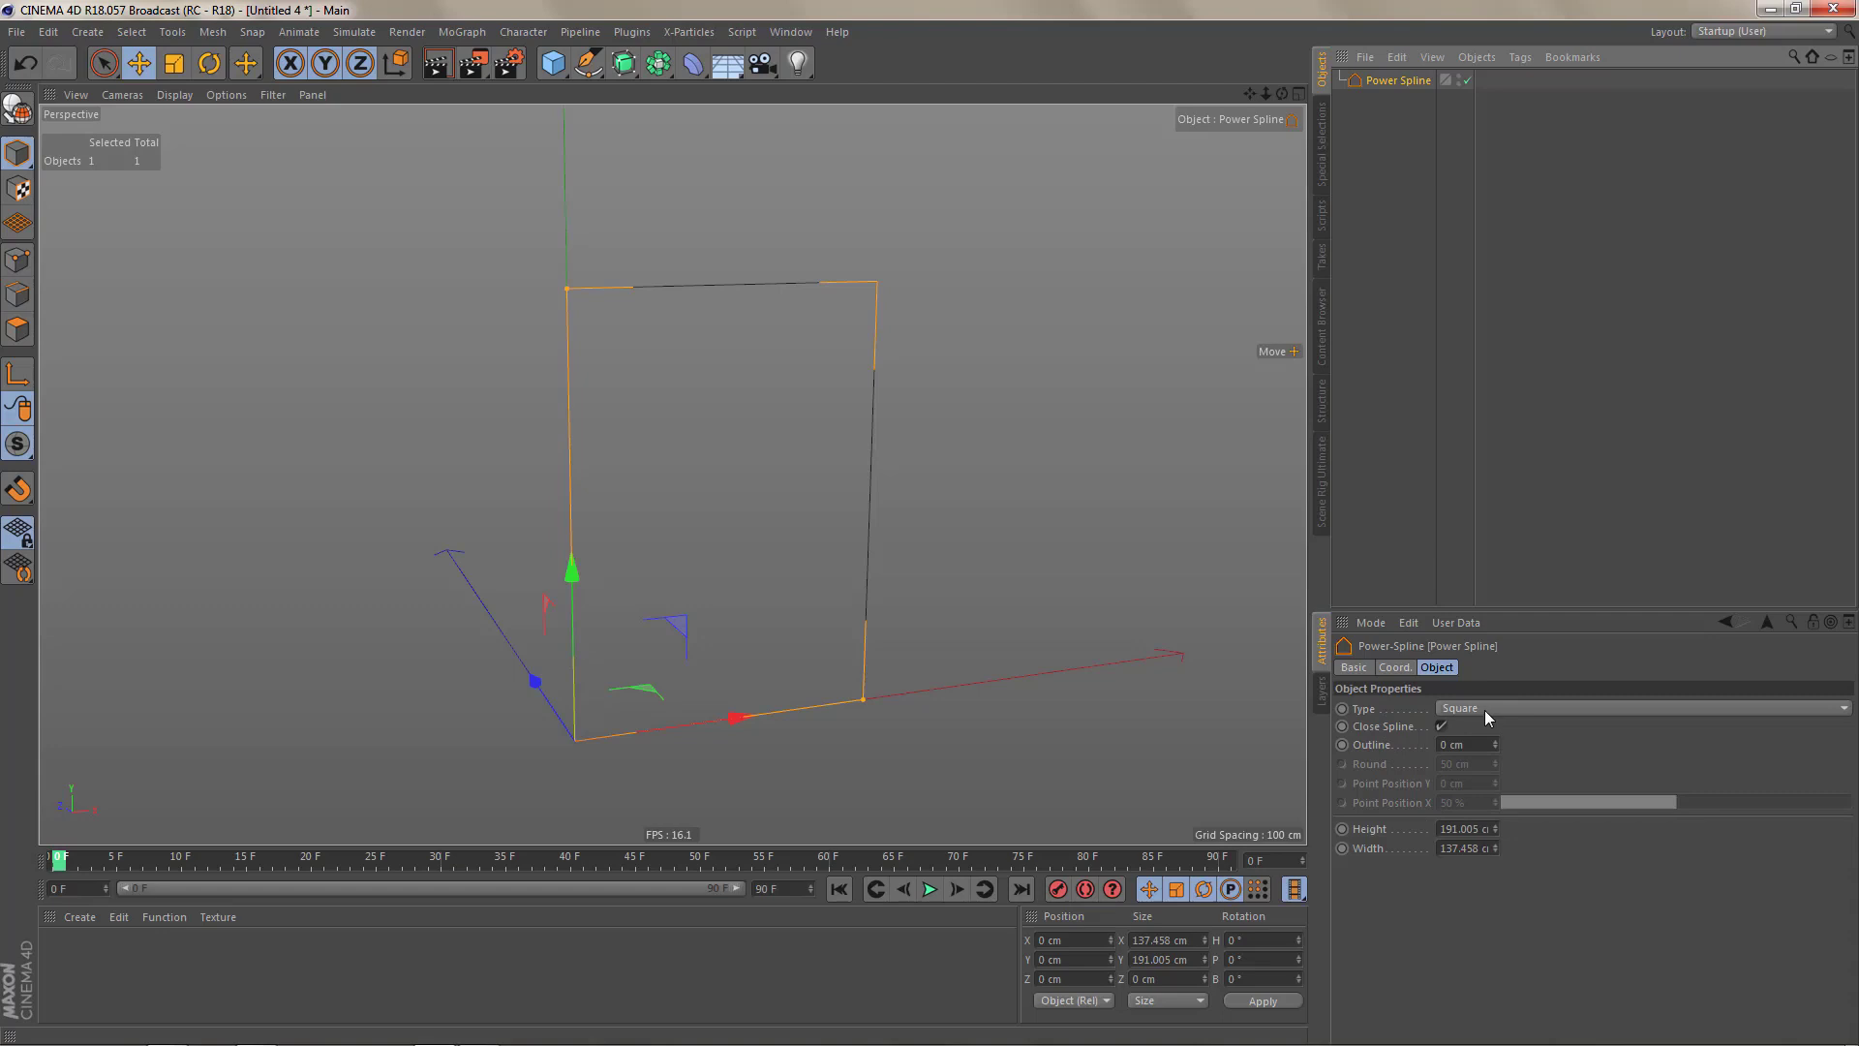
- Check the Type list, keeping Square, and raise the spline about 38 cm on Y
{"action": "left_click", "coordinate": [1361, 709]}
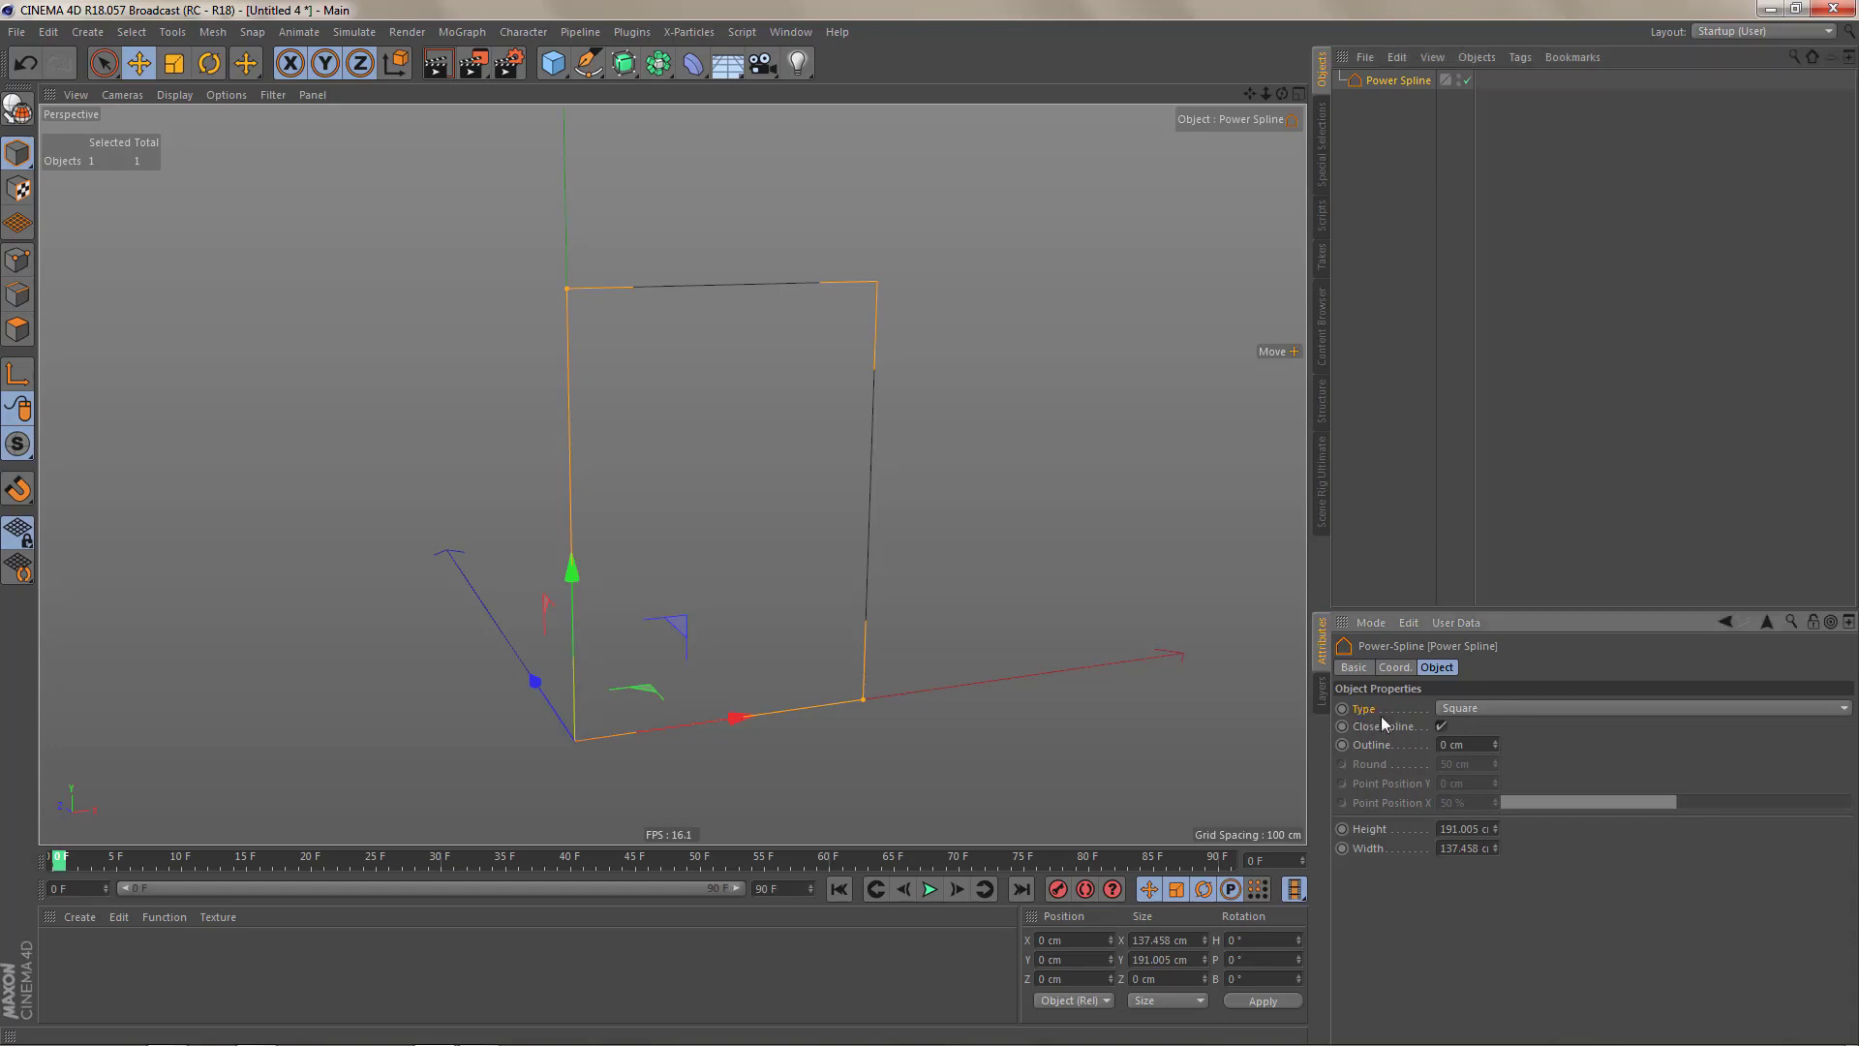
{"action": "left_click", "coordinate": [1487, 713]}
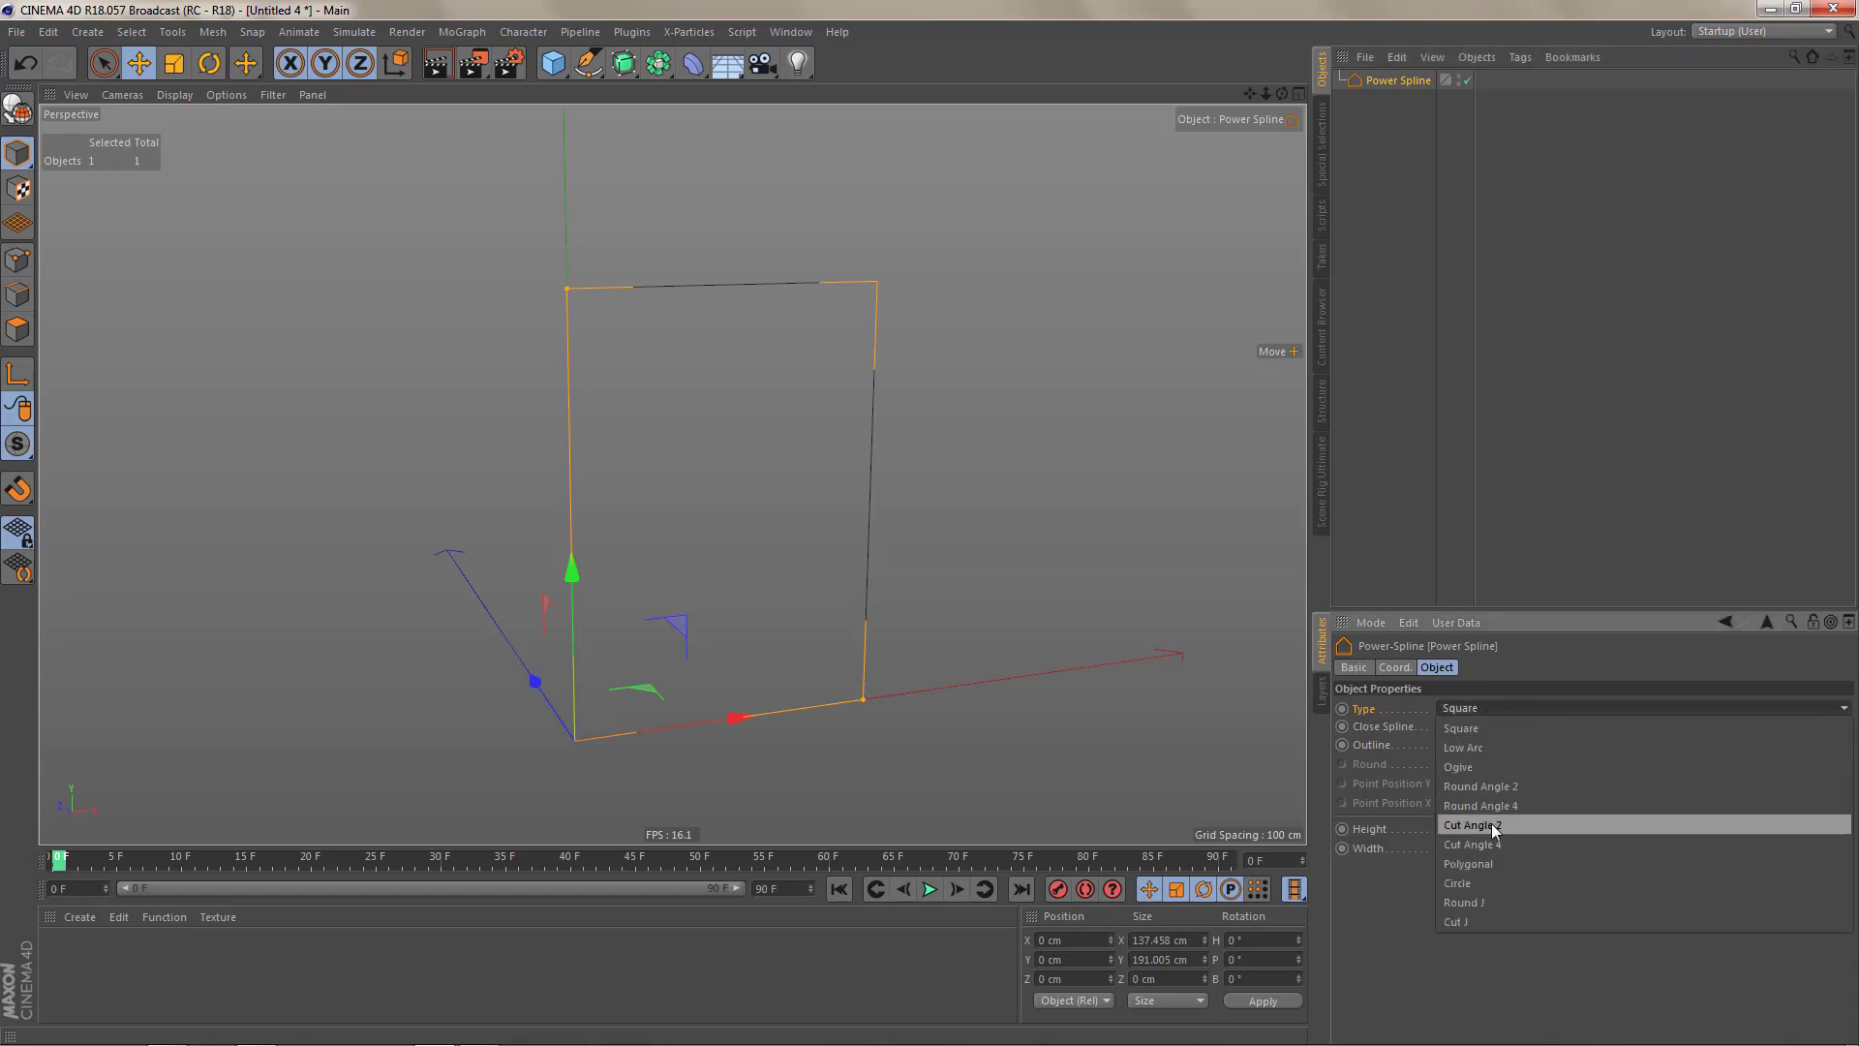
{"action": "left_click", "coordinate": [1385, 912]}
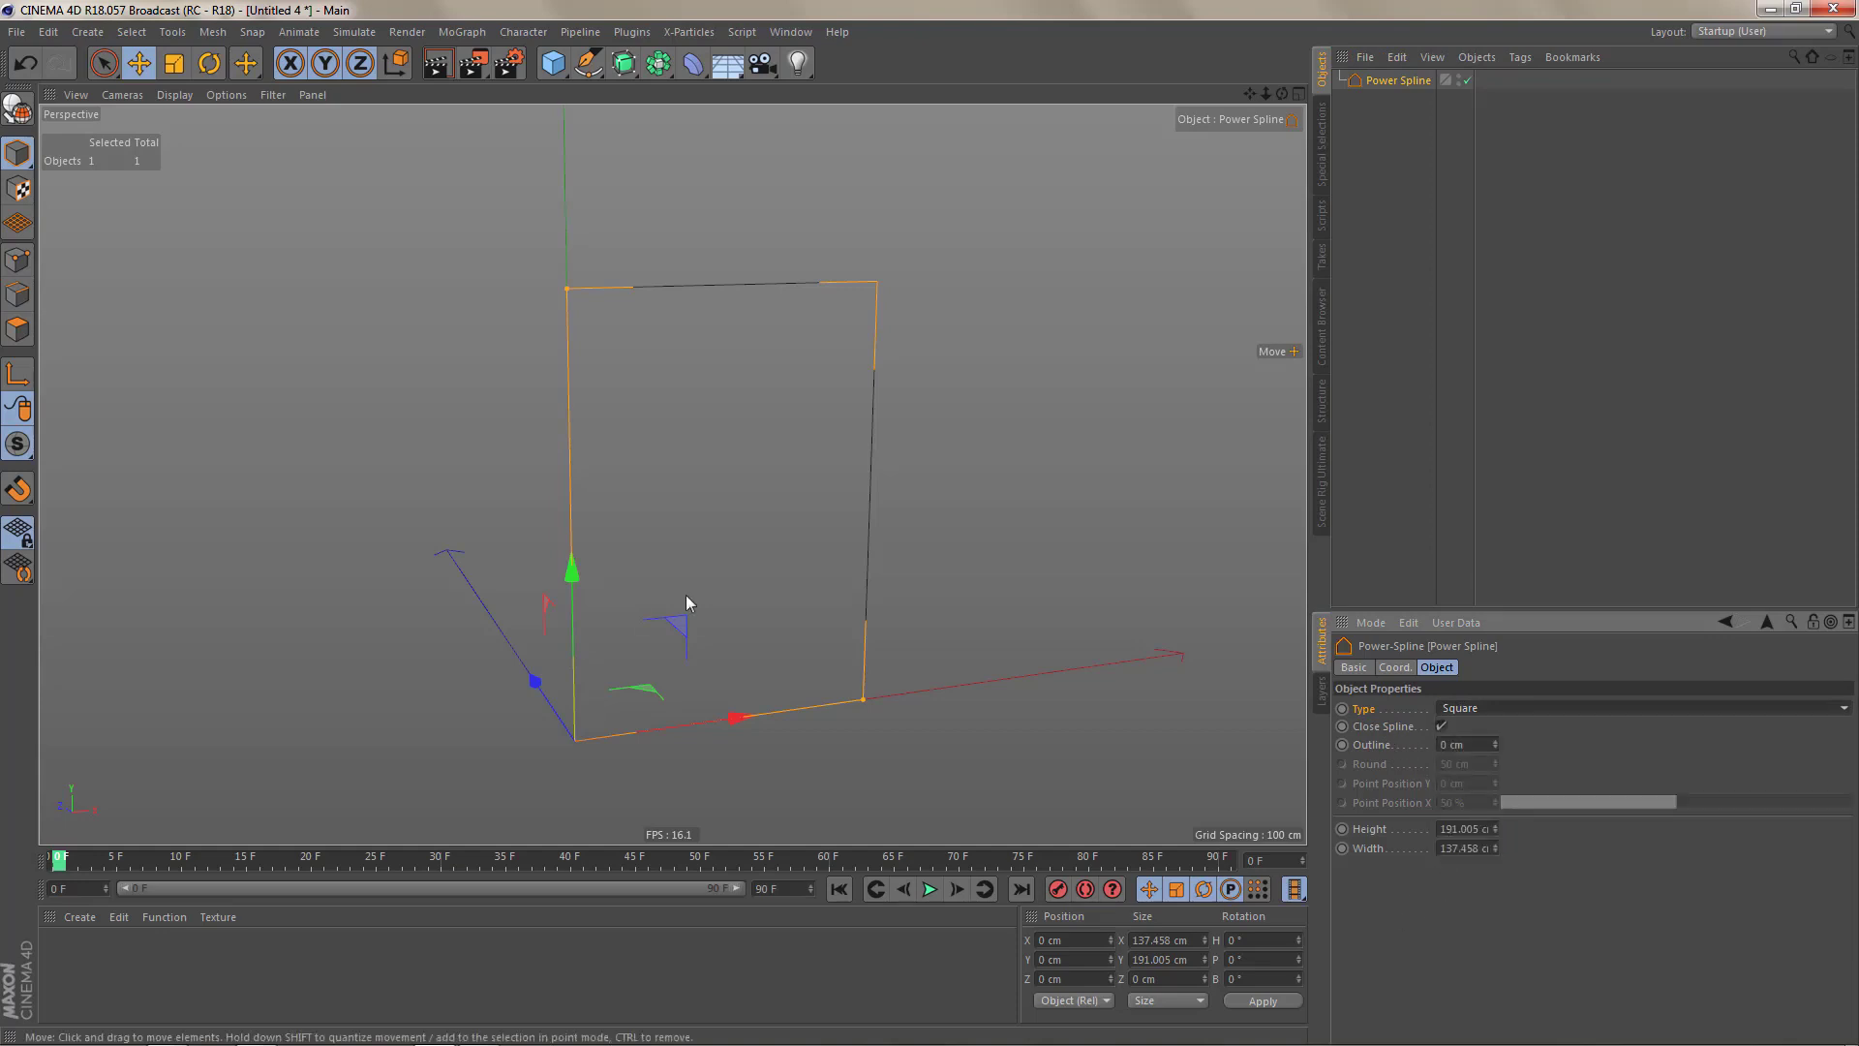
{"action": "left_click_drag", "start_coordinate": [572, 572], "coordinate": [577, 479]}
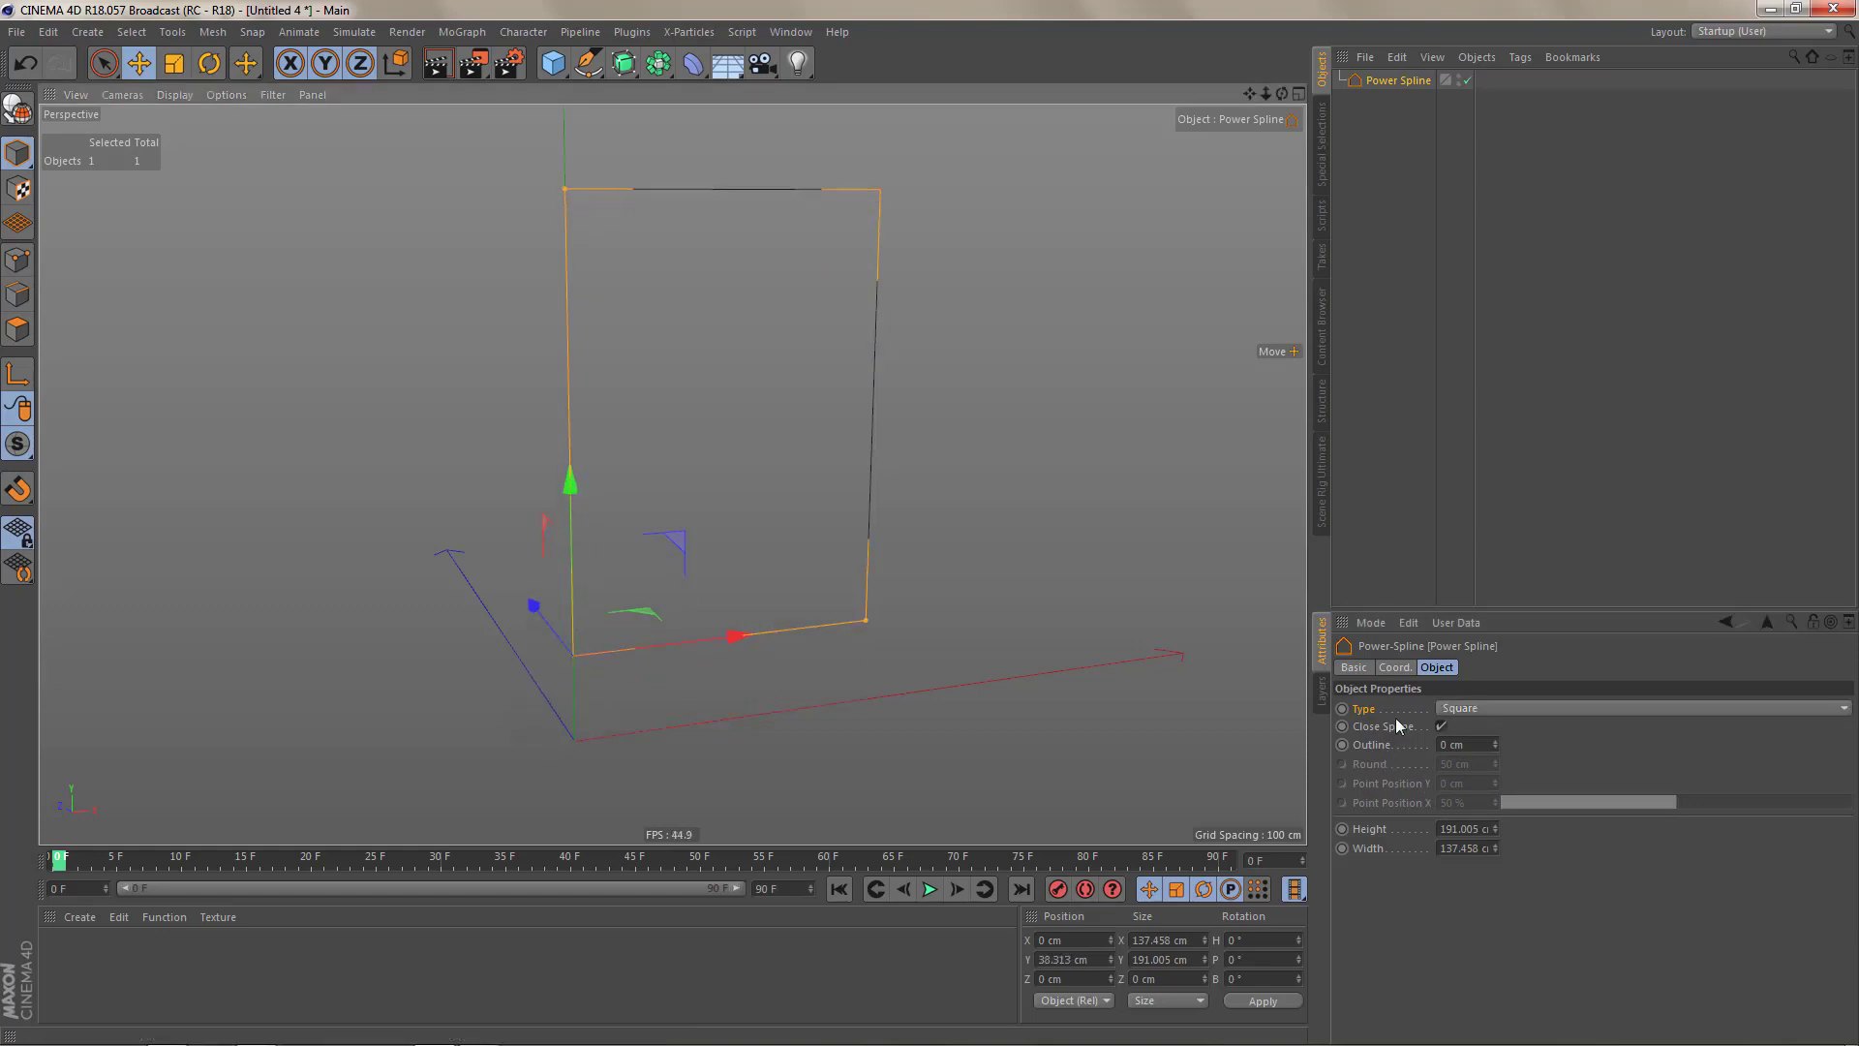
- Toggle Close Spline off and back on, then set the Outline to 15 cm
{"action": "left_click", "coordinate": [1439, 725]}
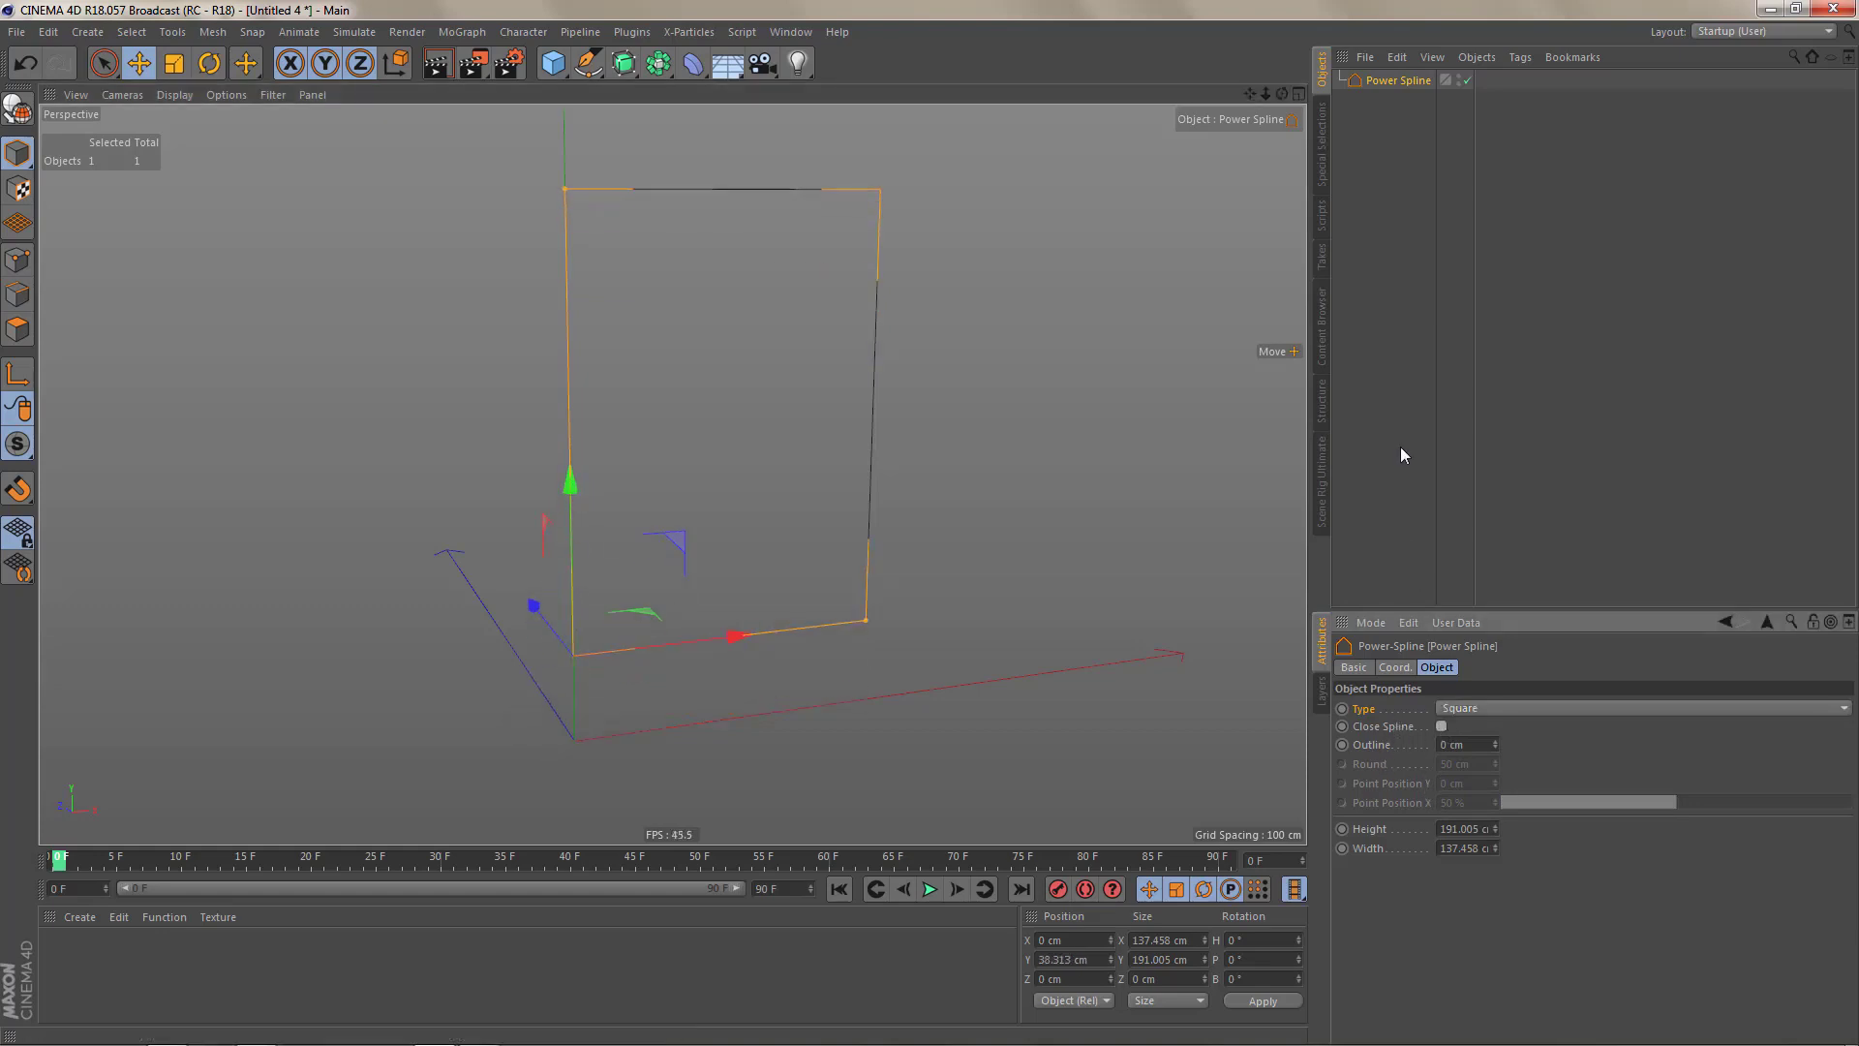
{"action": "left_click", "coordinate": [1386, 548]}
{"action": "left_click", "coordinate": [1398, 81]}
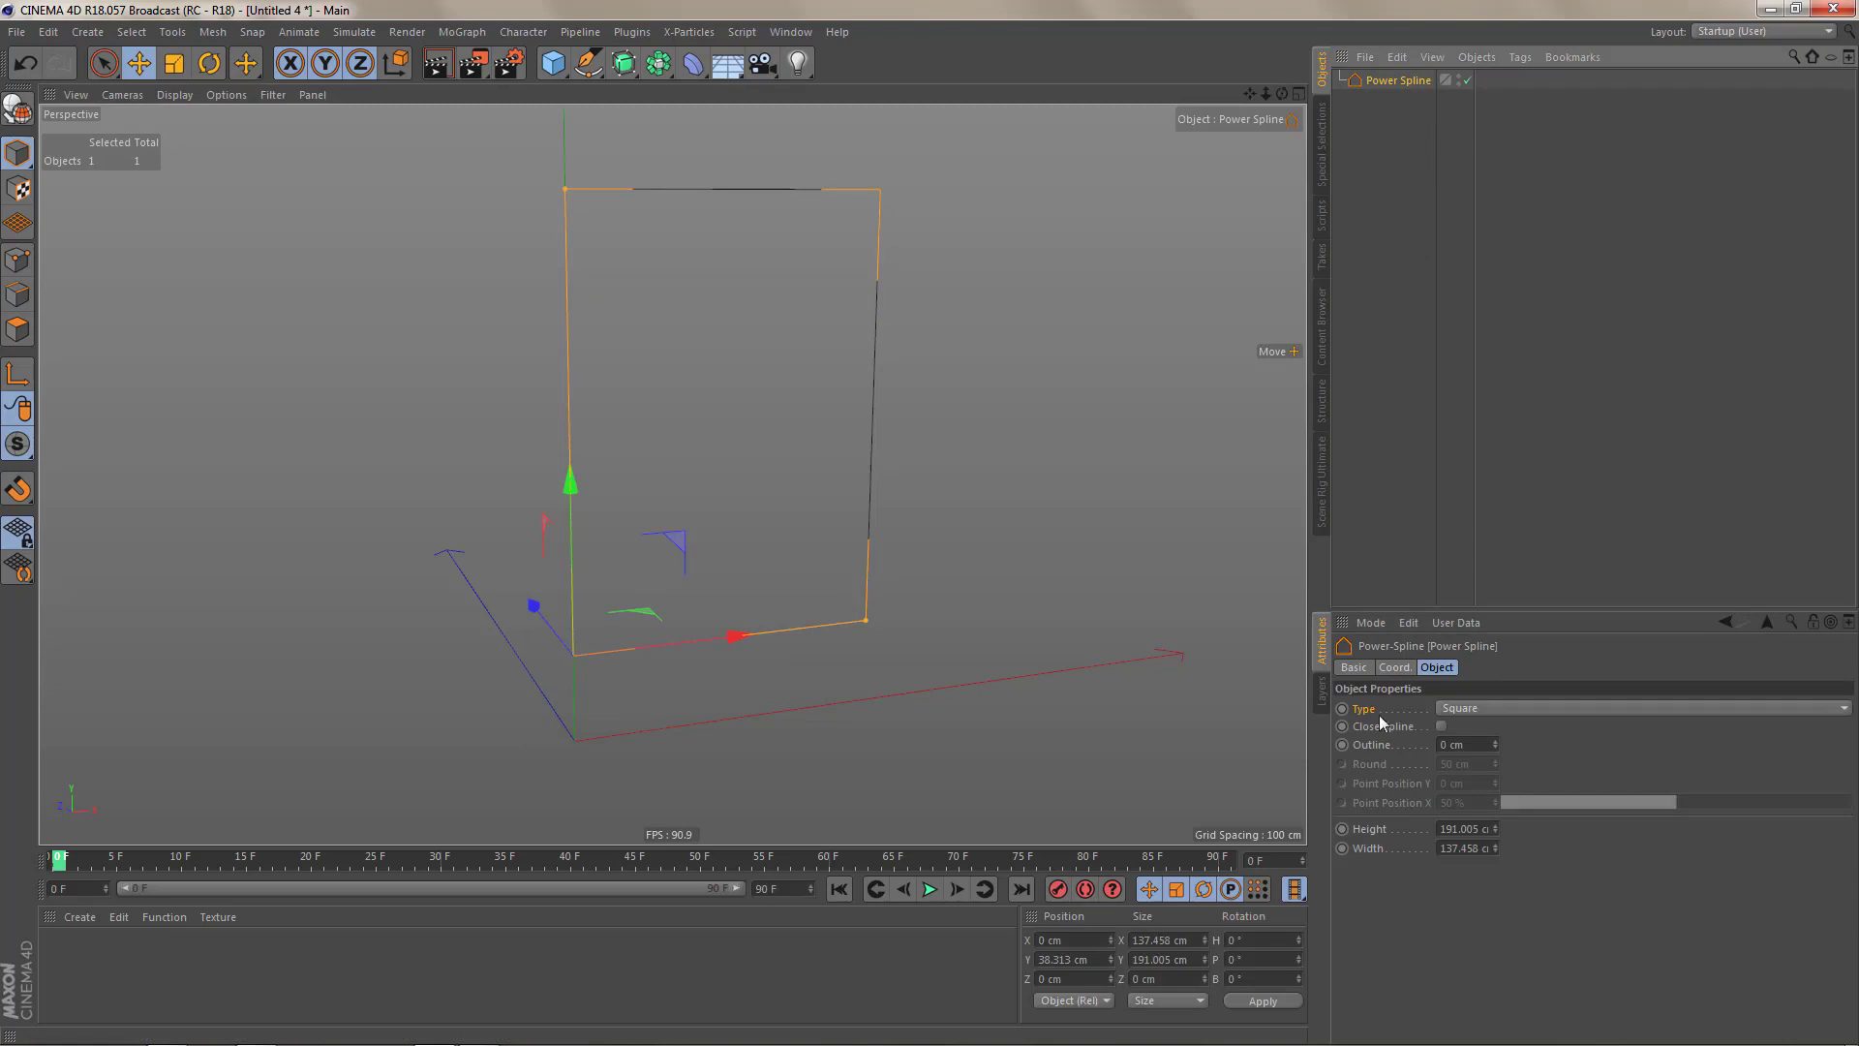
{"action": "left_click", "coordinate": [1442, 725]}
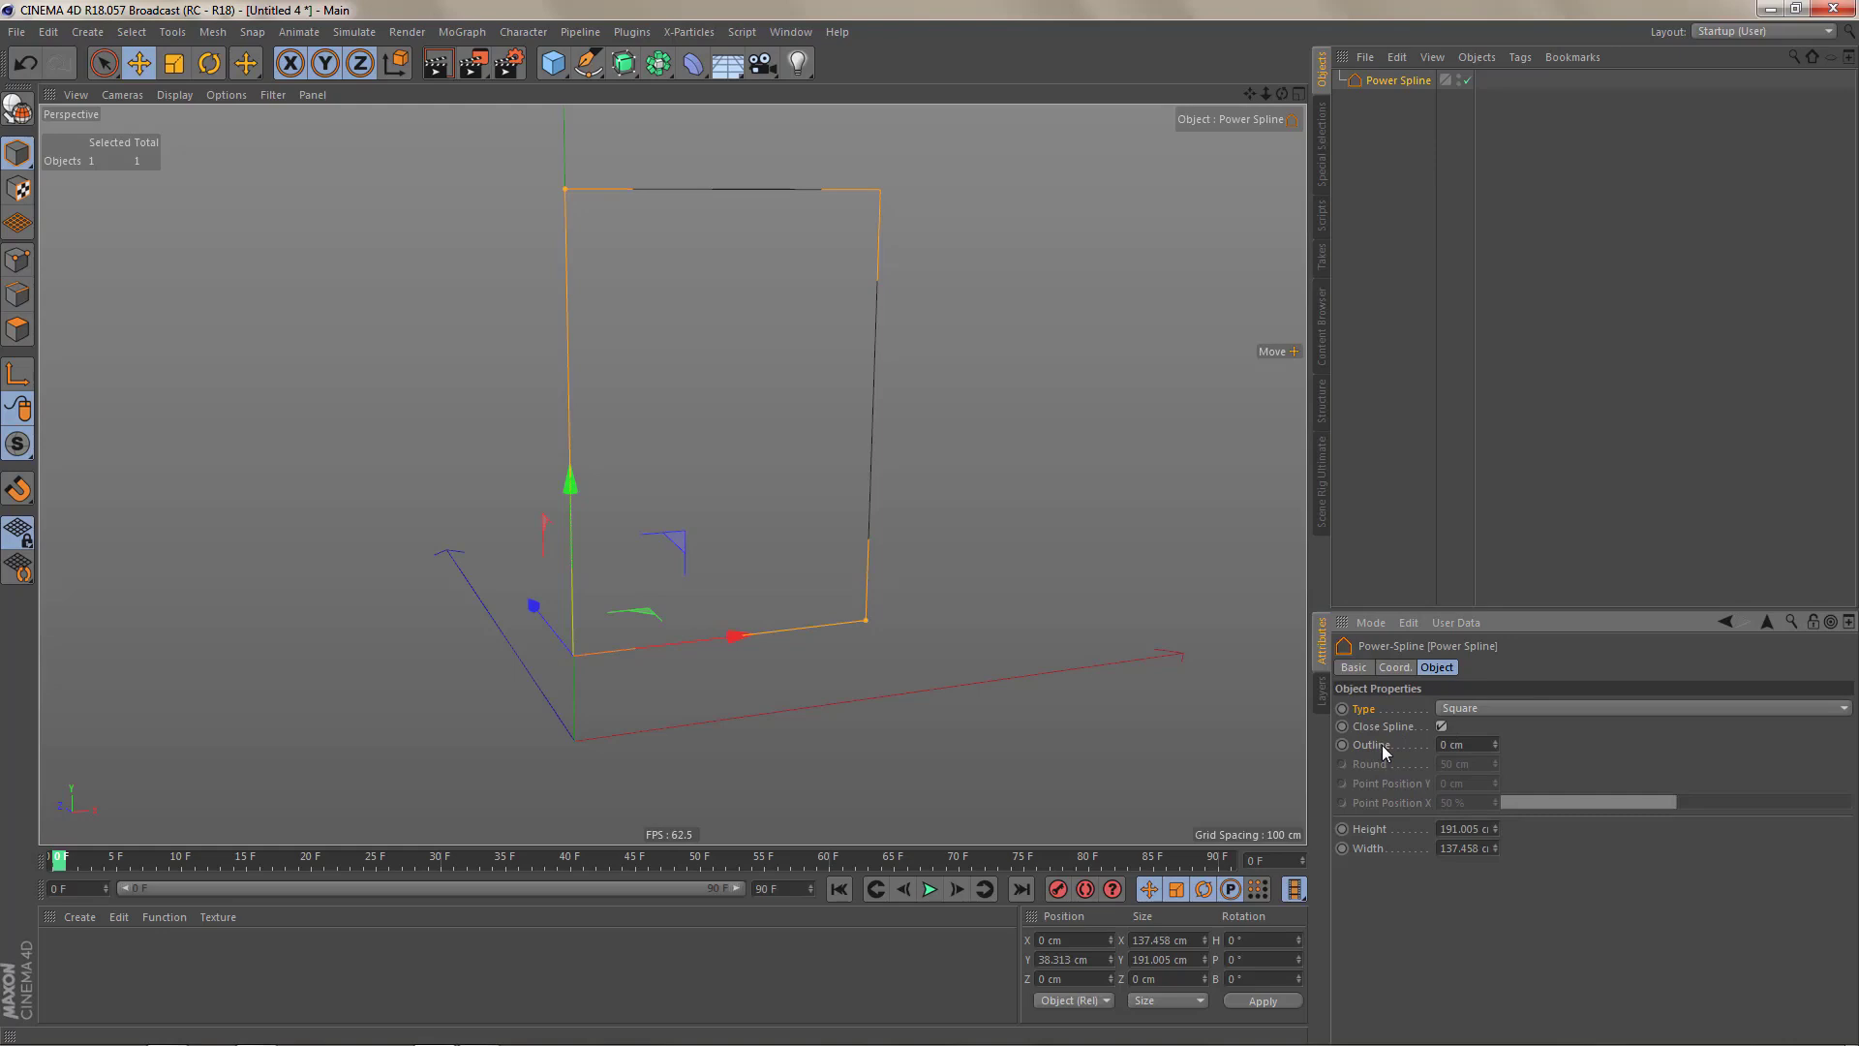
{"action": "mouse_move", "coordinate": [1497, 745]}
{"action": "left_mouse_down"}
{"action": "mouse_move", "coordinate": [1497, 775]}
{"action": "mouse_move", "coordinate": [1497, 726]}
{"action": "left_mouse_up"}
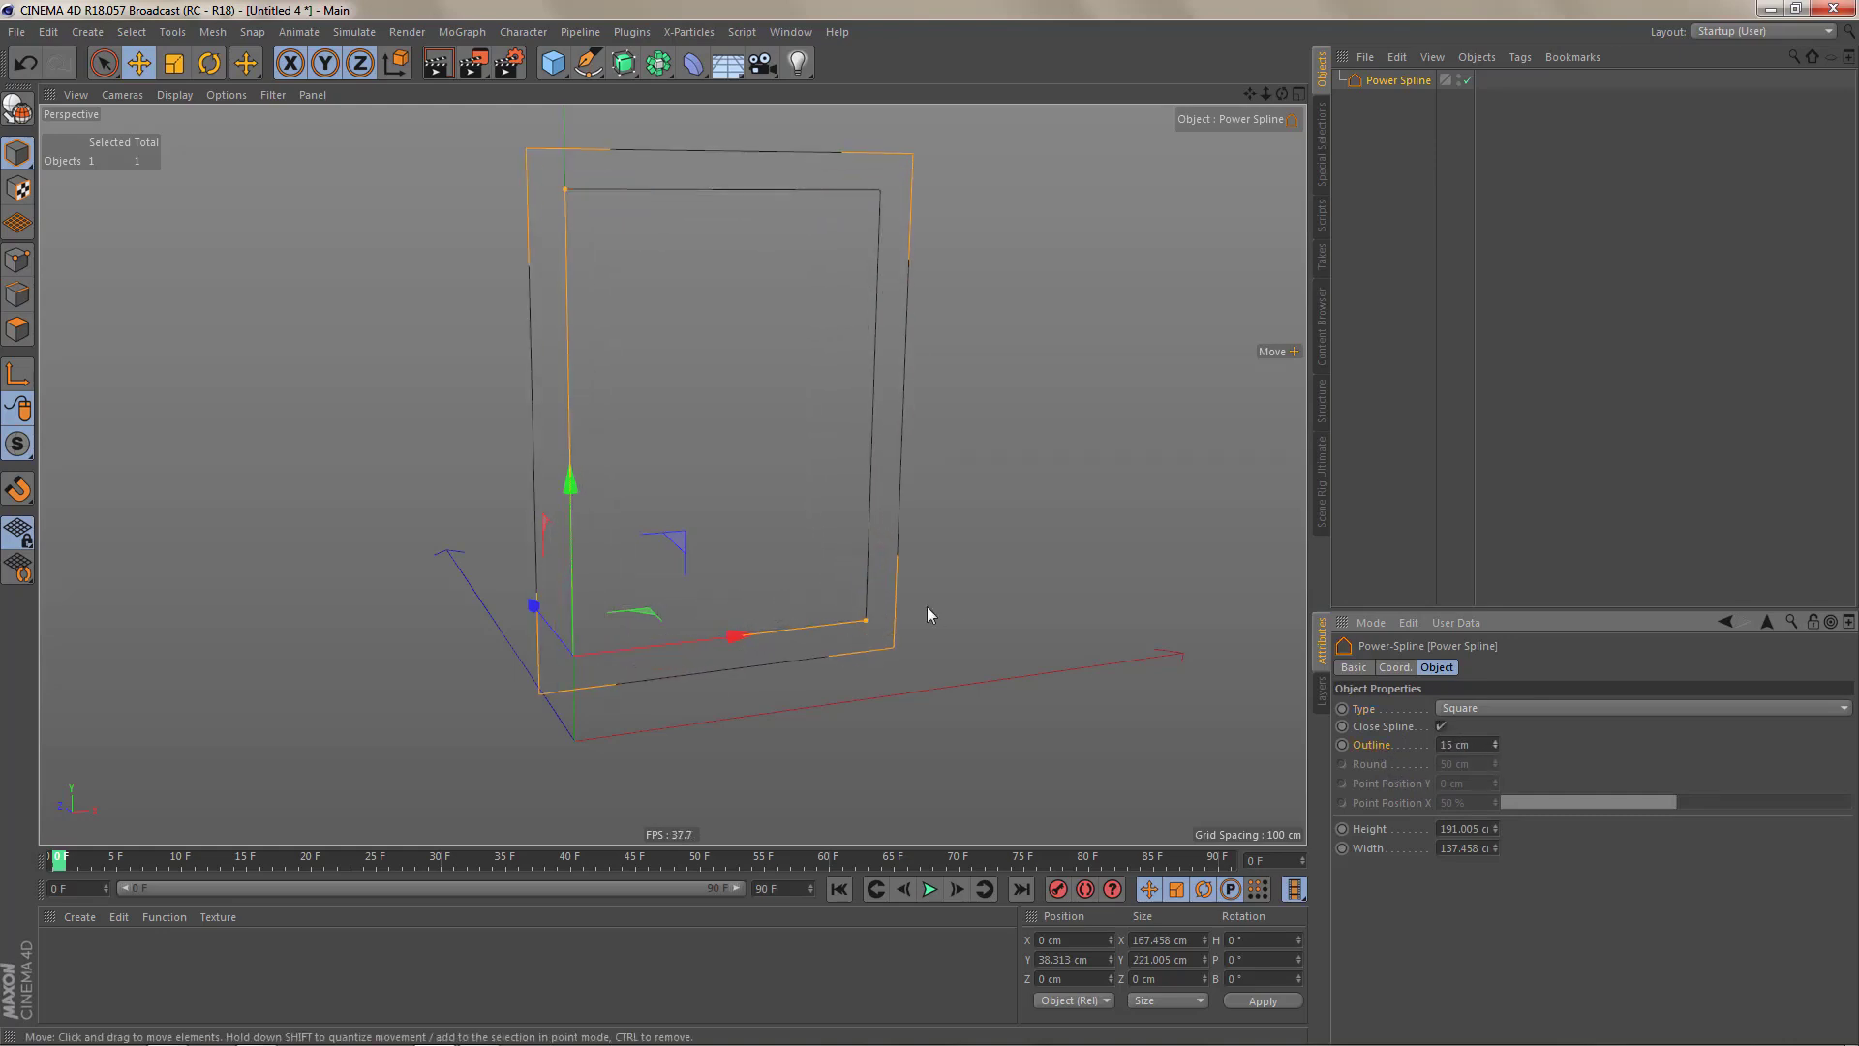
{"action": "scroll", "coordinate": [871, 630], "scroll_direction": "down", "scroll_amount": 4}
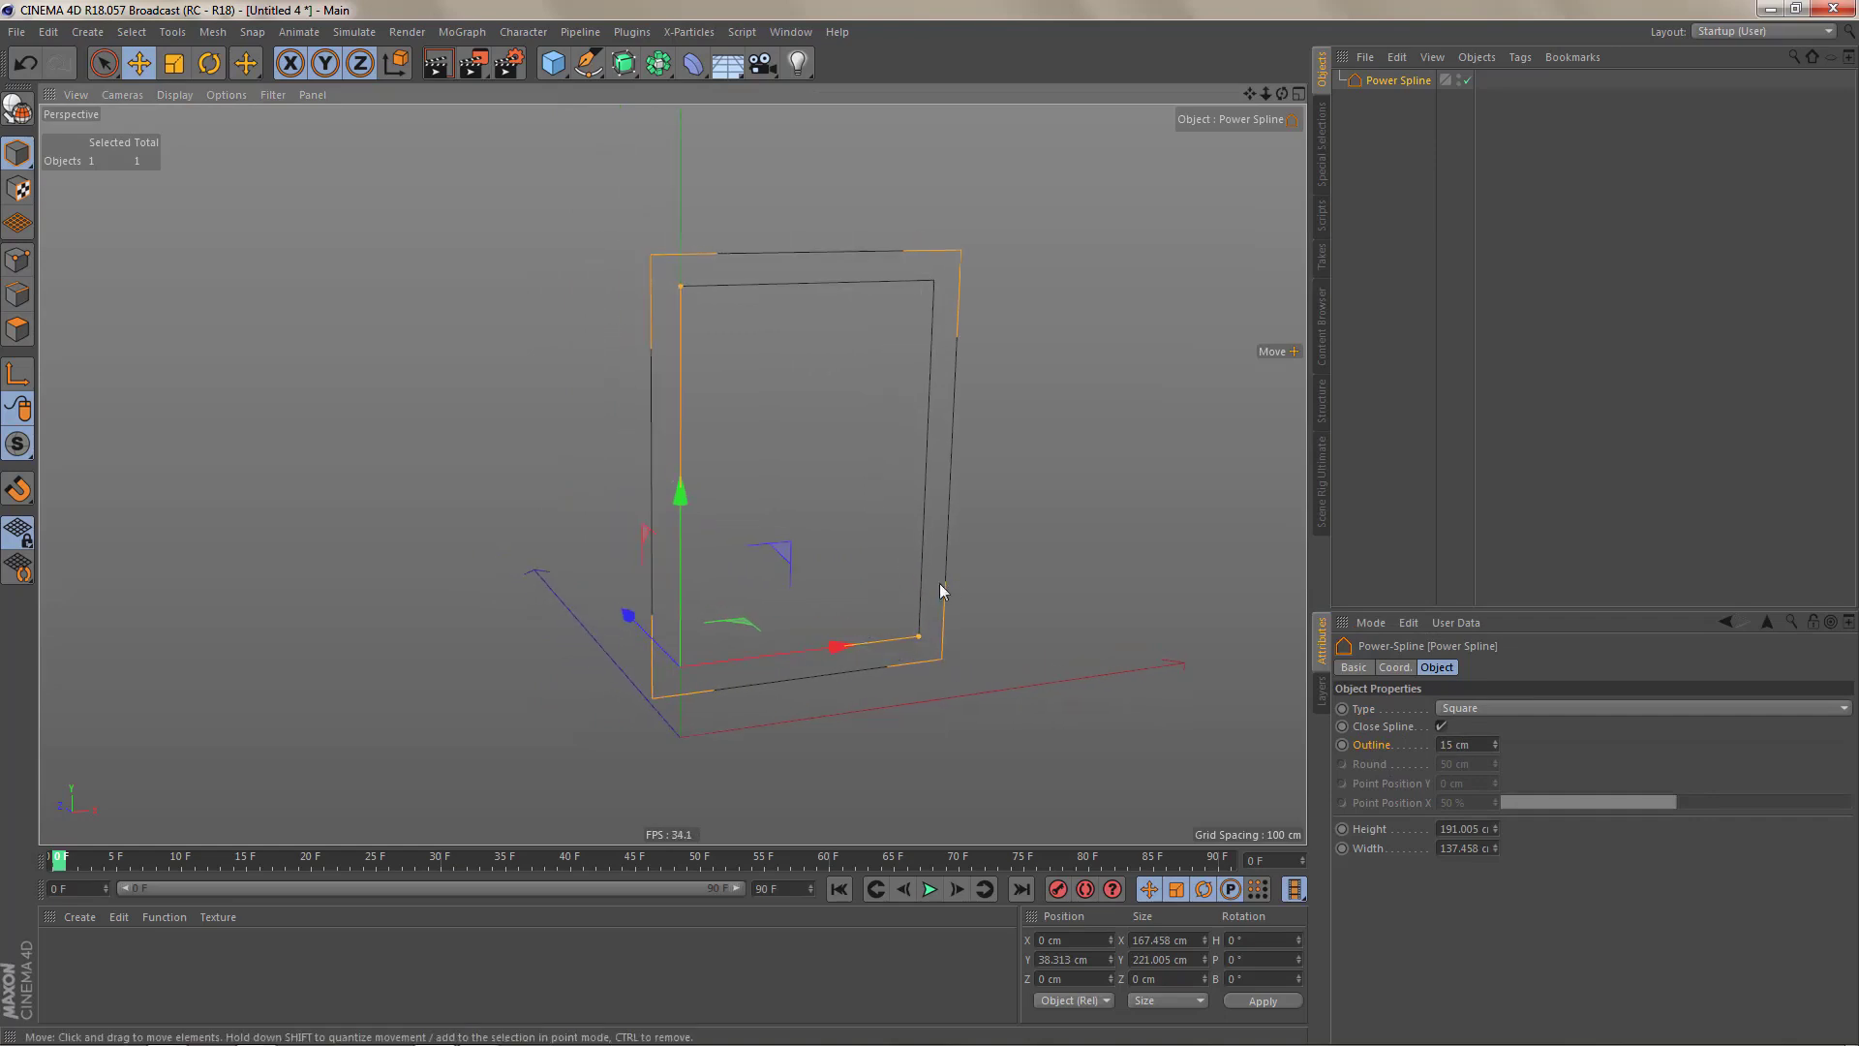
{"action": "scroll", "coordinate": [939, 616], "scroll_direction": "down", "scroll_amount": 3}
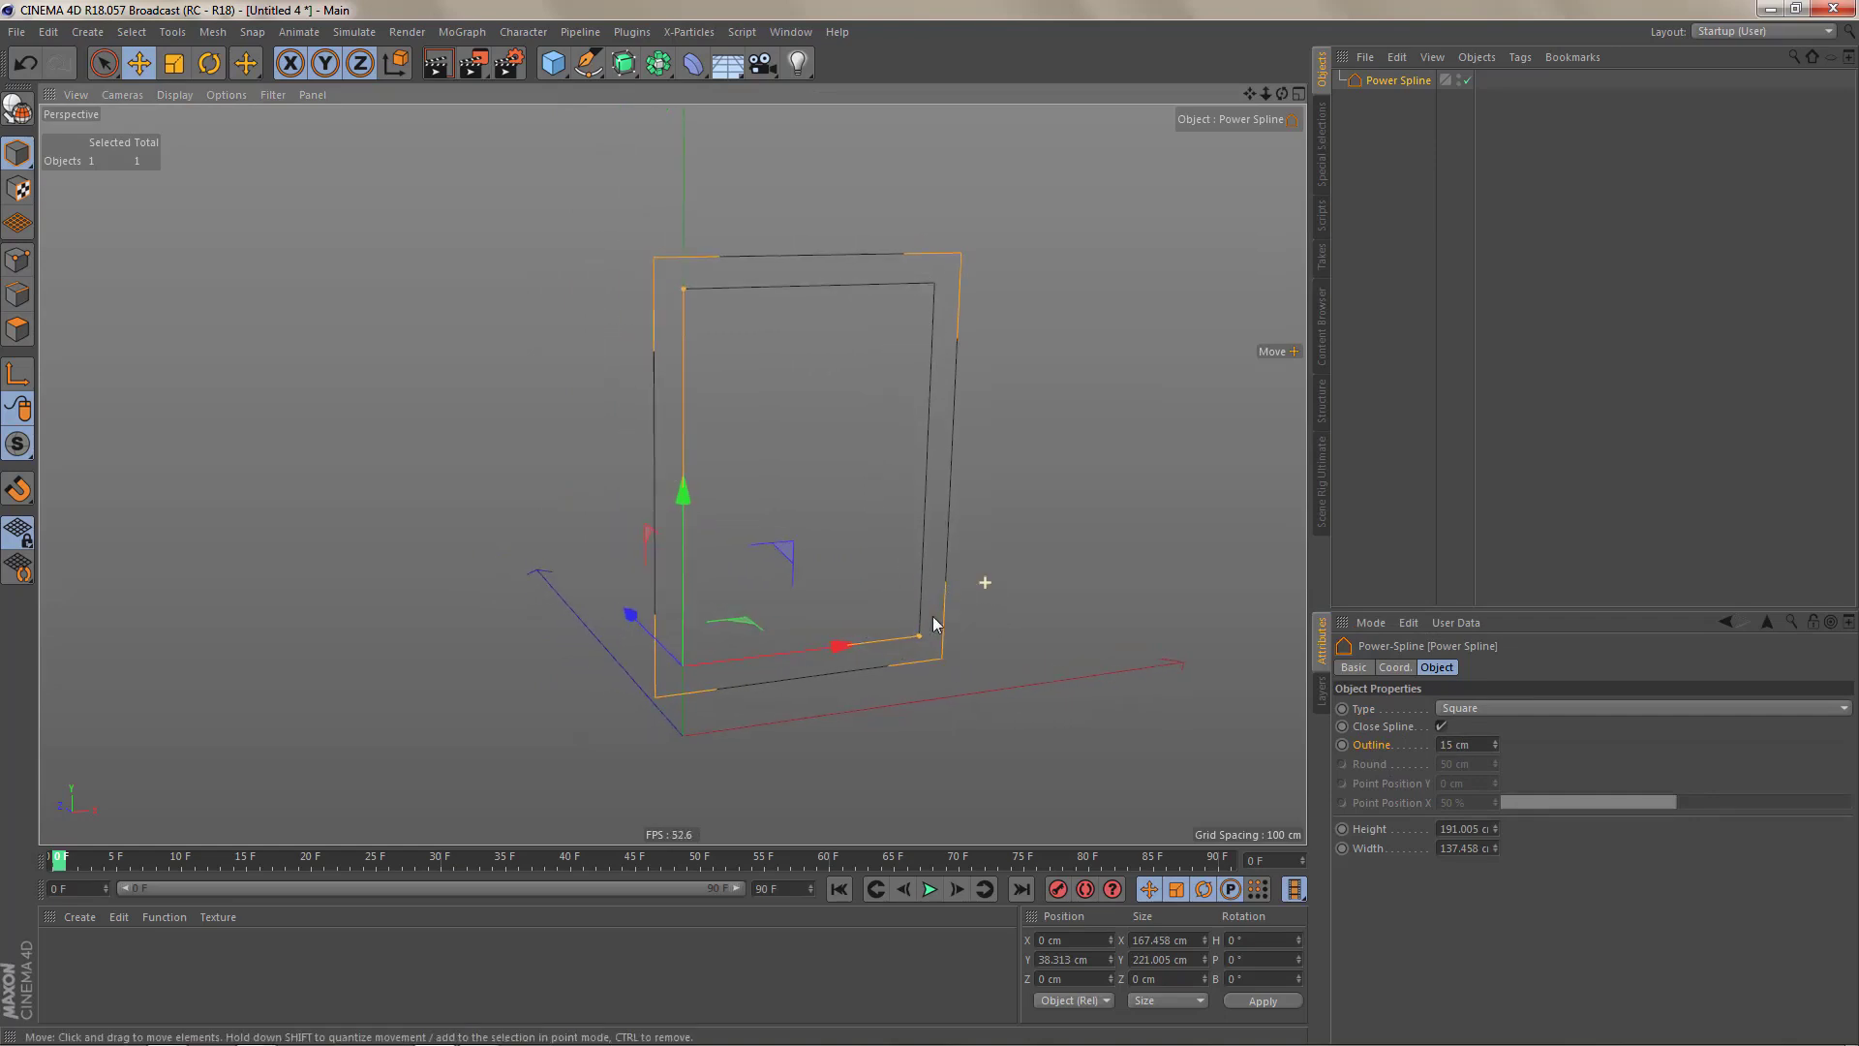
- Add a 400 cm Rectangle spline and move it left and up of the Power Spline
{"action": "left_click_drag", "start_coordinate": [579, 75], "coordinate": [788, 229]}
{"action": "scroll", "coordinate": [892, 436], "scroll_direction": "down", "scroll_amount": 2}
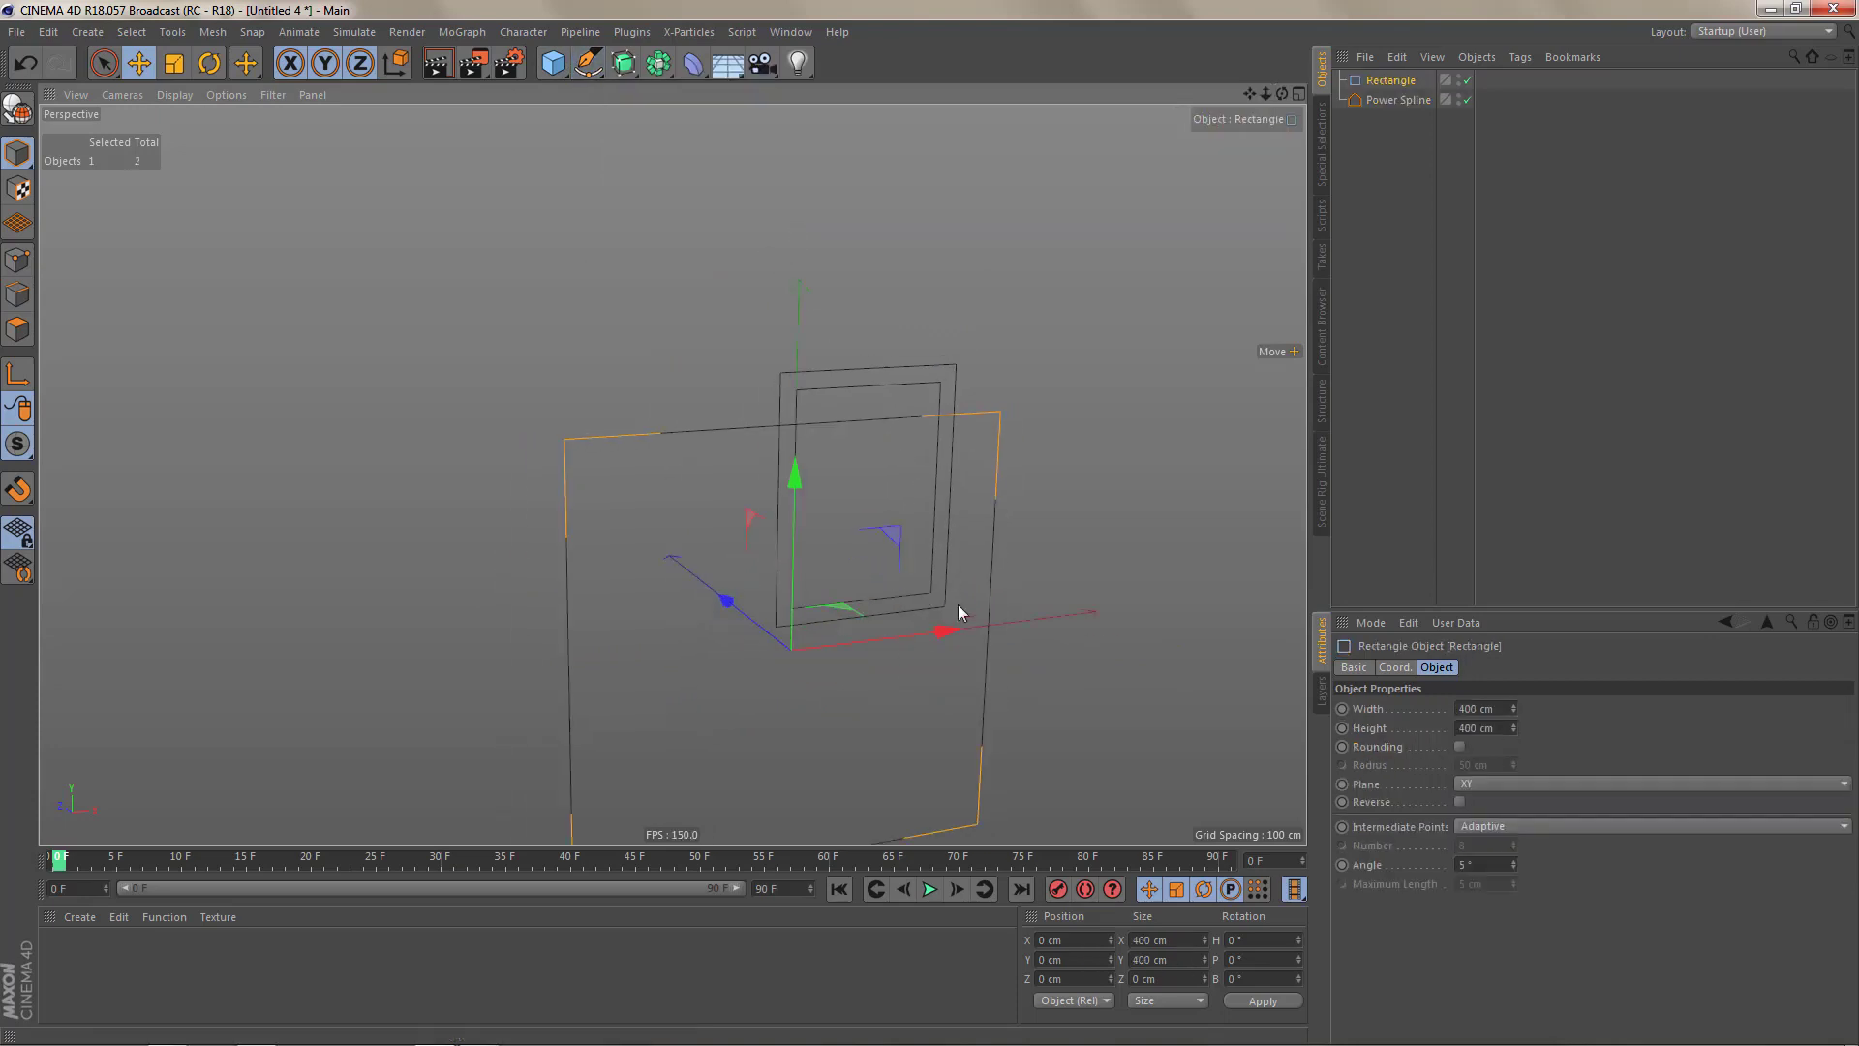
{"action": "left_click_drag", "start_coordinate": [945, 636], "coordinate": [638, 643]}
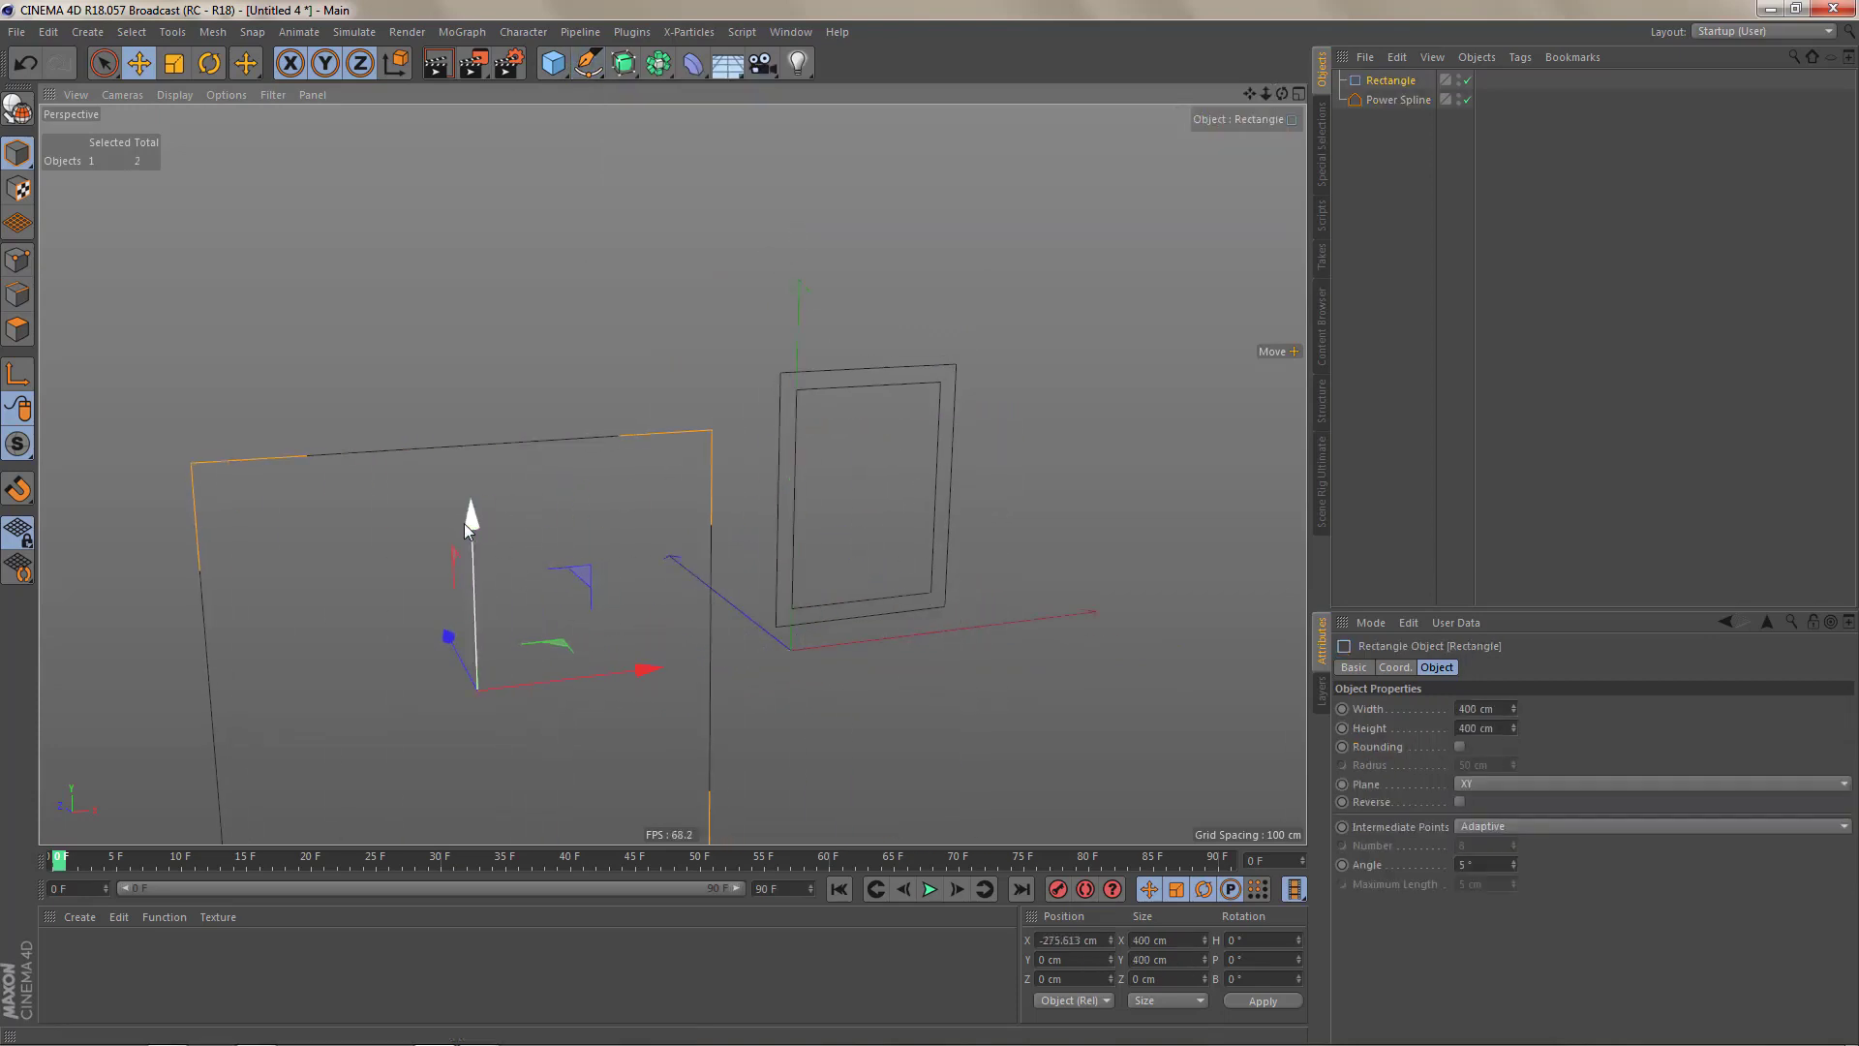
{"action": "left_click_drag", "start_coordinate": [467, 522], "coordinate": [461, 331]}
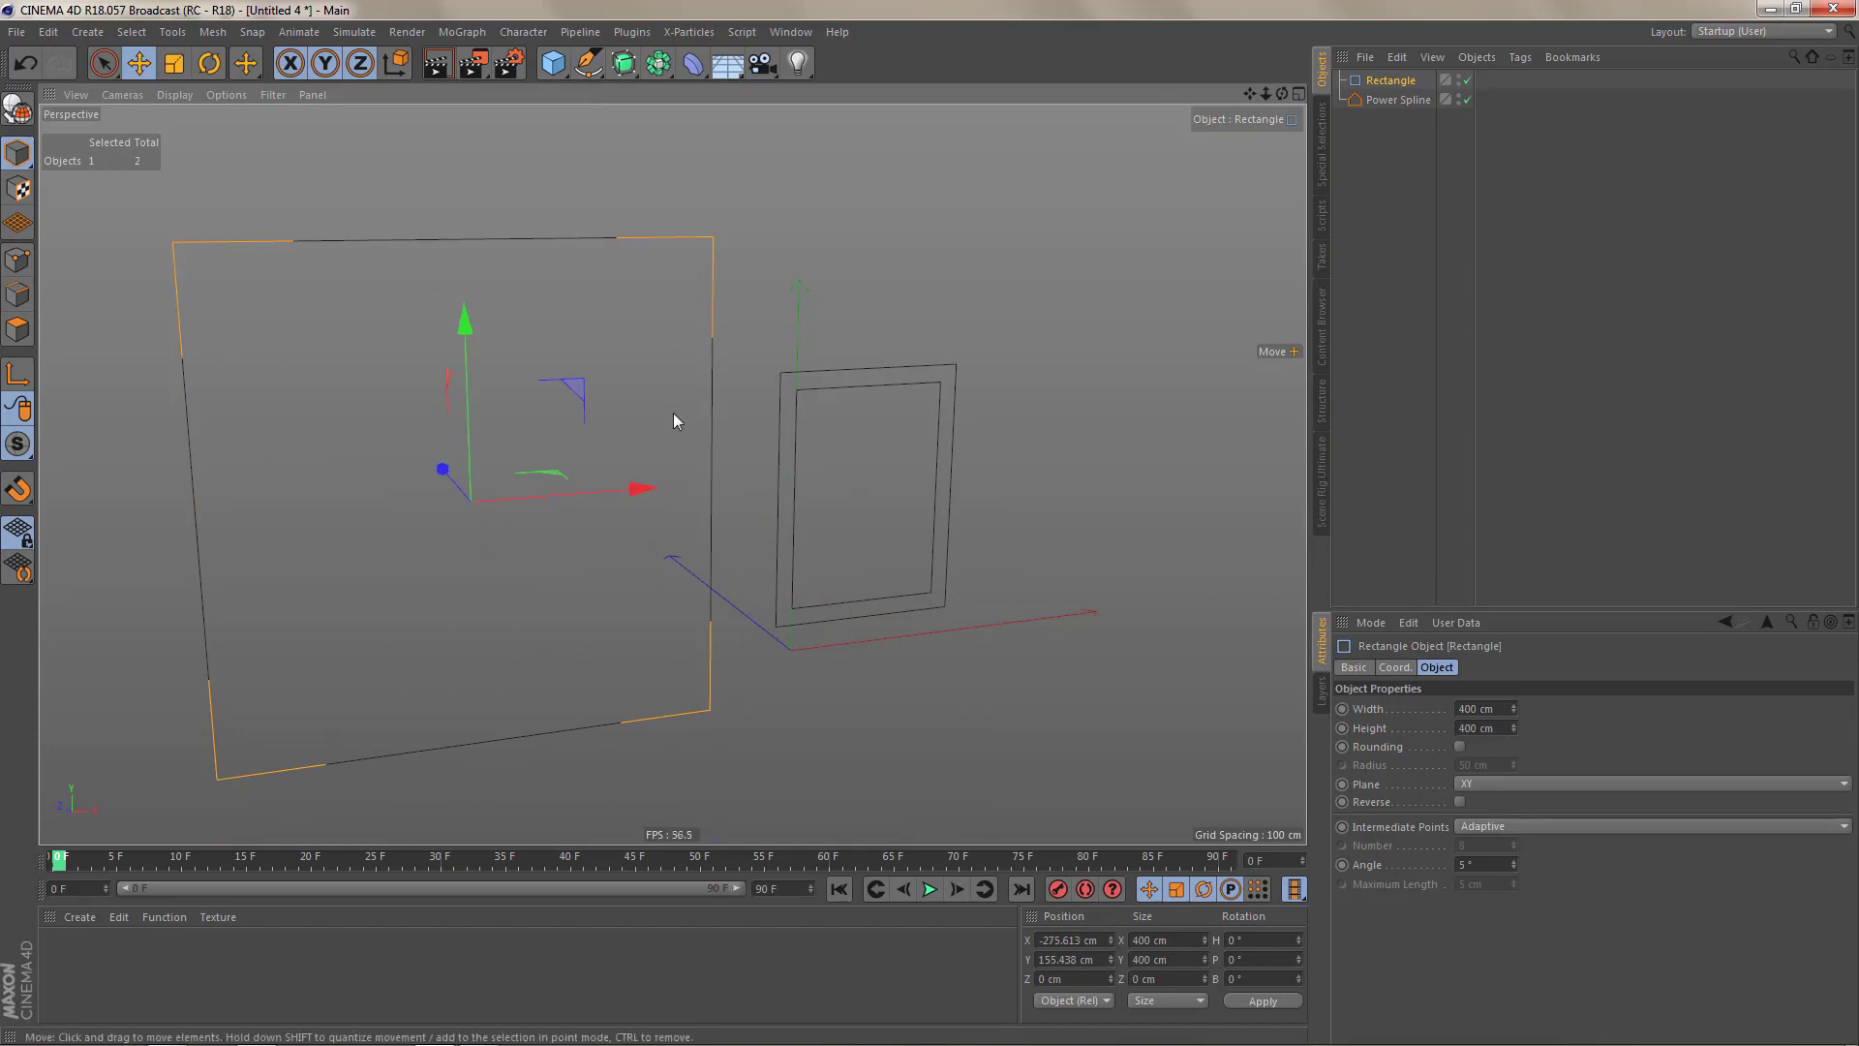
- Make the Rectangle editable and try Create Outline at 13 and 11 cm, undoing back to parametric
{"action": "key", "text": "c"}
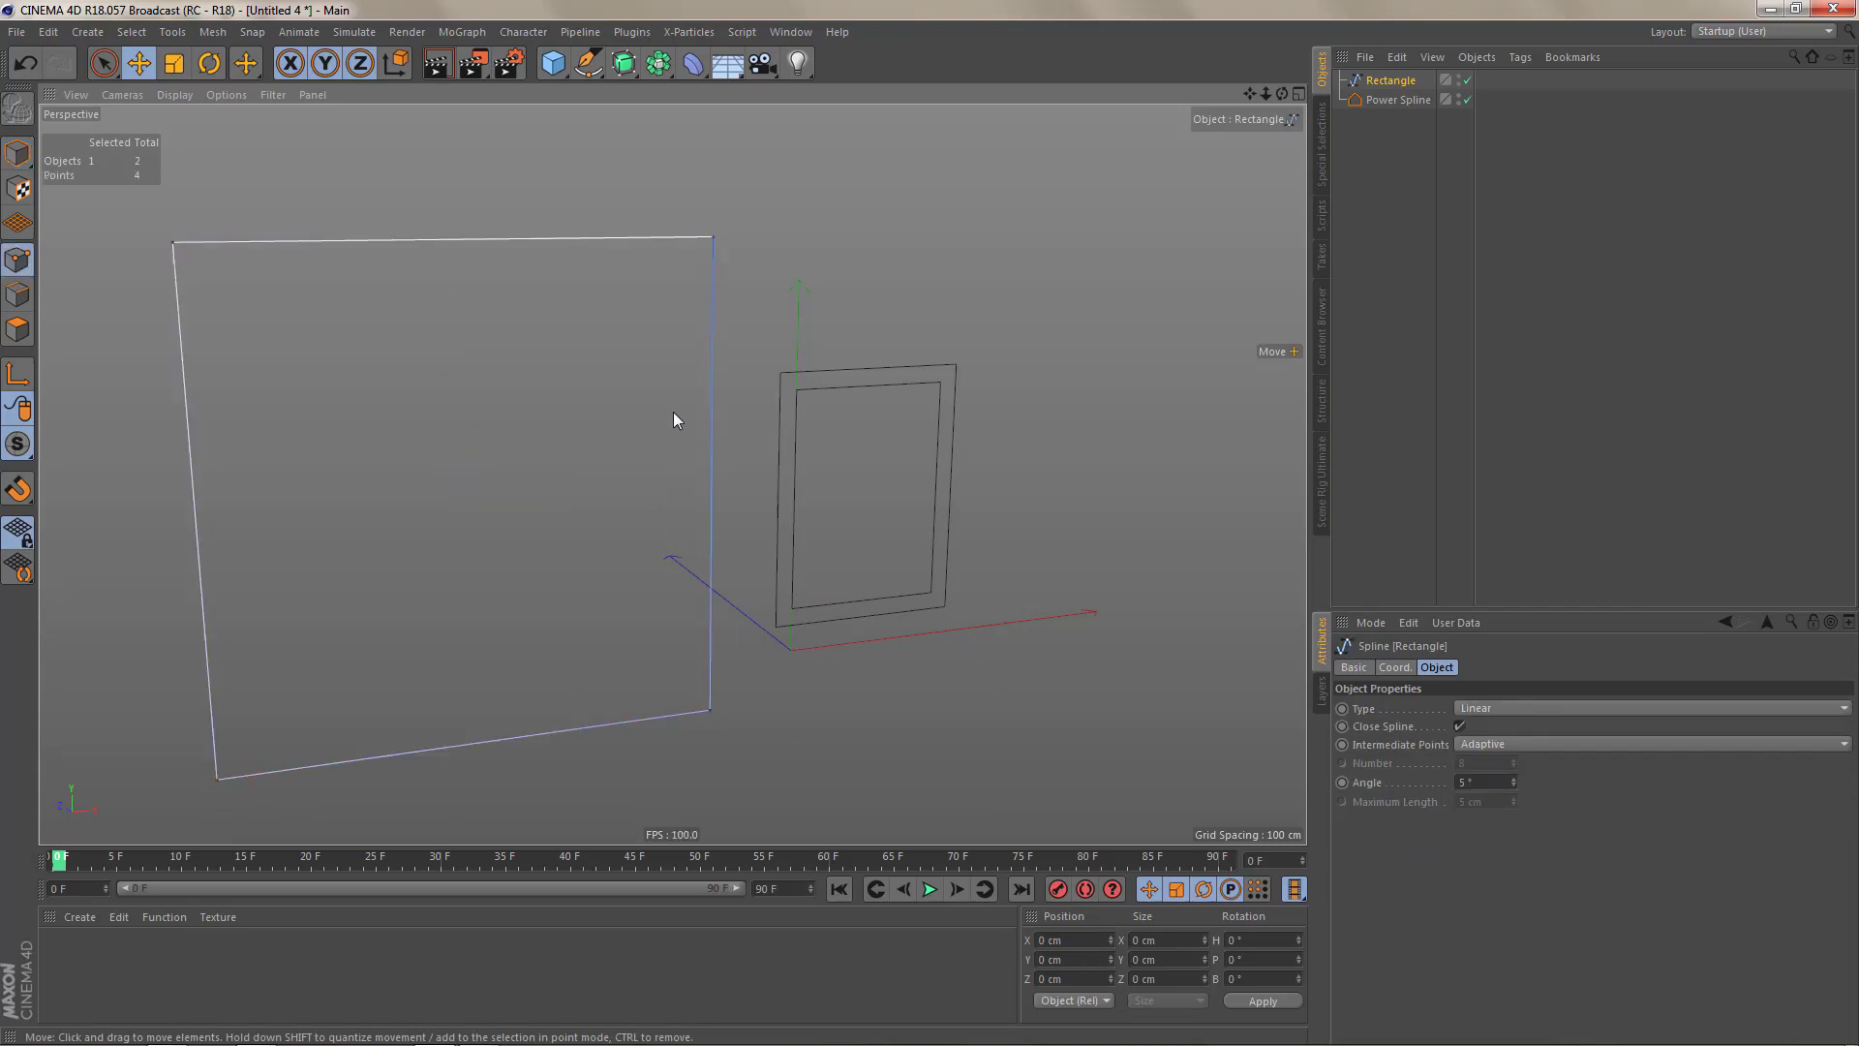
{"action": "right_click", "coordinate": [674, 432]}
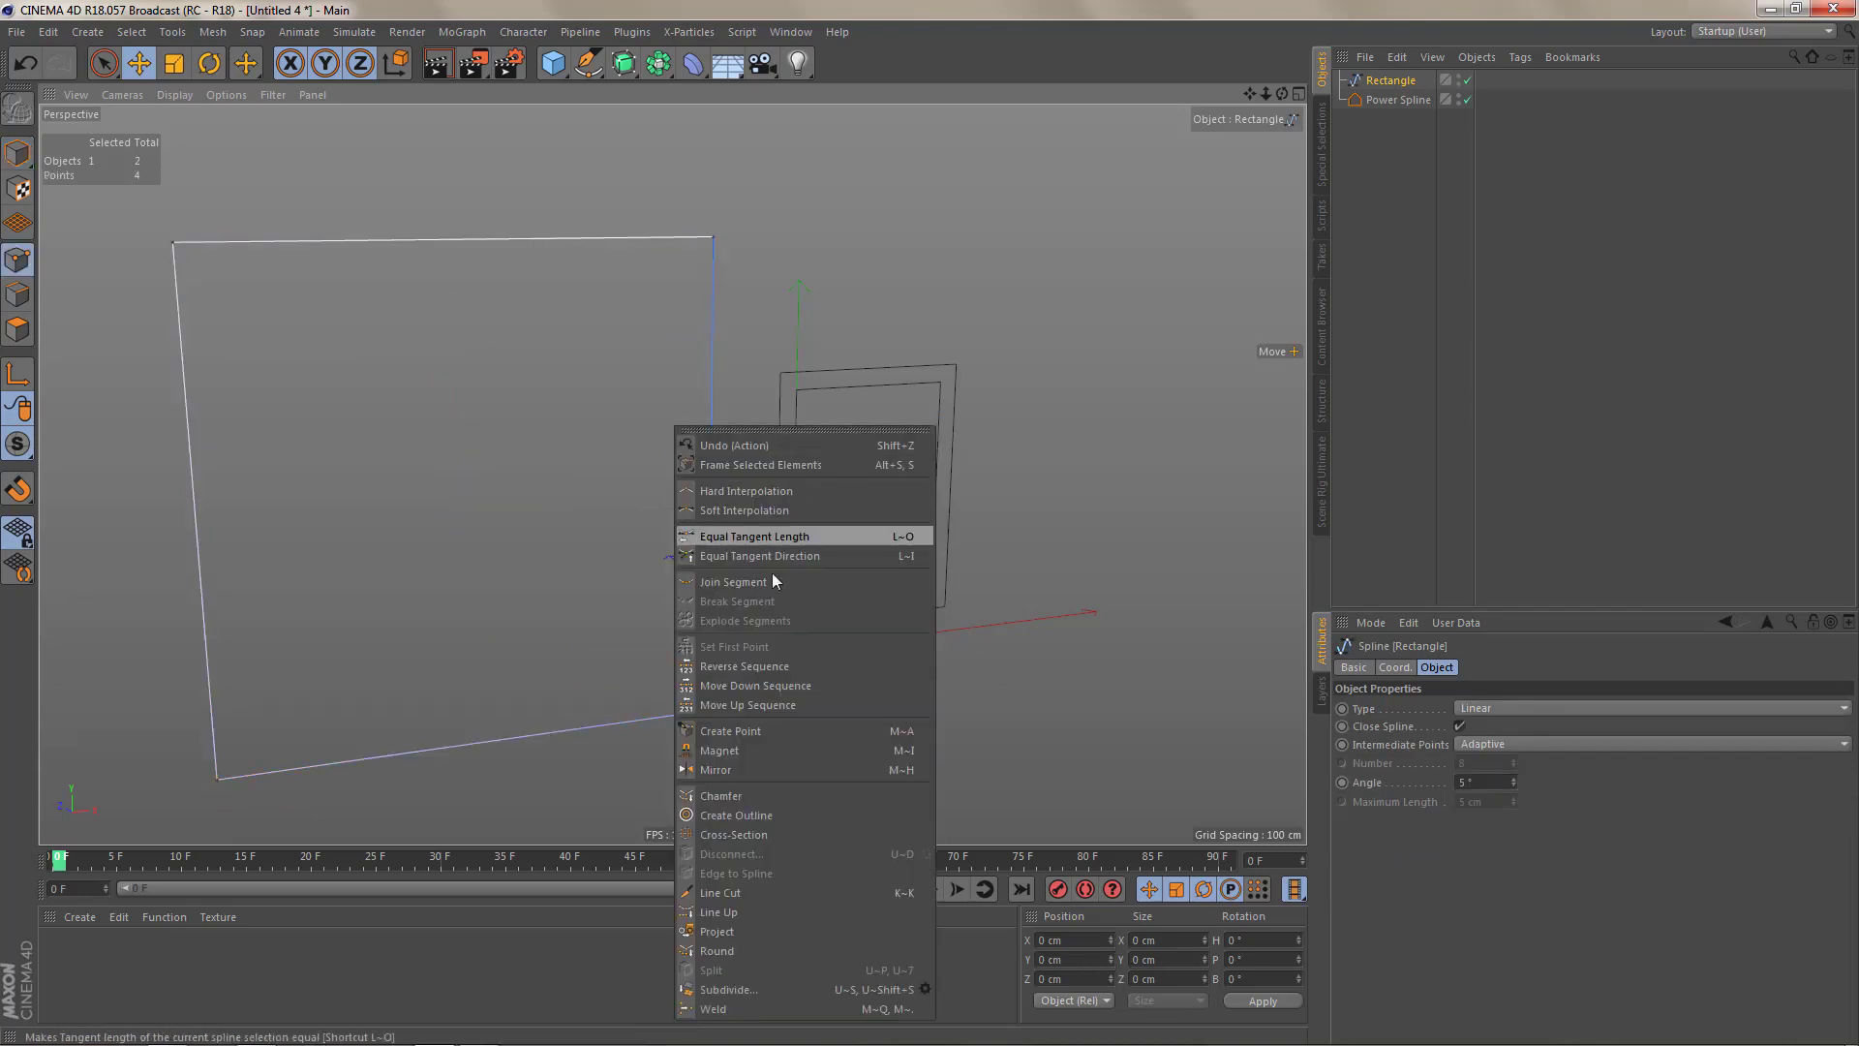
{"action": "left_click", "coordinate": [798, 817]}
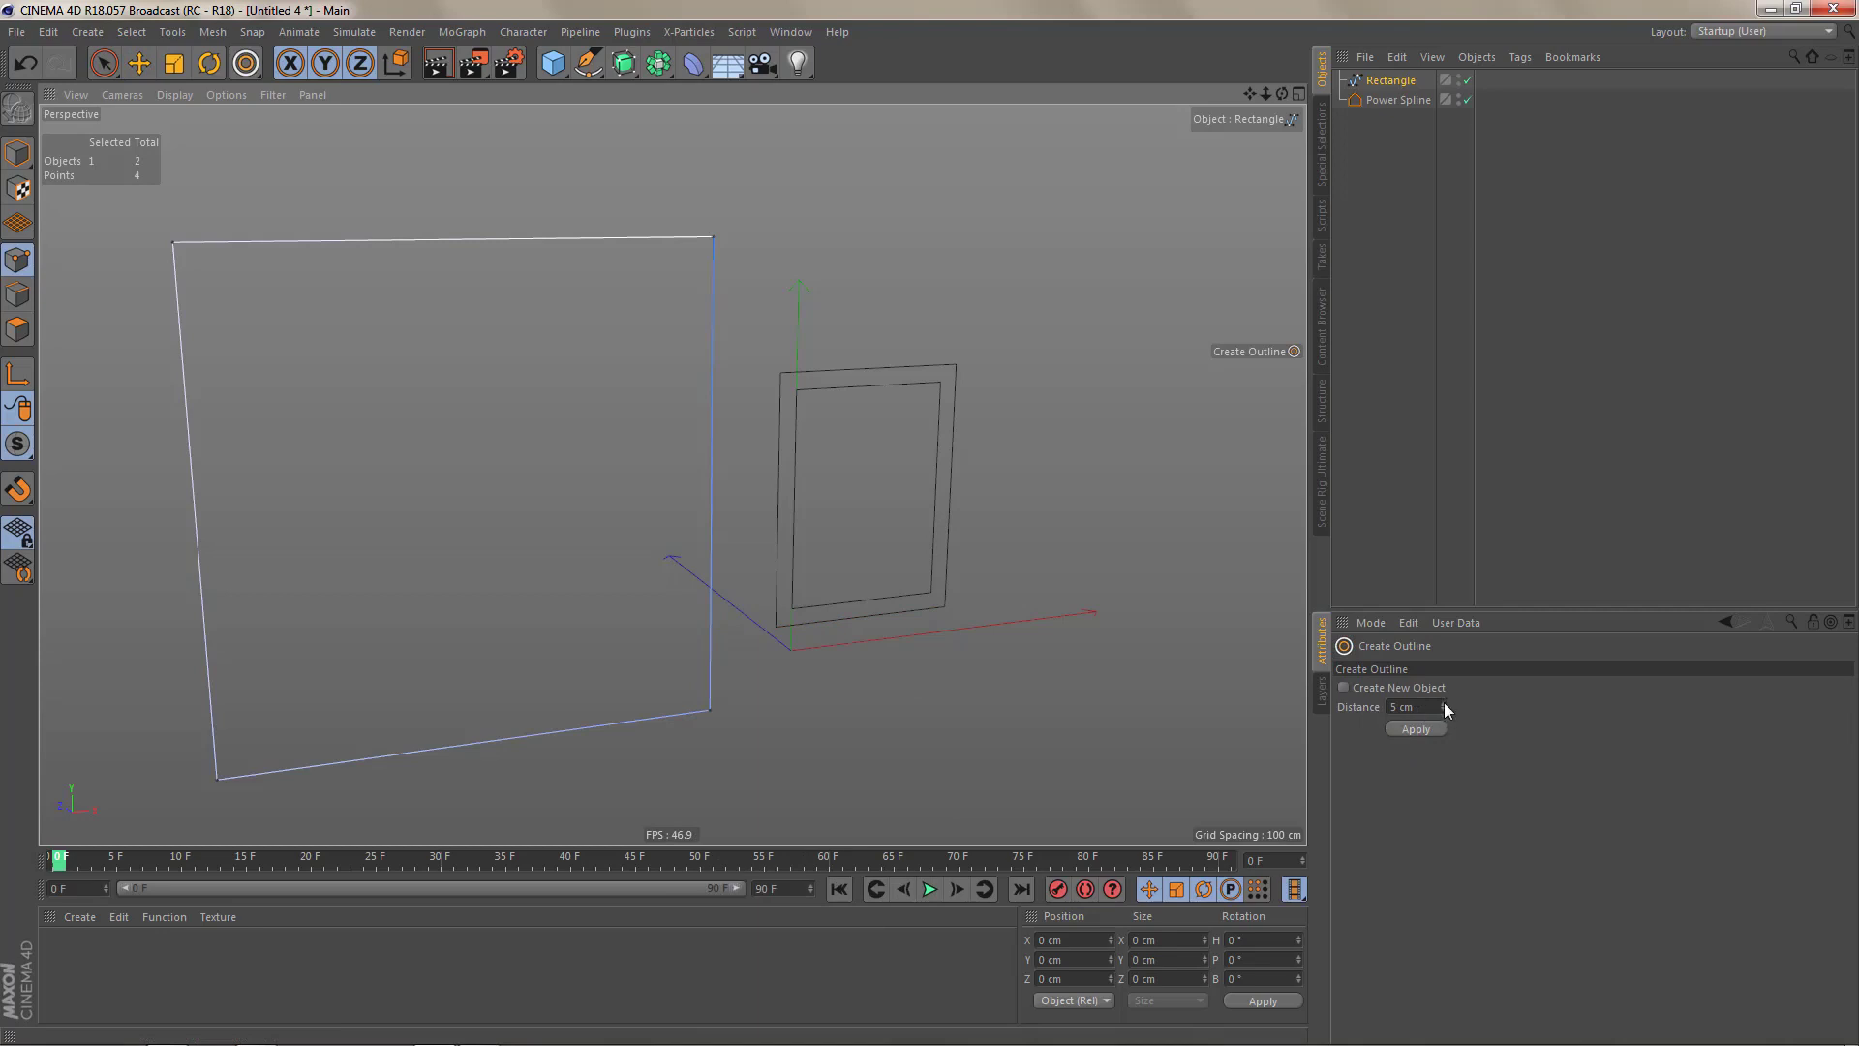
{"action": "left_click_drag", "start_coordinate": [1443, 709], "coordinate": [1443, 680]}
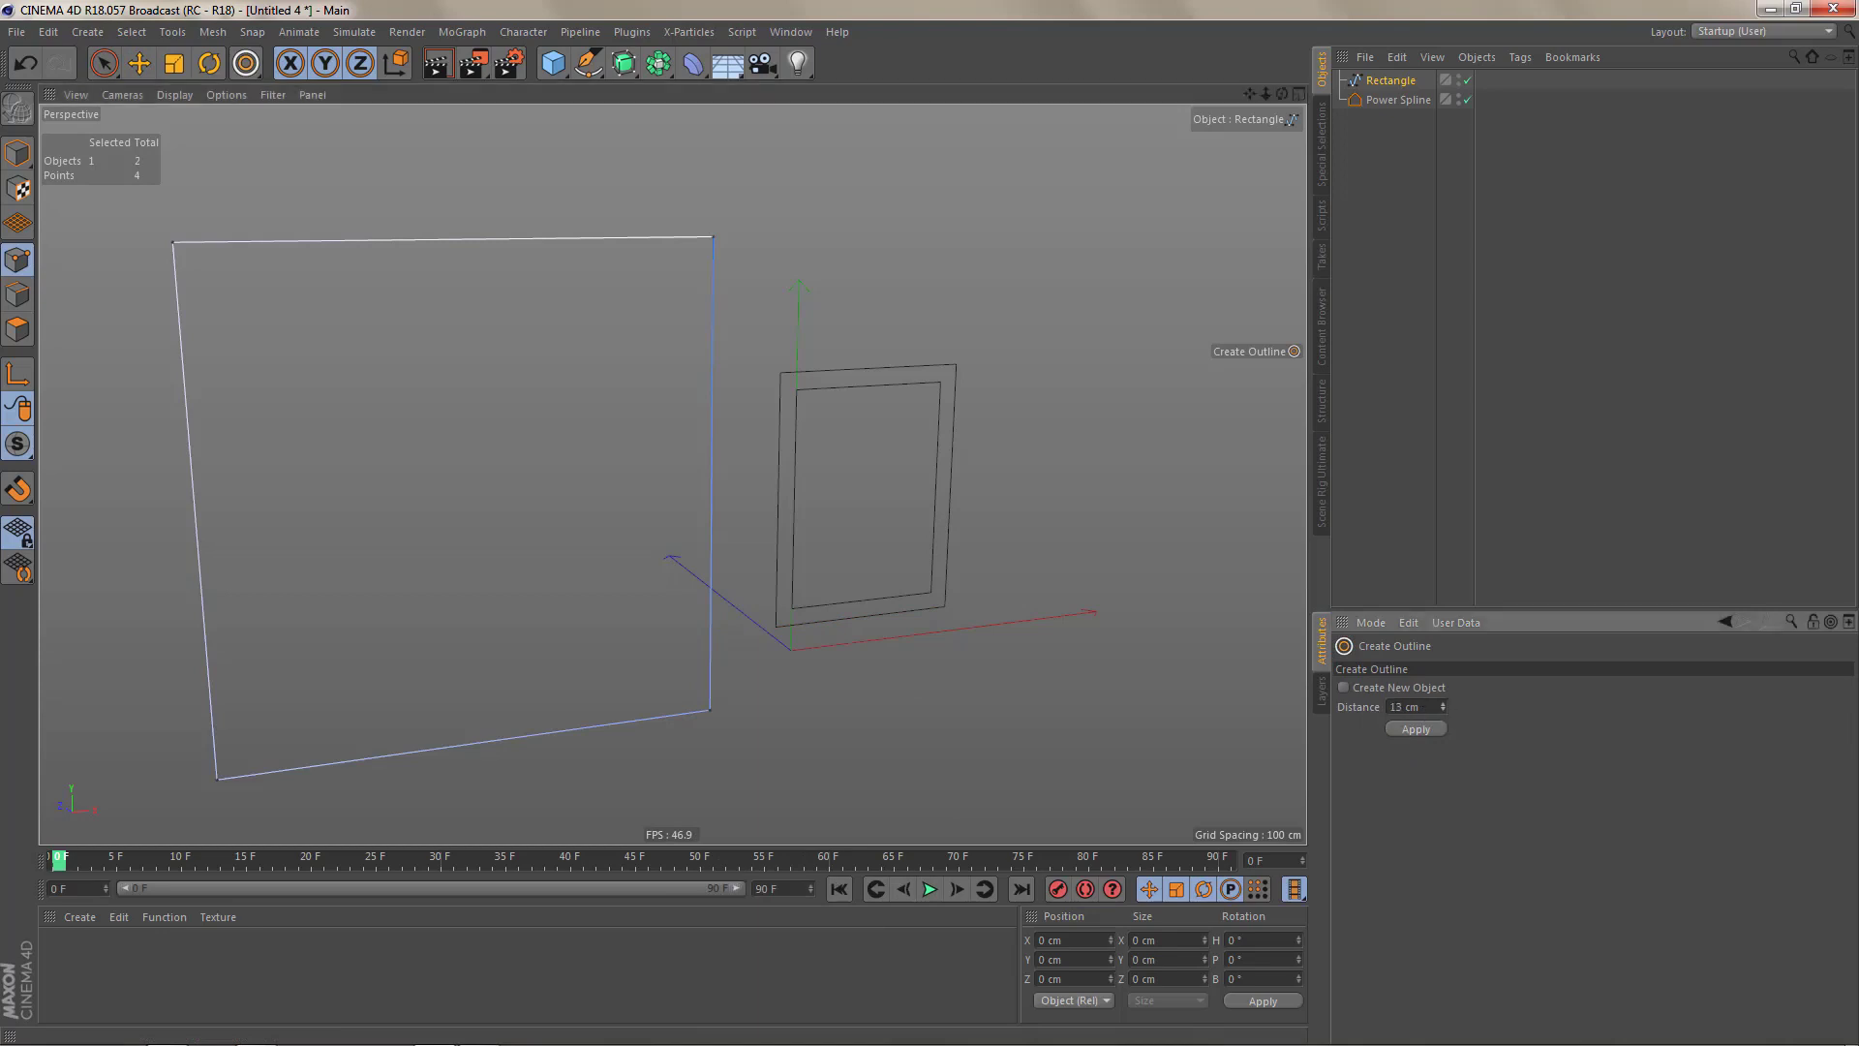
{"action": "left_click", "coordinate": [1420, 728]}
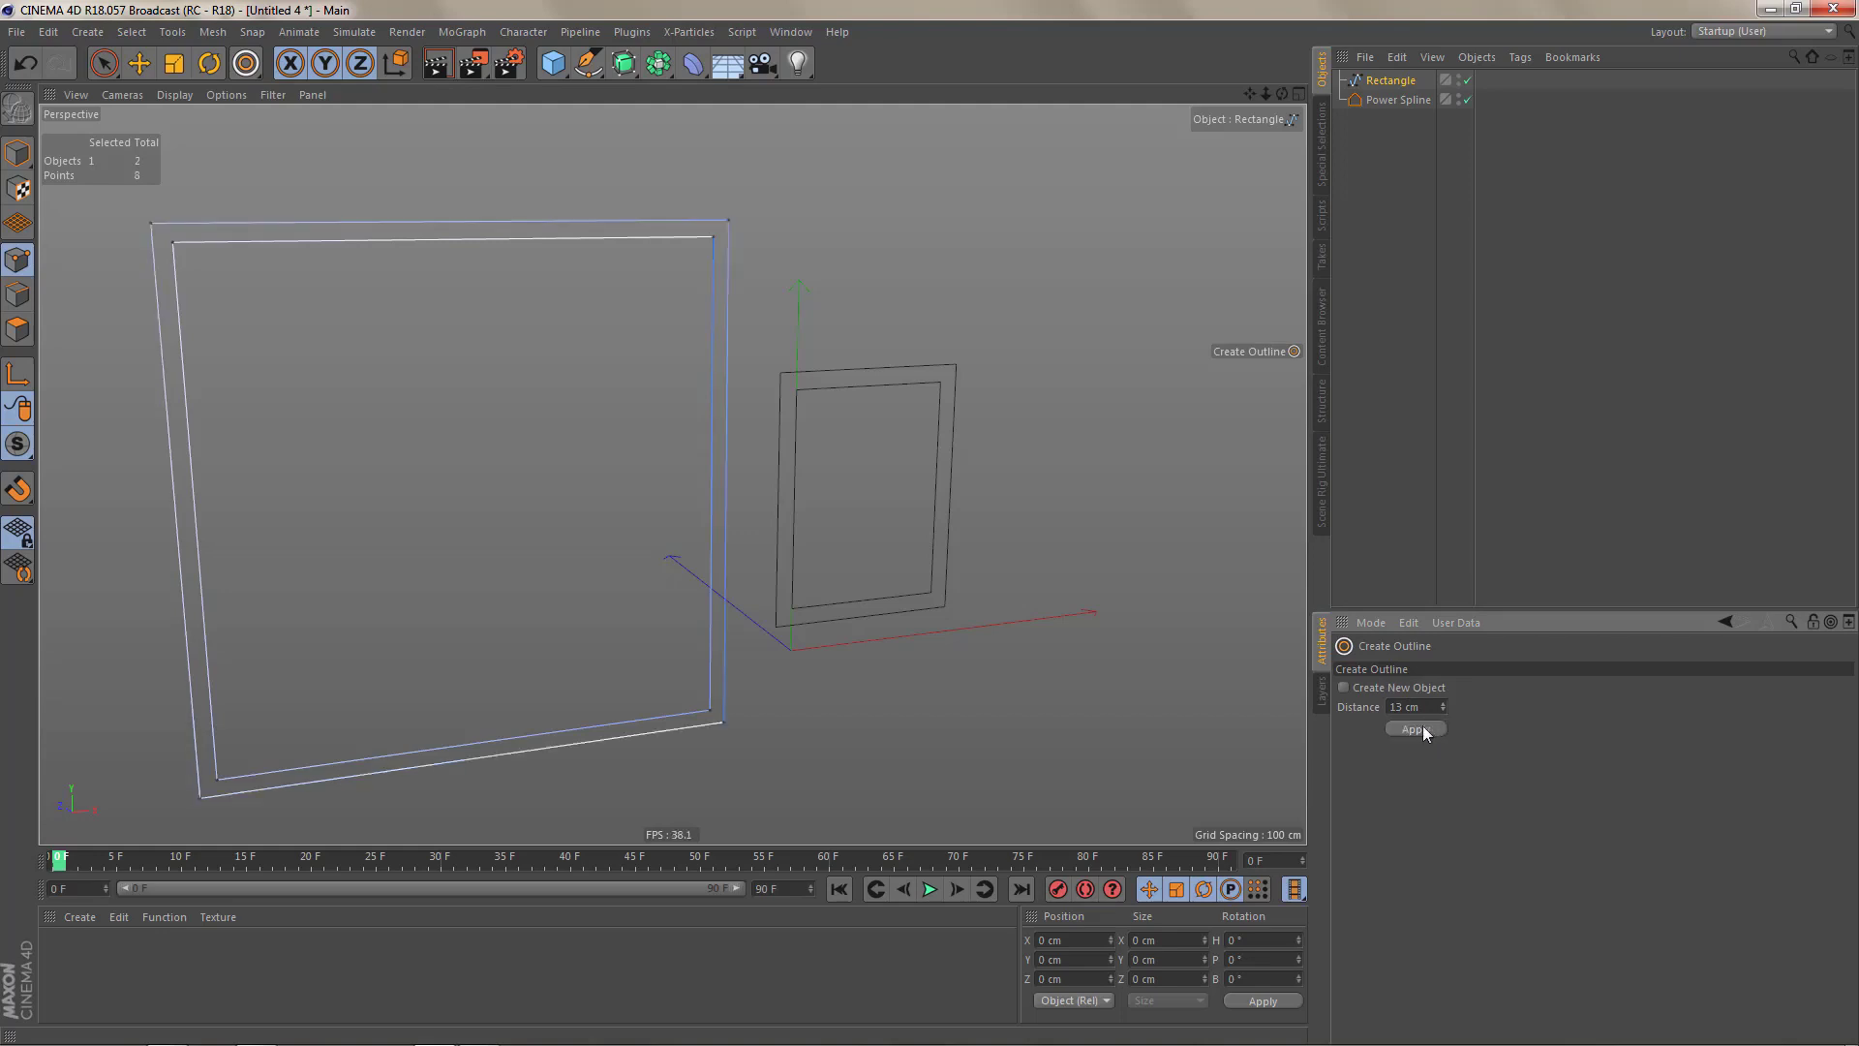
{"action": "key", "text": "ctrl+z"}
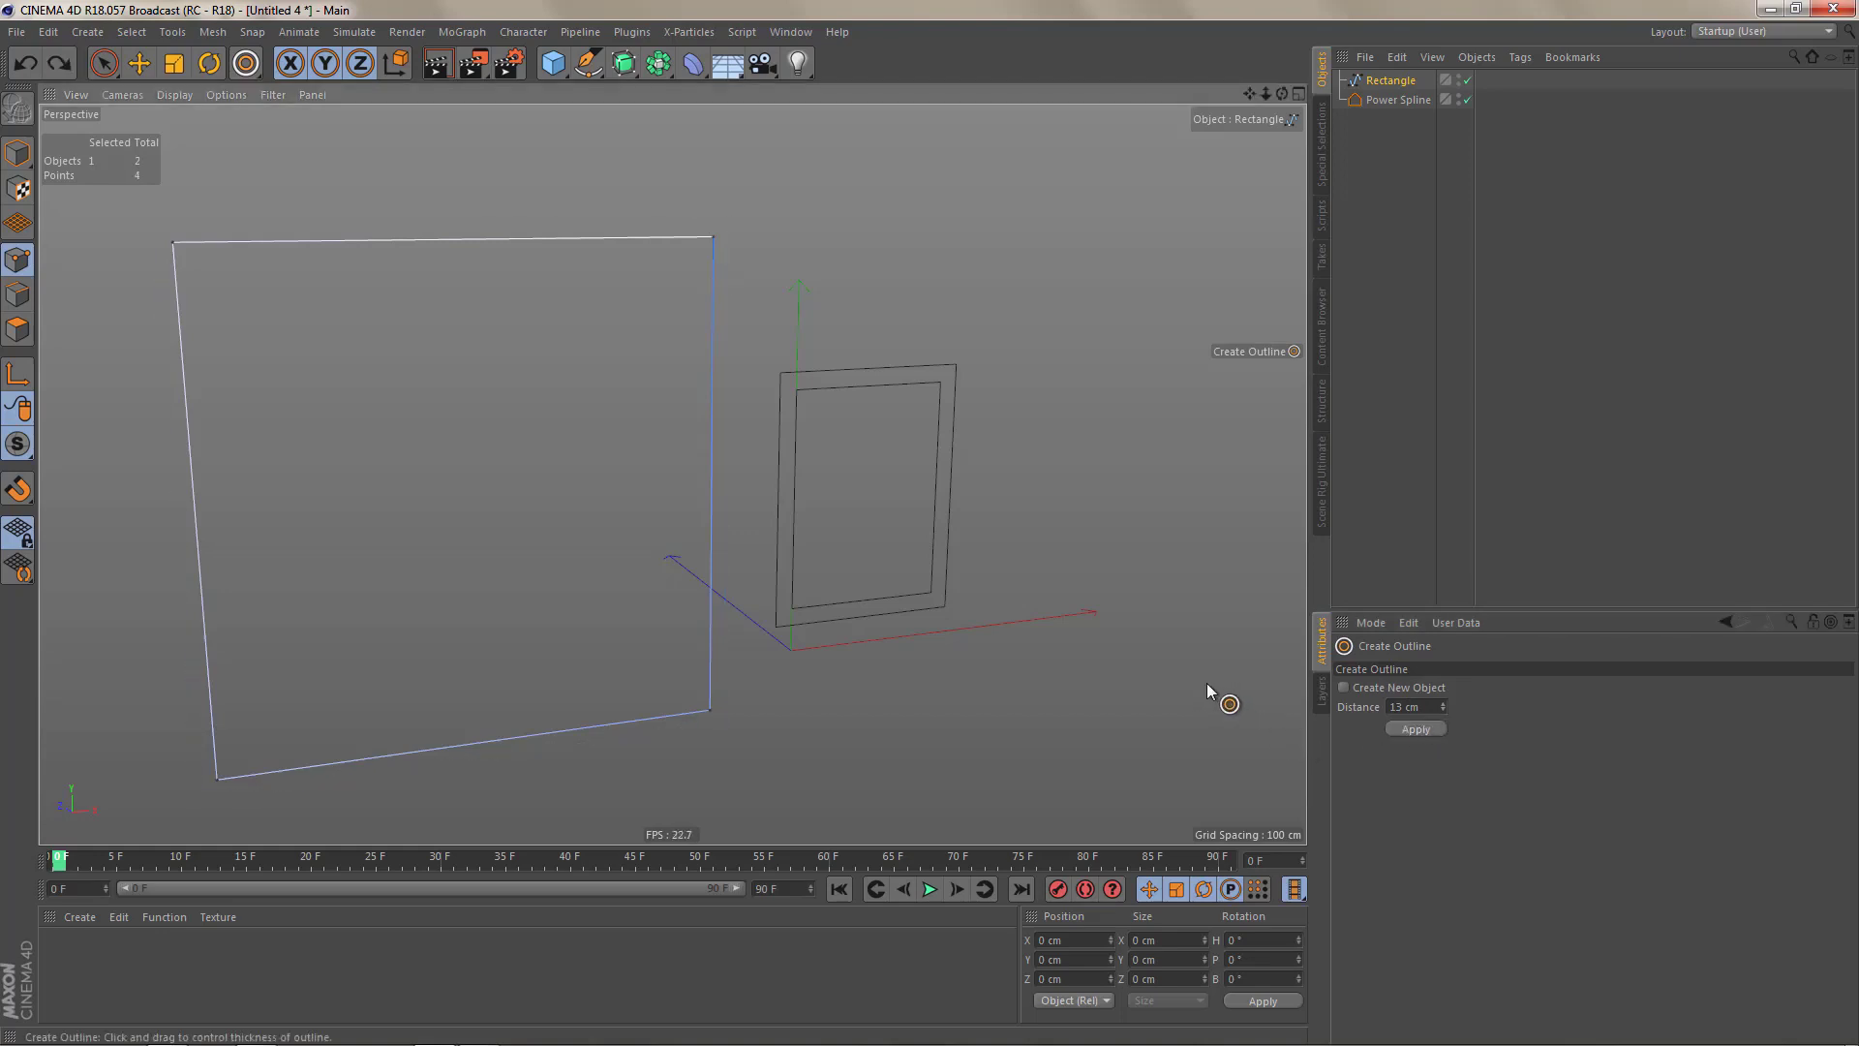
{"action": "left_click_drag", "start_coordinate": [1436, 713], "coordinate": [1435, 722]}
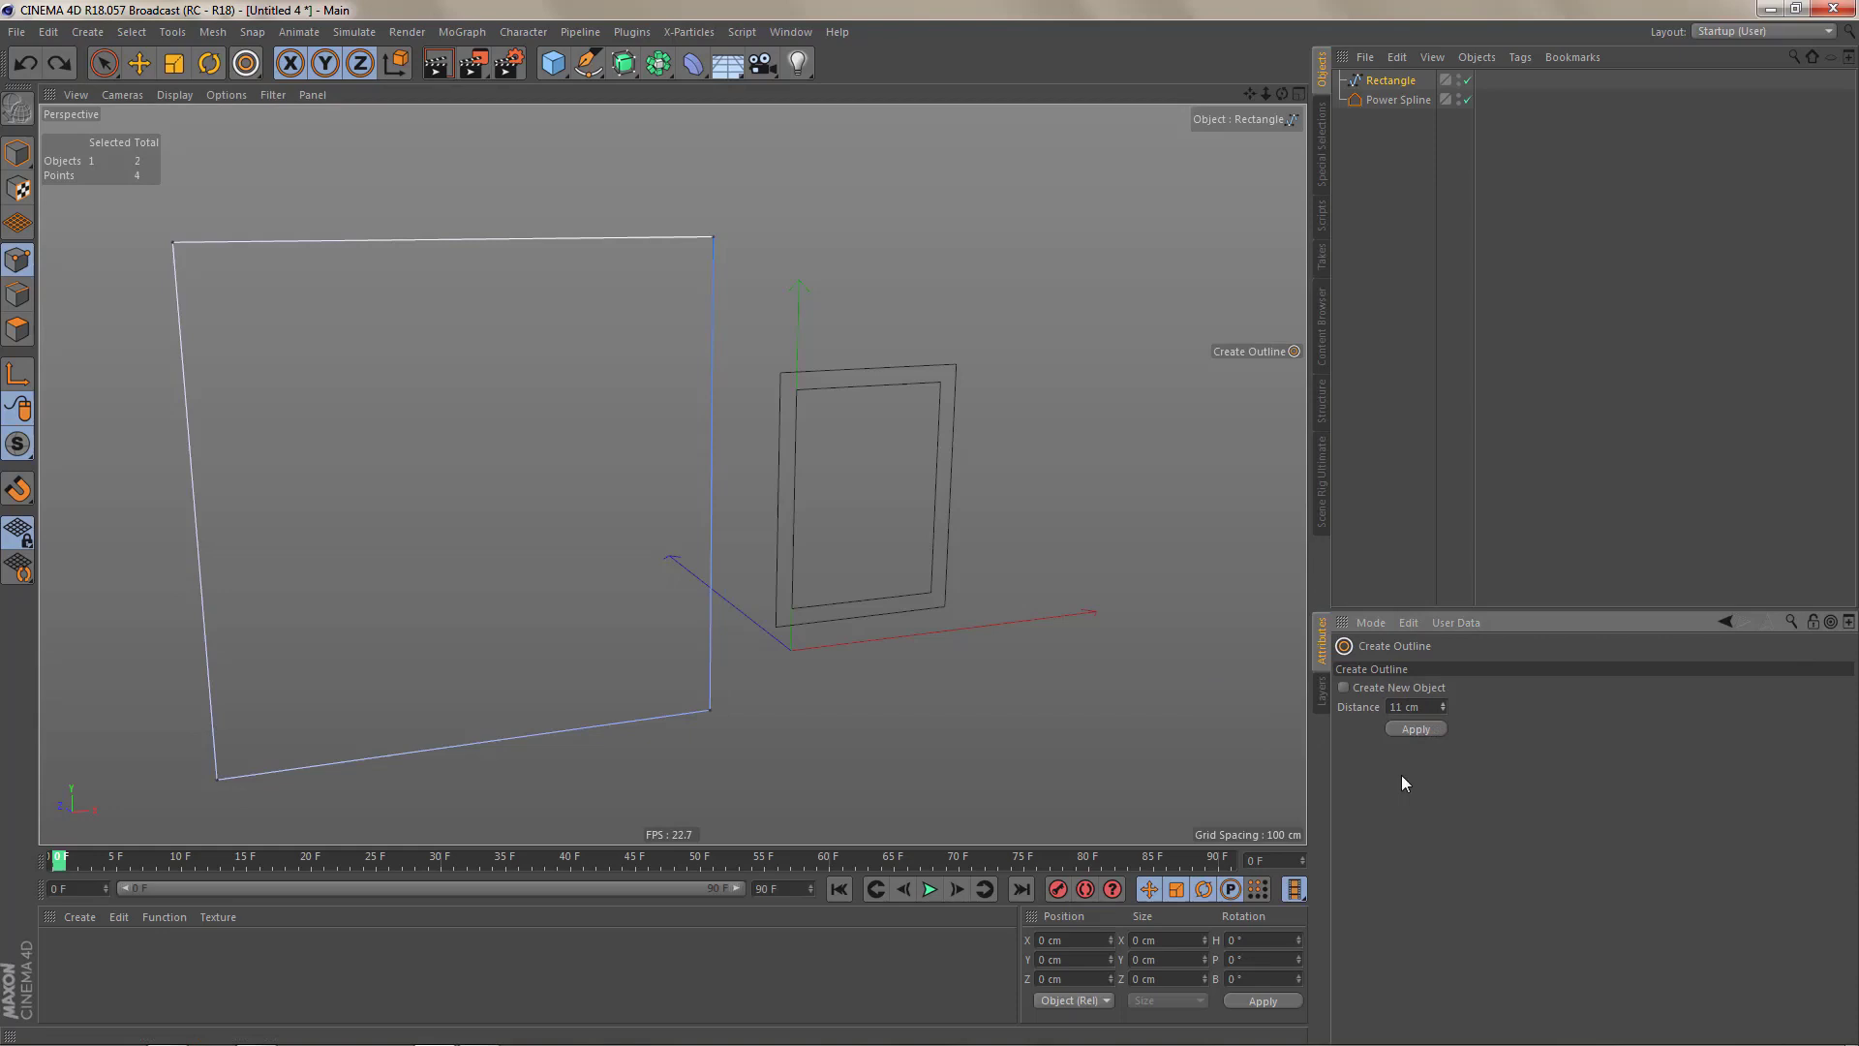
{"action": "key", "text": "ctrl+z"}
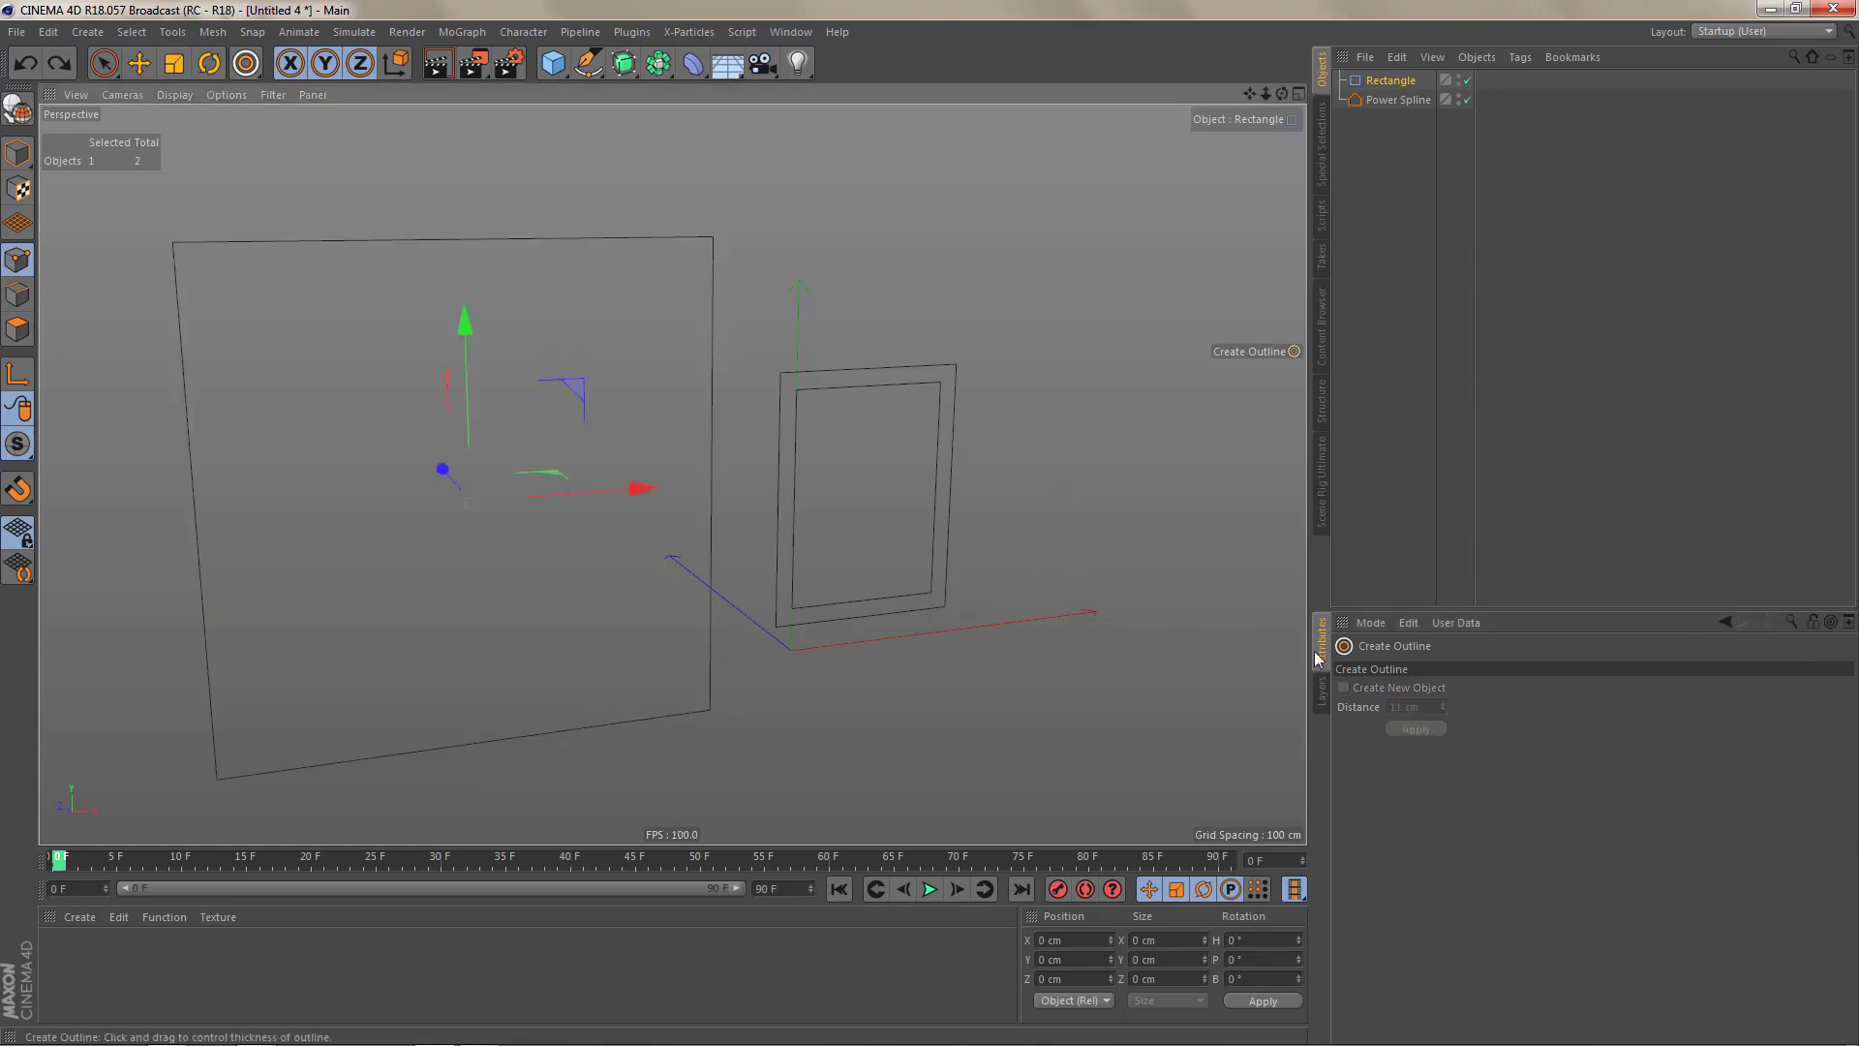
- Enable Rounding on the Rectangle for 50 cm rounded corners
{"action": "left_click", "coordinate": [1394, 81]}
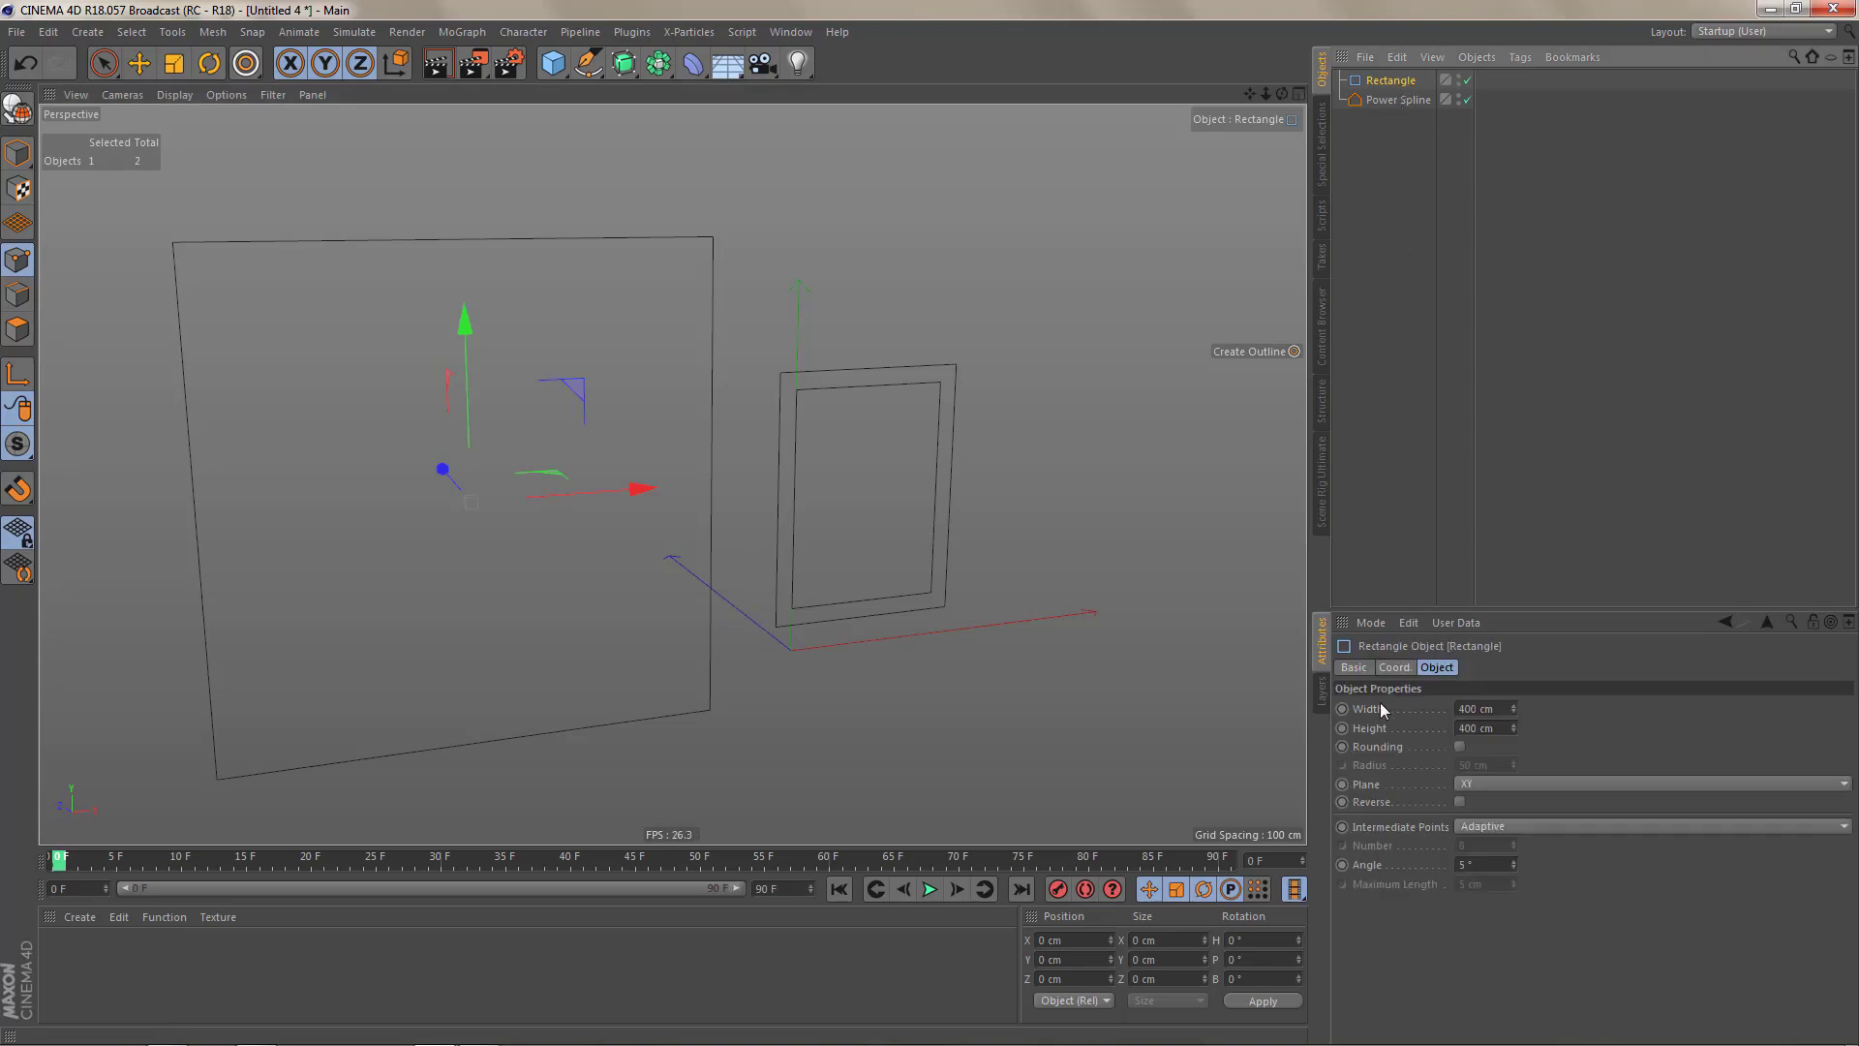
{"action": "left_click", "coordinate": [1385, 744]}
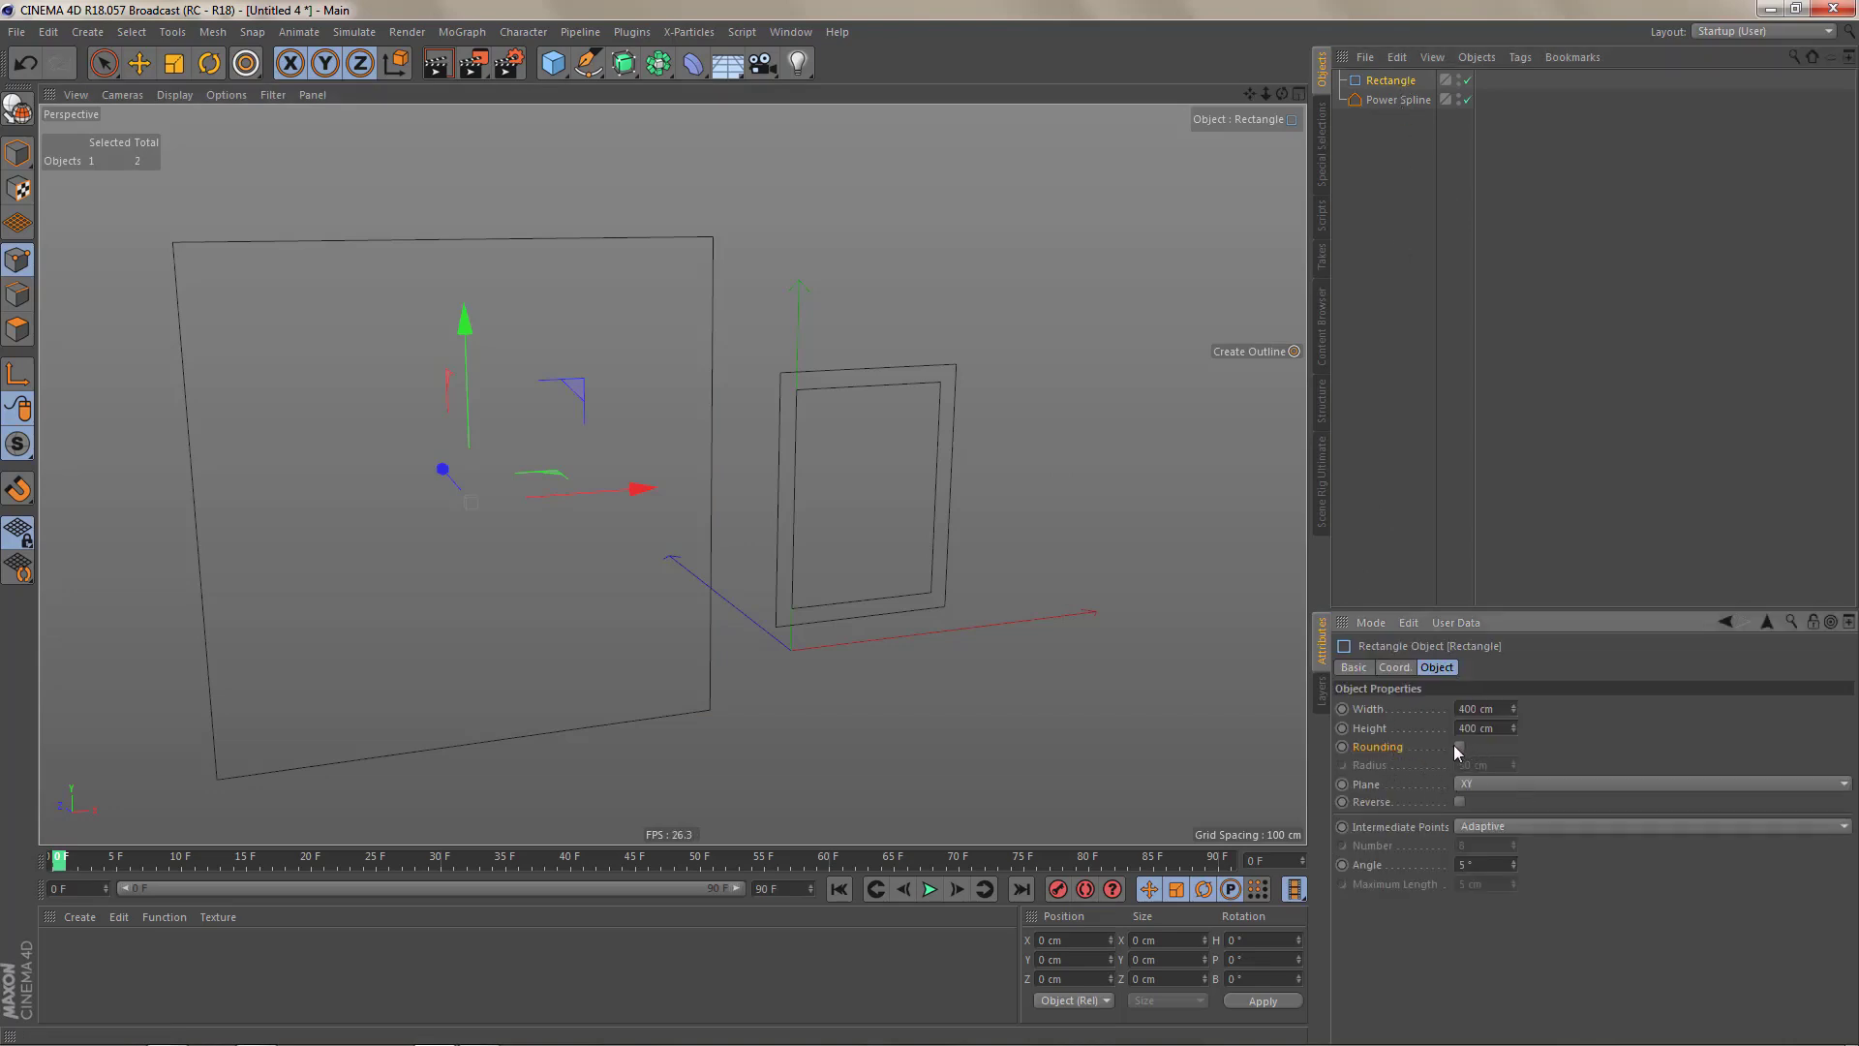
{"action": "left_click", "coordinate": [1457, 747]}
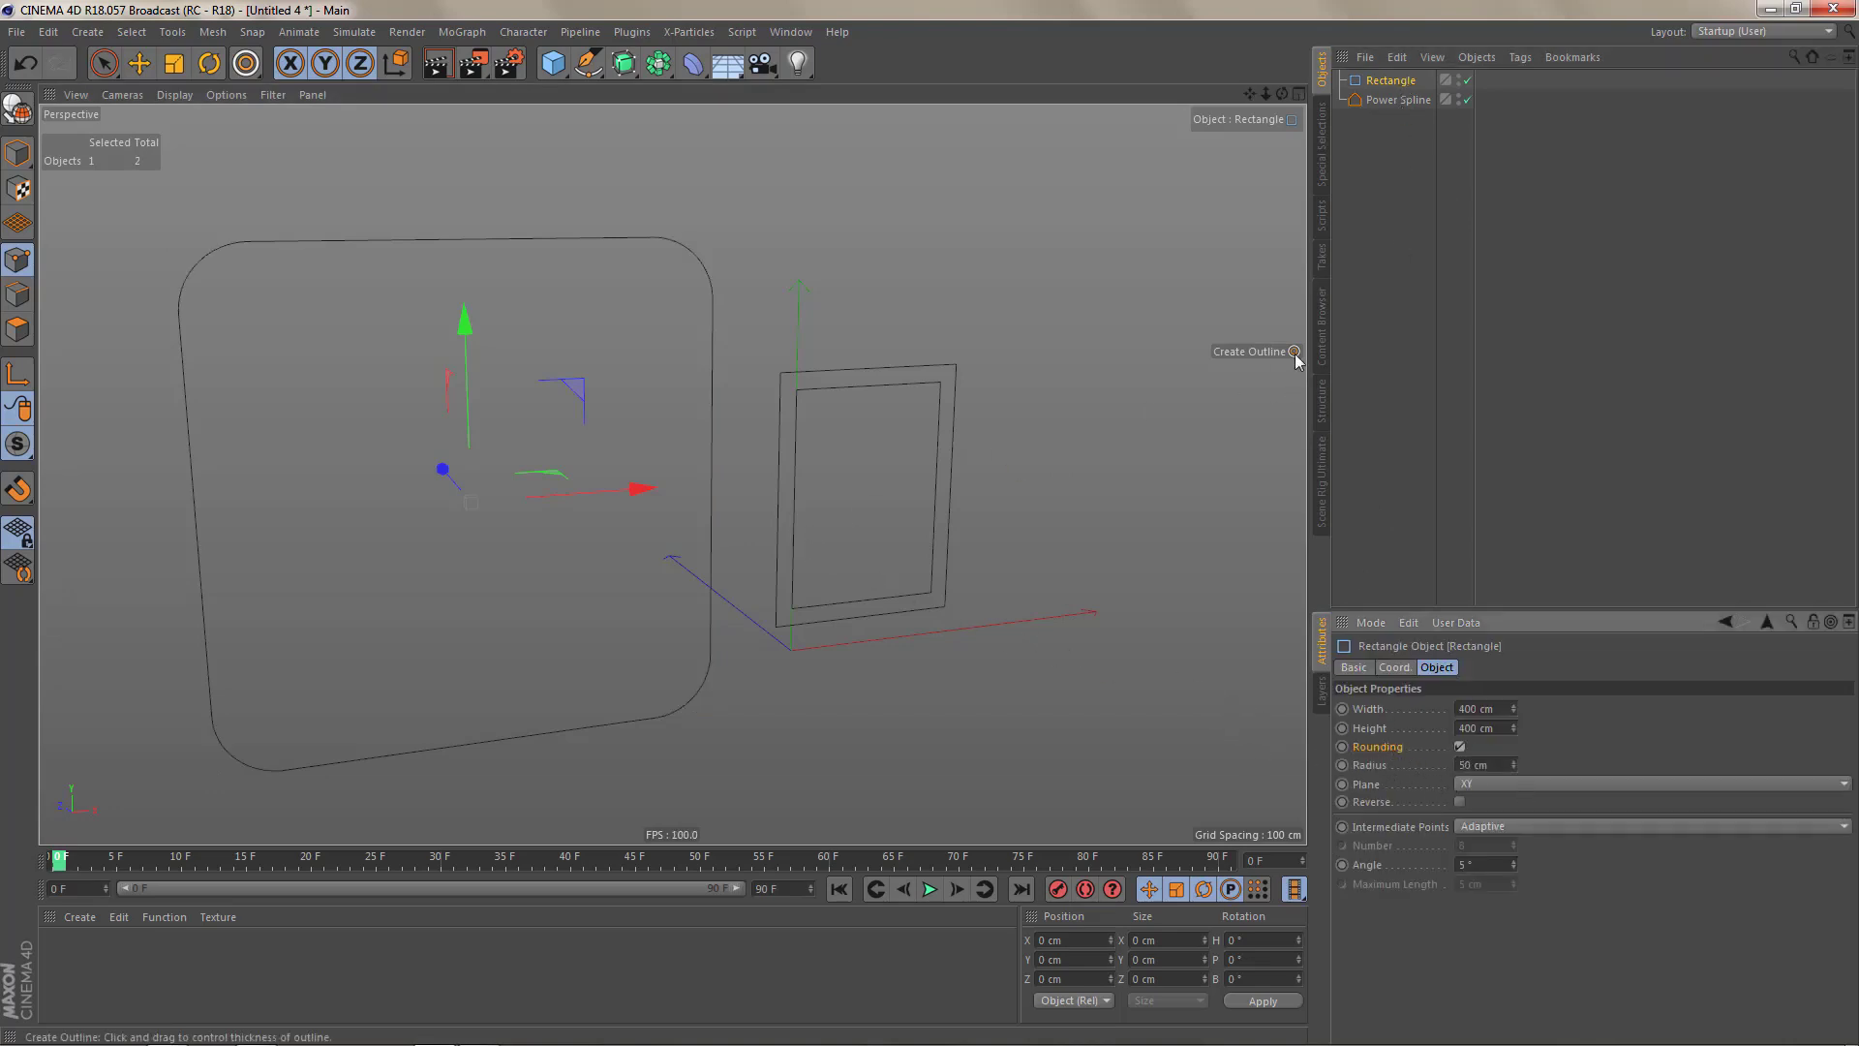
- Add a Respline Fillet to the Power Spline, set to Smooth mode at 28.8 cm
{"action": "left_click", "coordinate": [1401, 102]}
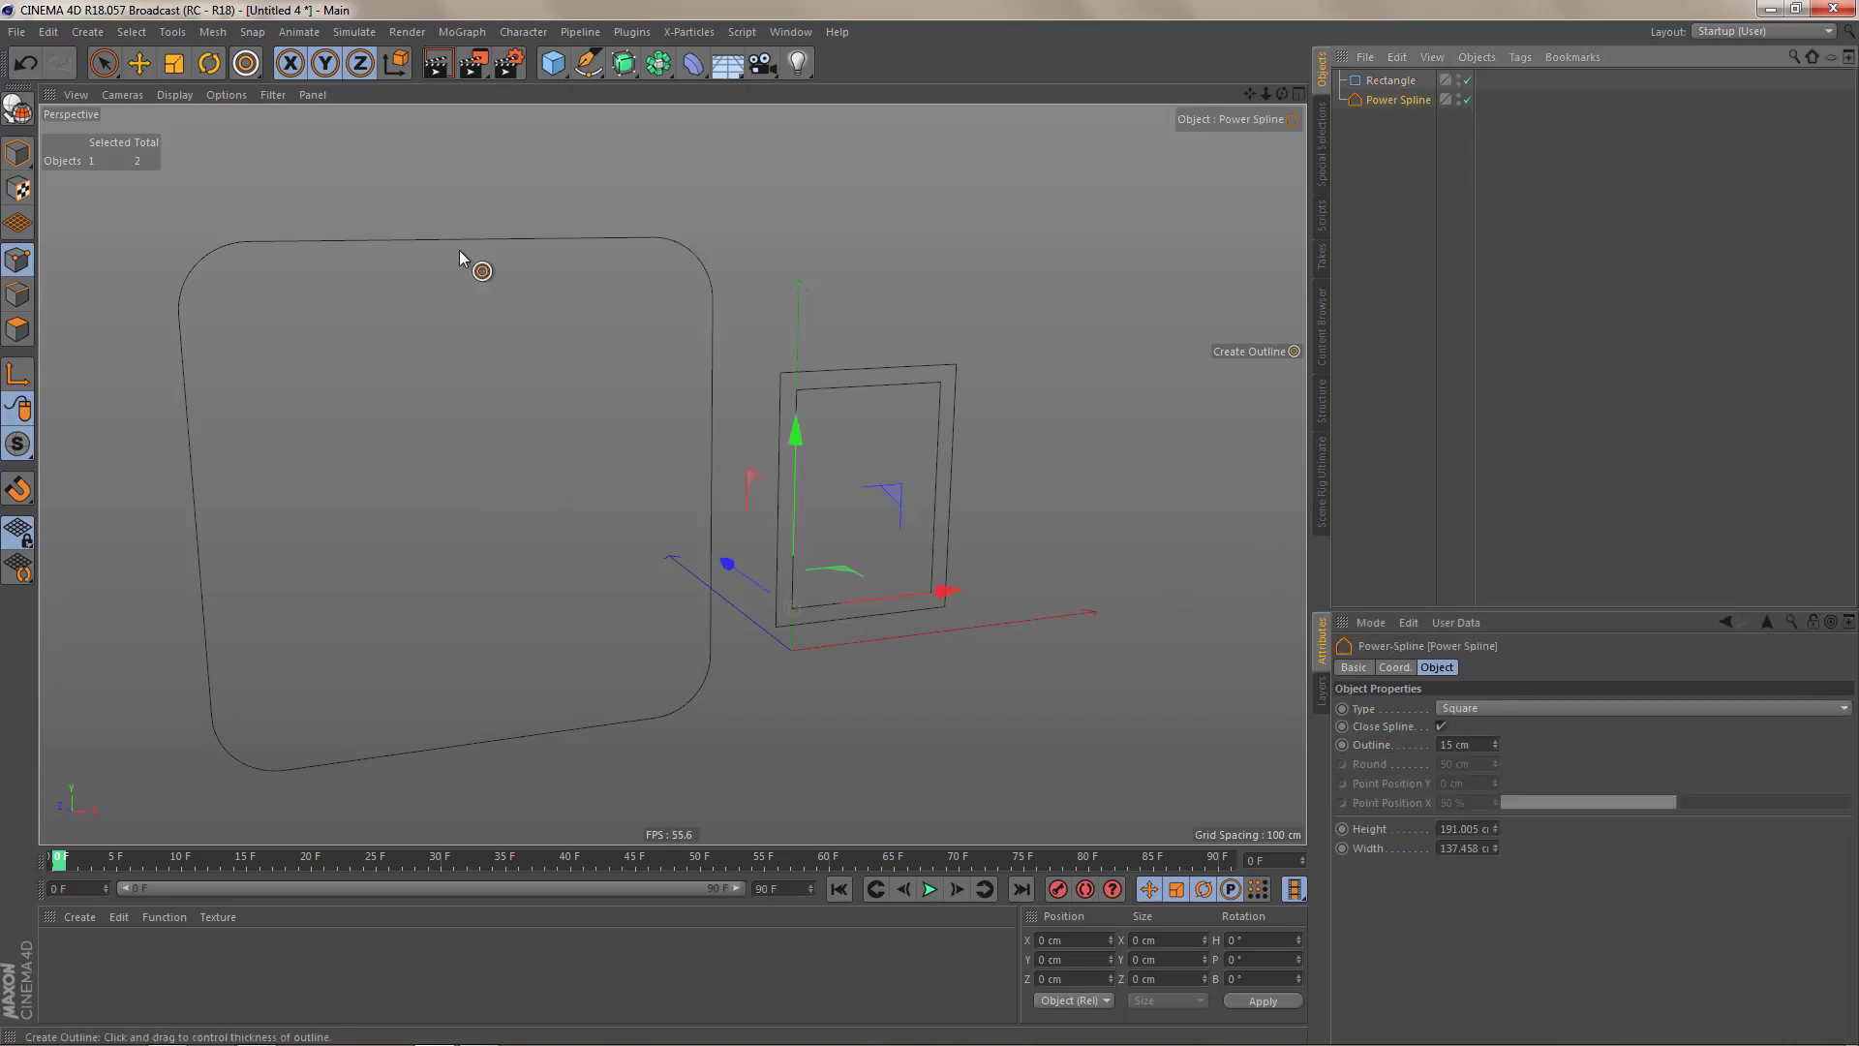
{"action": "left_click", "coordinate": [631, 31]}
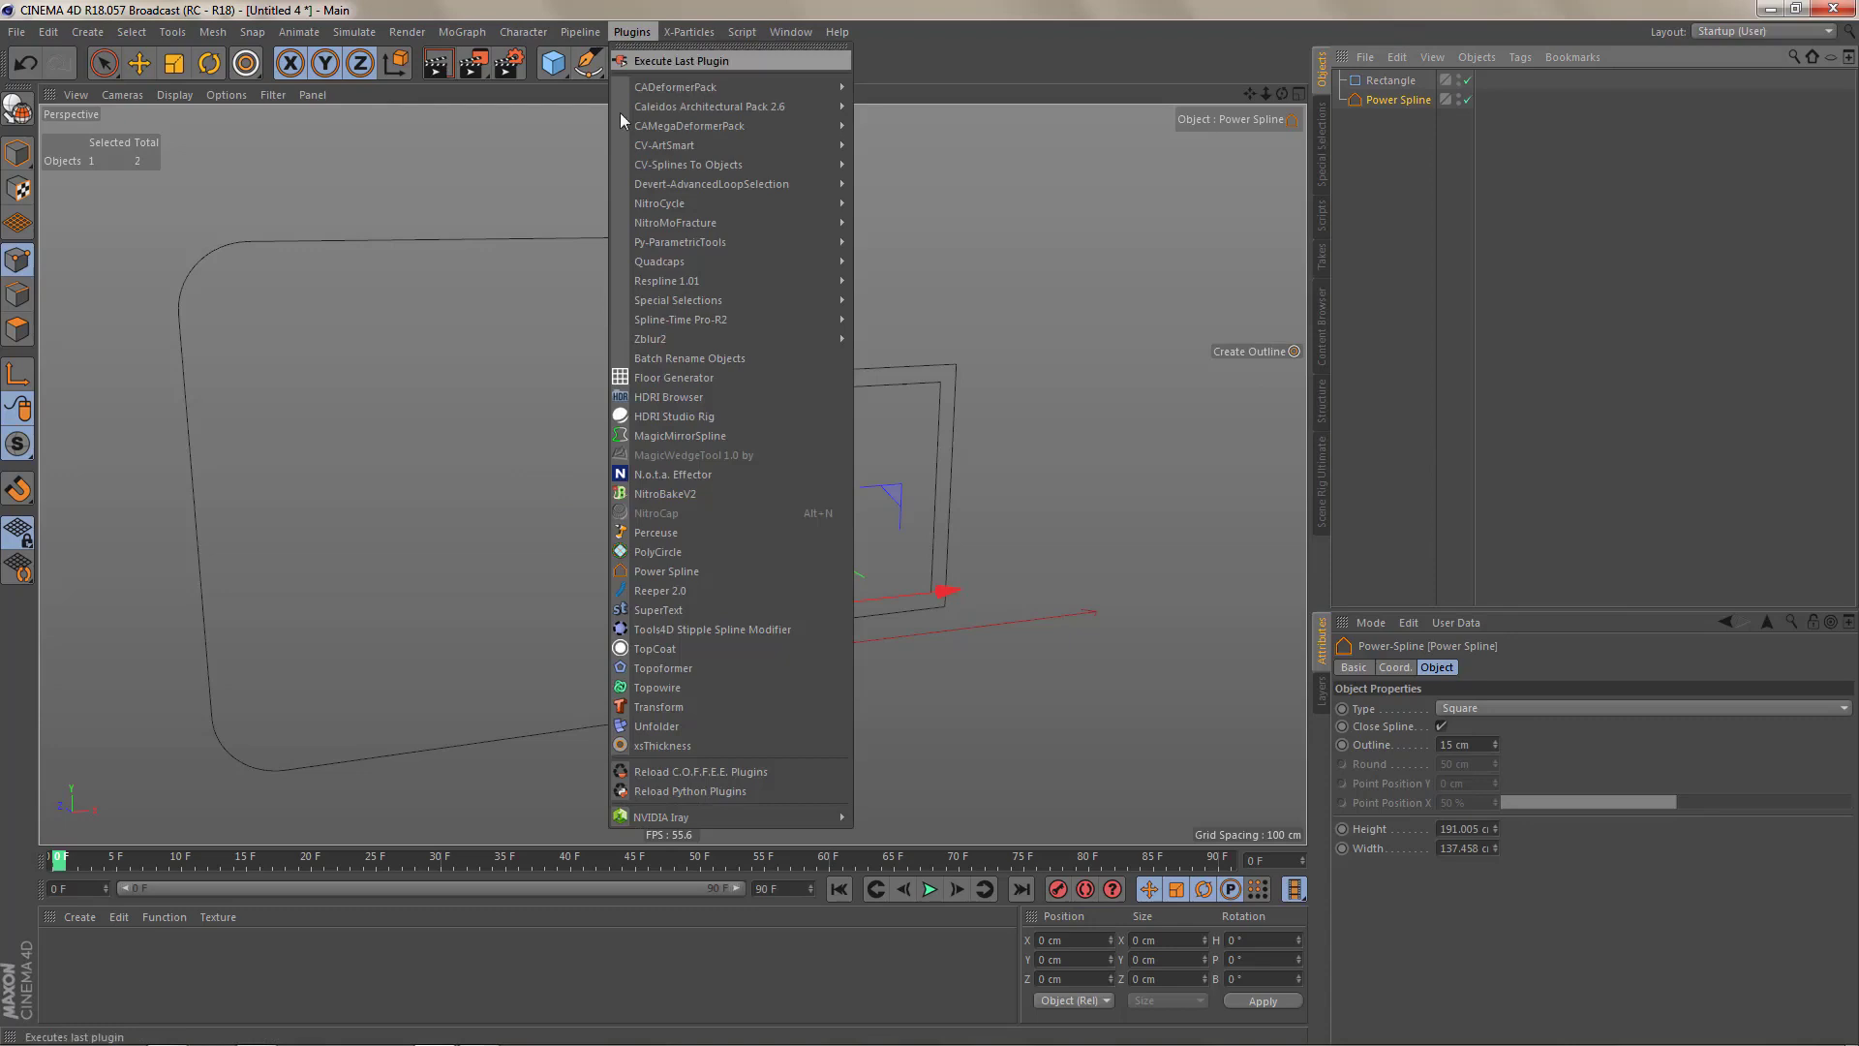
{"action": "mouse_move", "coordinate": [677, 279]}
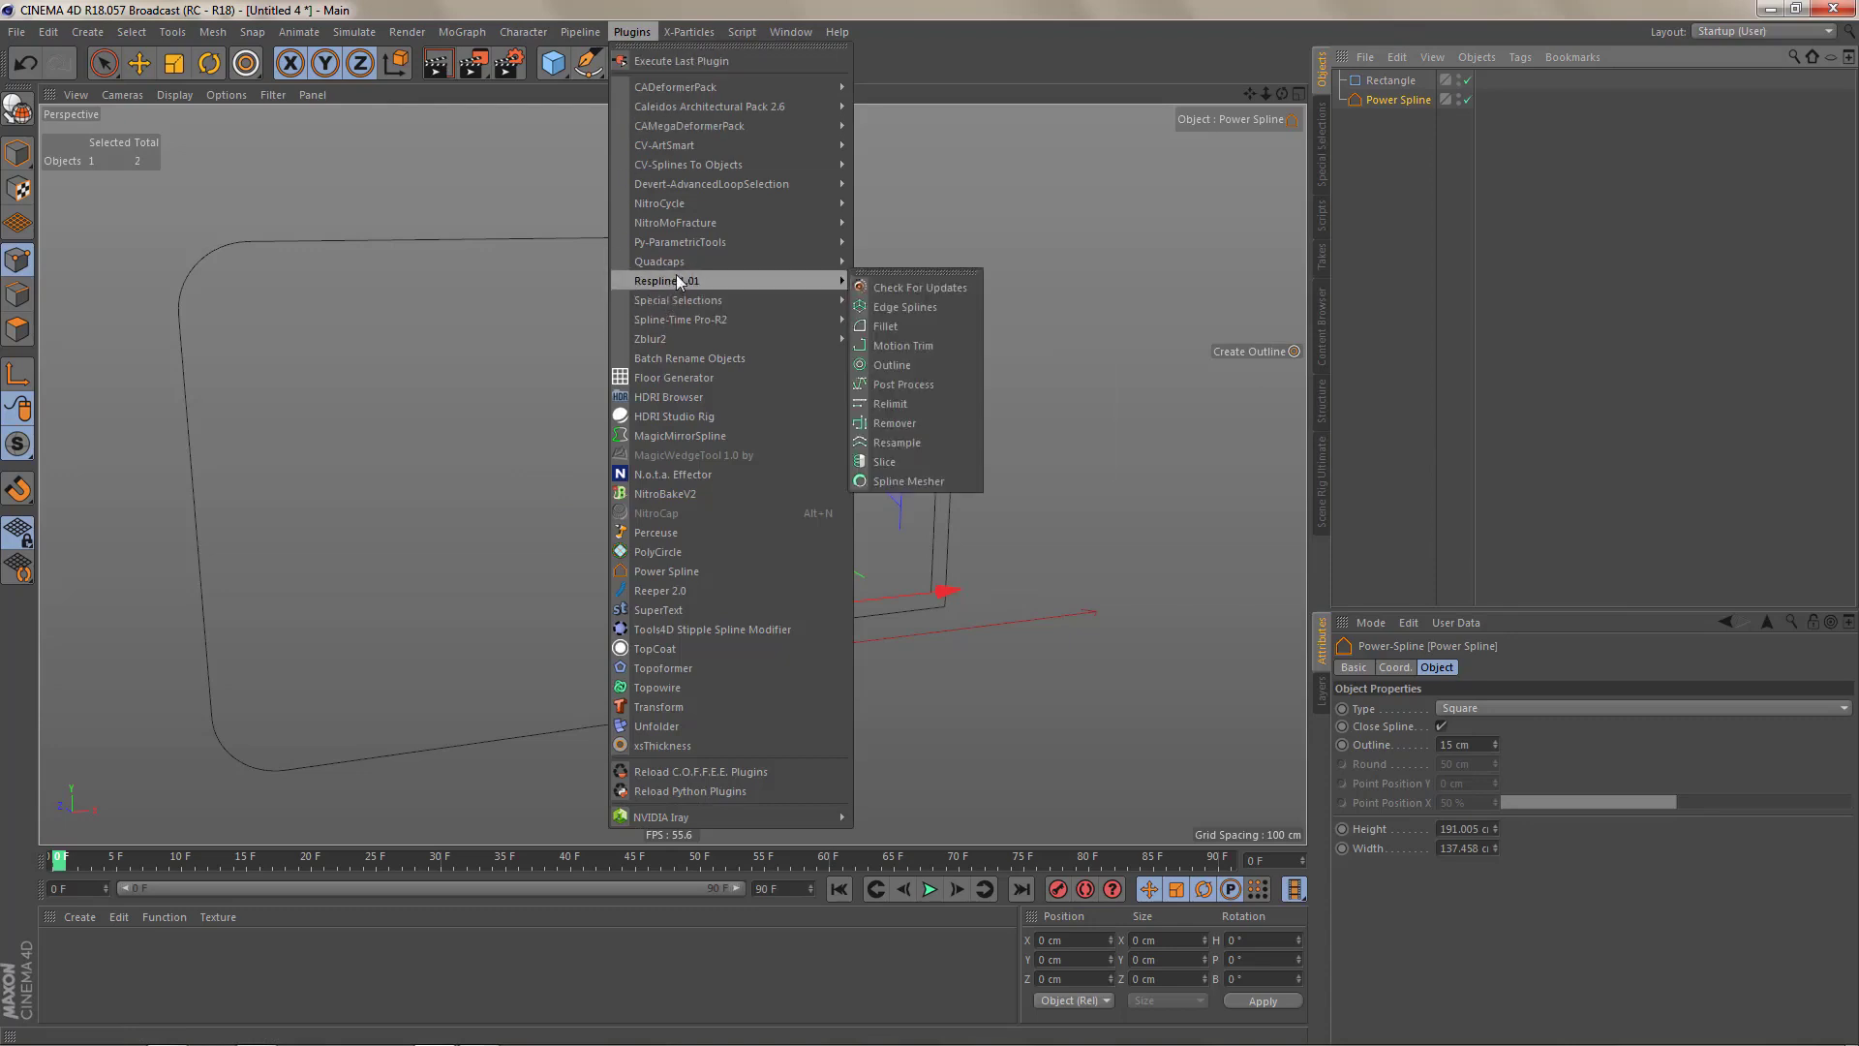
{"action": "left_click", "coordinate": [894, 331]}
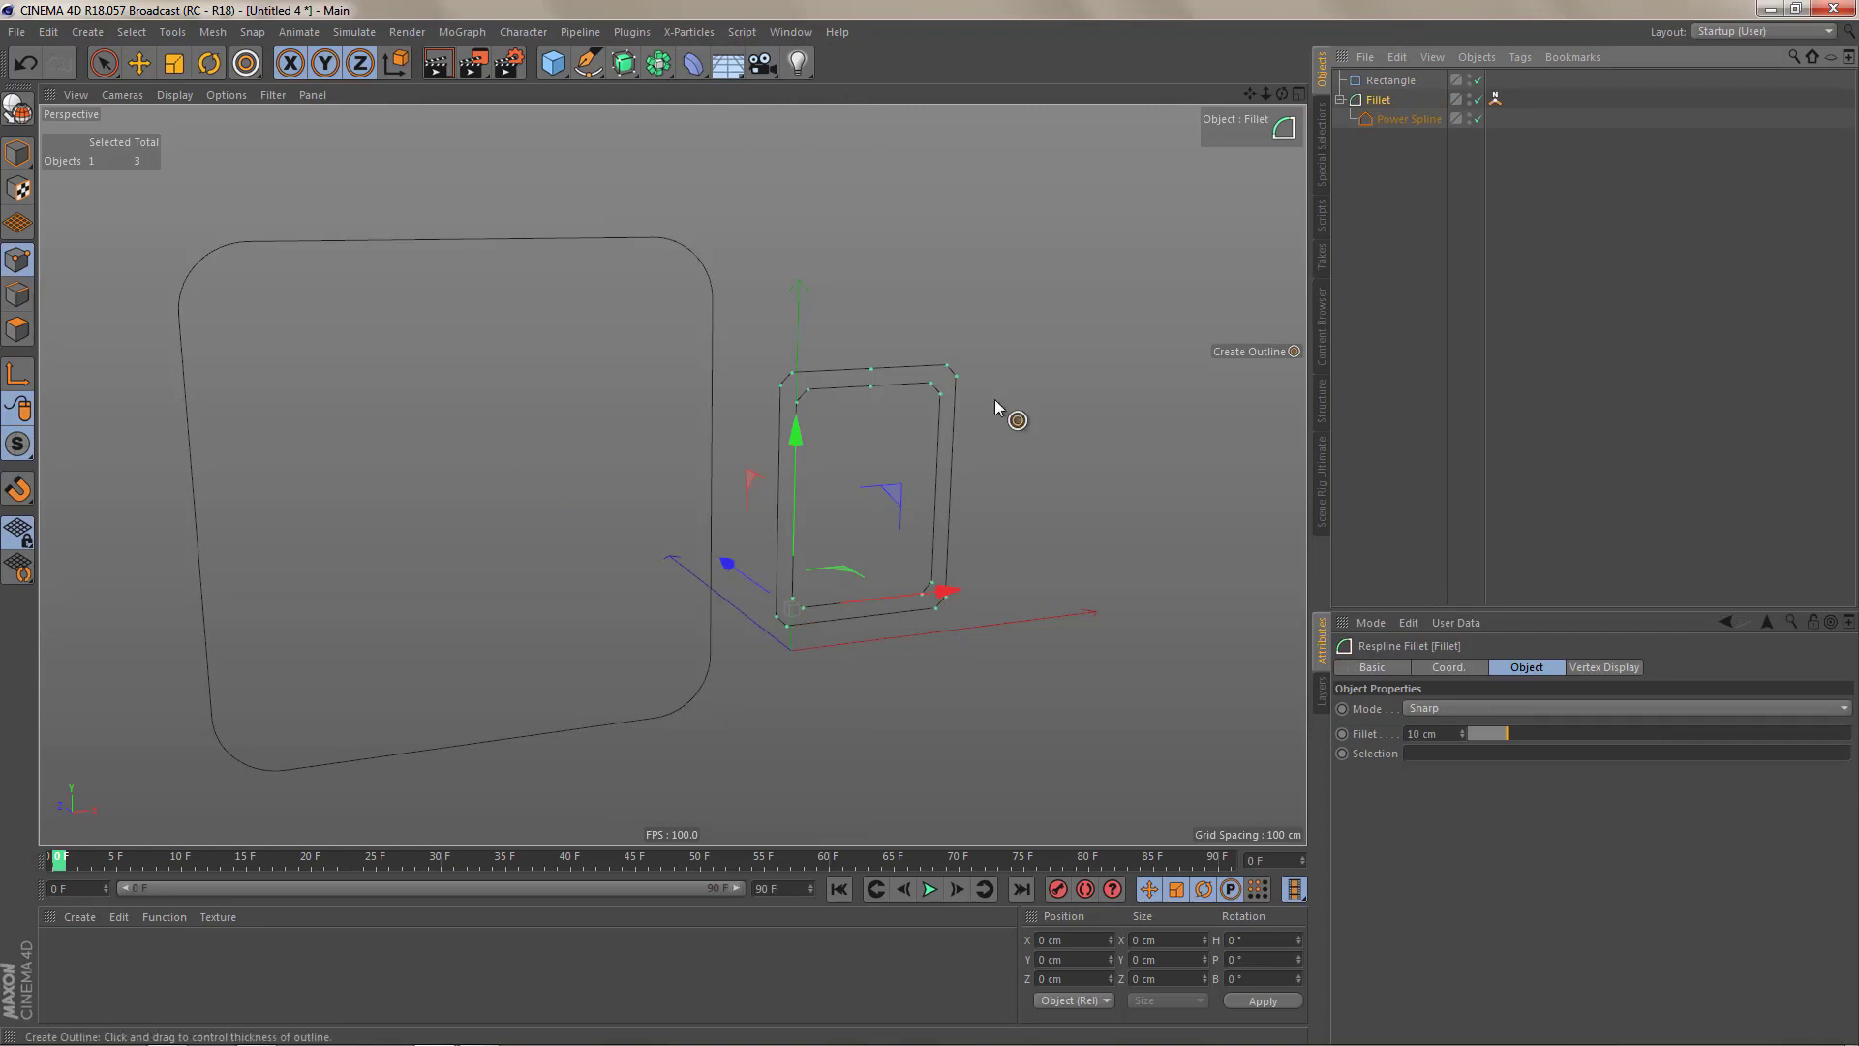
{"action": "scroll", "coordinate": [996, 401], "scroll_direction": "up", "scroll_amount": 5}
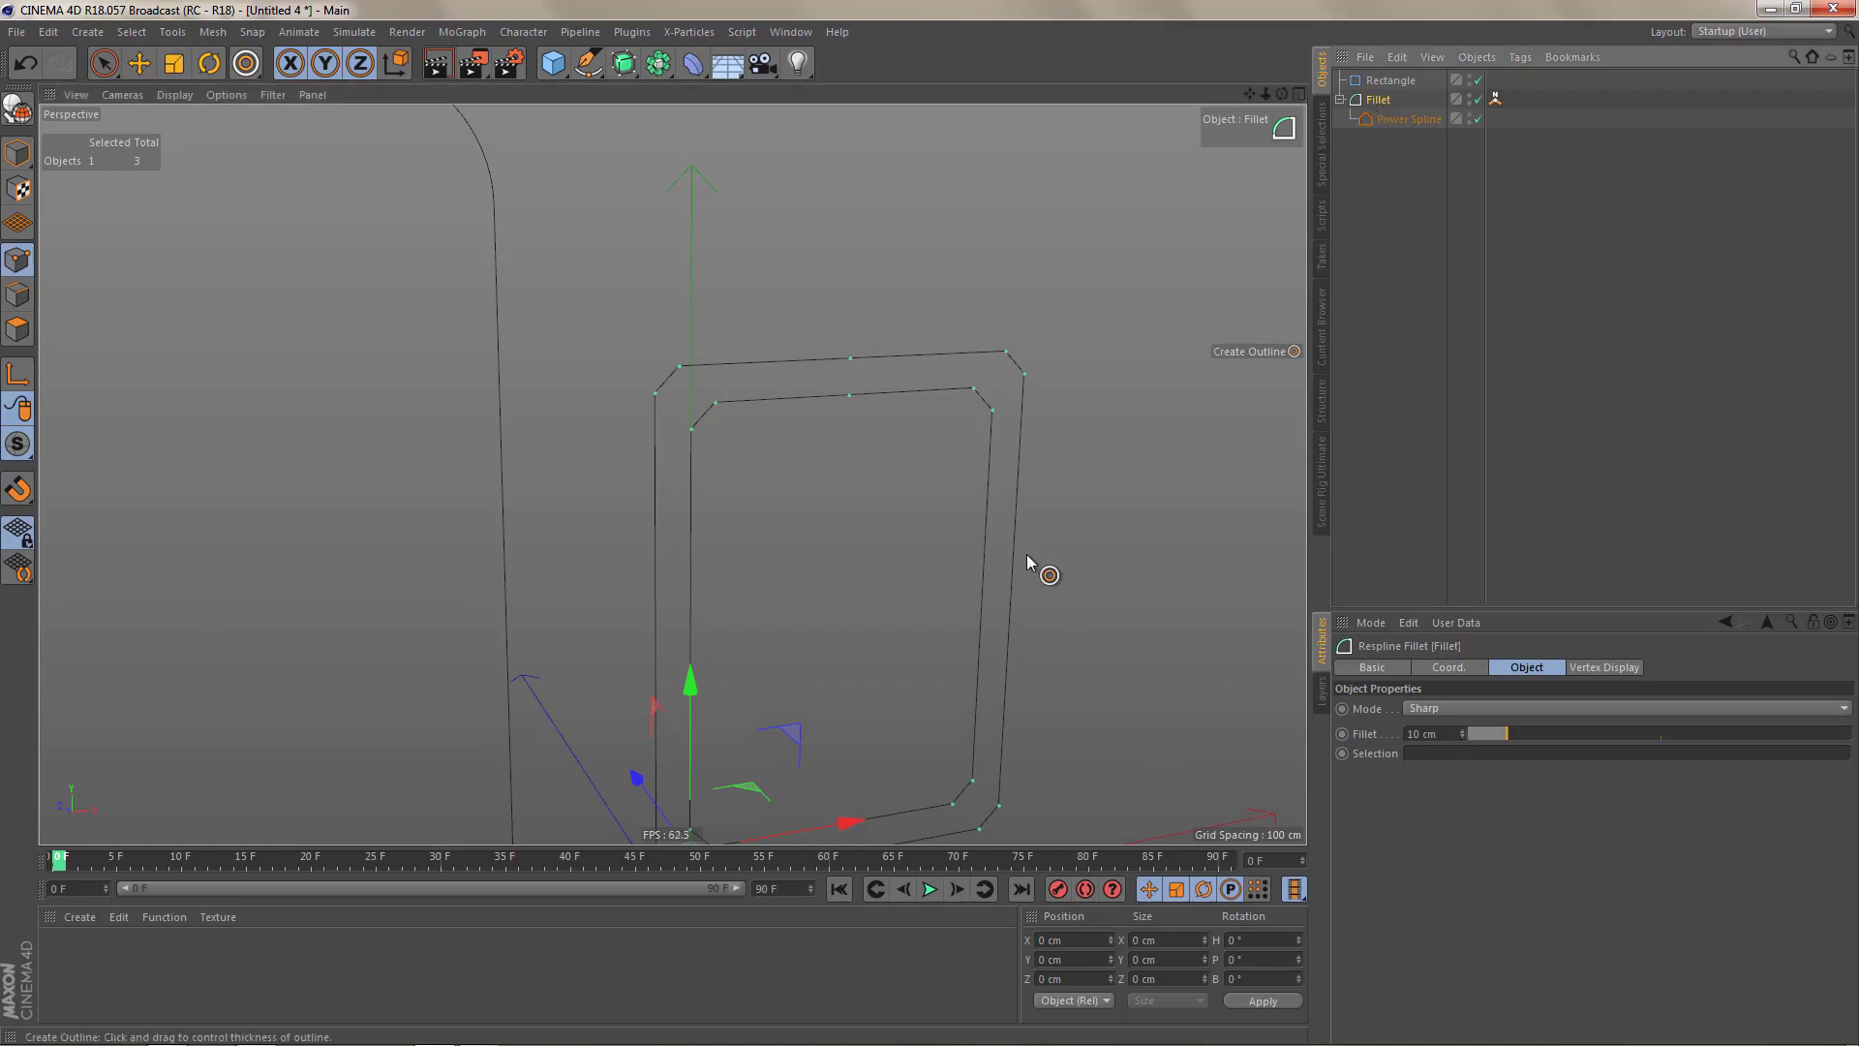
{"action": "left_click_drag", "start_coordinate": [1026, 554], "coordinate": [1087, 573], "text": "alt"}
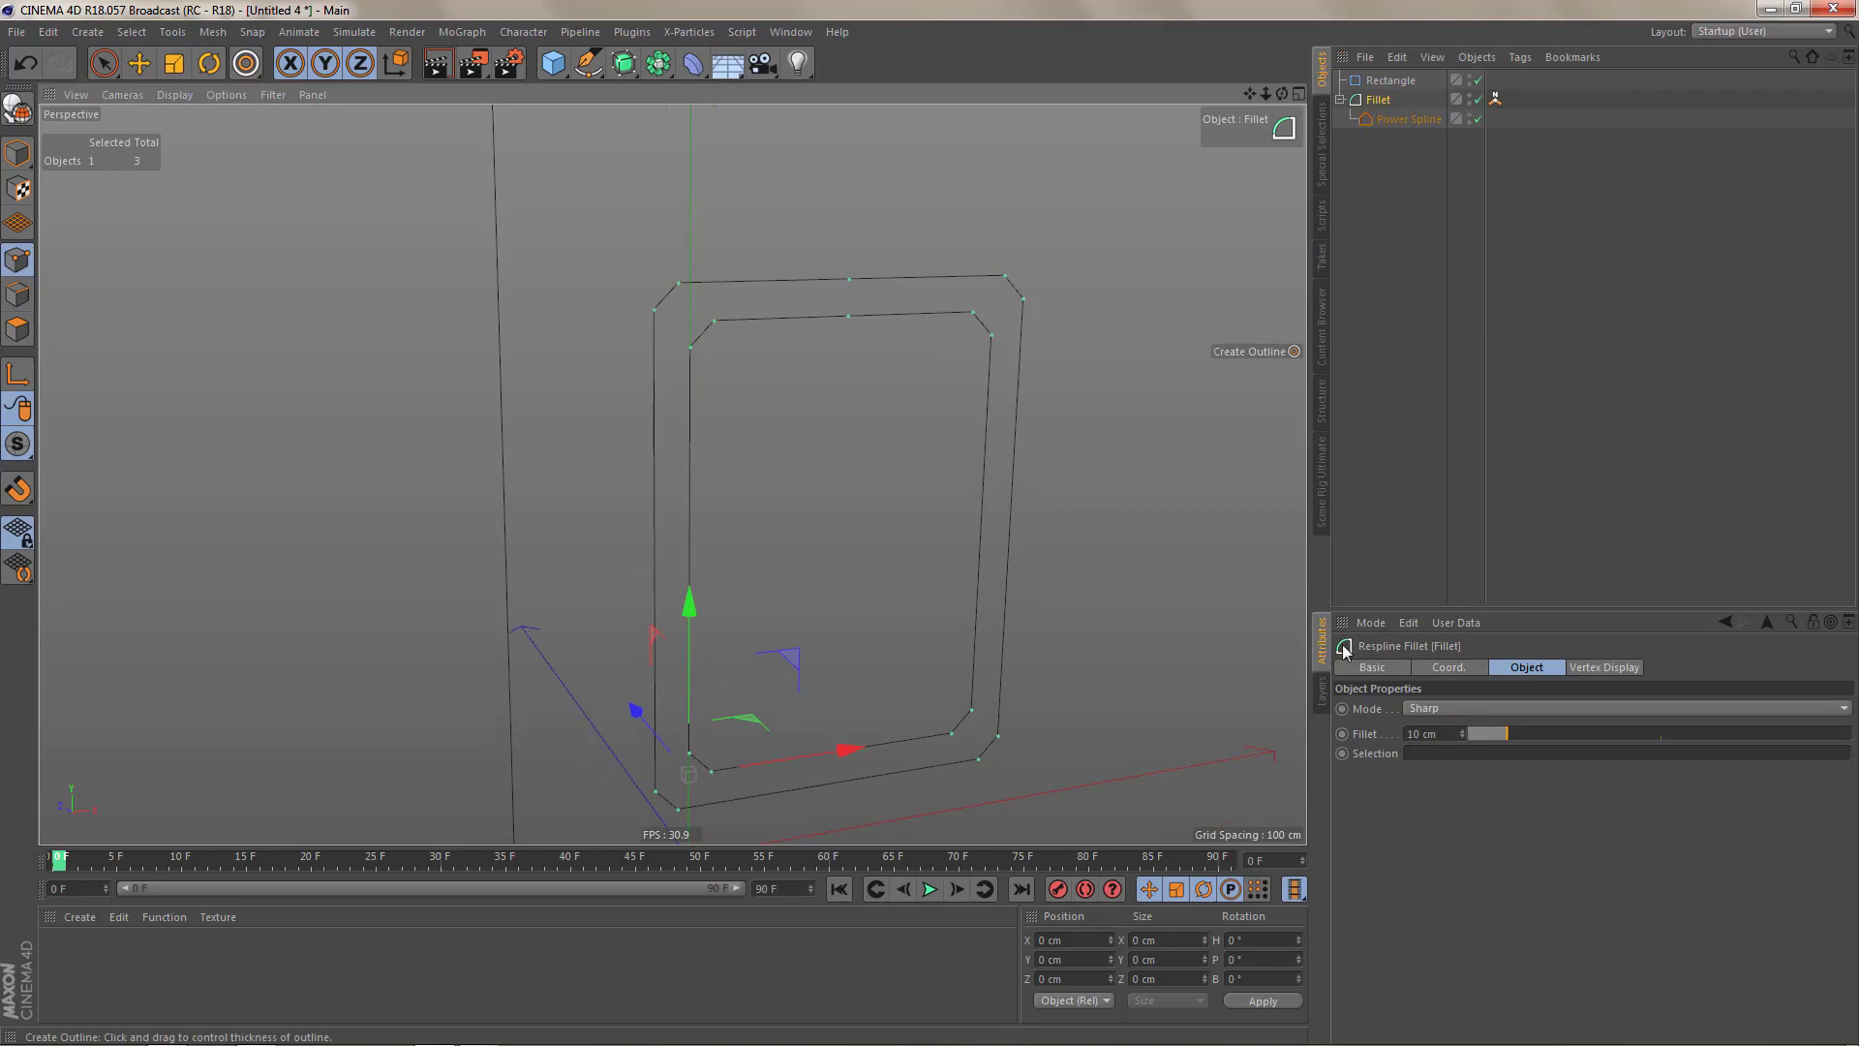
{"action": "left_click", "coordinate": [1445, 709]}
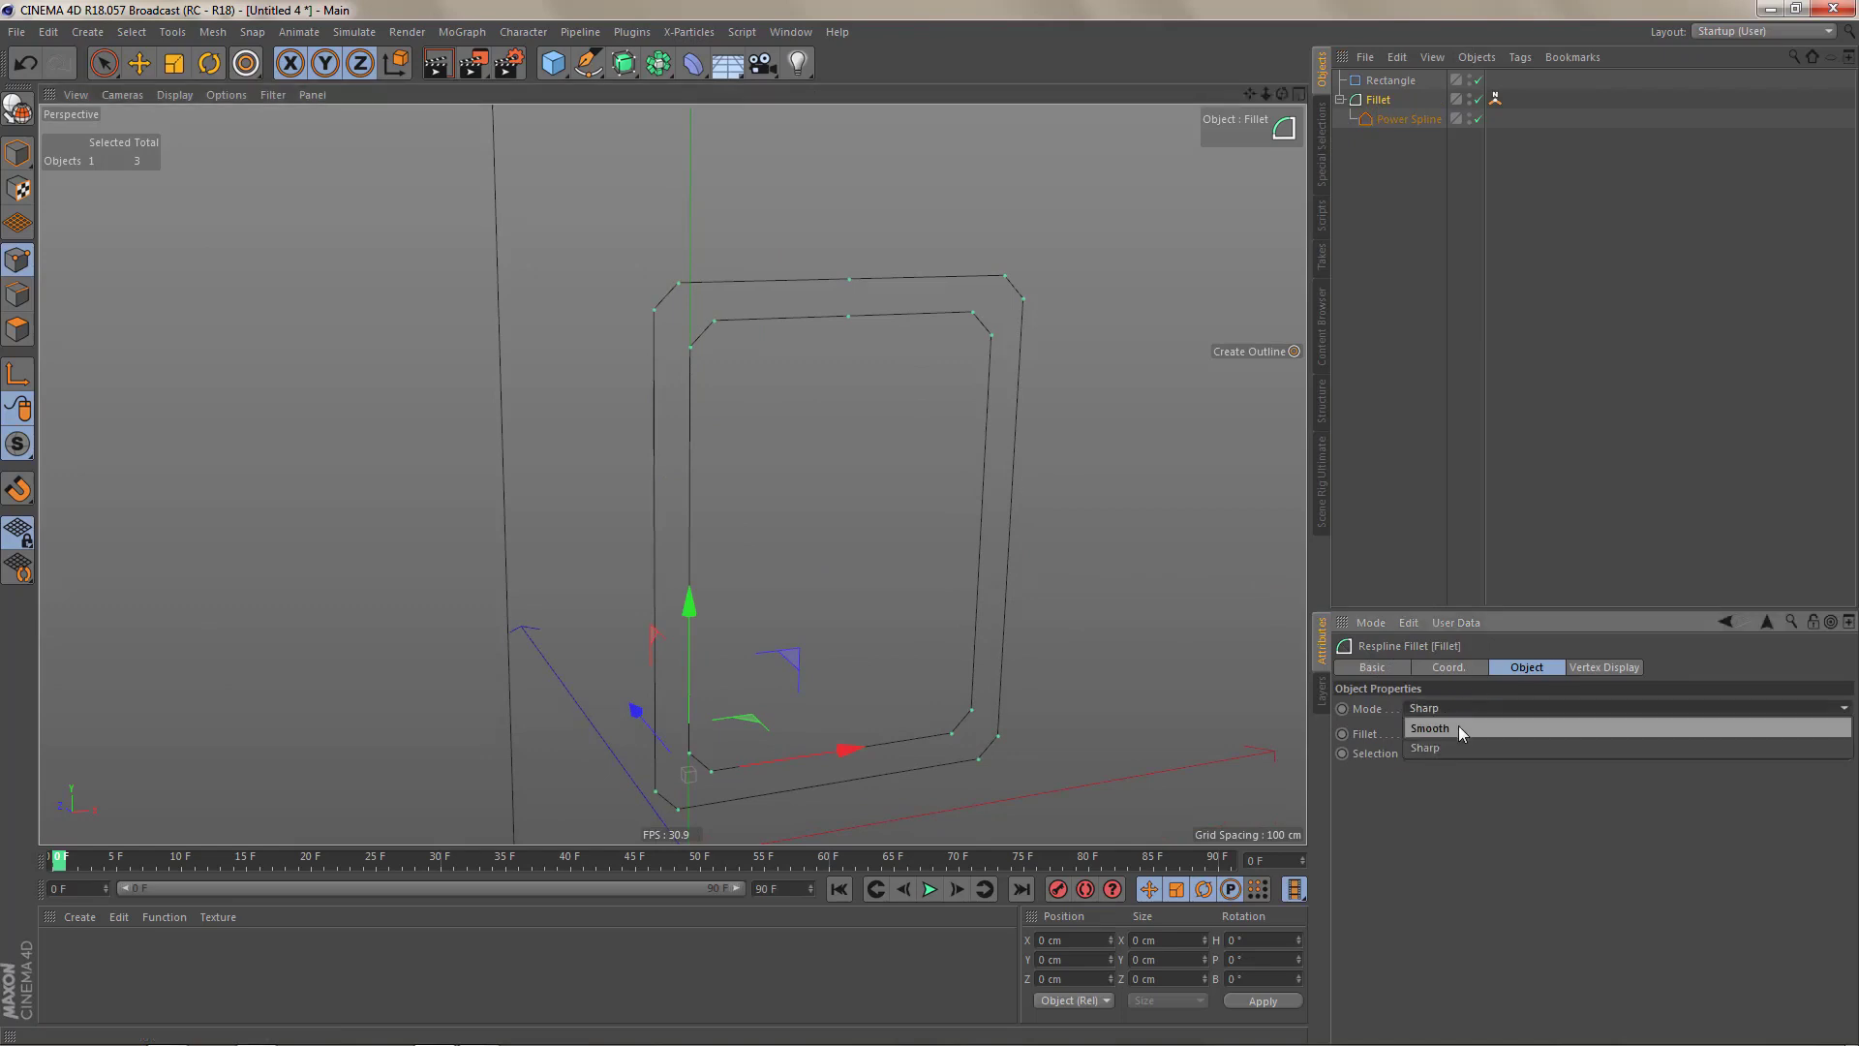
{"action": "left_click", "coordinate": [1458, 726]}
{"action": "left_click_drag", "start_coordinate": [1504, 738], "coordinate": [1578, 734]}
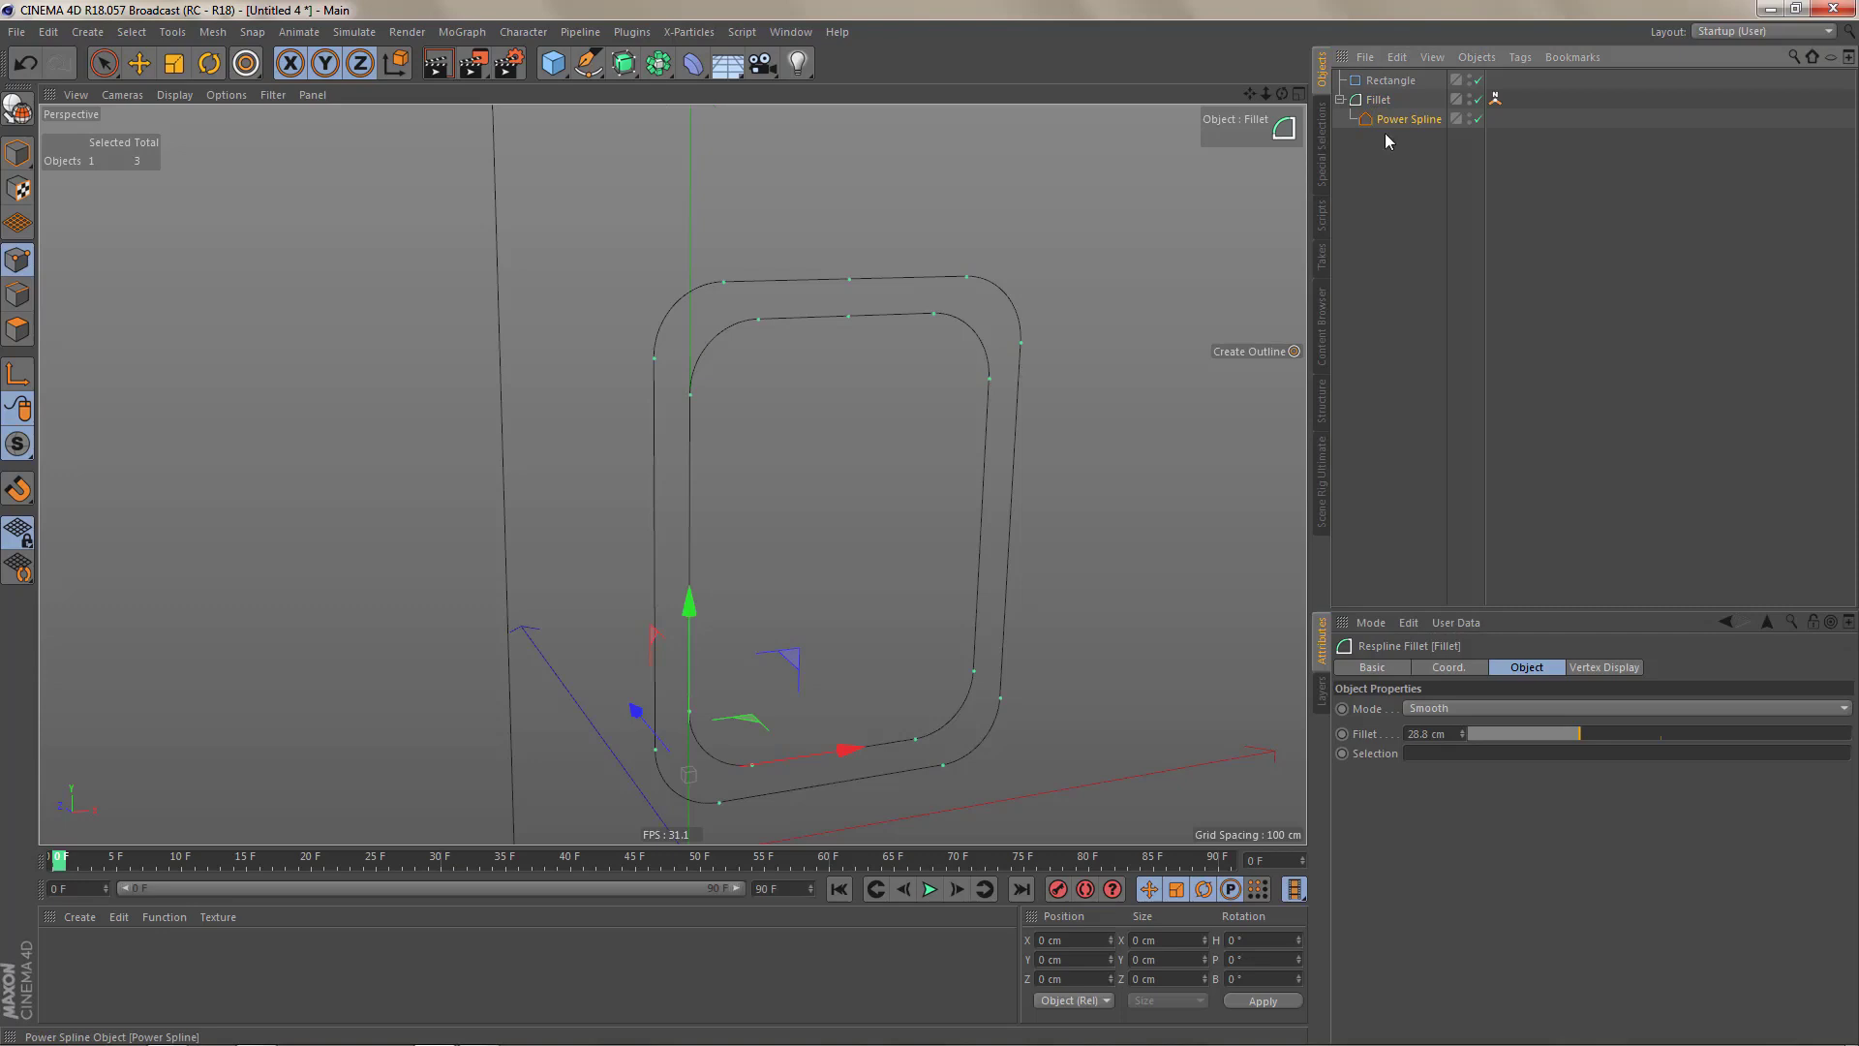
- Remove the Fillet and Rectangle, then set the Power Spline's Outline to 0 cm and Height to 200 cm
{"action": "key", "text": "ctrl+z"}
{"action": "key", "text": "ctrl+z"}
{"action": "key", "text": "ctrl+z"}
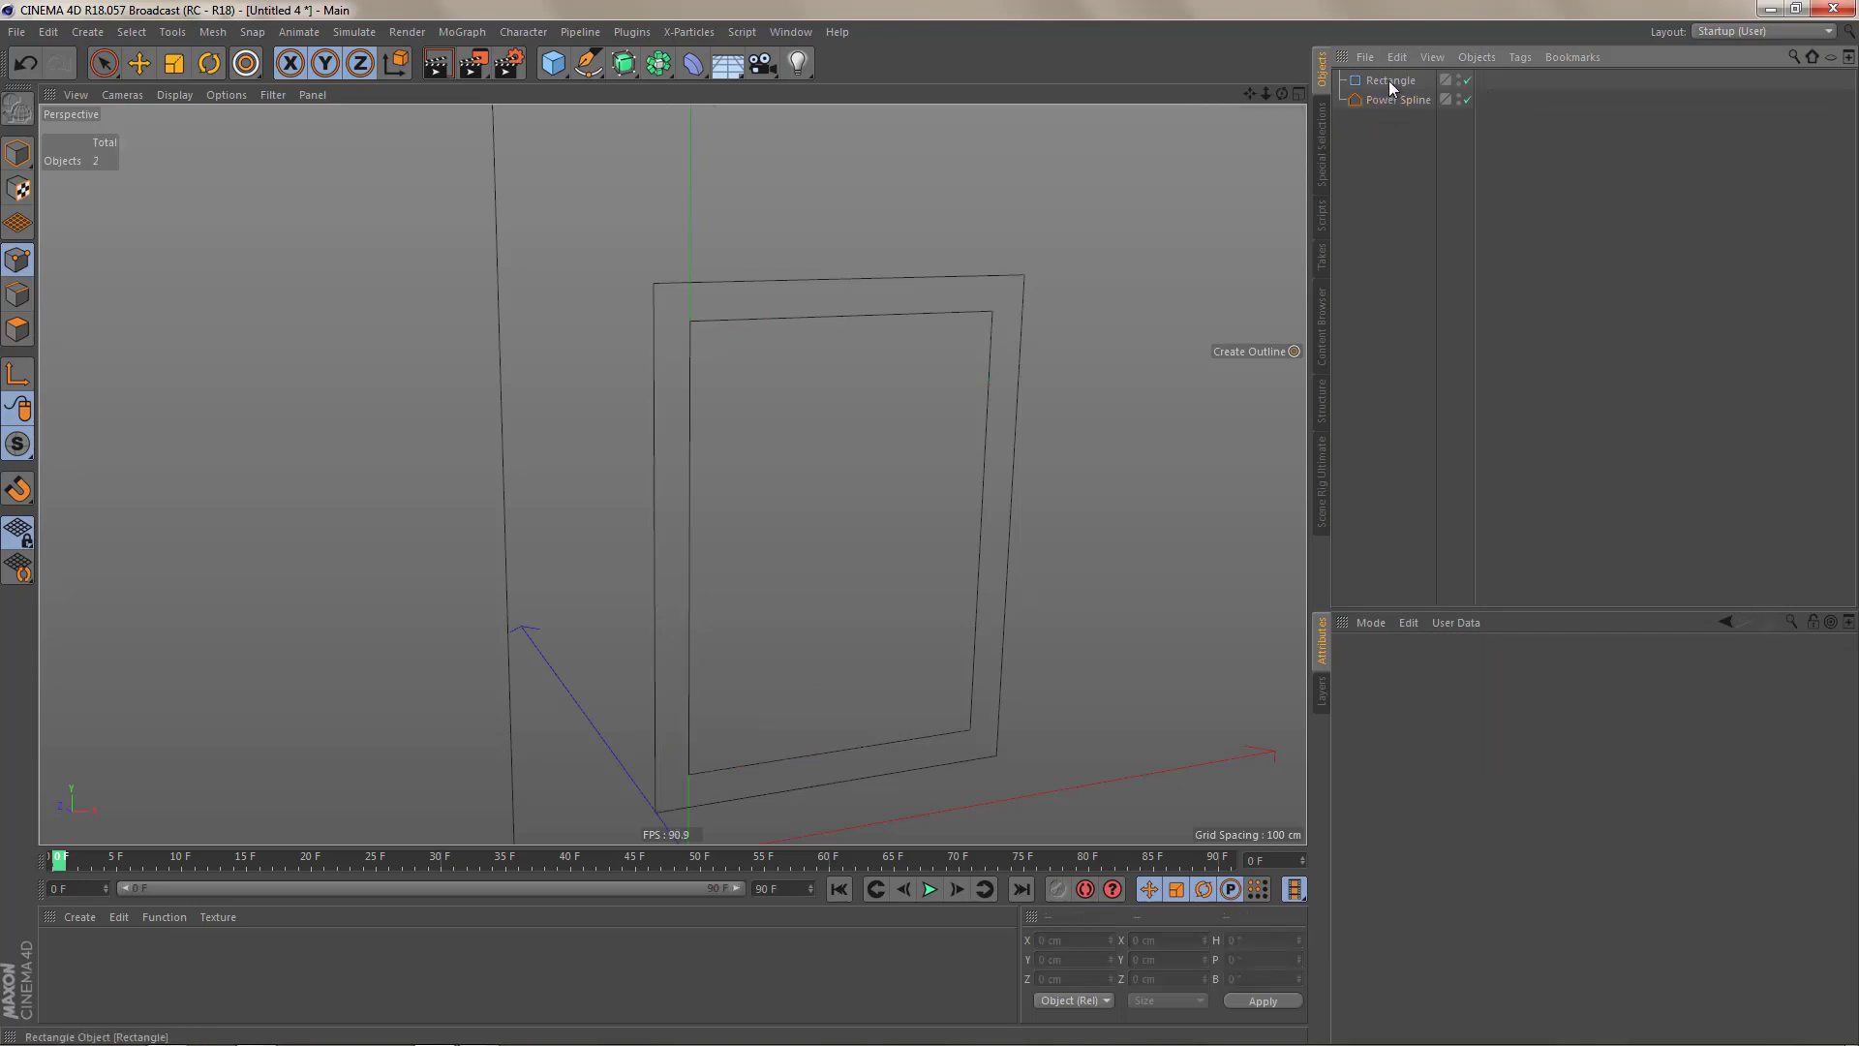
{"action": "key", "text": "ctrl+z"}
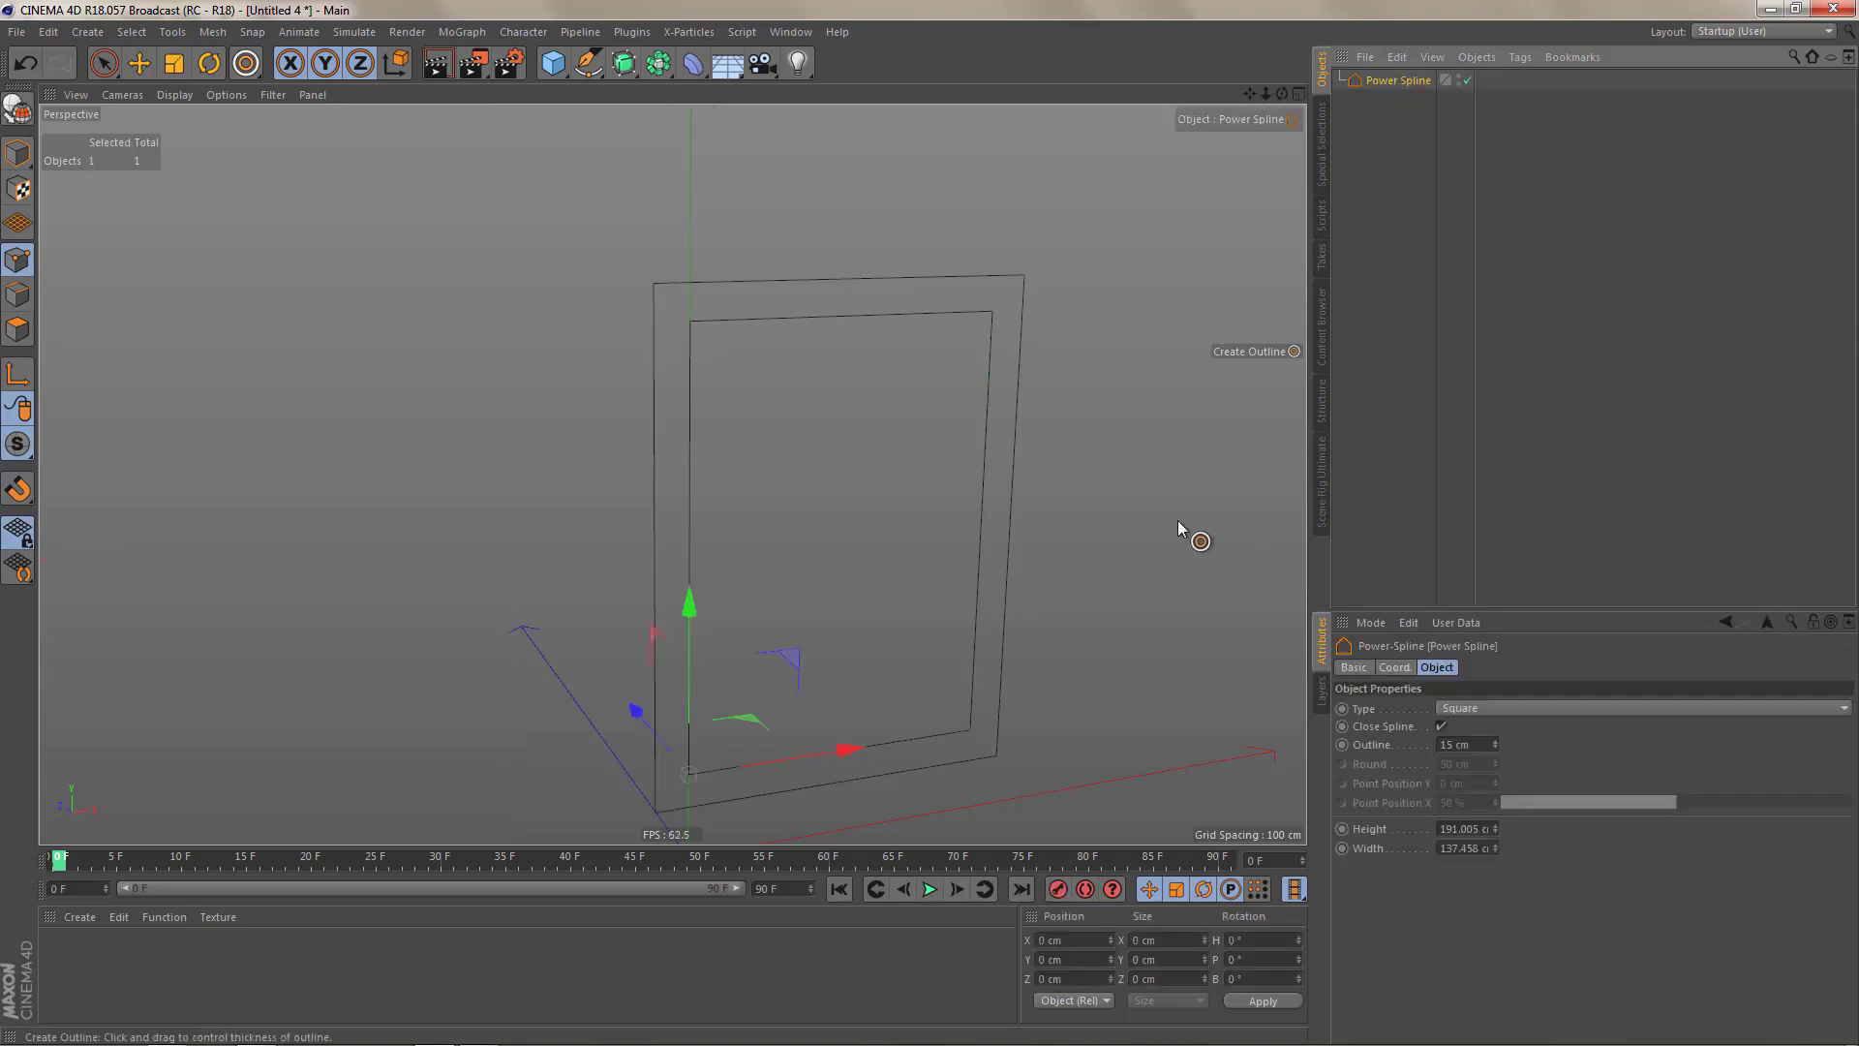
{"action": "middle_click_drag", "start_coordinate": [1177, 520], "coordinate": [1100, 445], "text": "alt"}
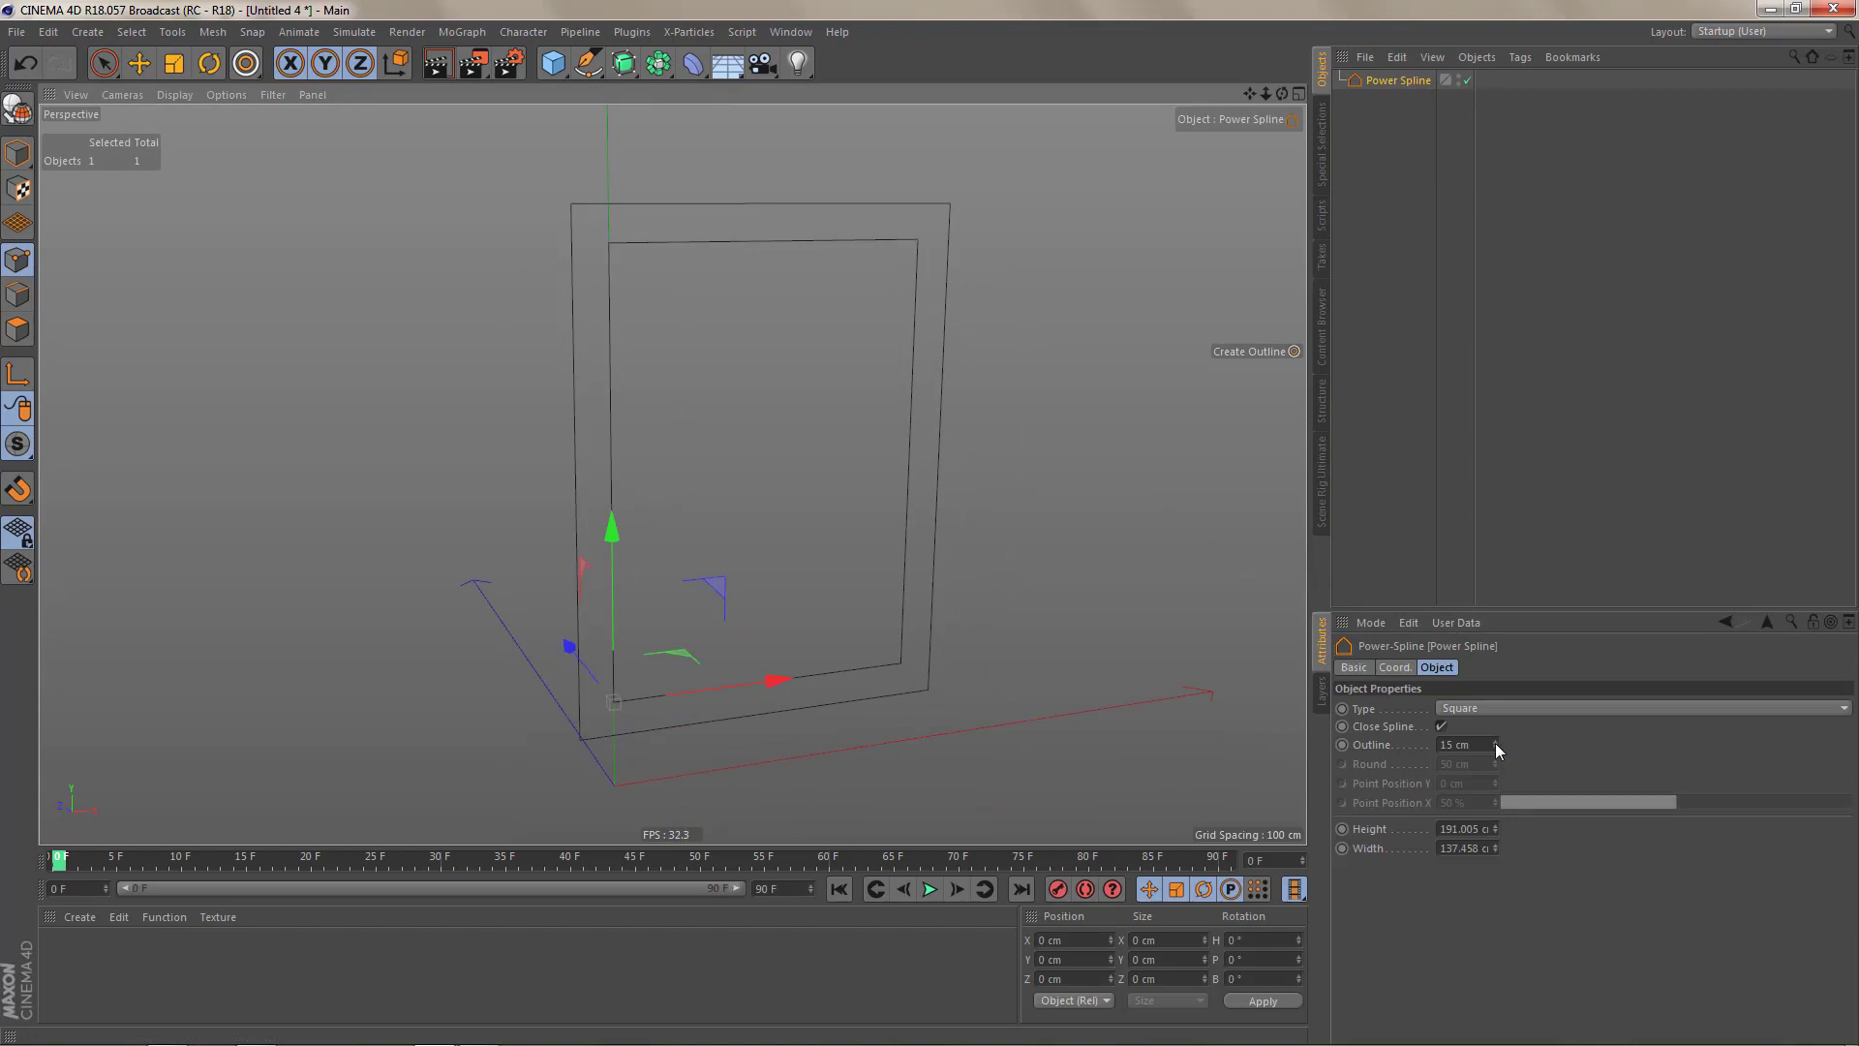
{"action": "left_click_drag", "start_coordinate": [1495, 741], "coordinate": [1498, 856]}
{"action": "type", "text": "200"}
{"action": "key", "text": "Return"}
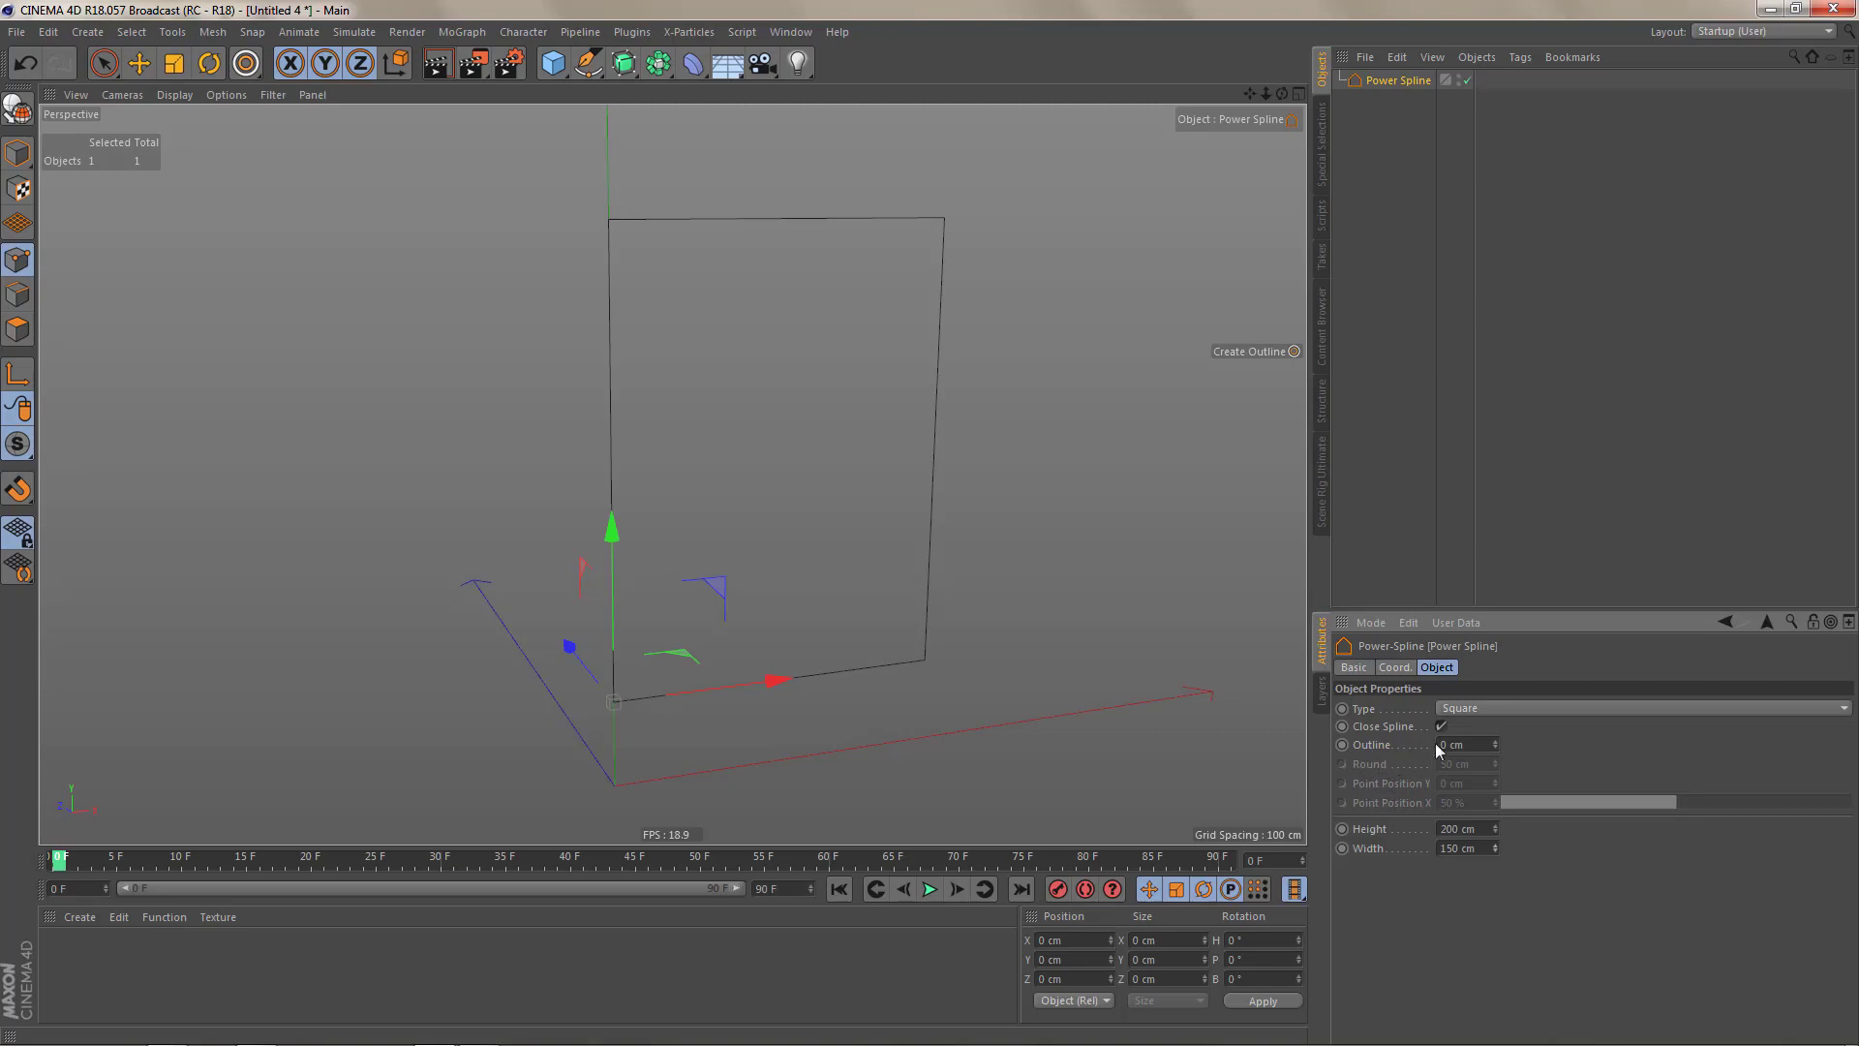
- Keep the Square type and nudge Height to about 205 cm and Width to 151 cm
{"action": "left_click", "coordinate": [1473, 711]}
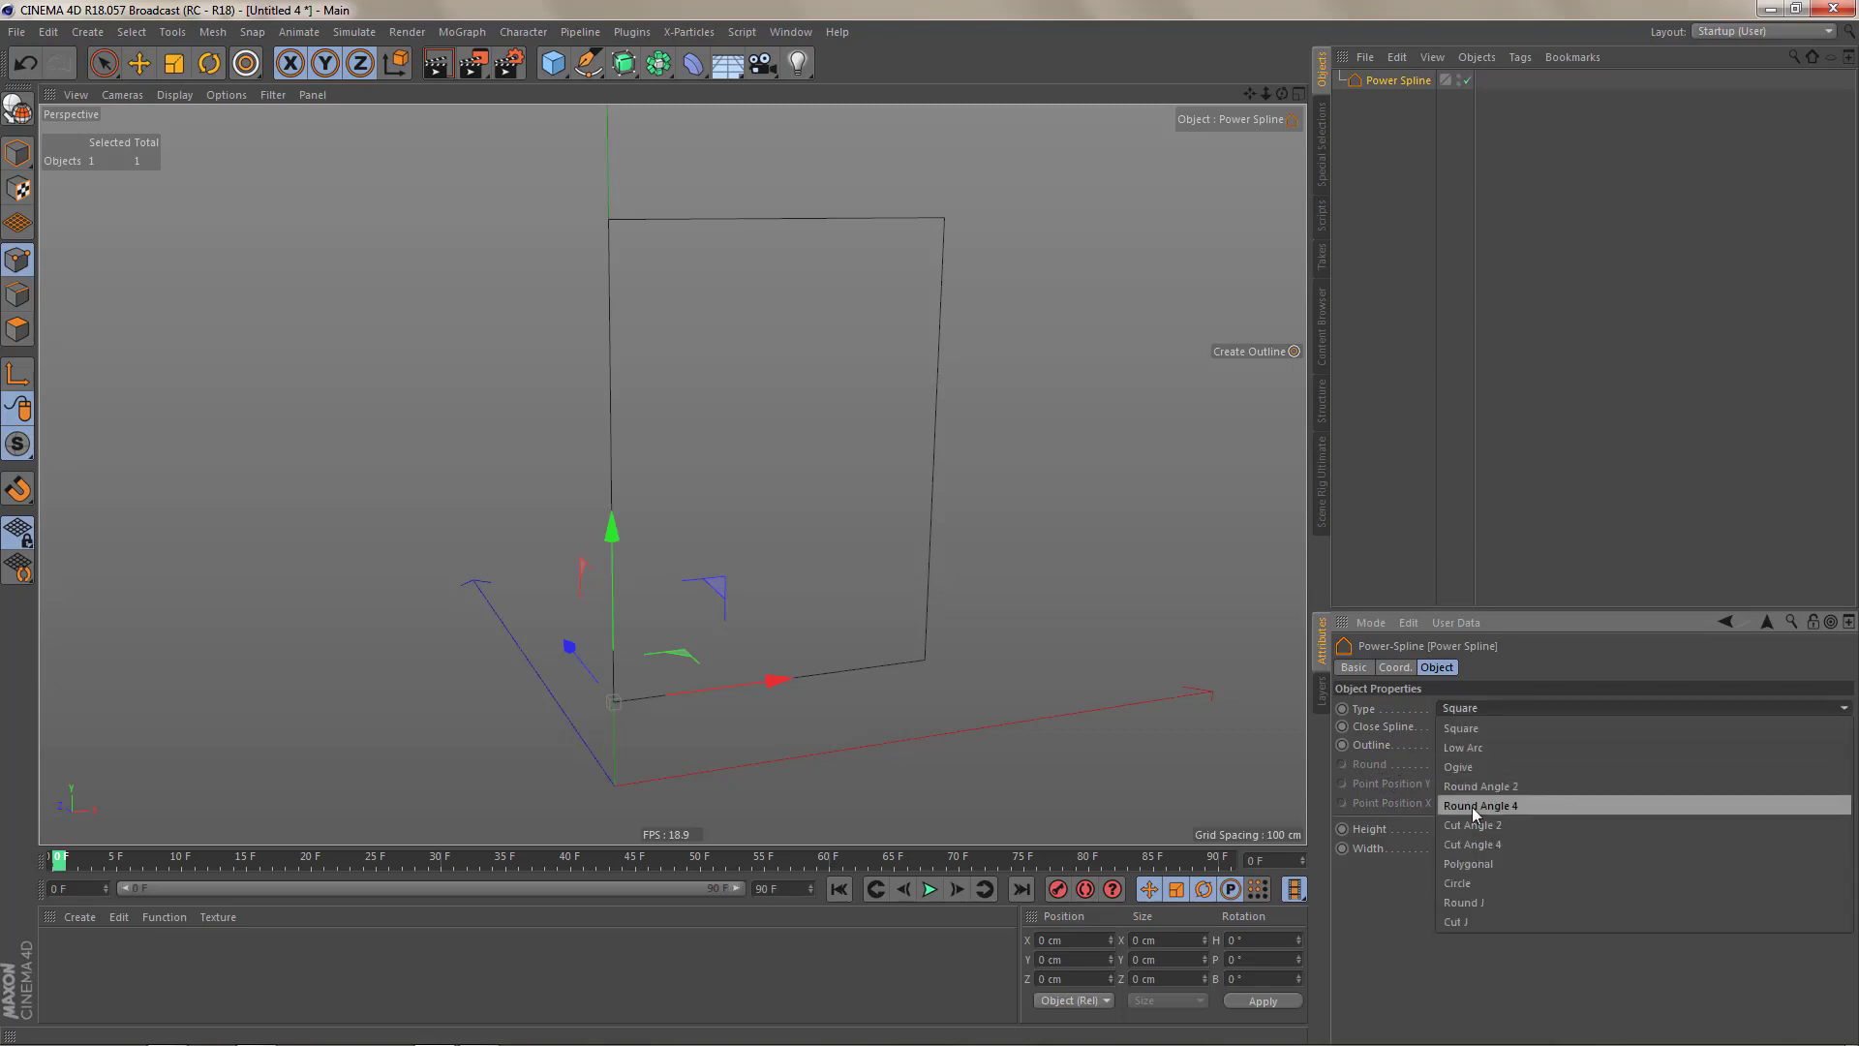
{"action": "left_click", "coordinate": [1392, 889]}
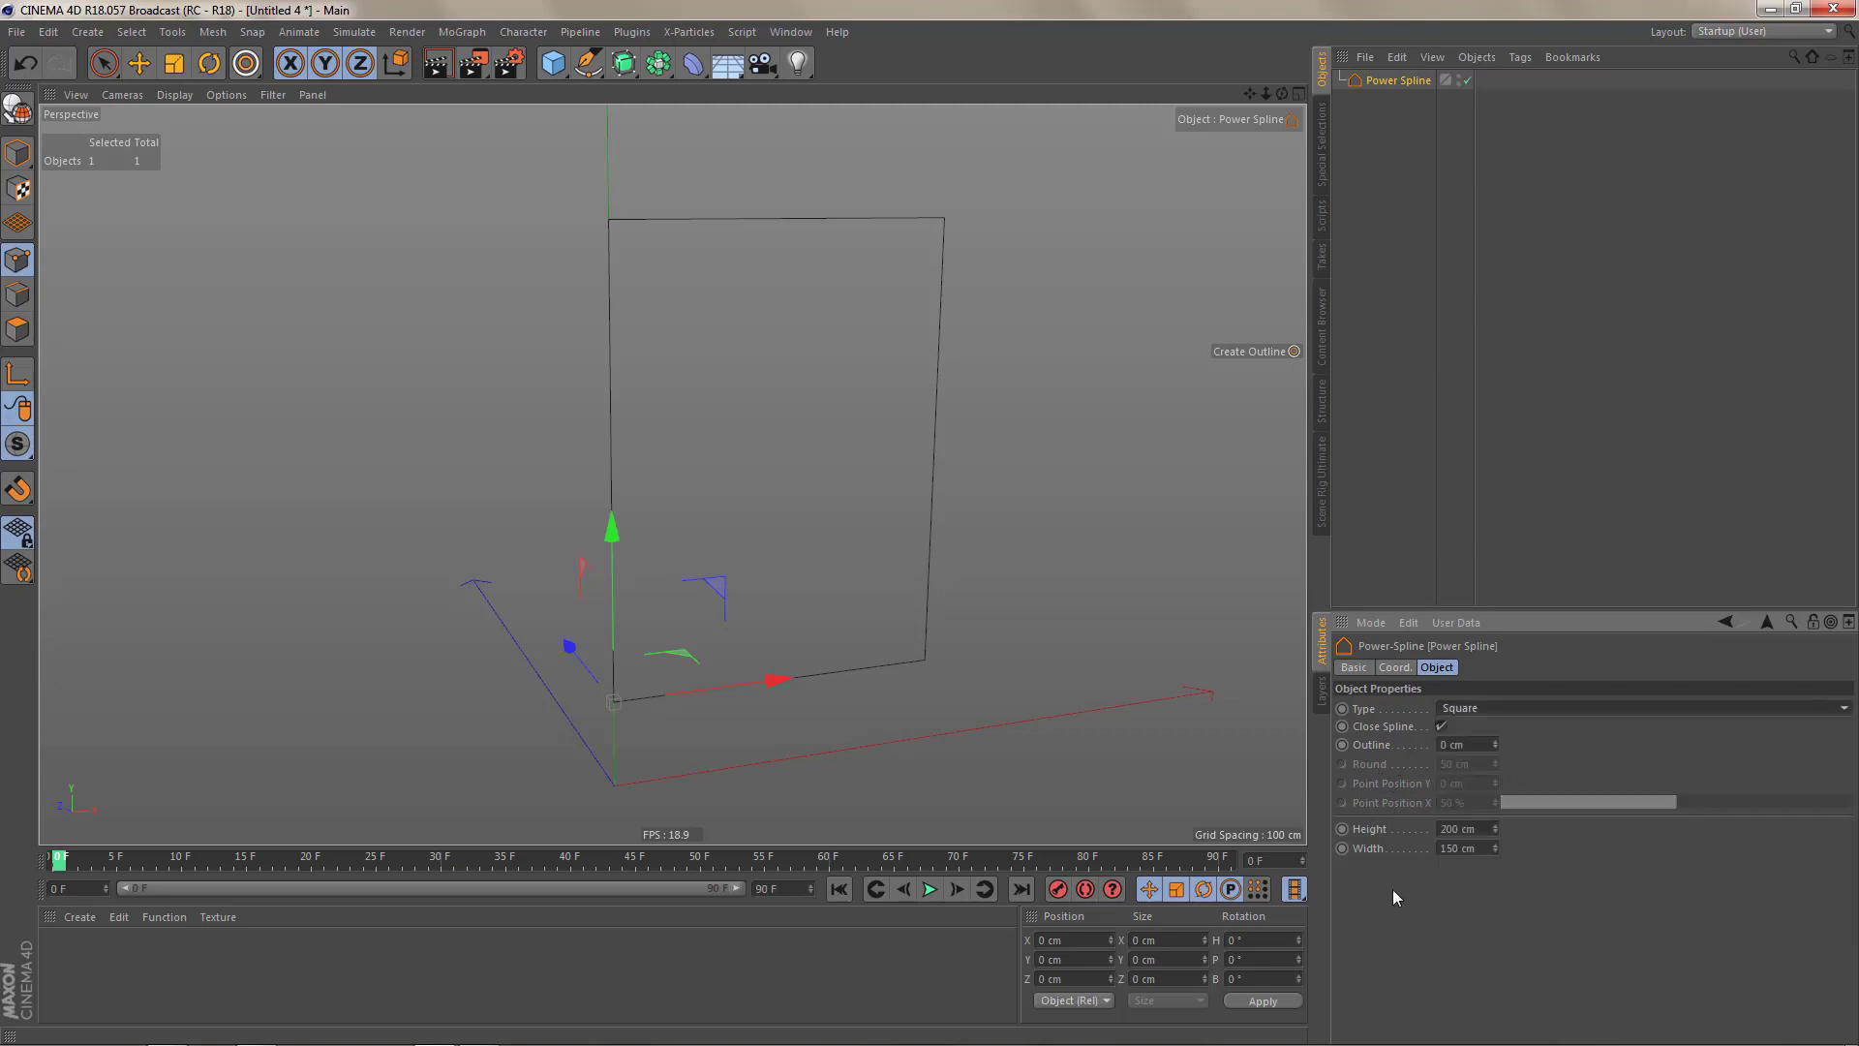
{"action": "left_click", "coordinate": [1375, 832]}
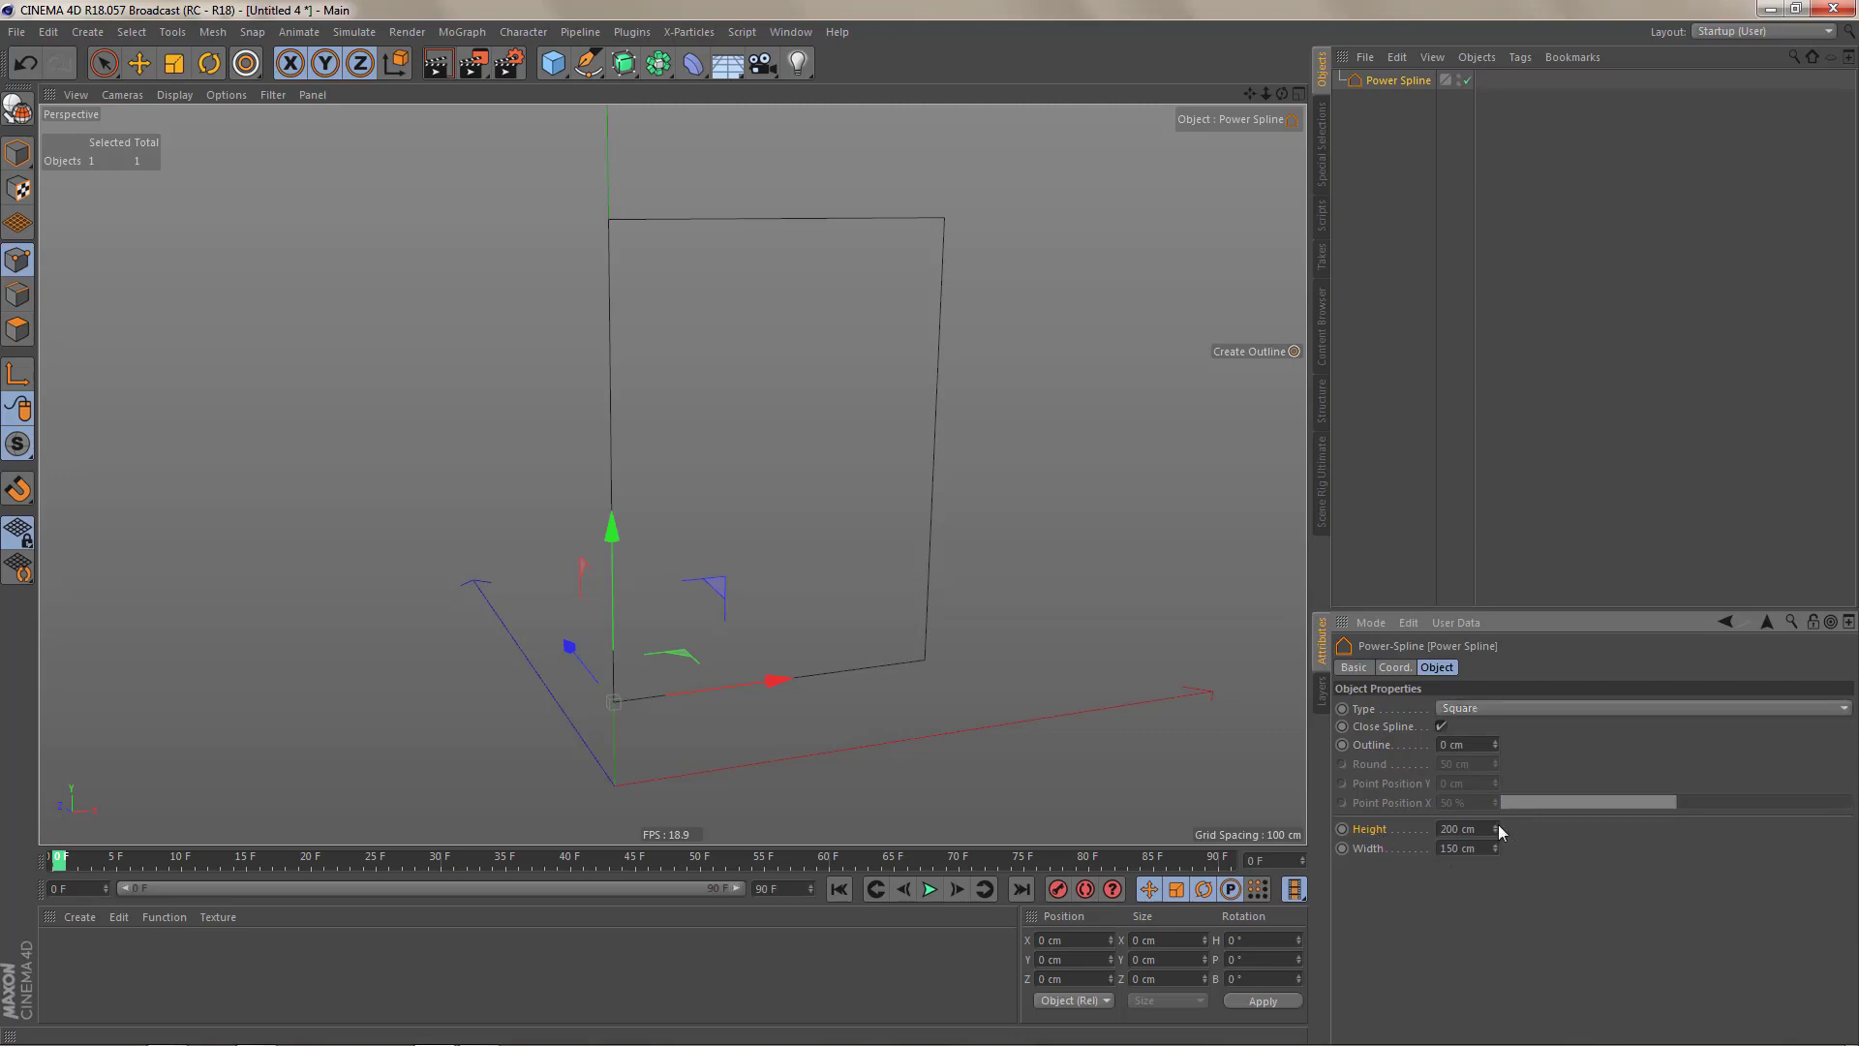
{"action": "left_click_drag", "start_coordinate": [1497, 822], "coordinate": [1501, 838]}
{"action": "left_click", "coordinate": [1496, 844]}
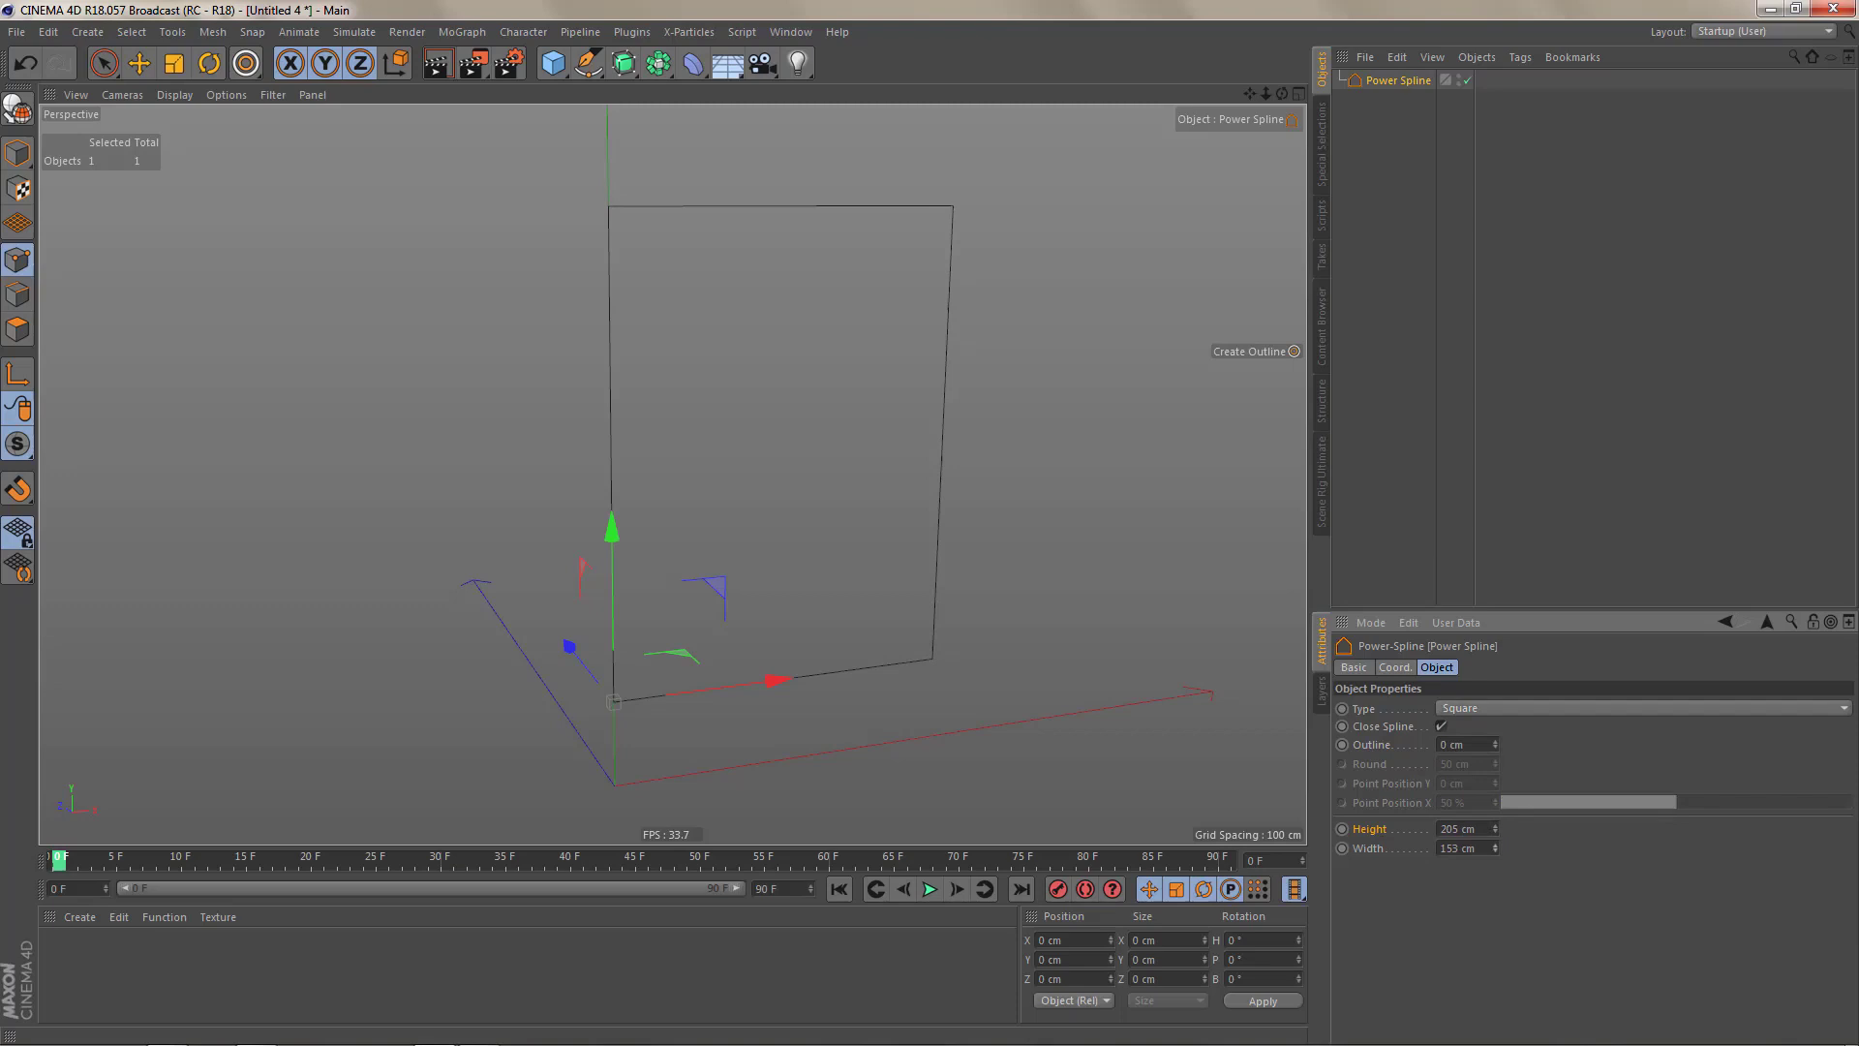
- Drag the spline's corner handles to shorten it to about 196 cm high
{"action": "right_click", "coordinate": [1053, 650]}
{"action": "left_click", "coordinate": [1089, 719]}
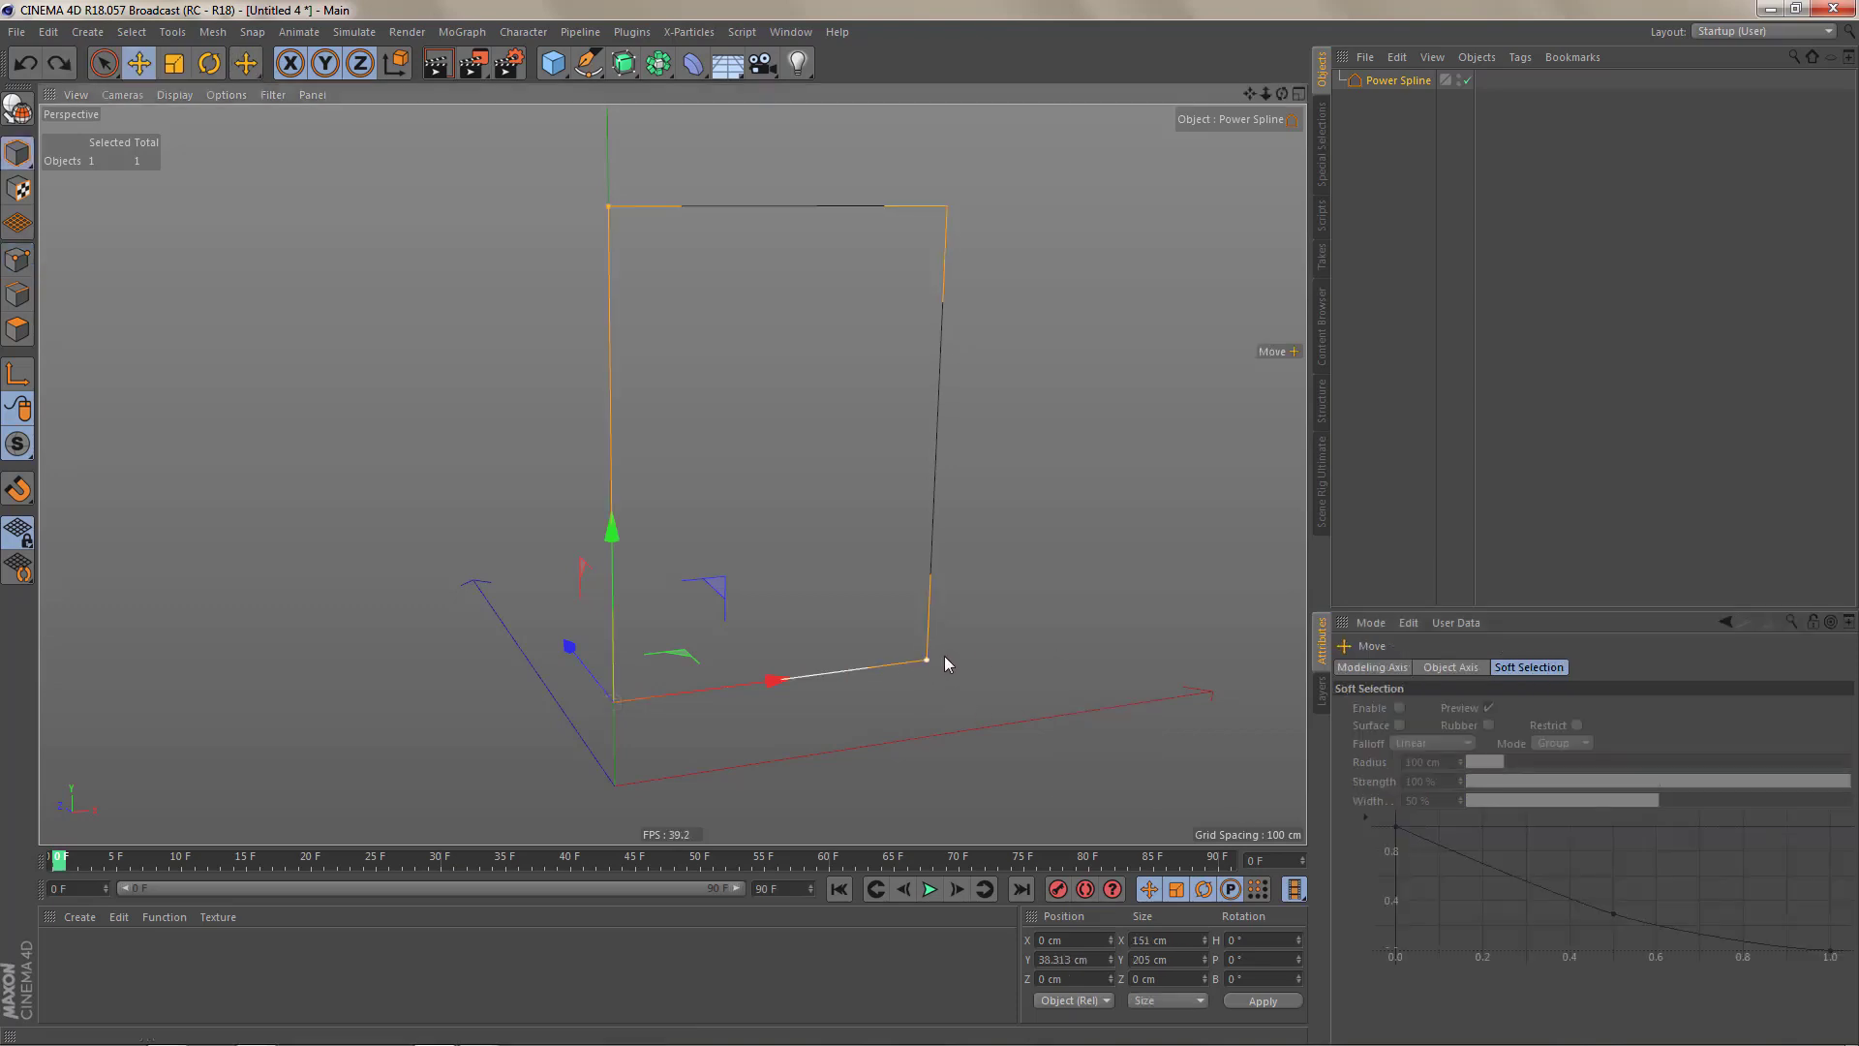
{"action": "left_click_drag", "start_coordinate": [932, 662], "coordinate": [933, 662]}
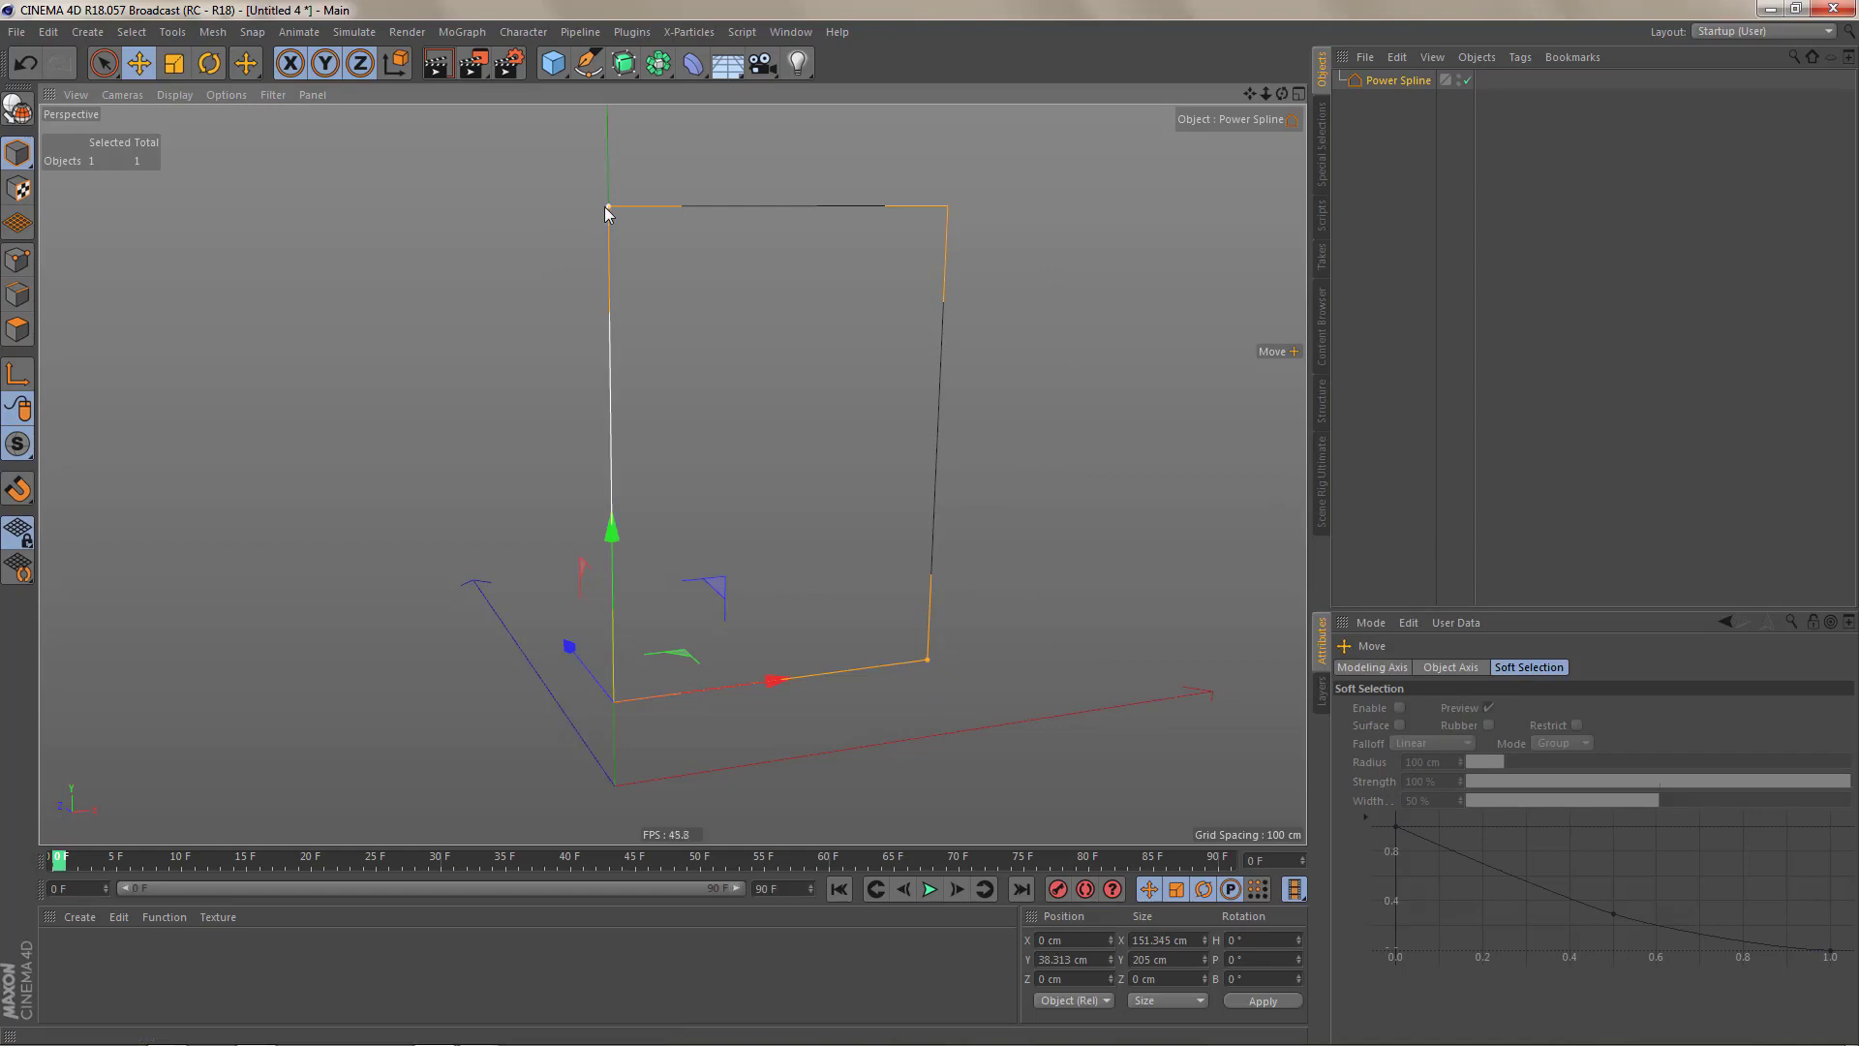
{"action": "mouse_move", "coordinate": [606, 207]}
{"action": "left_mouse_down"}
{"action": "mouse_move", "coordinate": [614, 136]}
{"action": "mouse_move", "coordinate": [604, 231]}
{"action": "left_mouse_up"}
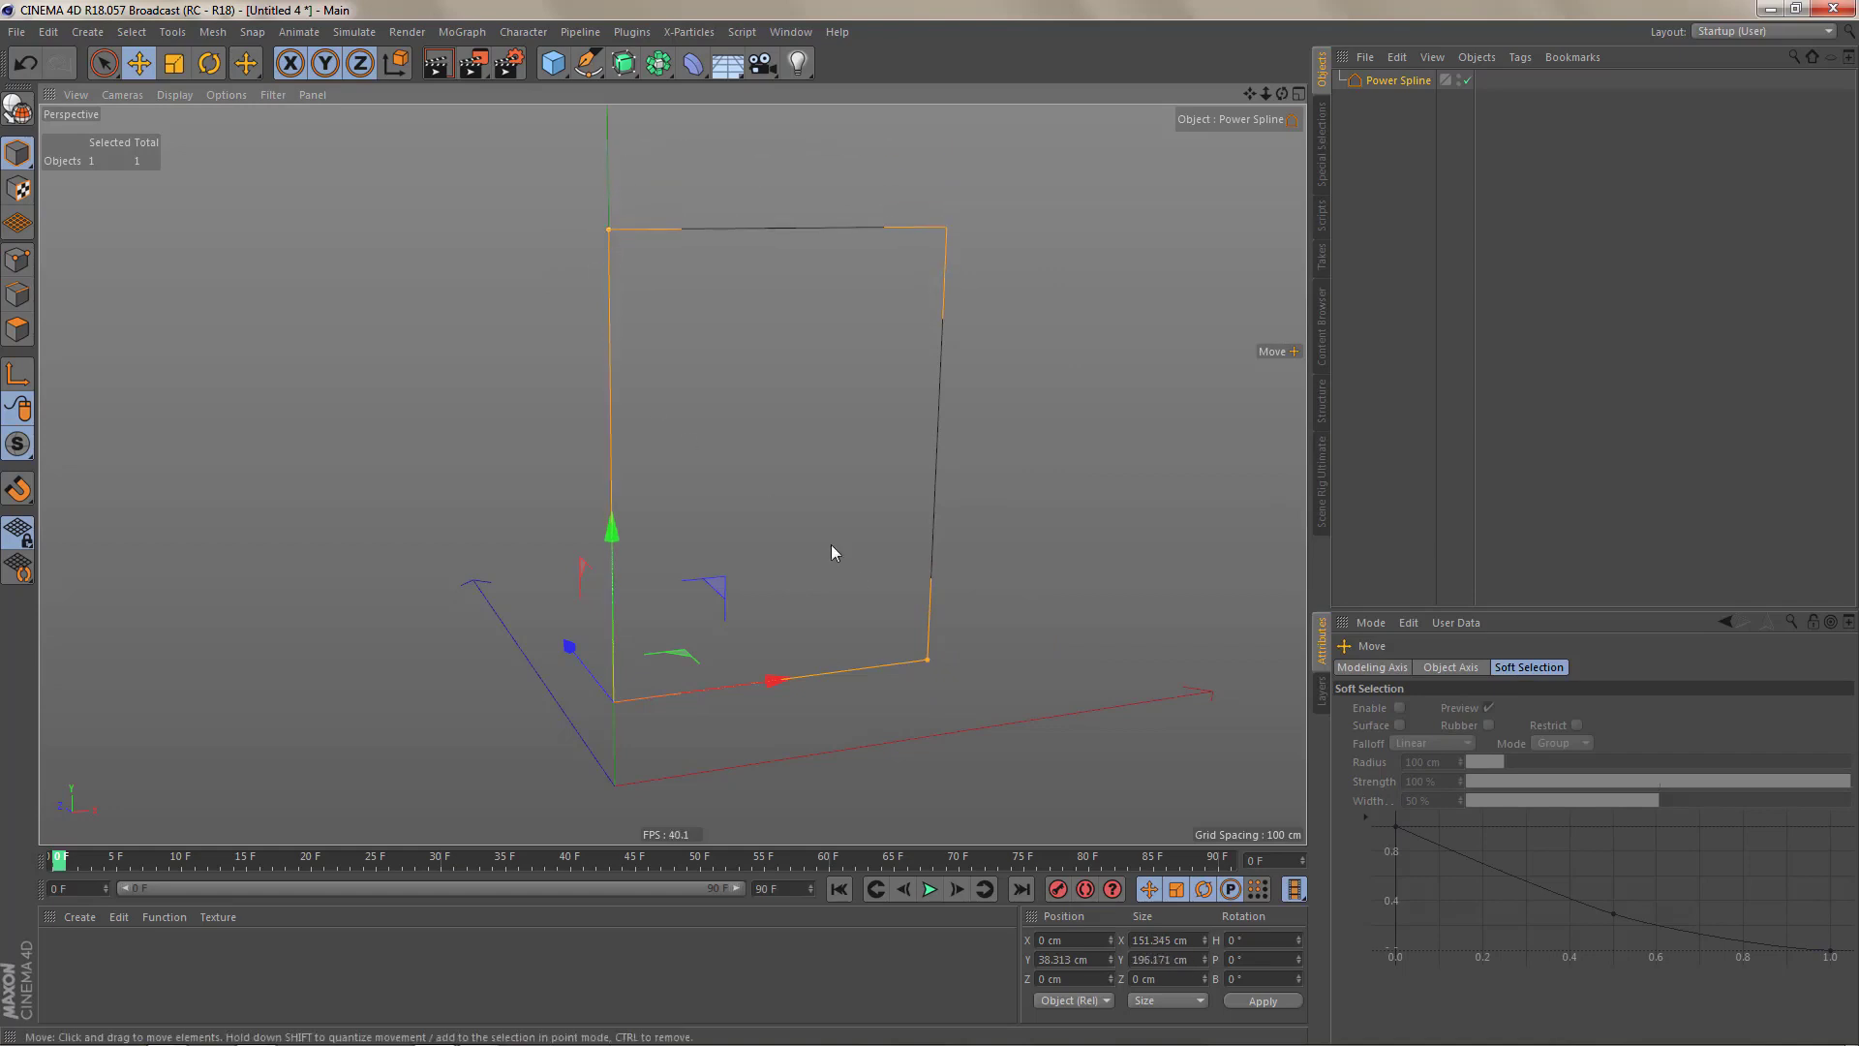
{"action": "left_click", "coordinate": [1404, 80]}
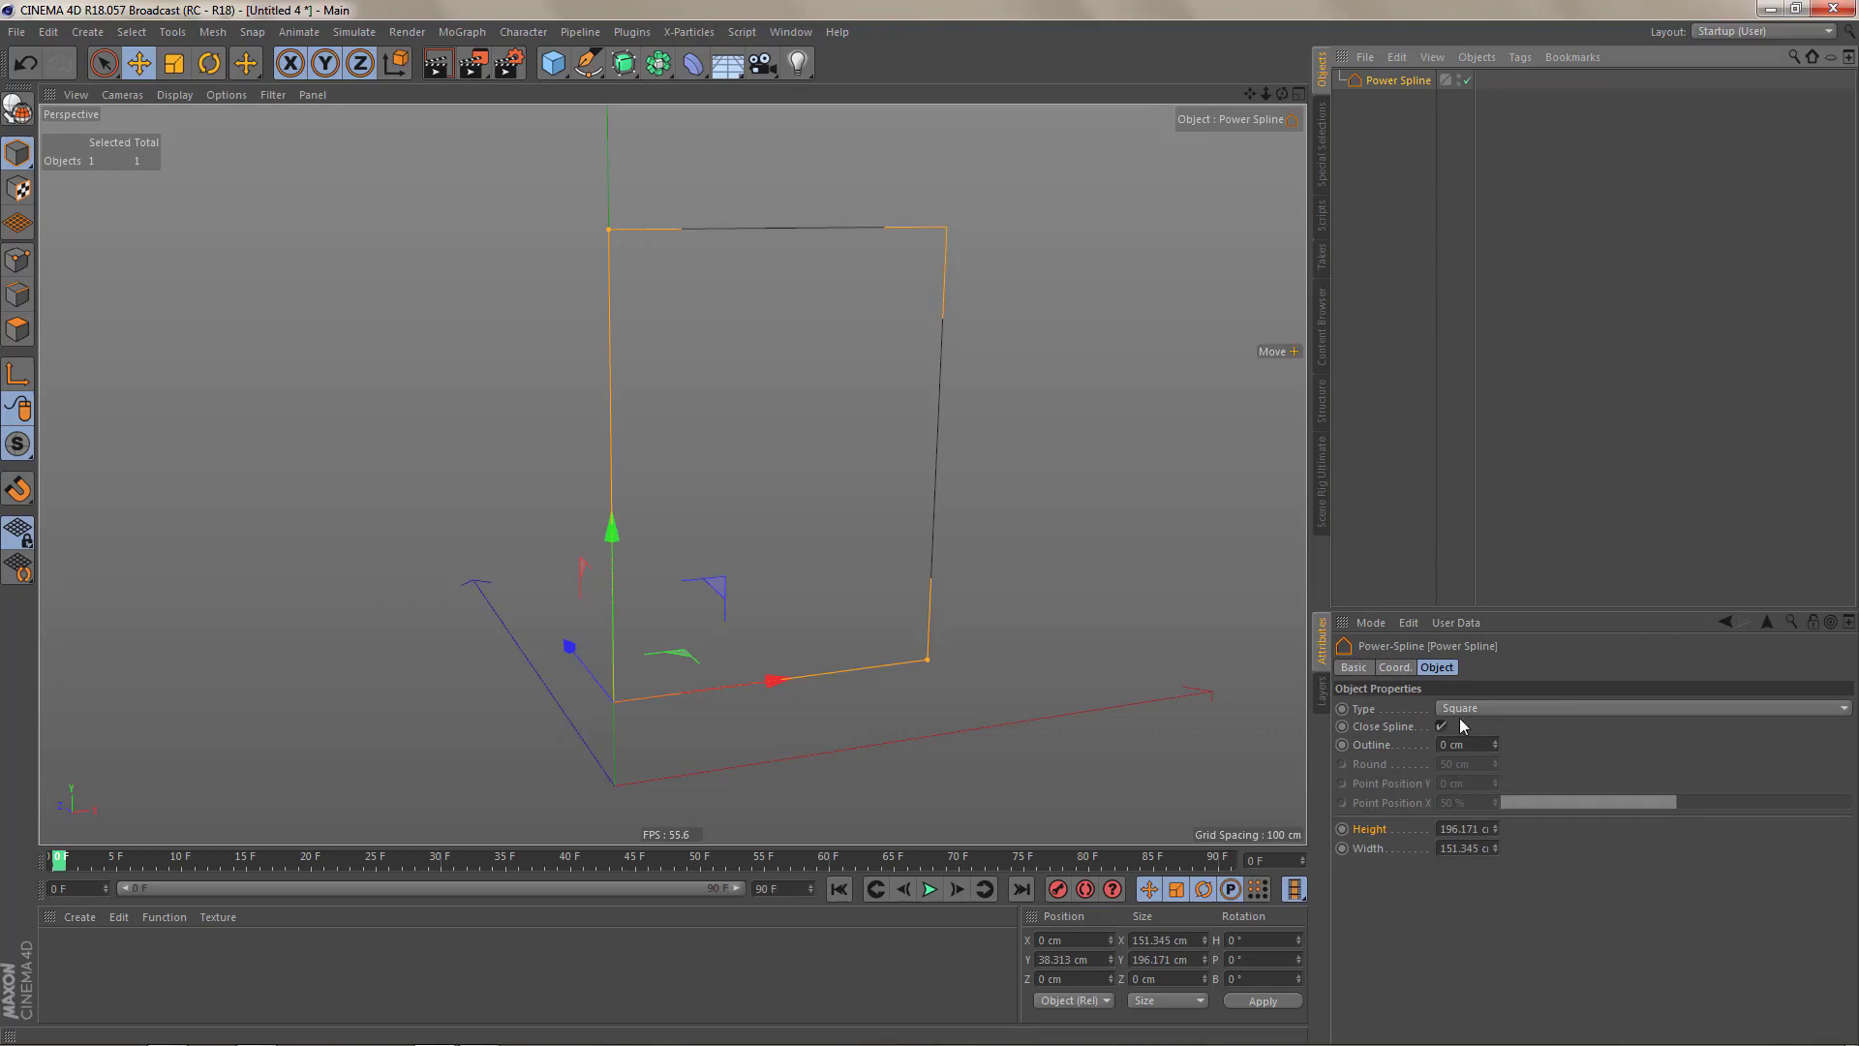
- Switch the Power Spline to Low Arc and drag it to about 143.5 cm high by 129.8 cm wide
{"action": "left_click", "coordinate": [1479, 703]}
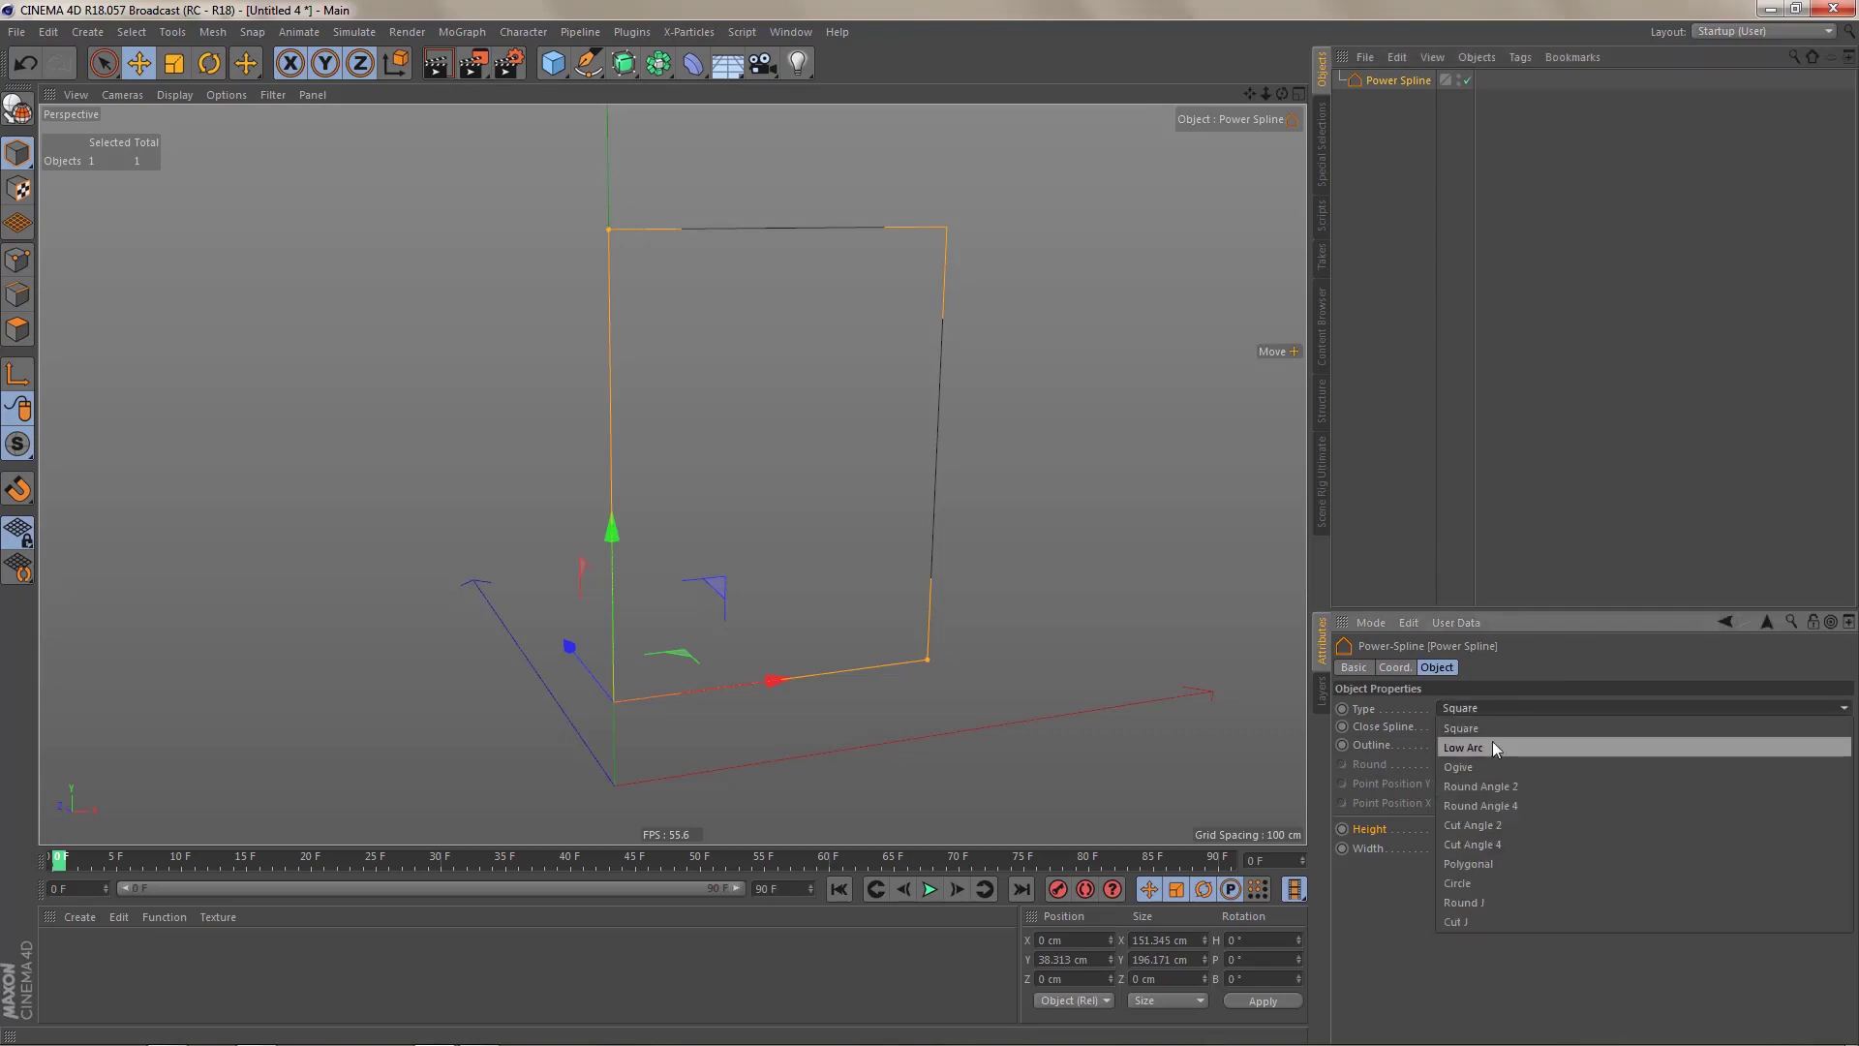
{"action": "left_click", "coordinate": [1504, 747]}
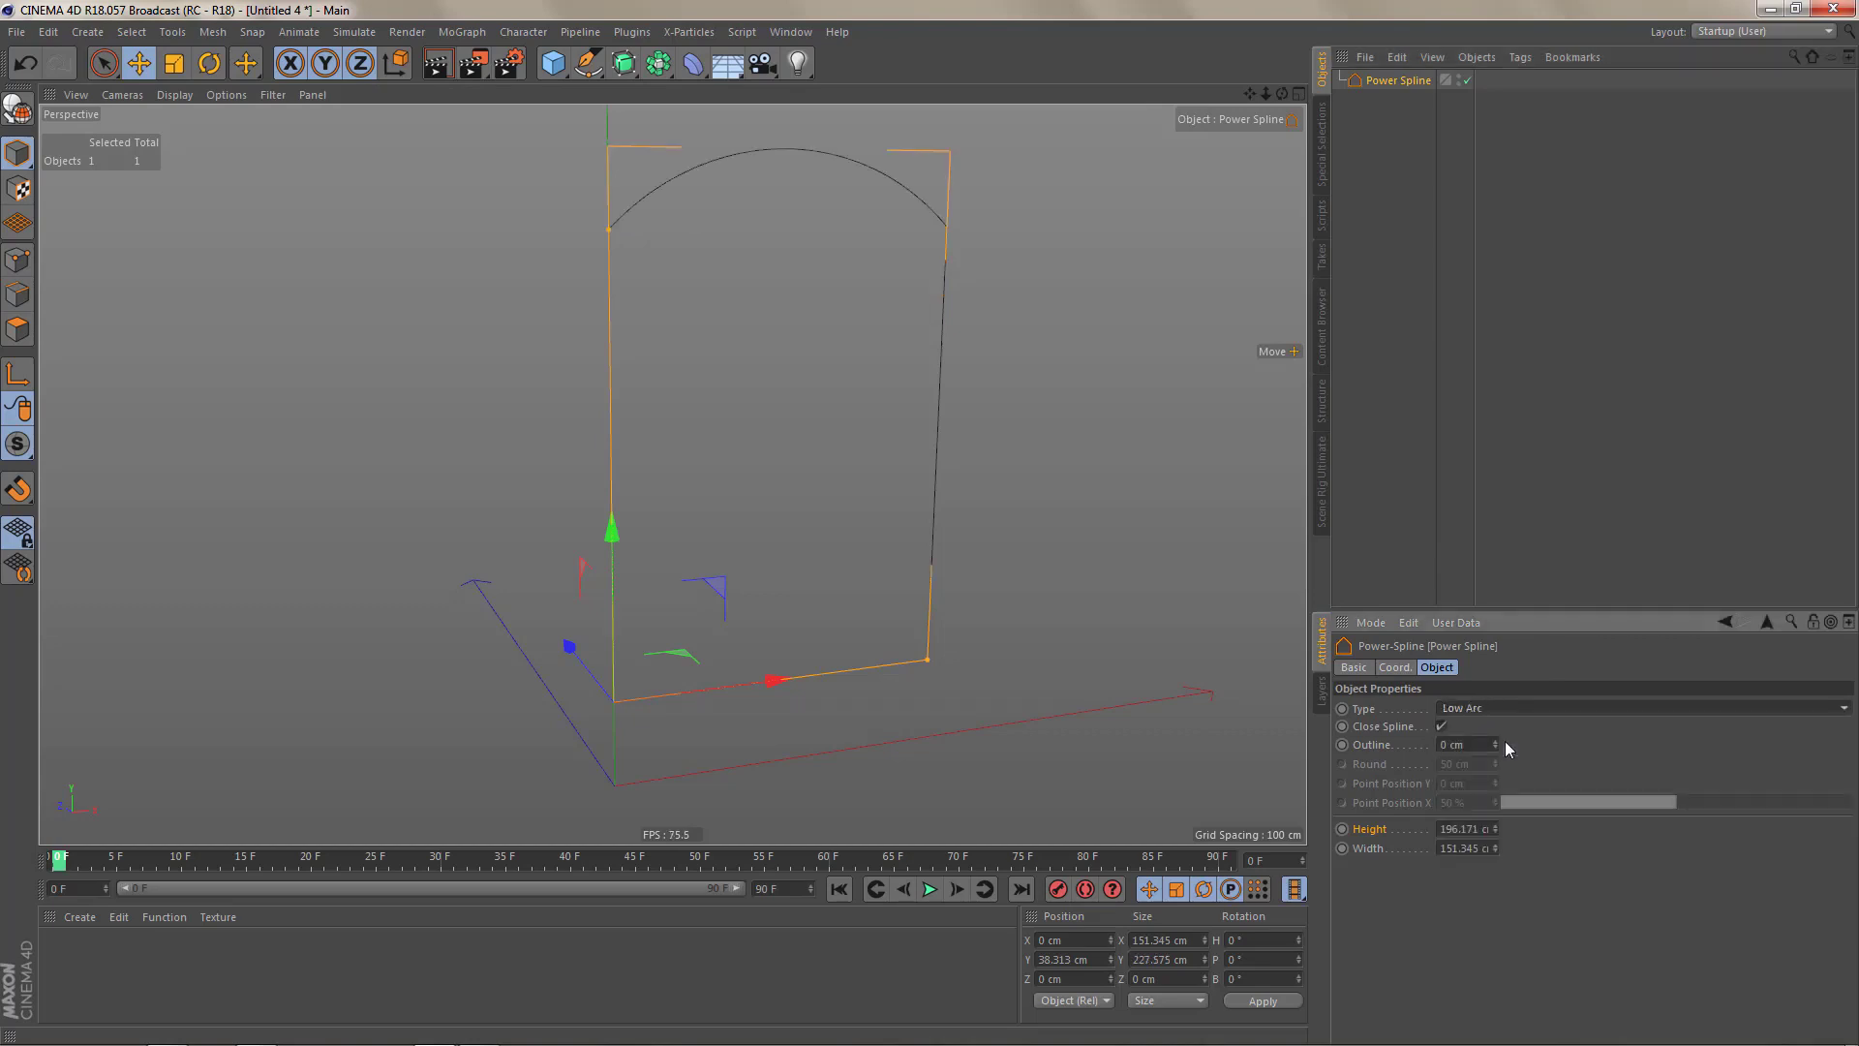
{"action": "middle_click_drag", "start_coordinate": [1065, 595], "coordinate": [1101, 642], "text": "alt"}
{"action": "scroll", "coordinate": [1032, 646], "scroll_direction": "down", "scroll_amount": 1}
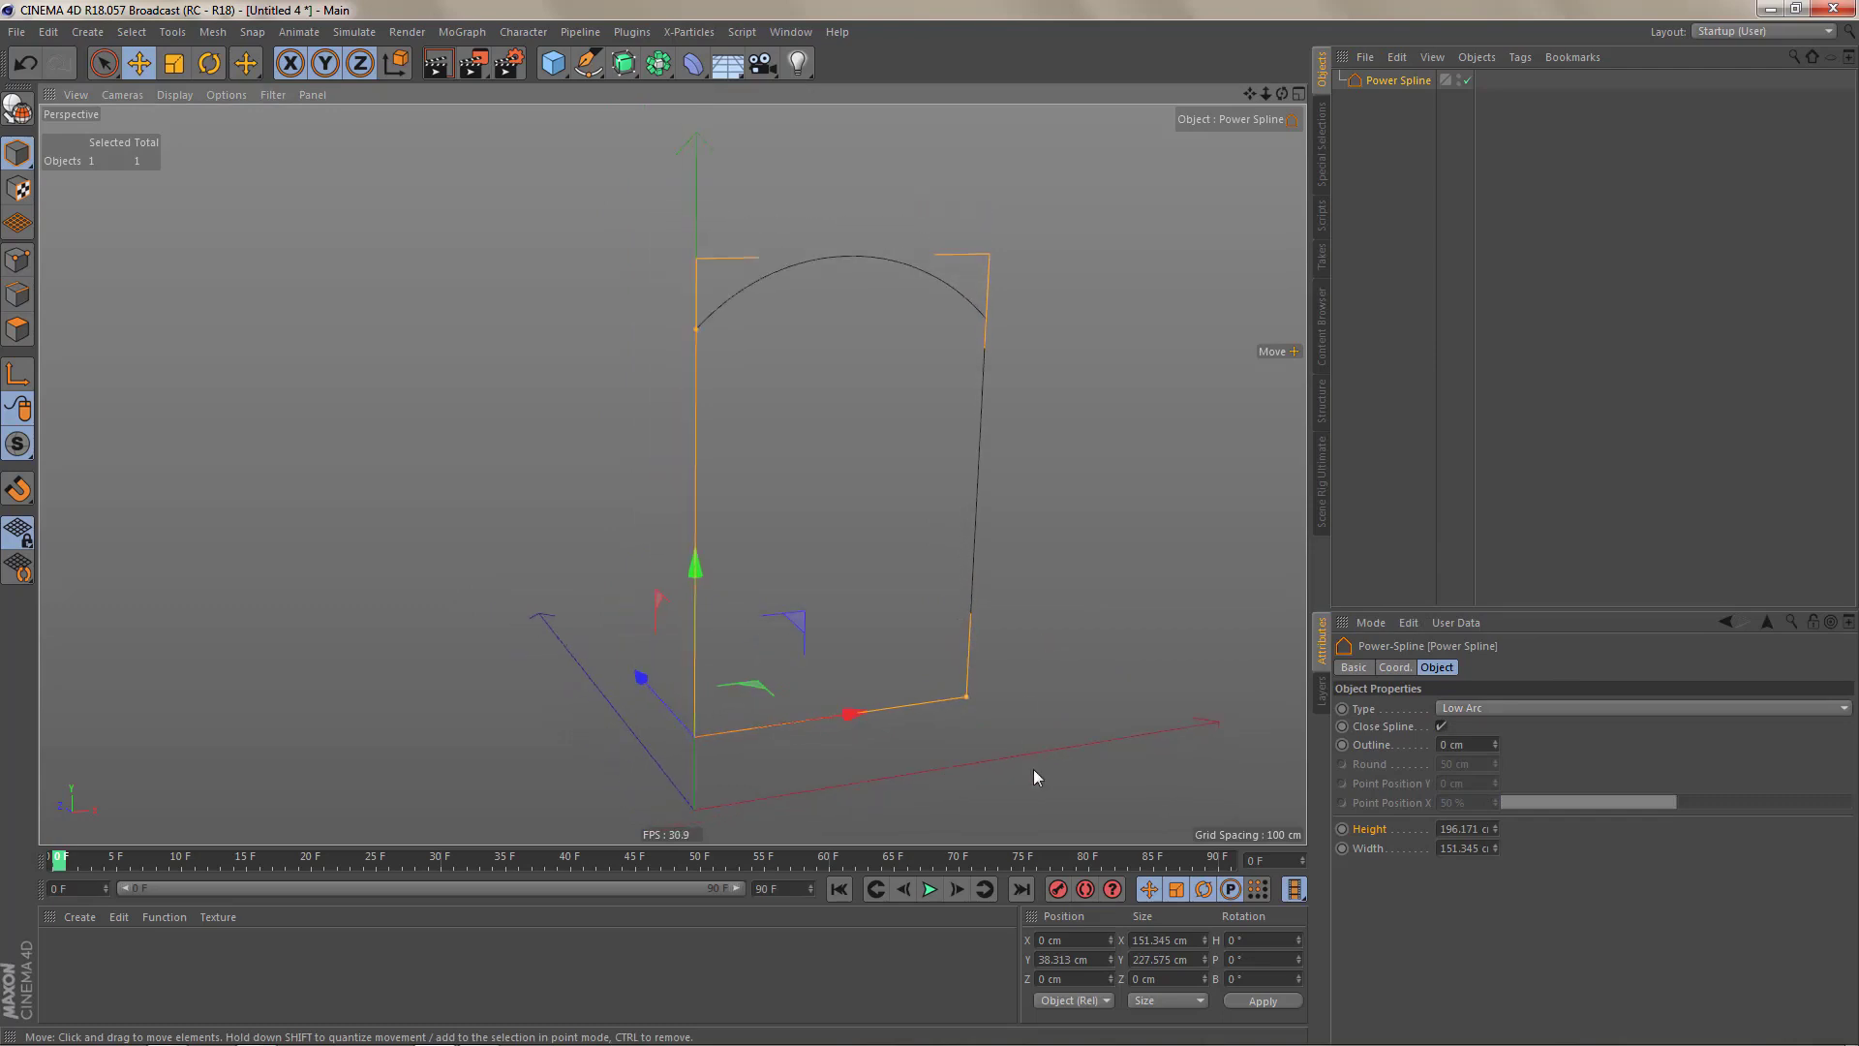
{"action": "left_click_drag", "start_coordinate": [693, 327], "coordinate": [695, 500]}
{"action": "left_click_drag", "start_coordinate": [967, 698], "coordinate": [1040, 693]}
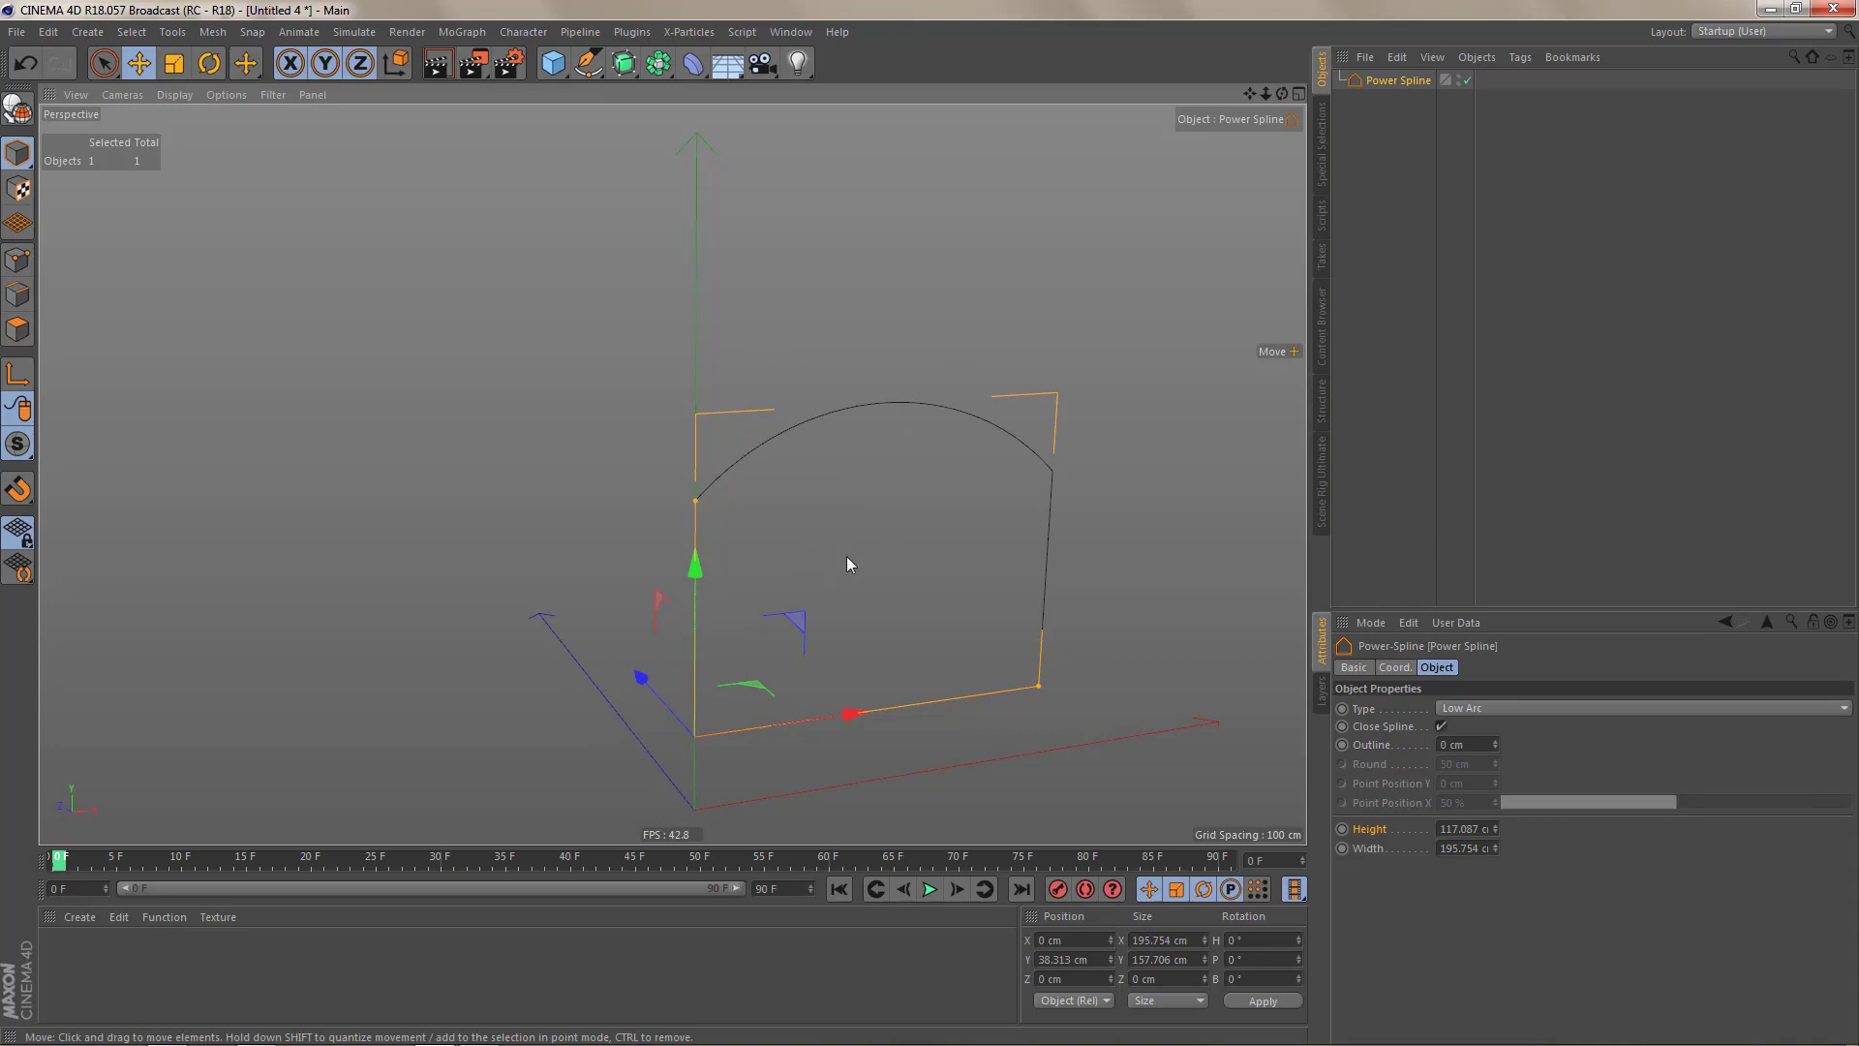
{"action": "left_click_drag", "start_coordinate": [1037, 684], "coordinate": [931, 697]}
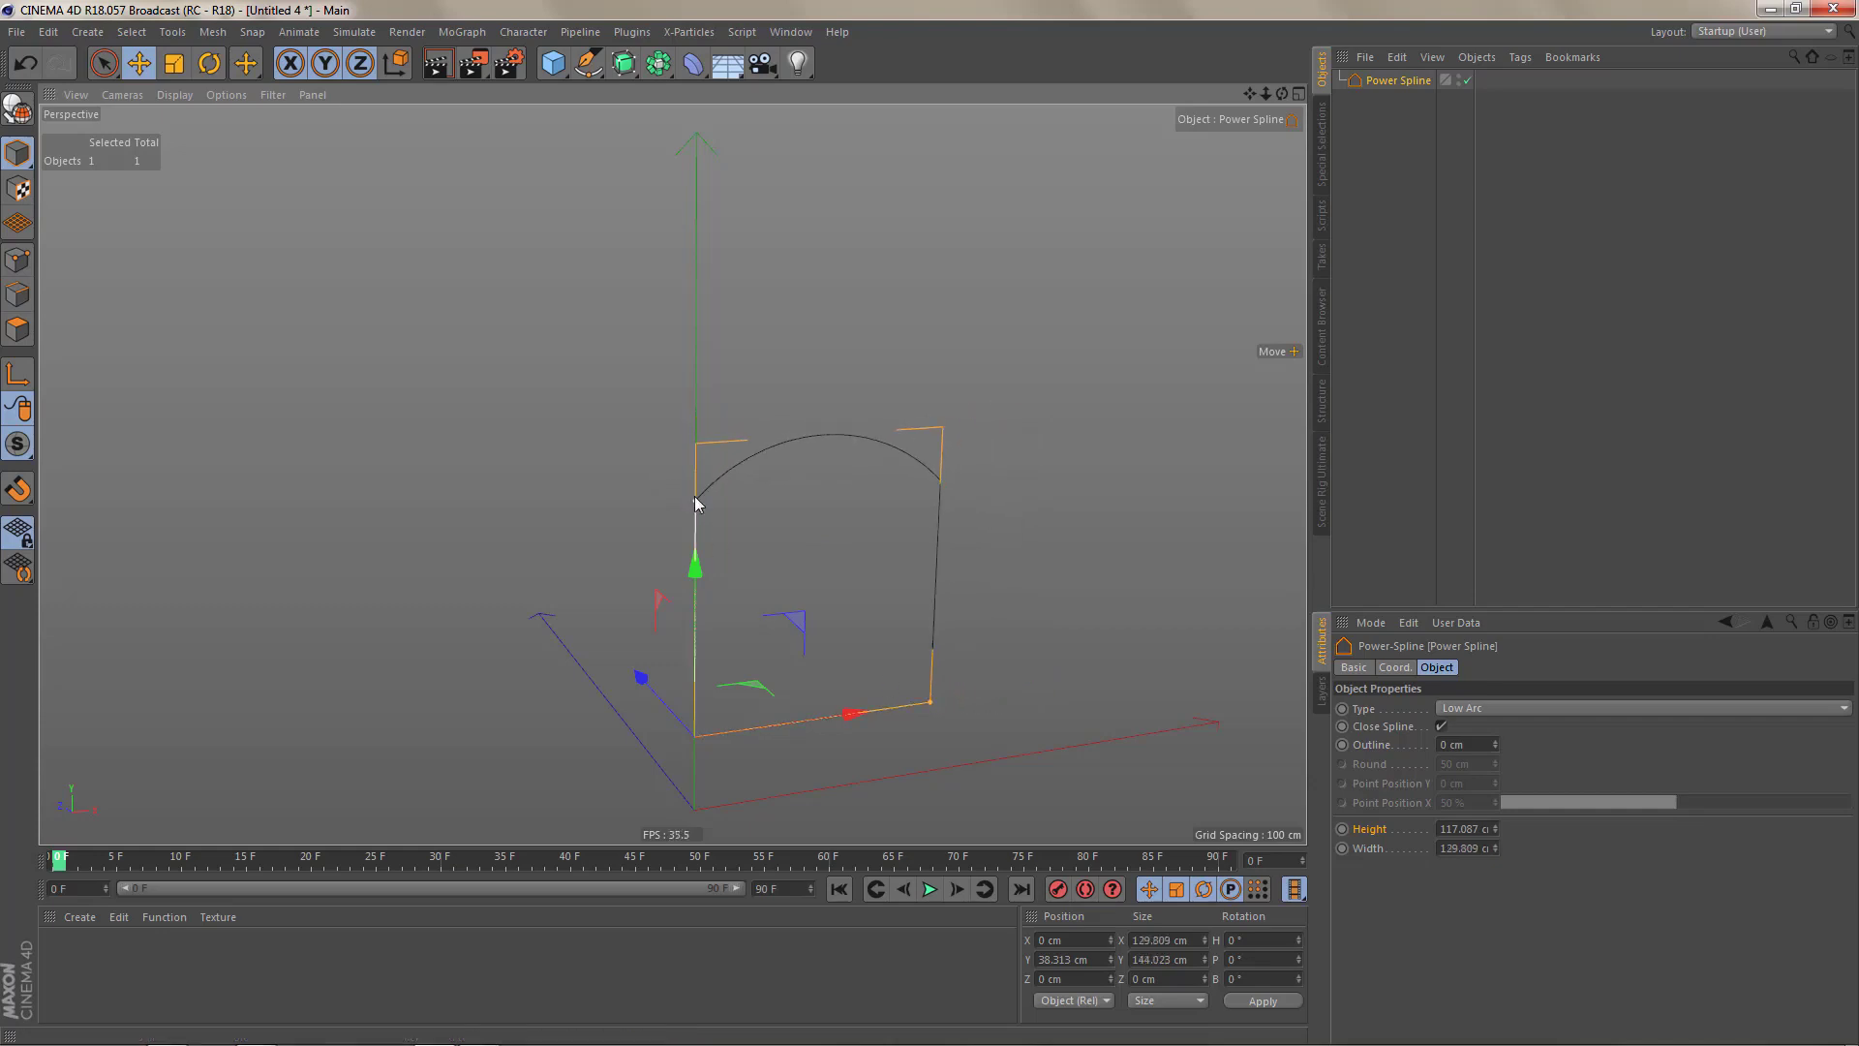
{"action": "left_click_drag", "start_coordinate": [695, 497], "coordinate": [701, 444]}
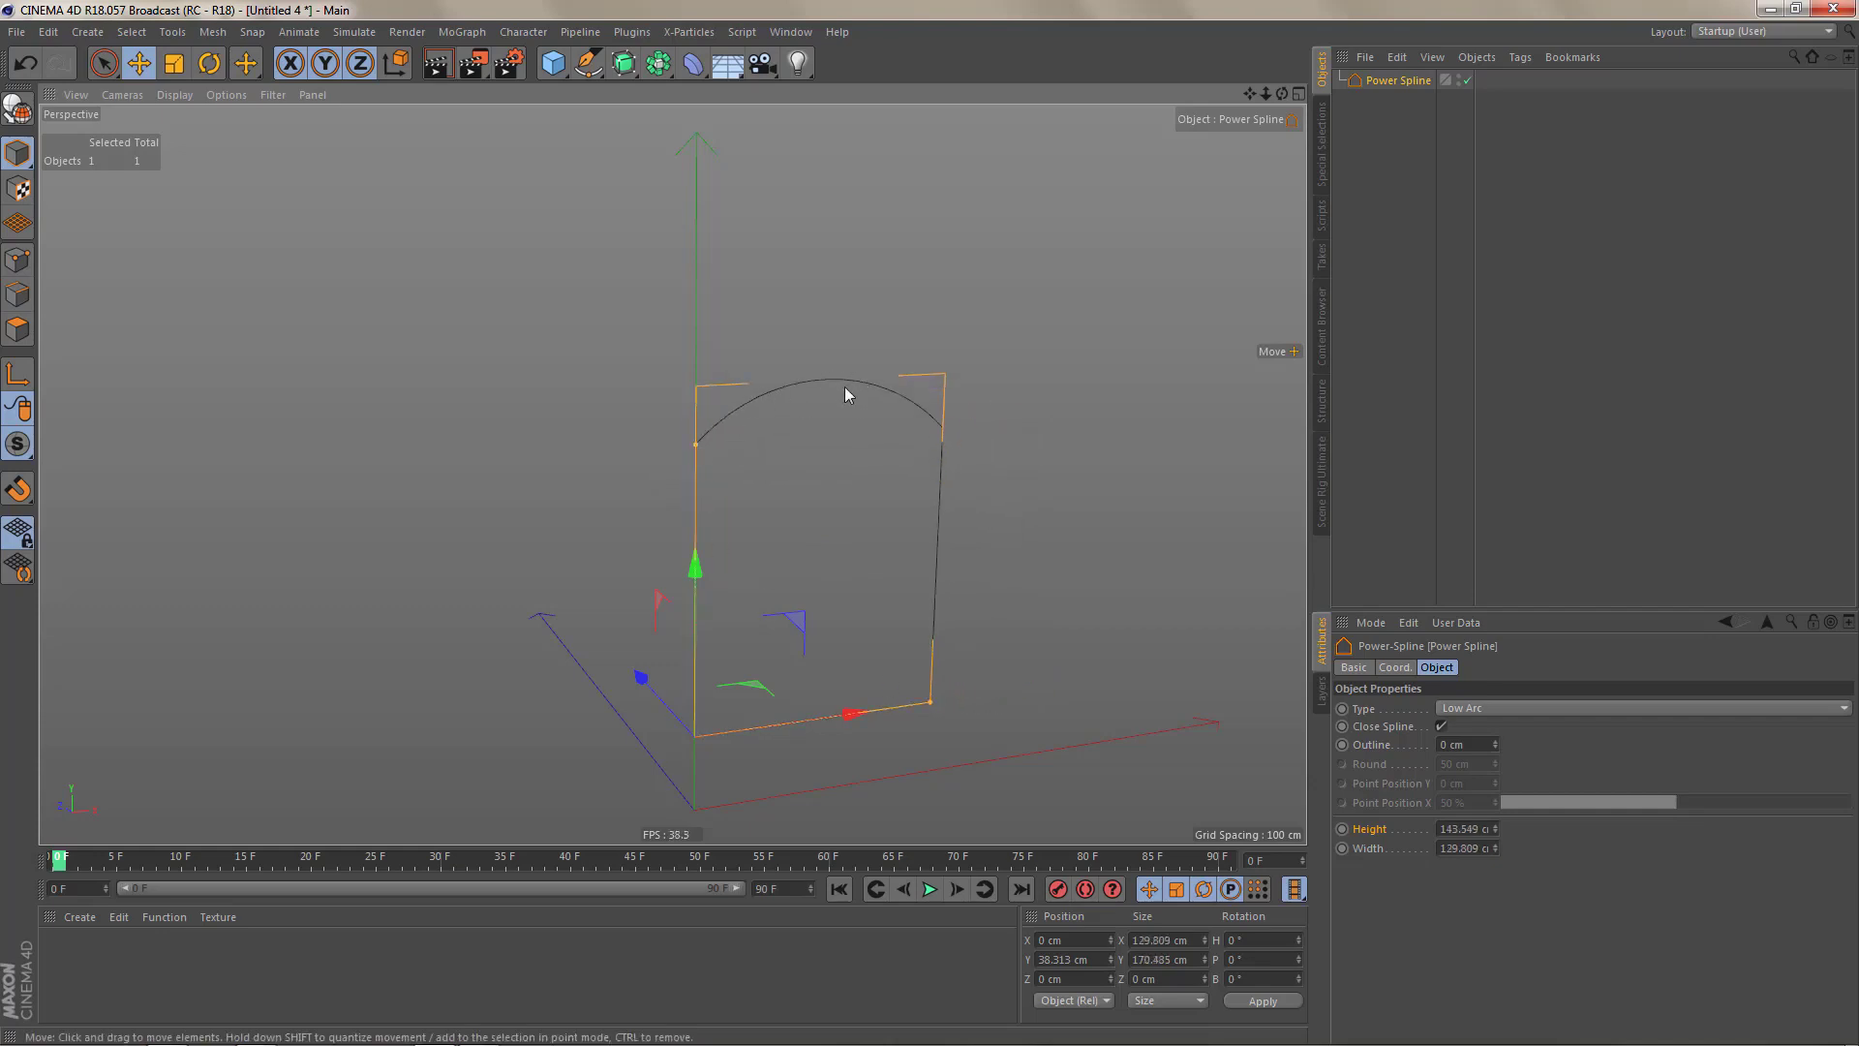
{"action": "middle_click_drag", "start_coordinate": [868, 494], "coordinate": [829, 502], "text": "alt"}
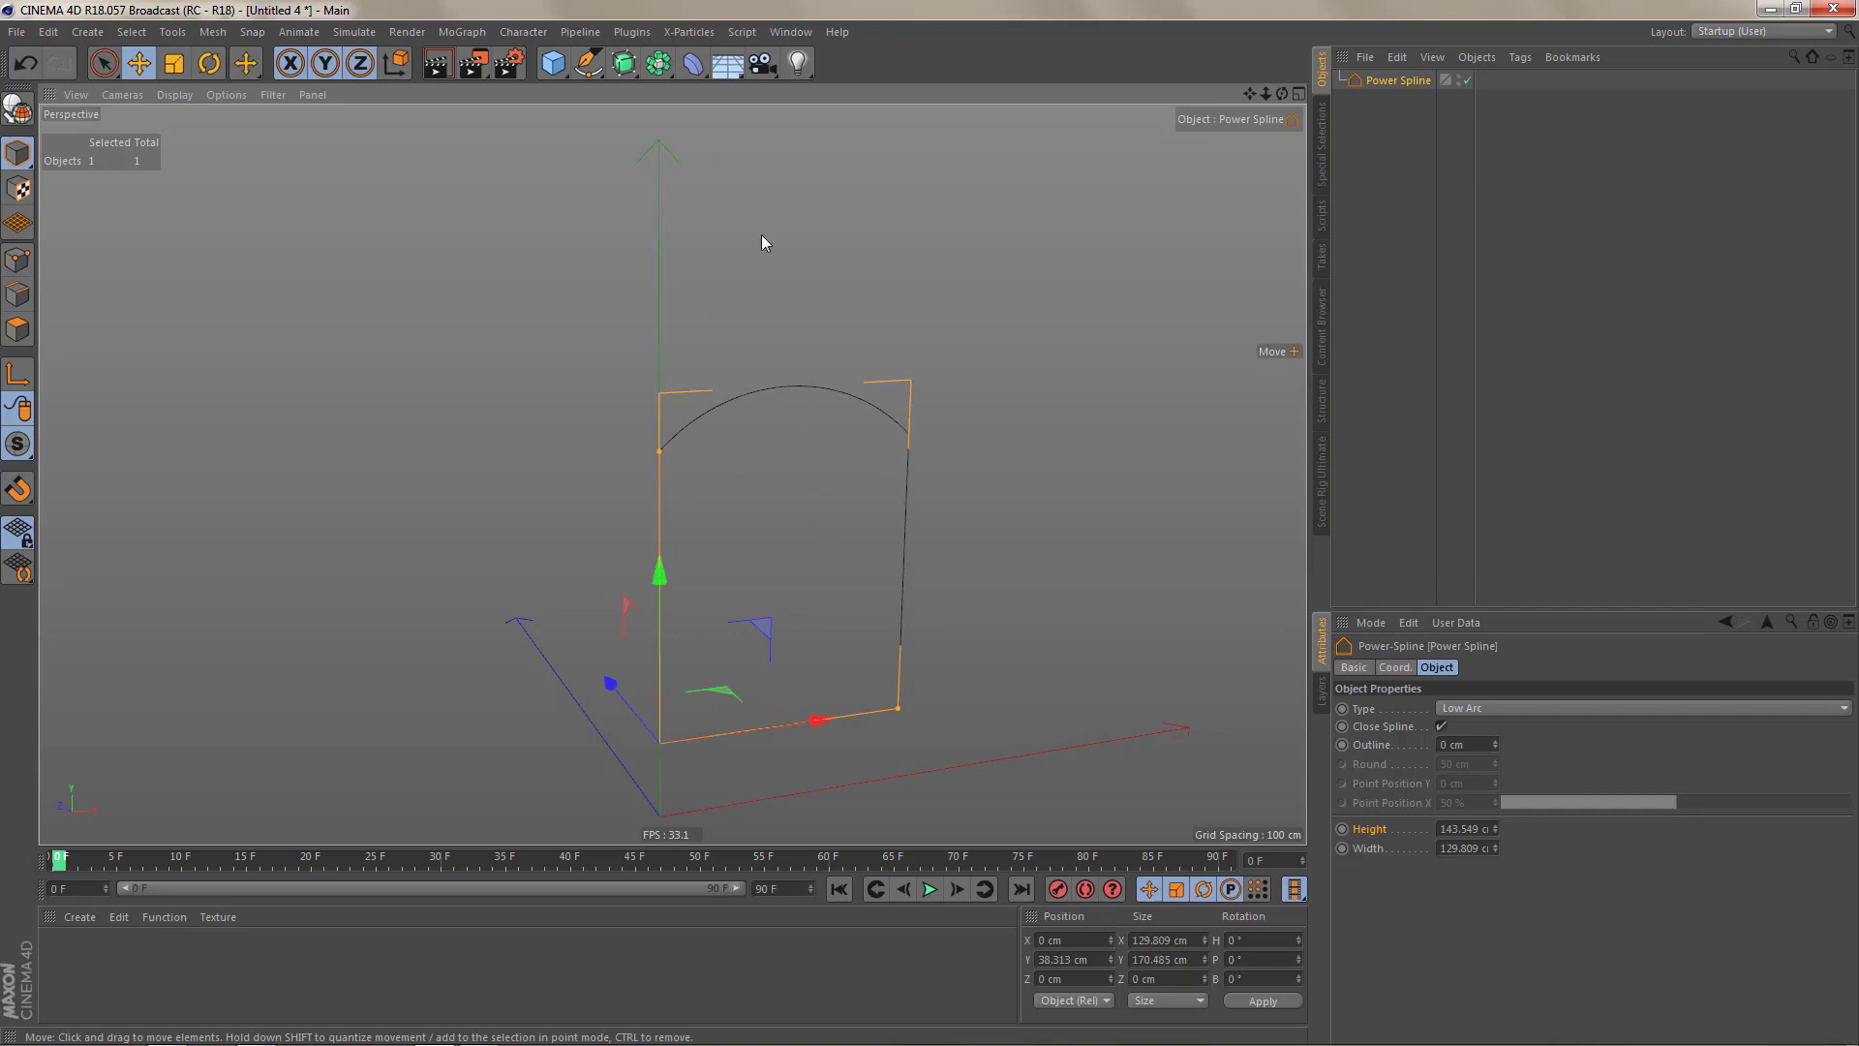
- Add an FFD deformer under the Power Spline and pull its top cage point up into a peak
{"action": "left_click", "coordinate": [693, 62]}
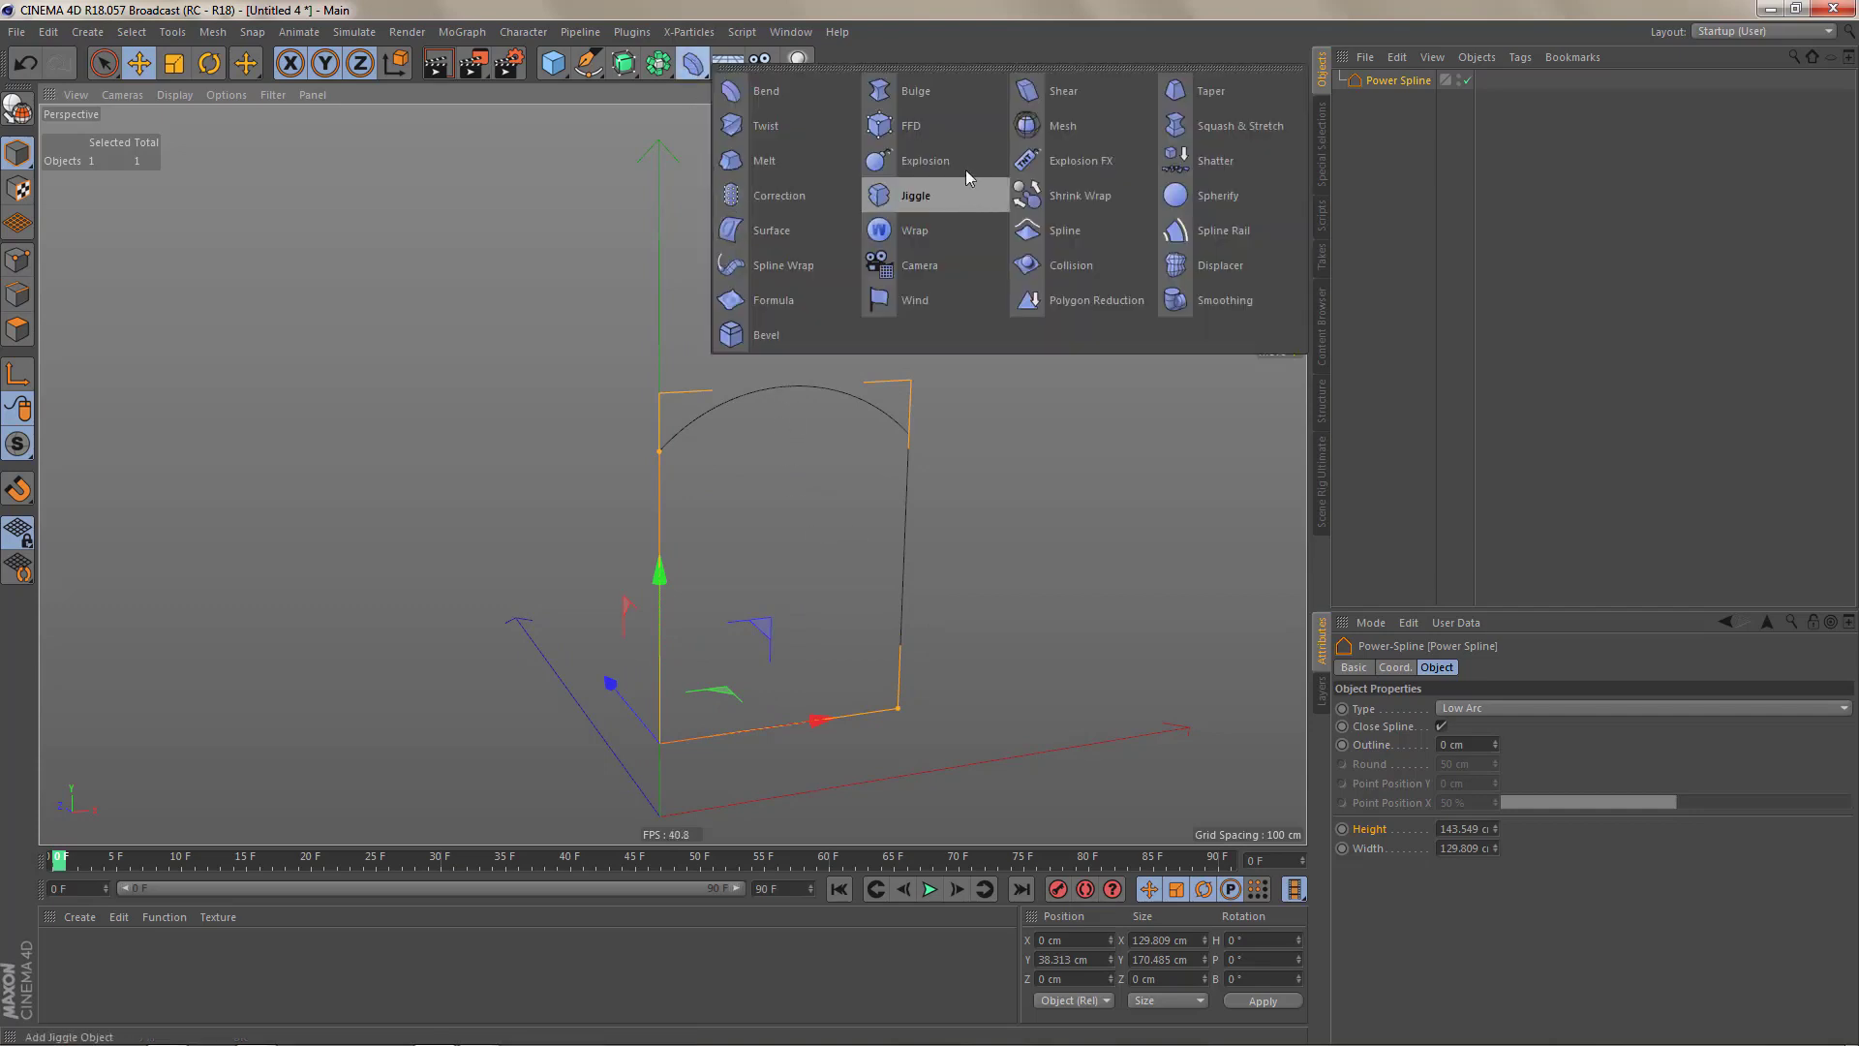
{"action": "left_click", "coordinate": [949, 125], "text": "shift"}
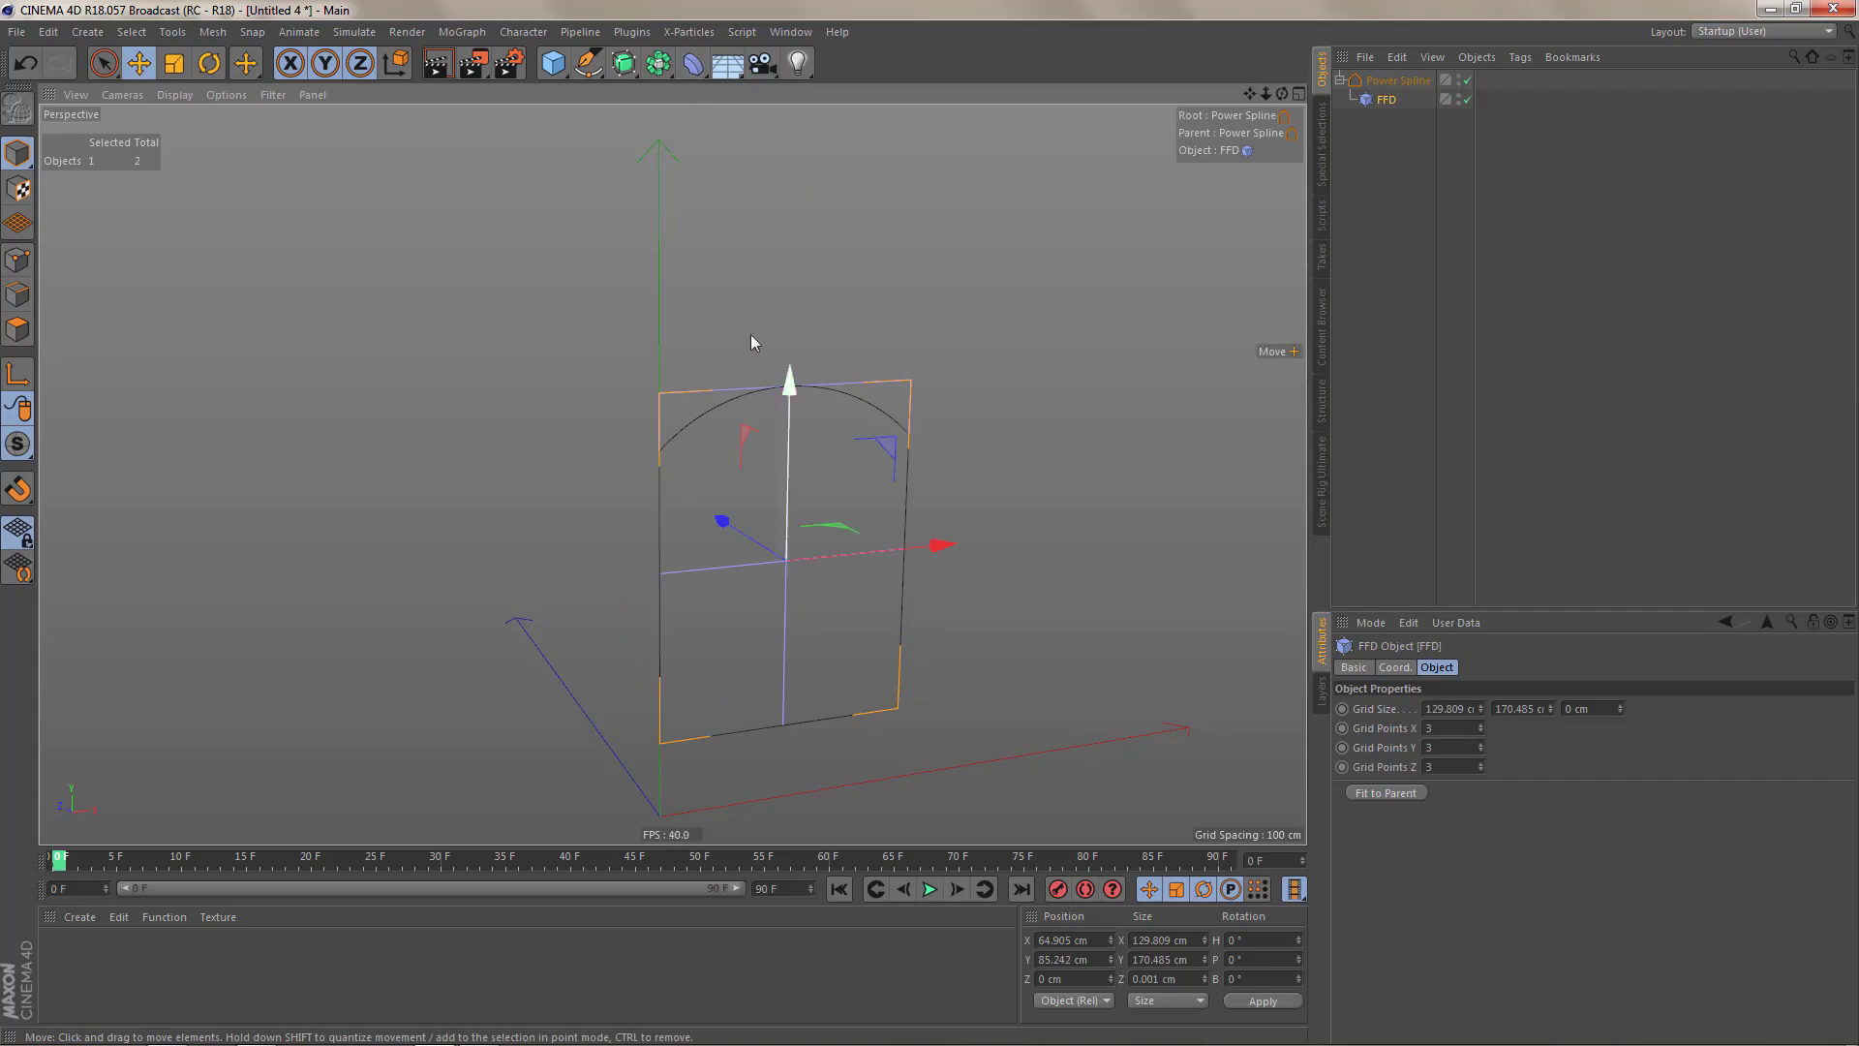
{"action": "scroll", "coordinate": [826, 420], "scroll_direction": "up", "scroll_amount": 2}
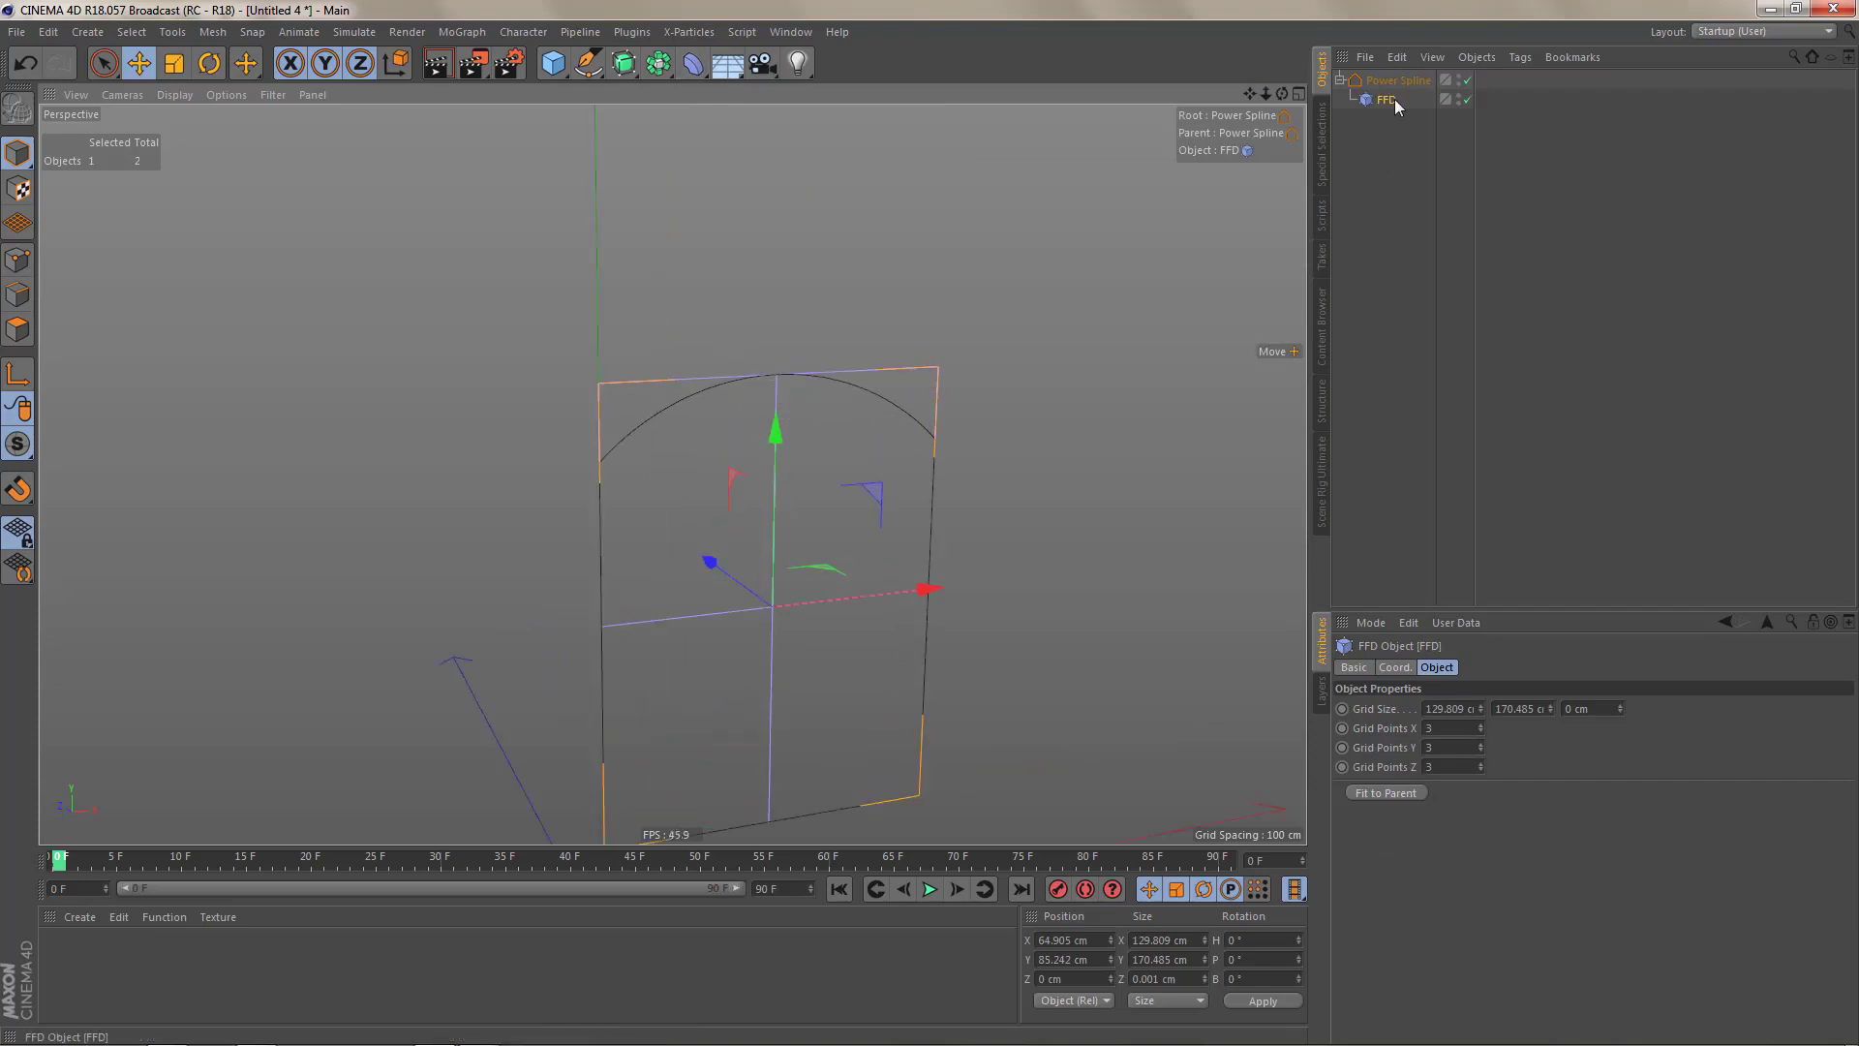
{"action": "key", "text": "Return"}
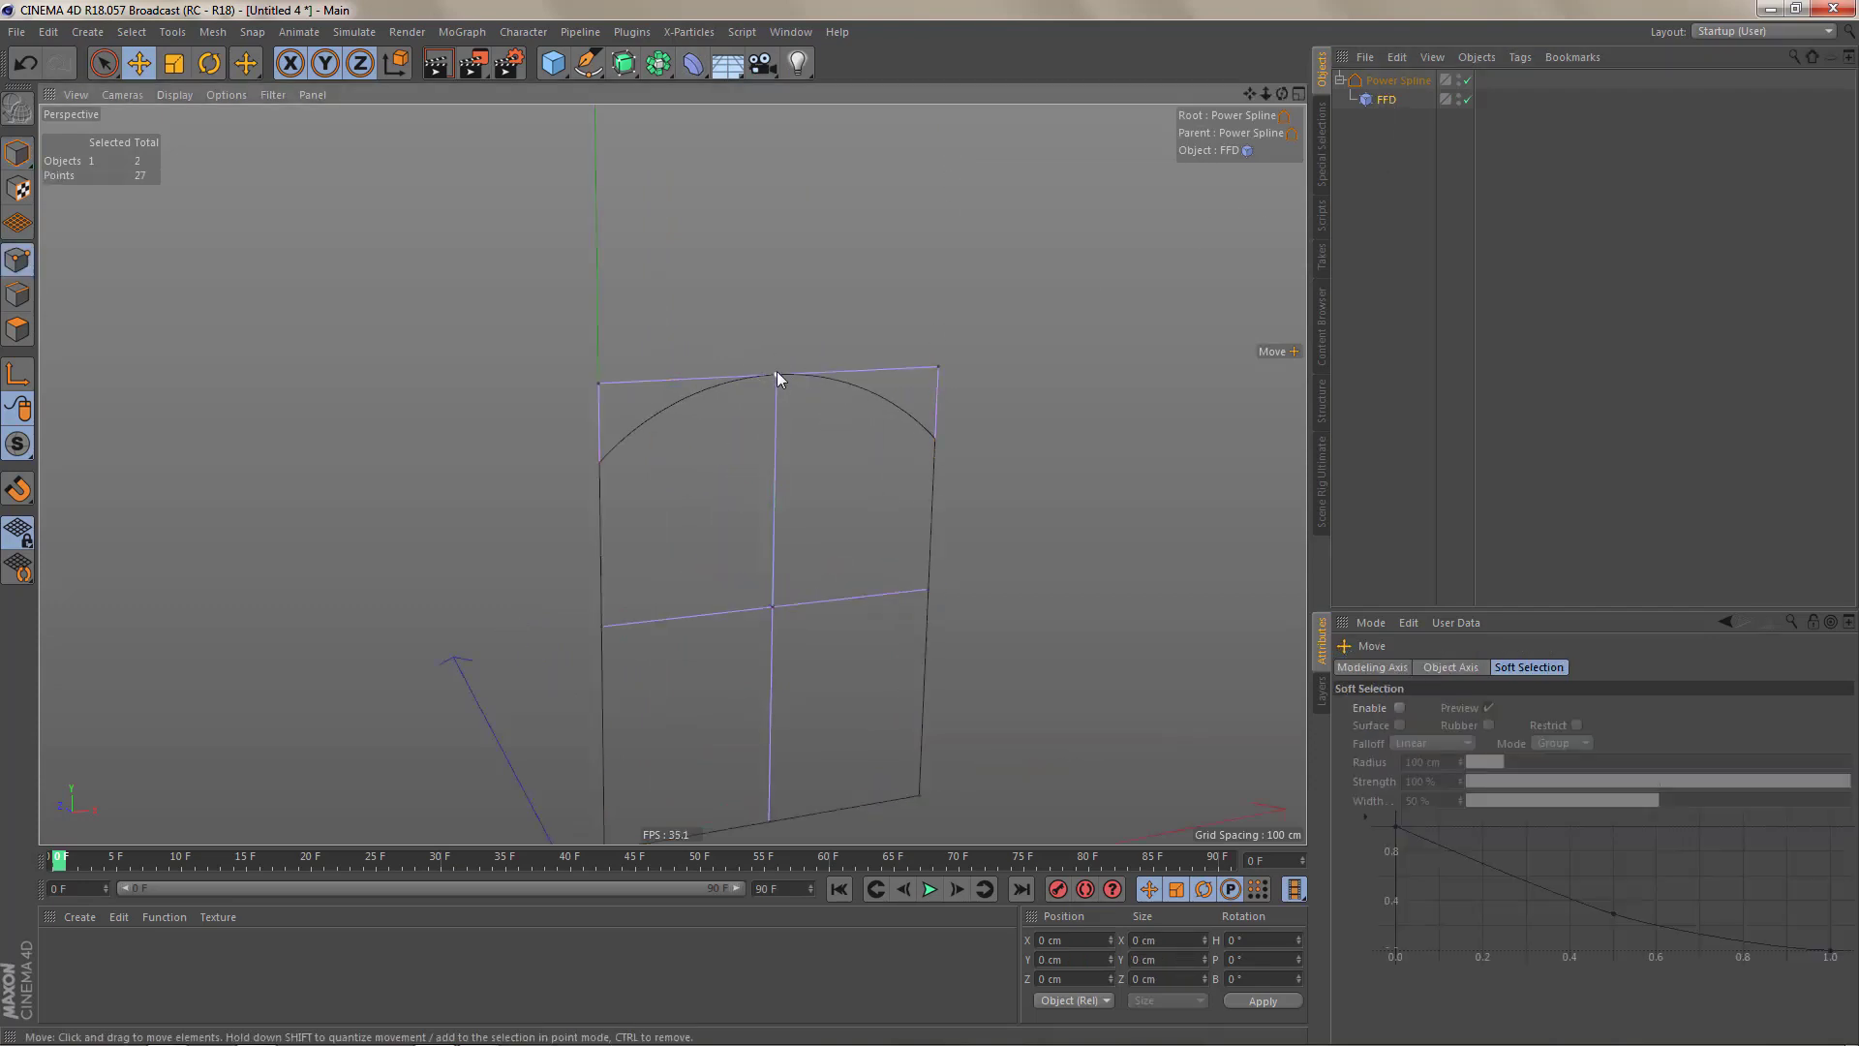
{"action": "left_click", "coordinate": [777, 371]}
{"action": "left_click_drag", "start_coordinate": [781, 177], "coordinate": [781, 4]}
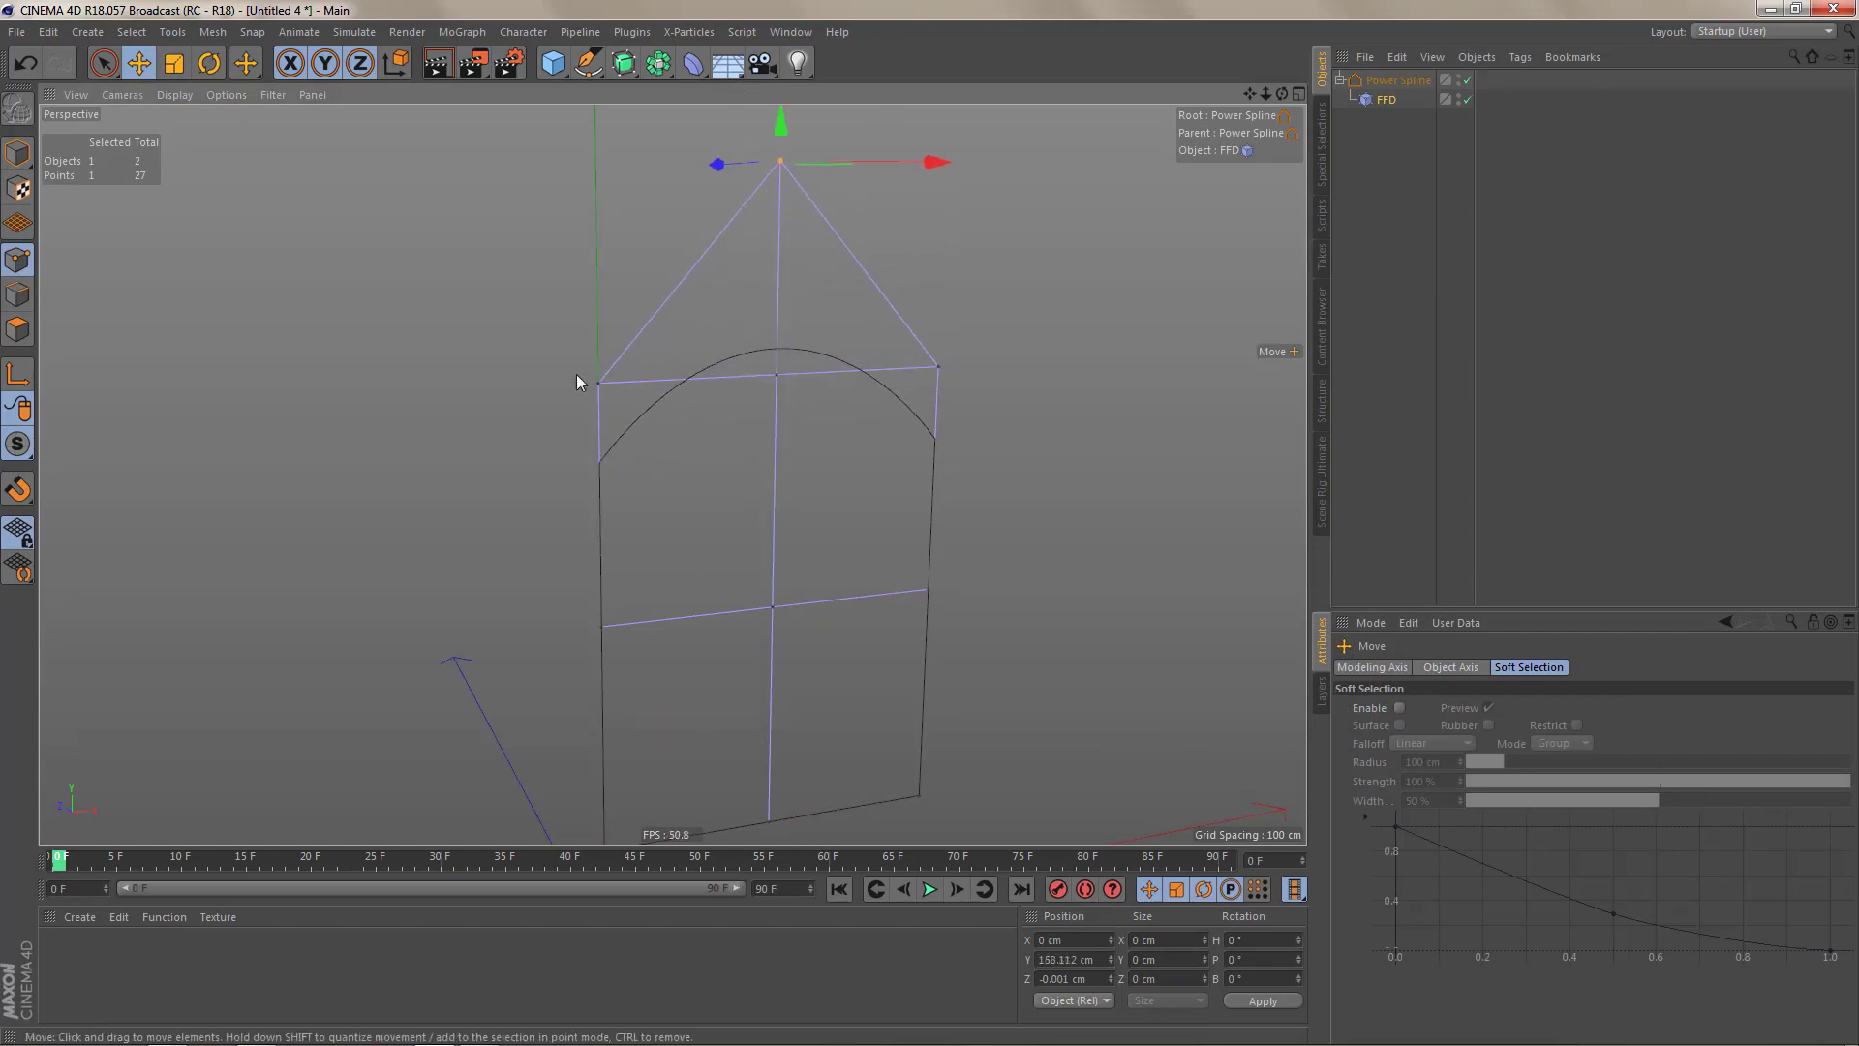
- Push the cage's left and right points outward, then delete the FFD deformer
{"action": "mouse_move", "coordinate": [601, 380]}
{"action": "left_mouse_down"}
{"action": "mouse_move", "coordinate": [490, 403]}
{"action": "mouse_move", "coordinate": [615, 363]}
{"action": "left_mouse_up"}
{"action": "left_click", "coordinate": [598, 383]}
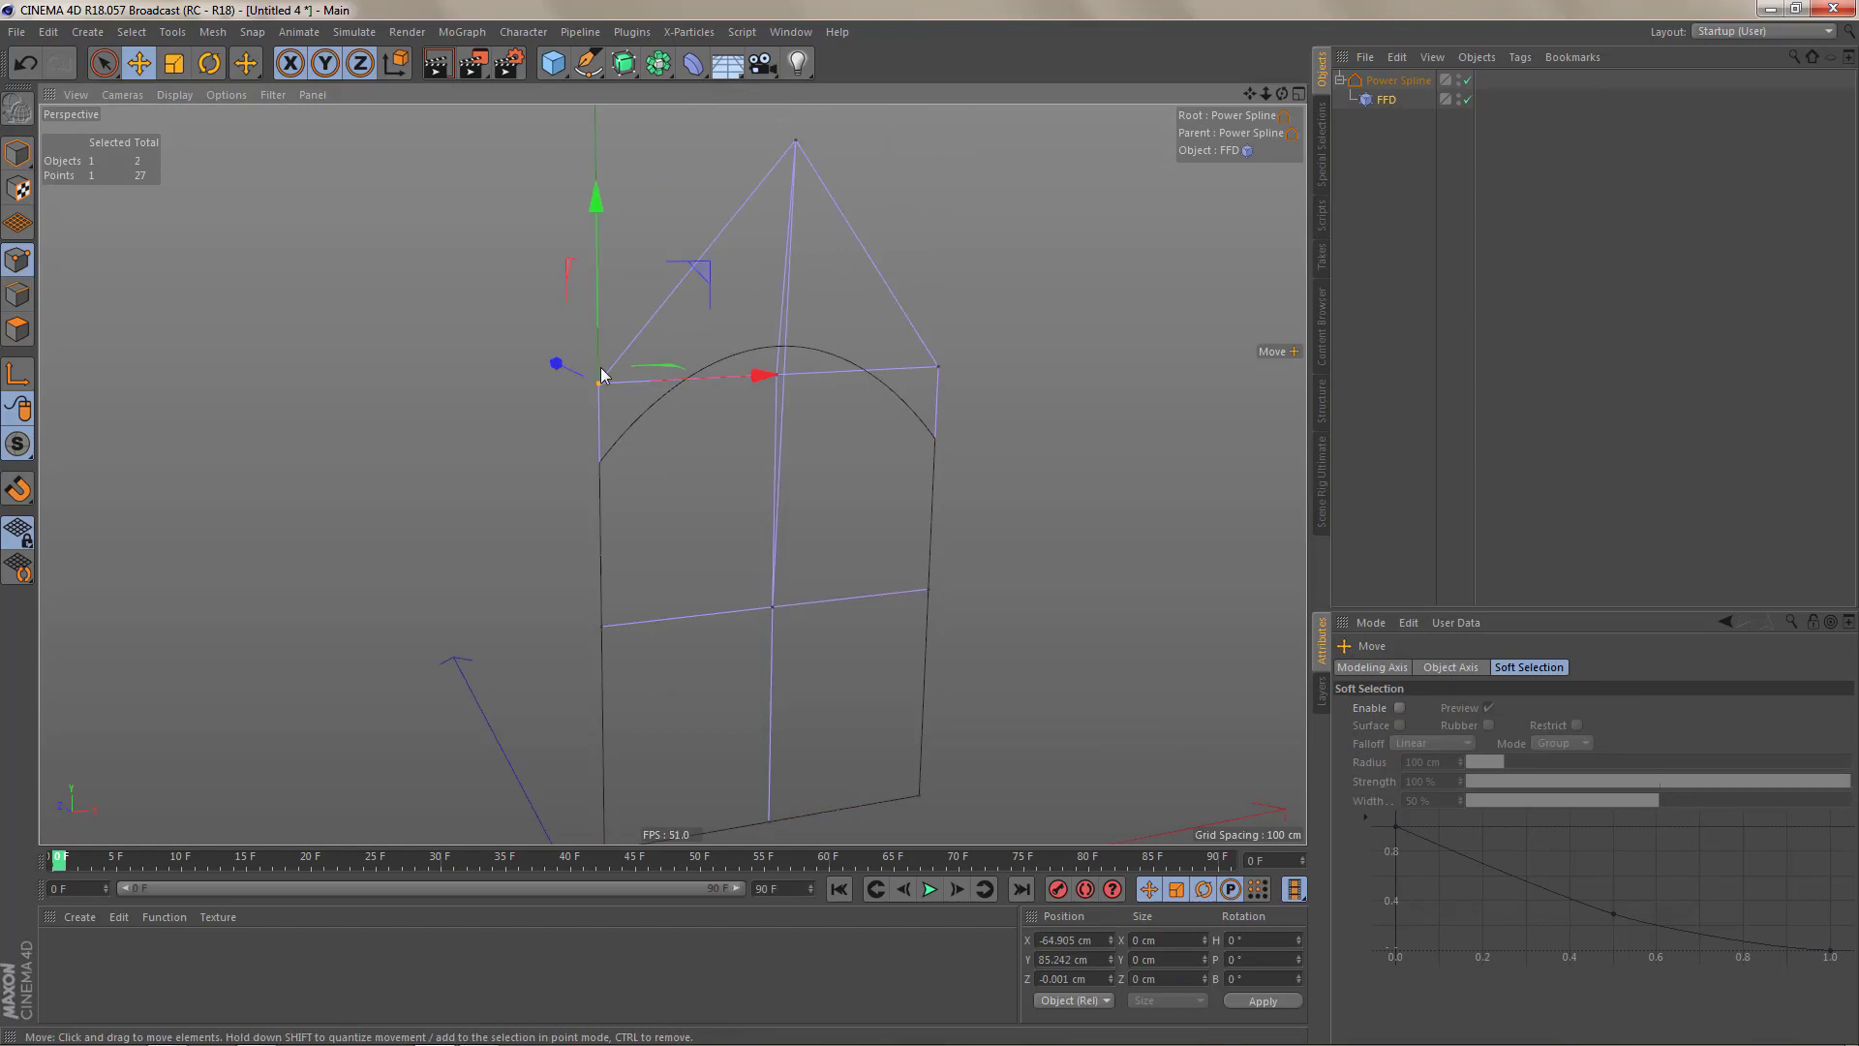
{"action": "left_click_drag", "start_coordinate": [763, 378], "coordinate": [630, 382]}
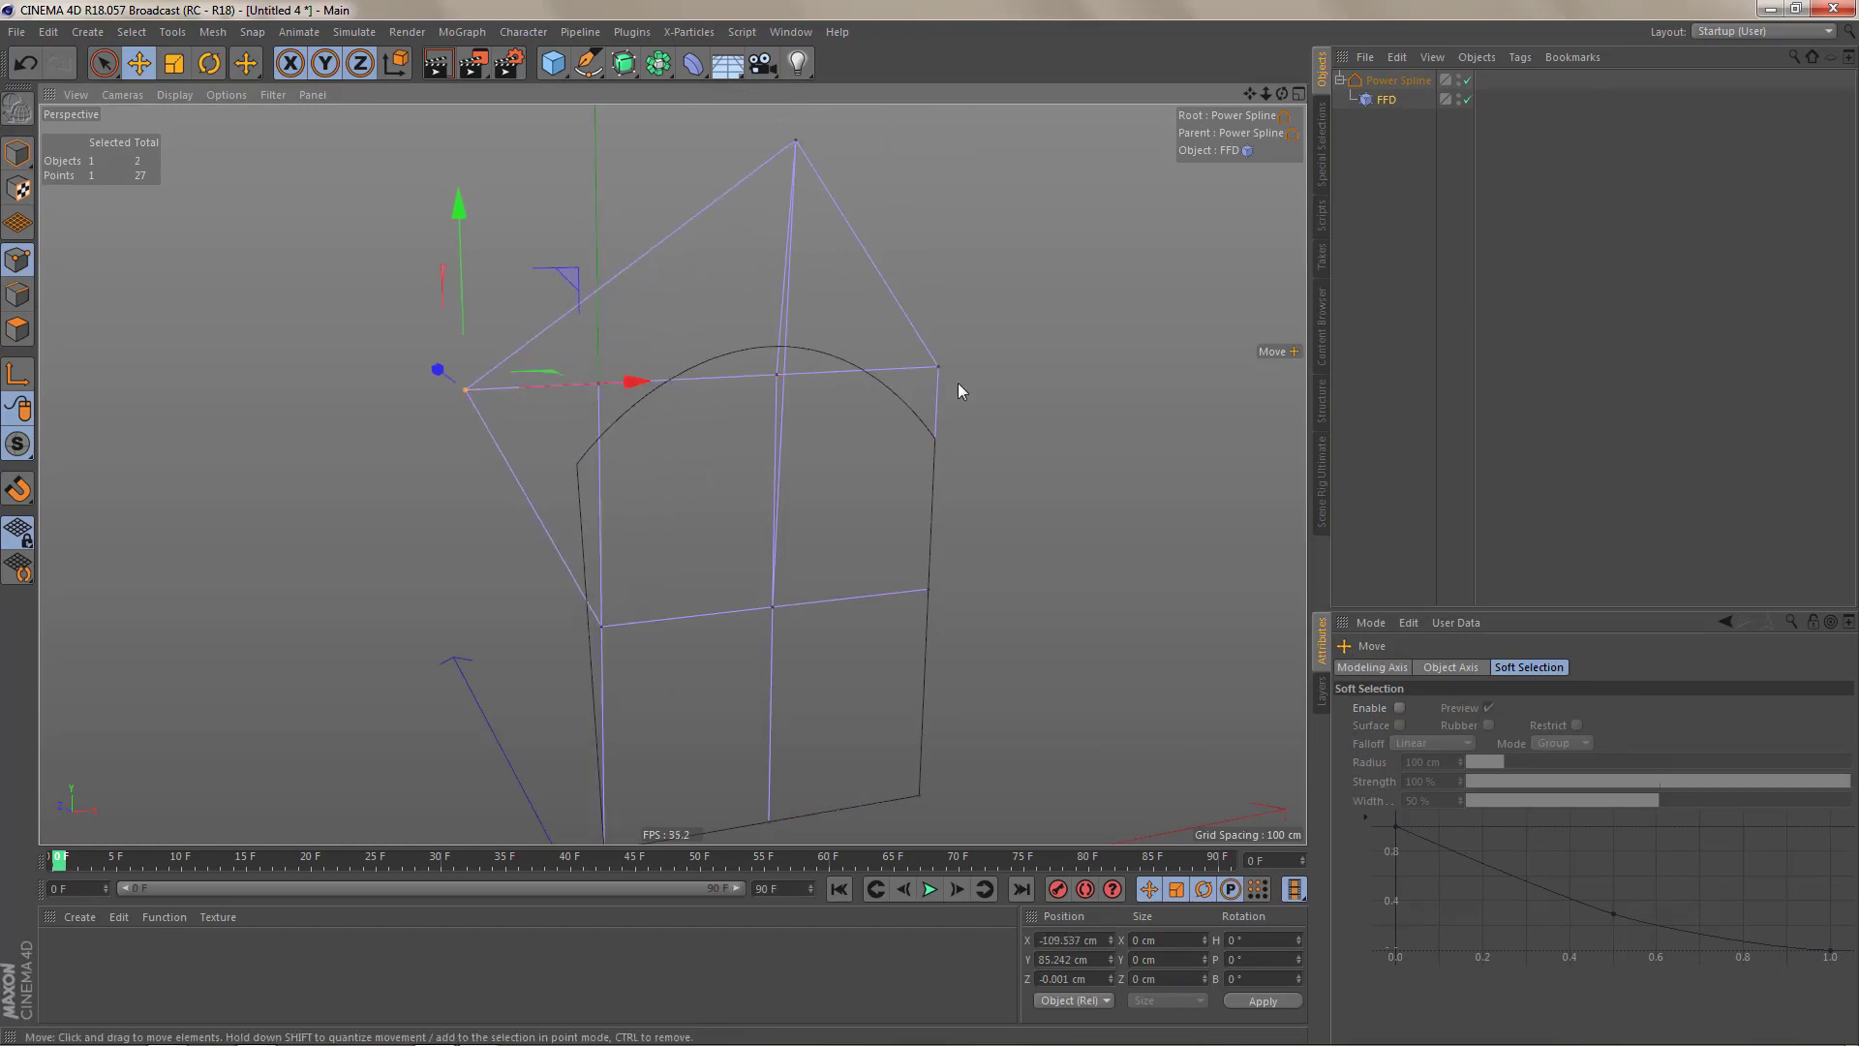
{"action": "left_click", "coordinate": [938, 368]}
{"action": "left_click_drag", "start_coordinate": [1098, 354], "coordinate": [1193, 347]}
{"action": "left_click", "coordinate": [1383, 99]}
{"action": "key", "text": "Delete"}
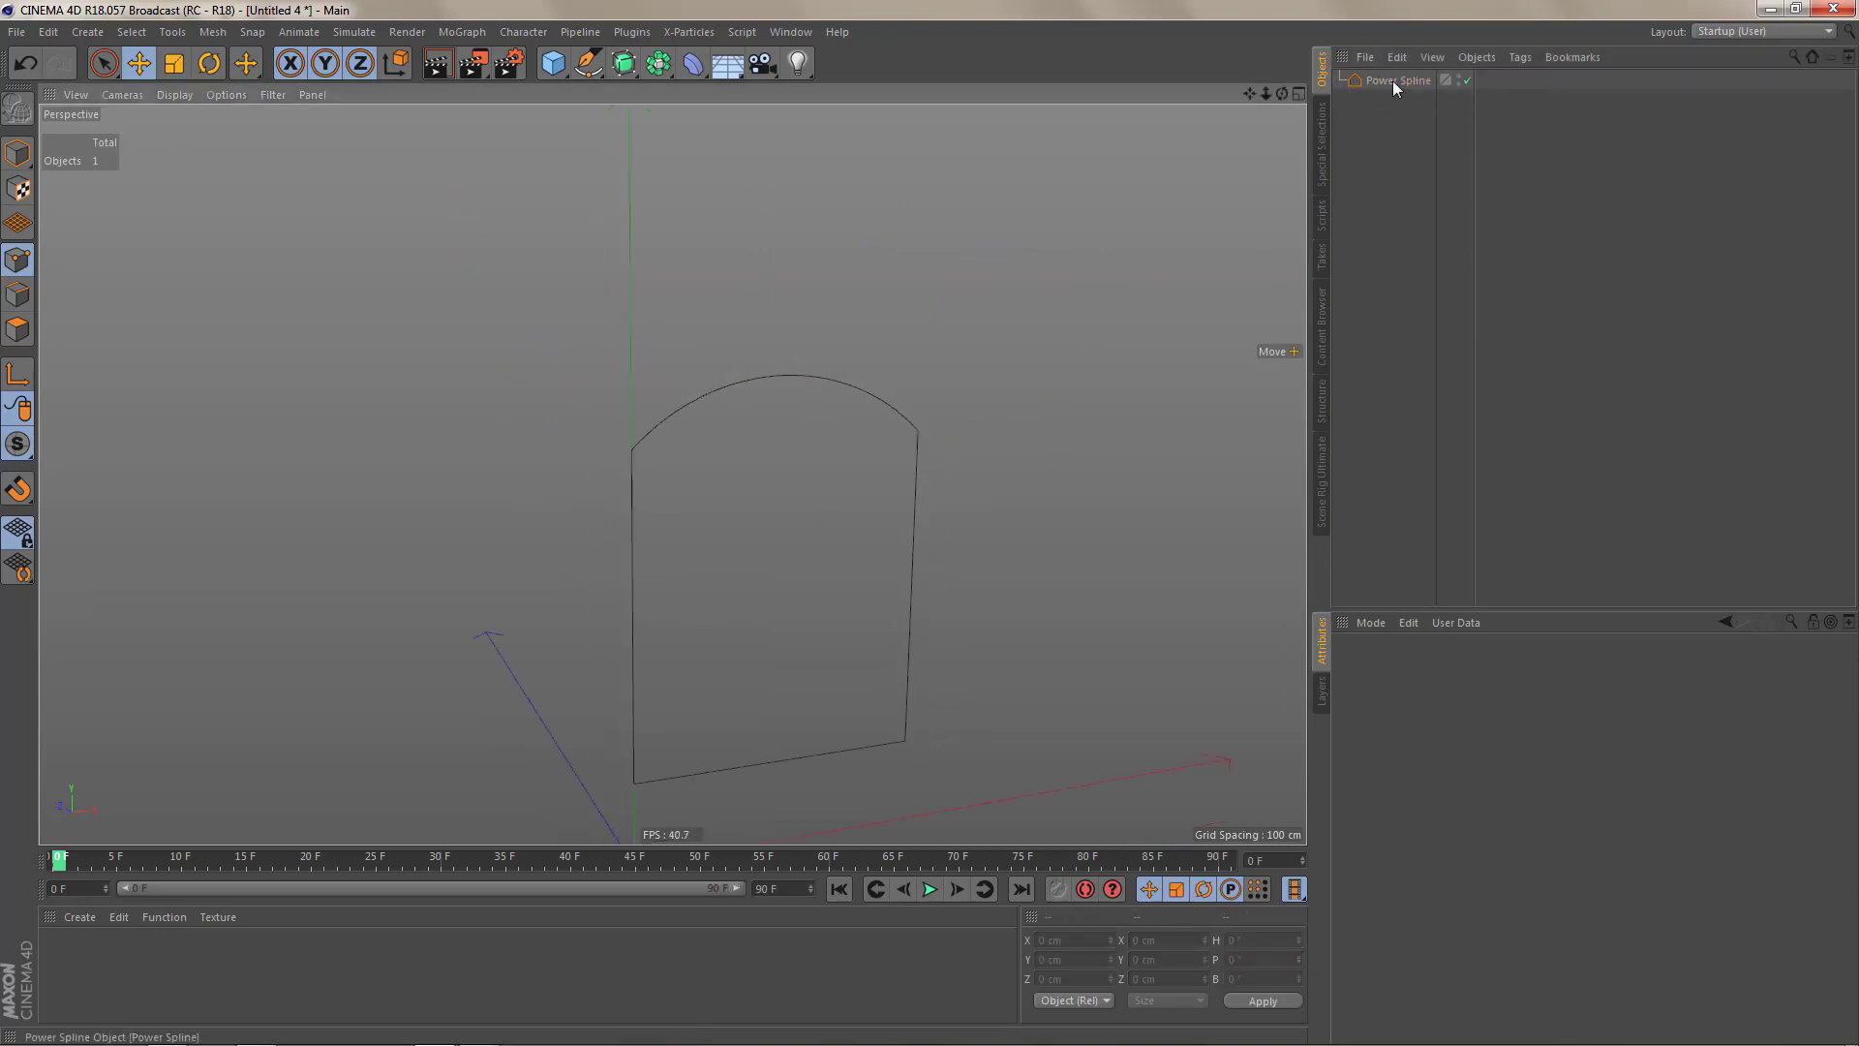
- Switch the Power Spline to Ogive and drag its height down to about 90.4 cm
{"action": "left_click", "coordinate": [1392, 79]}
{"action": "left_click_drag", "start_coordinate": [943, 578], "coordinate": [944, 538], "text": "alt"}
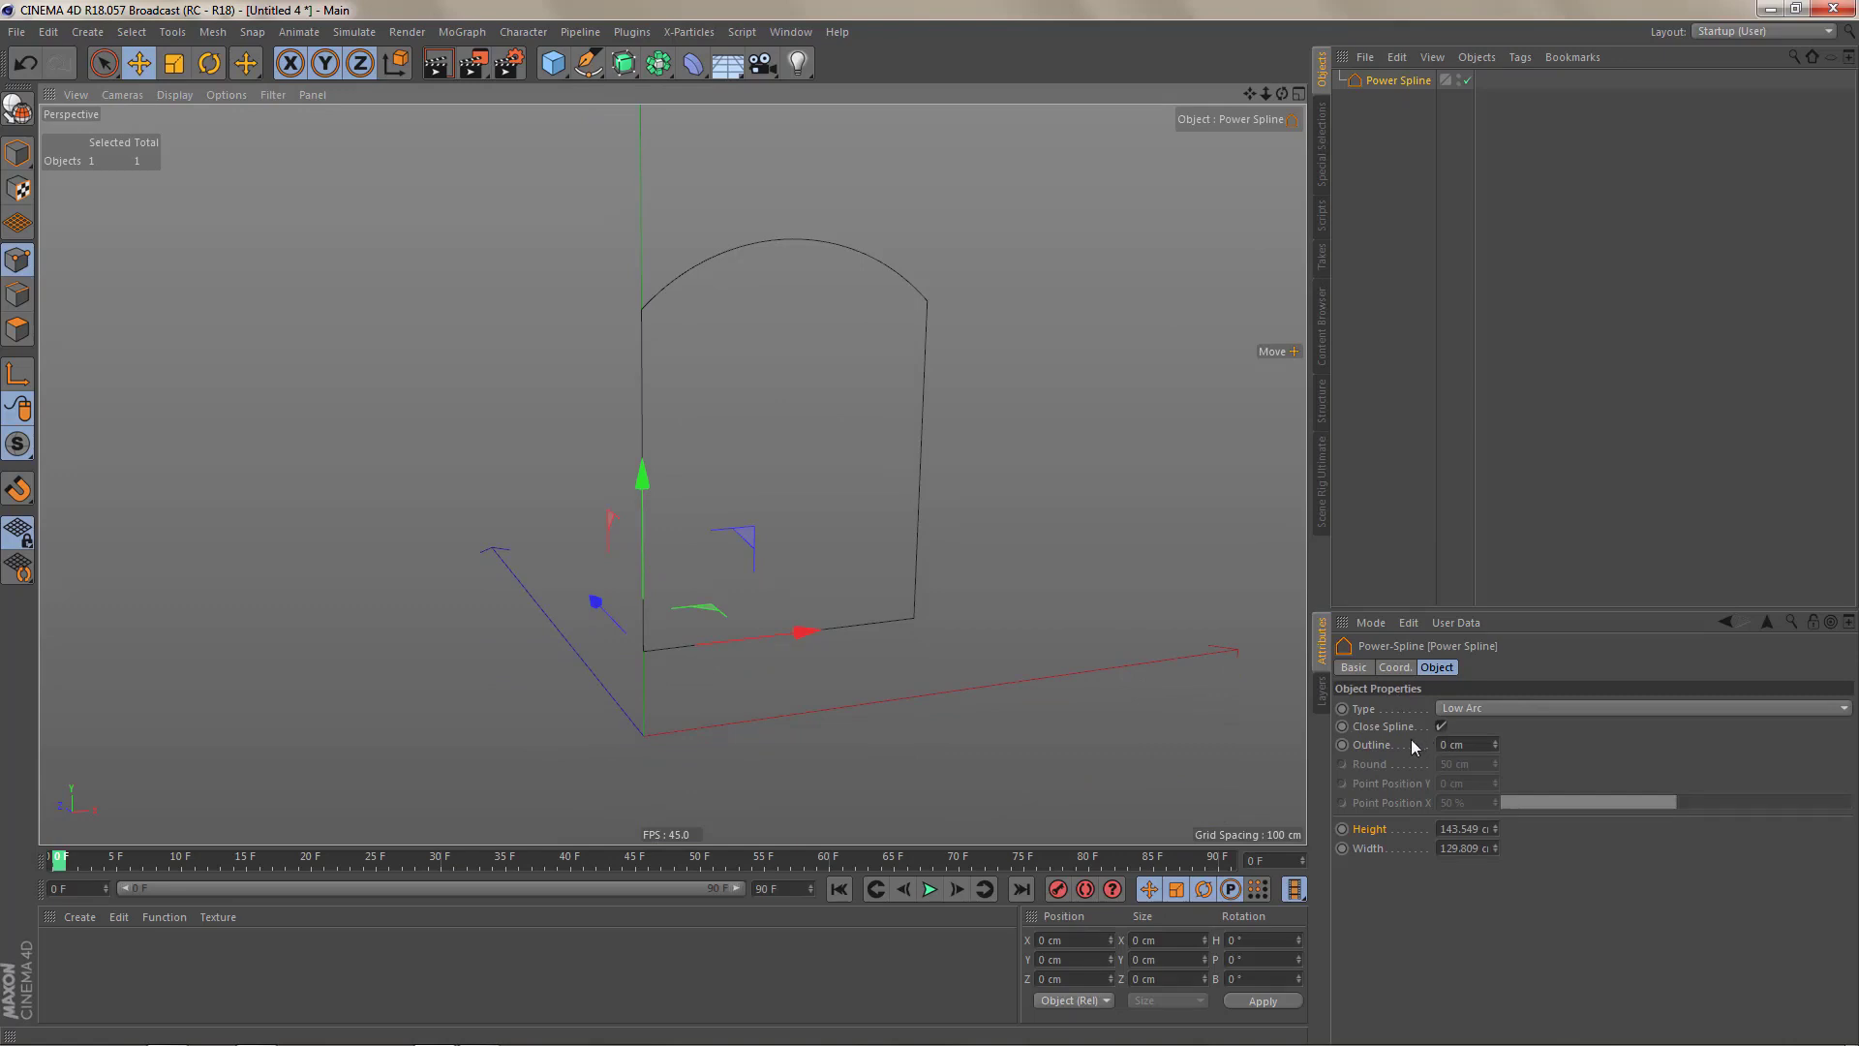
{"action": "left_click", "coordinate": [1473, 709]}
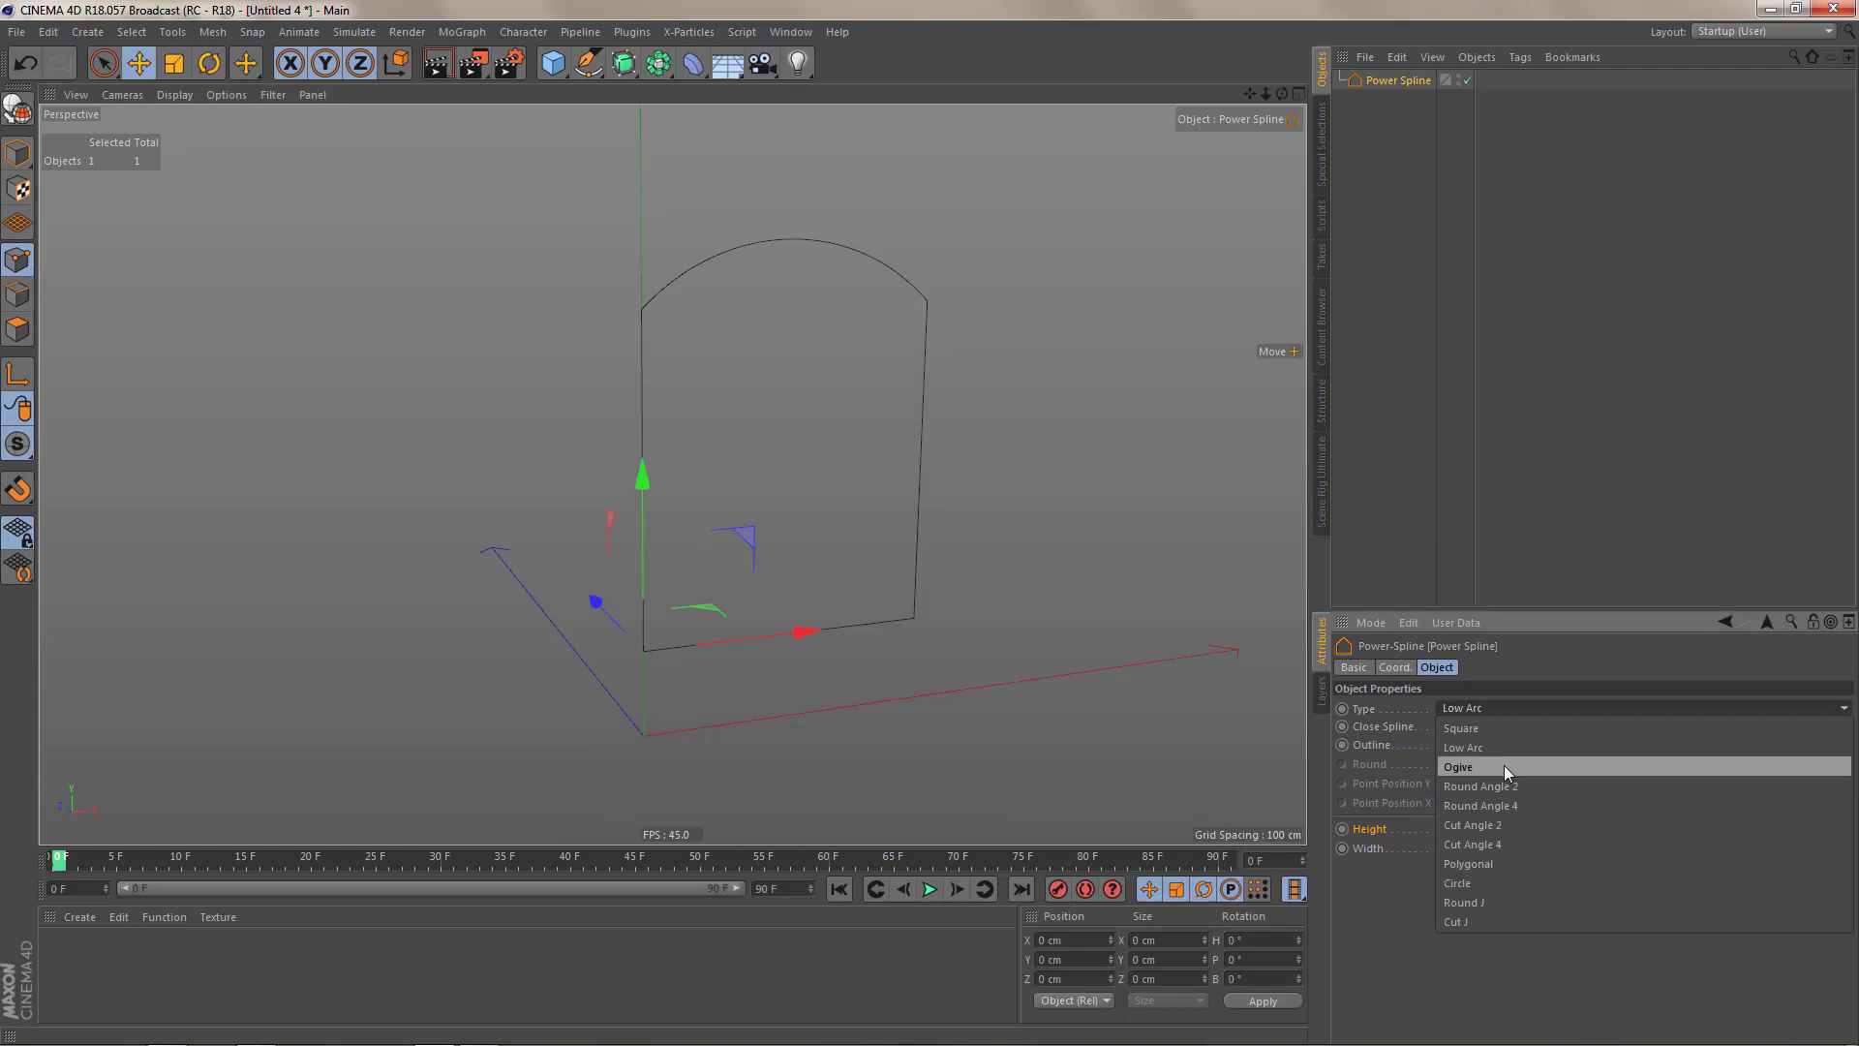
{"action": "left_click", "coordinate": [1504, 765]}
{"action": "left_click_drag", "start_coordinate": [1066, 530], "coordinate": [937, 491], "text": "alt"}
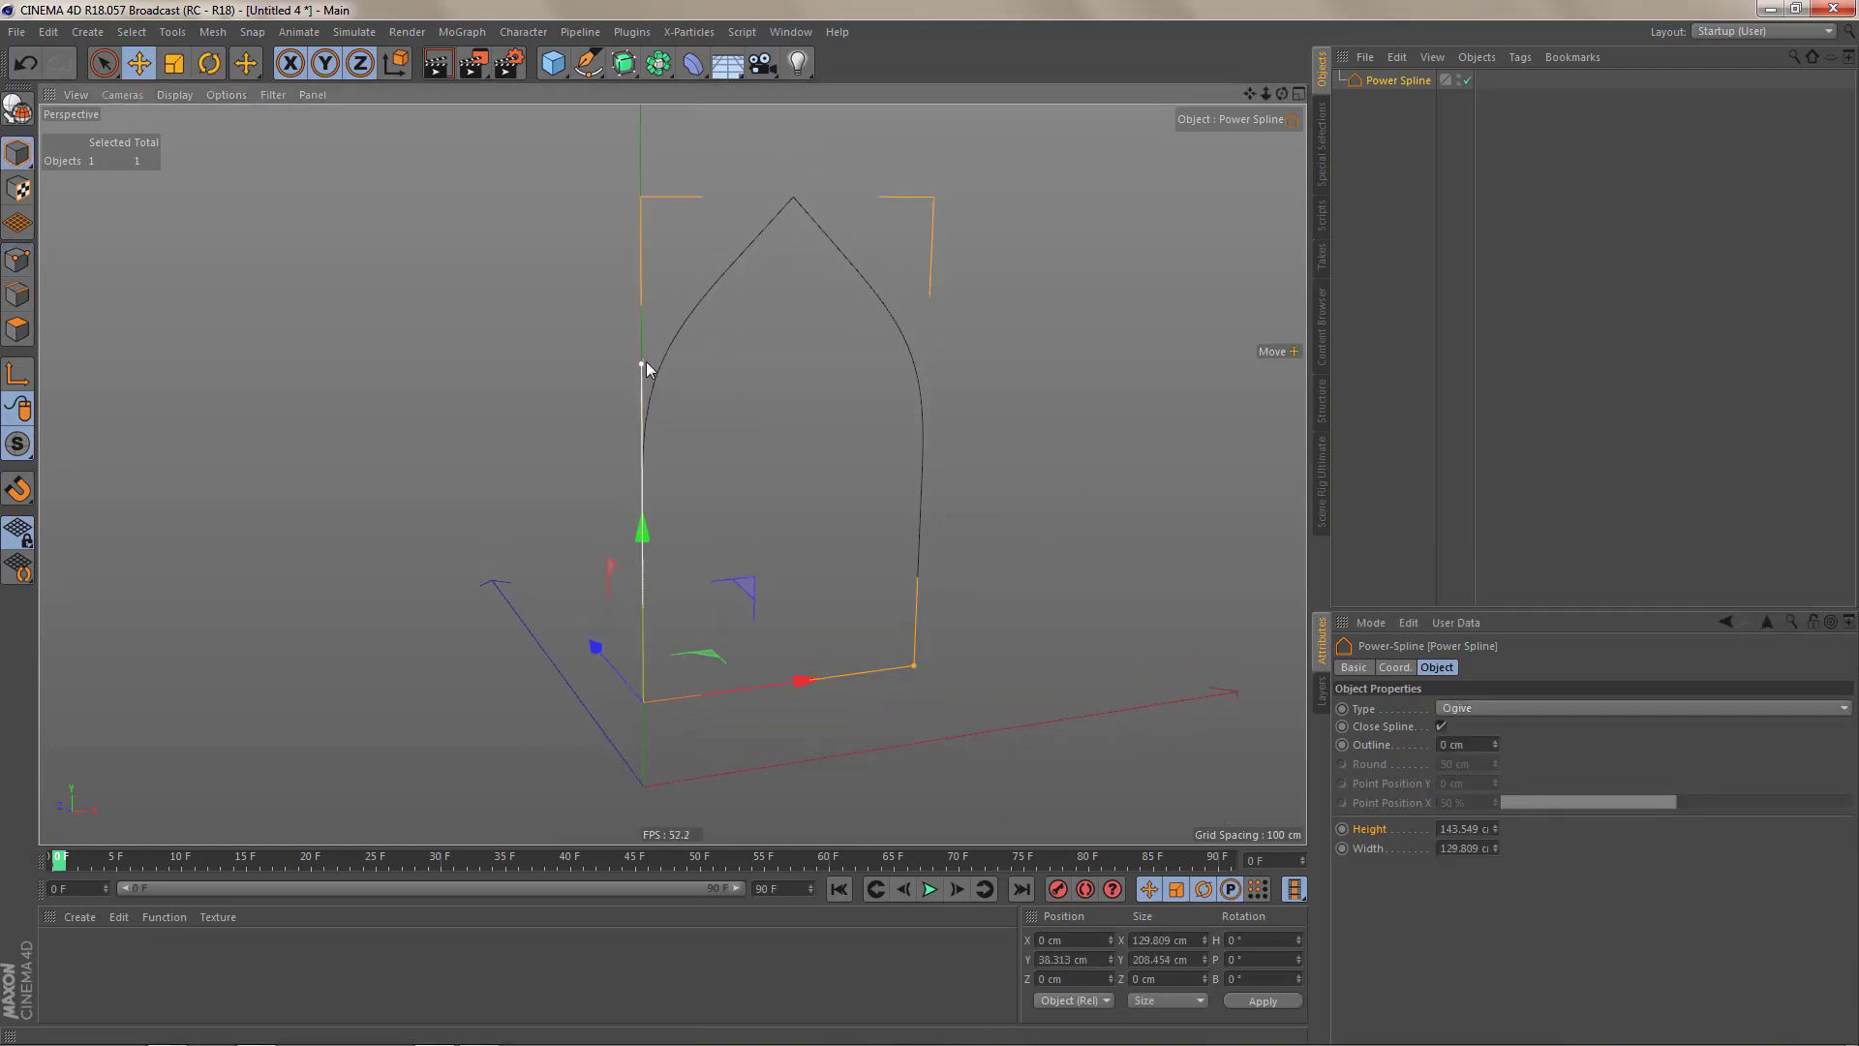
{"action": "left_click_drag", "start_coordinate": [646, 363], "coordinate": [643, 496]}
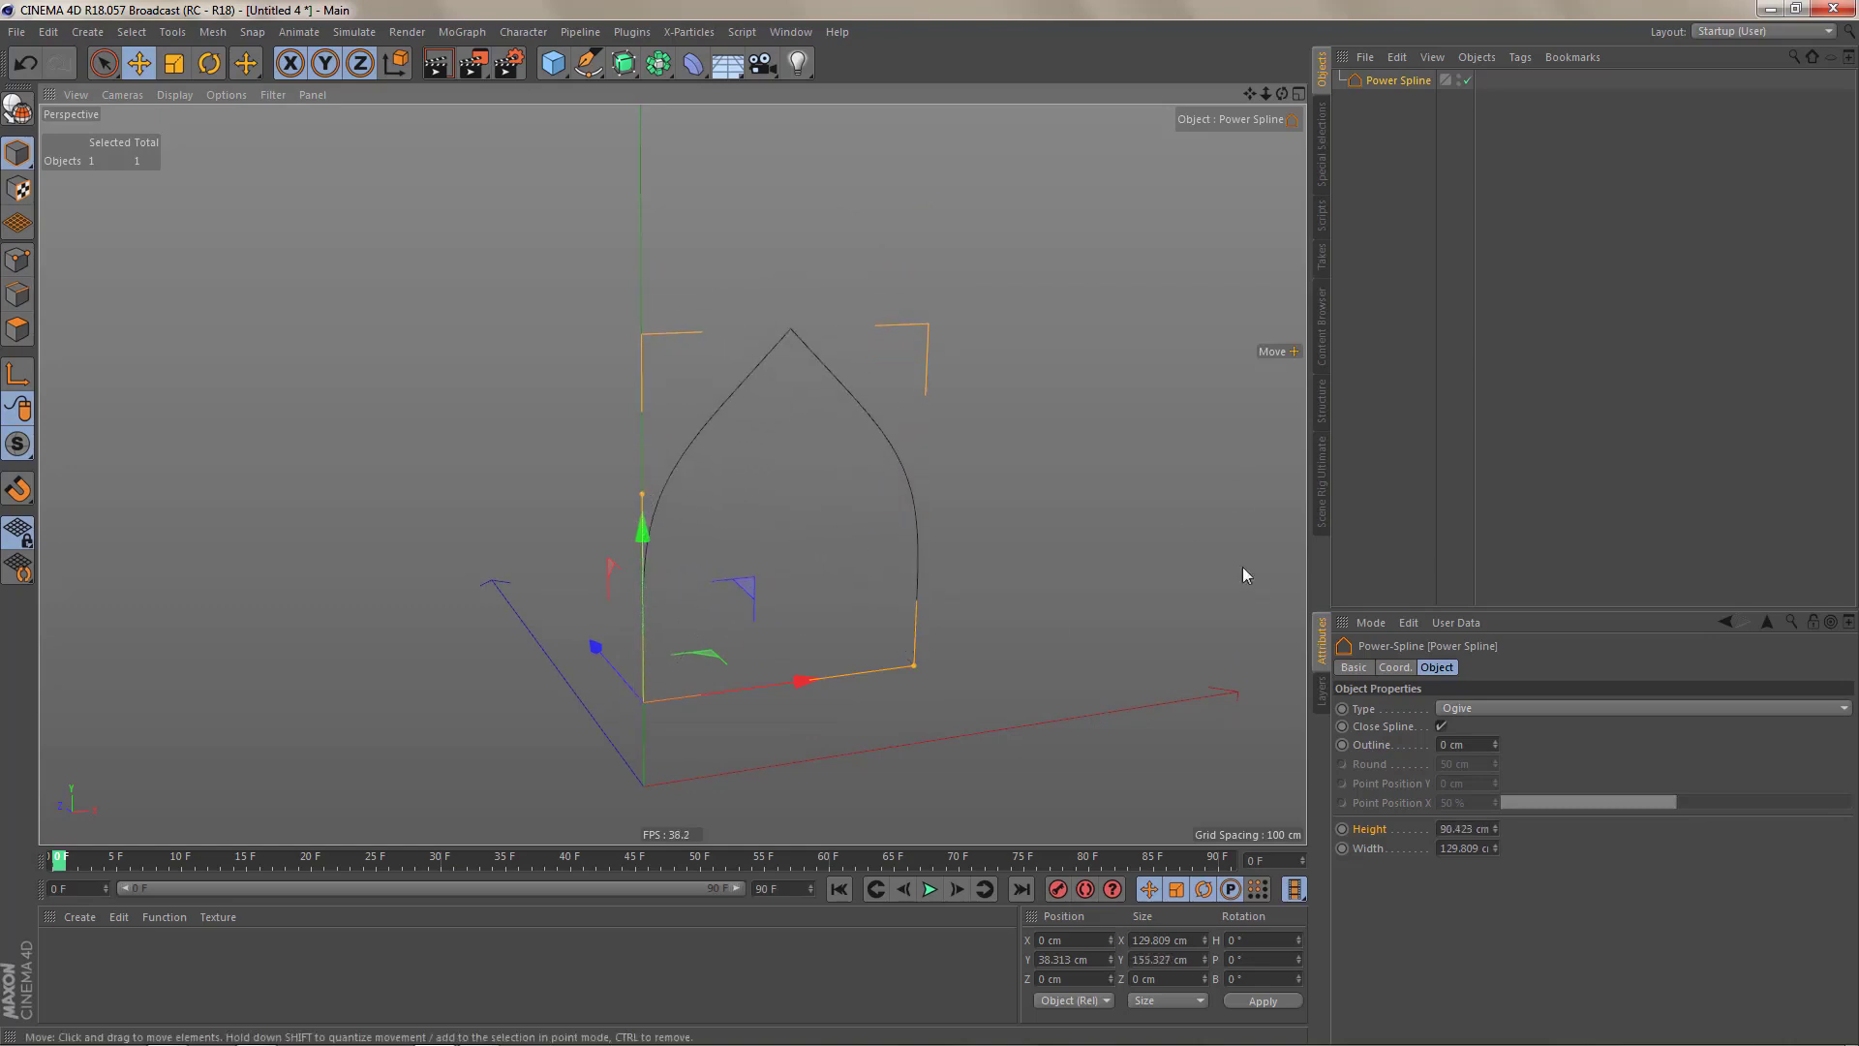
{"action": "left_click", "coordinate": [1484, 708]}
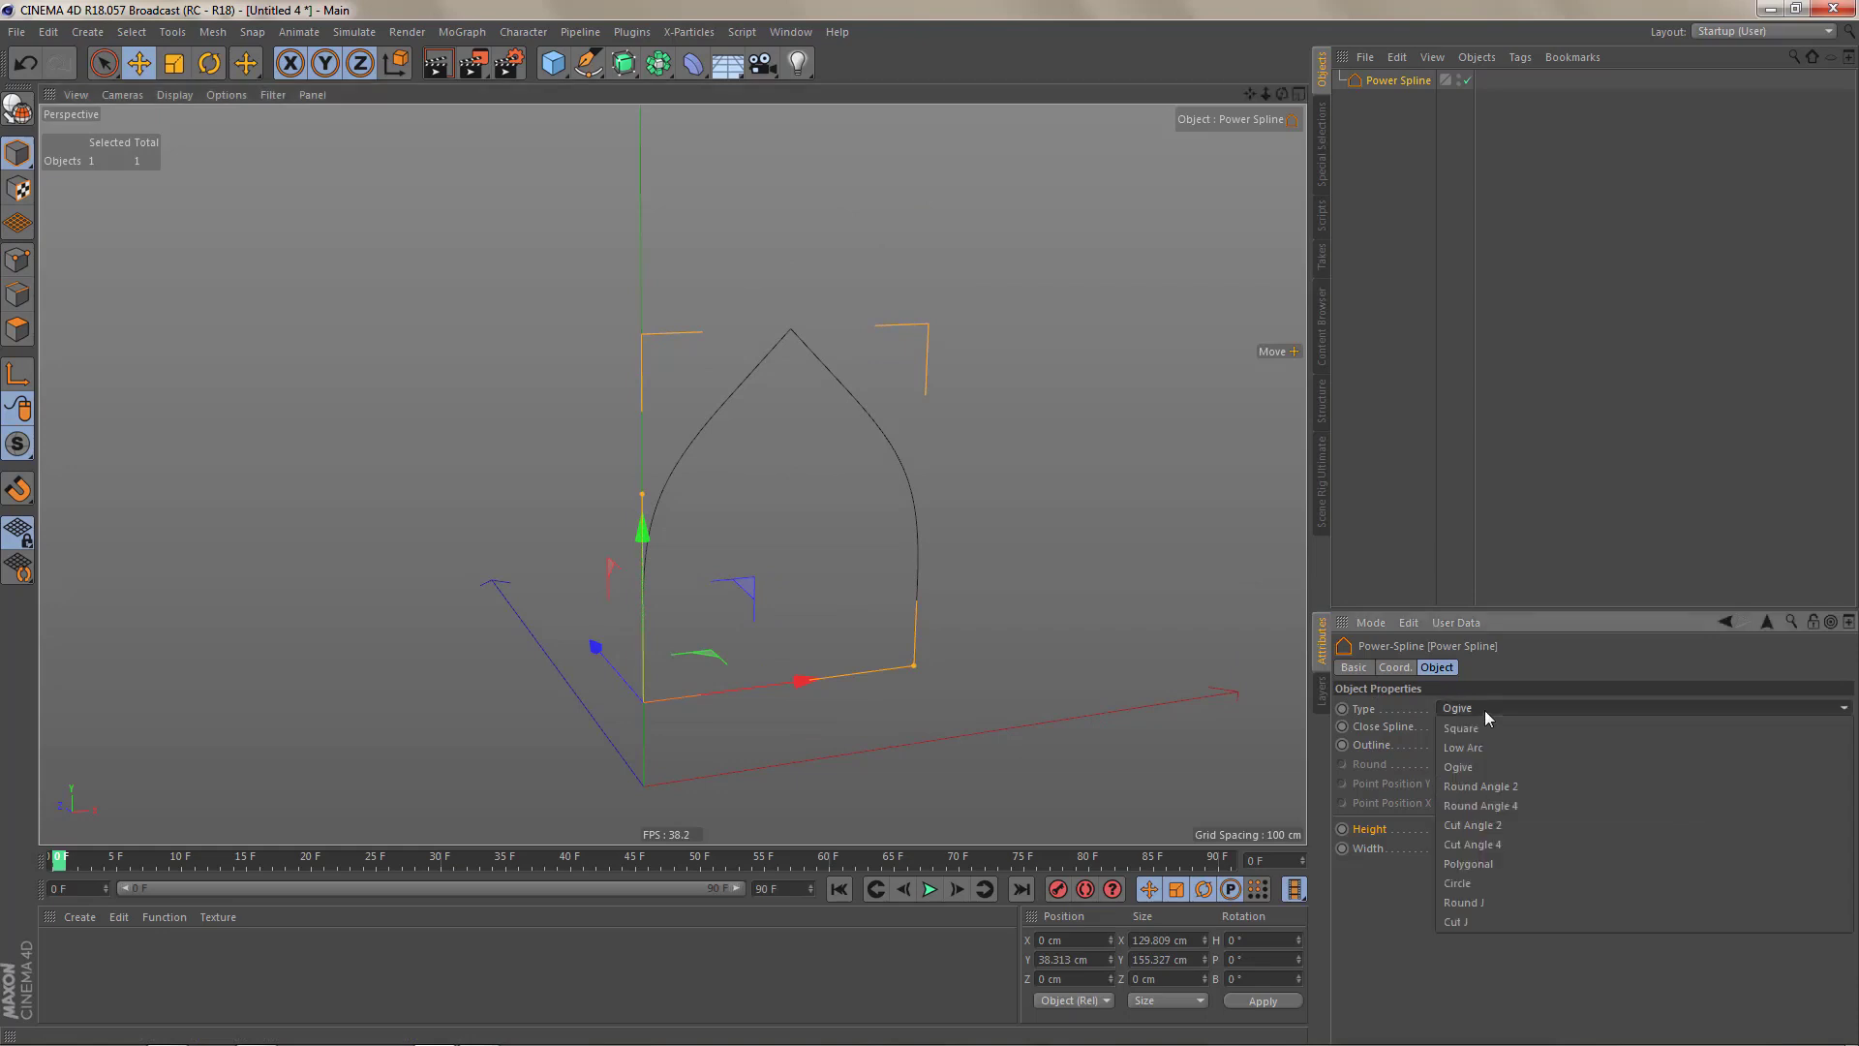
- Switch the Power Spline to Round Angle 2 with 104 cm rounding and raise its height to 146.568 cm
{"action": "left_click", "coordinate": [1514, 788]}
{"action": "left_click_drag", "start_coordinate": [905, 636], "coordinate": [808, 535], "text": "alt"}
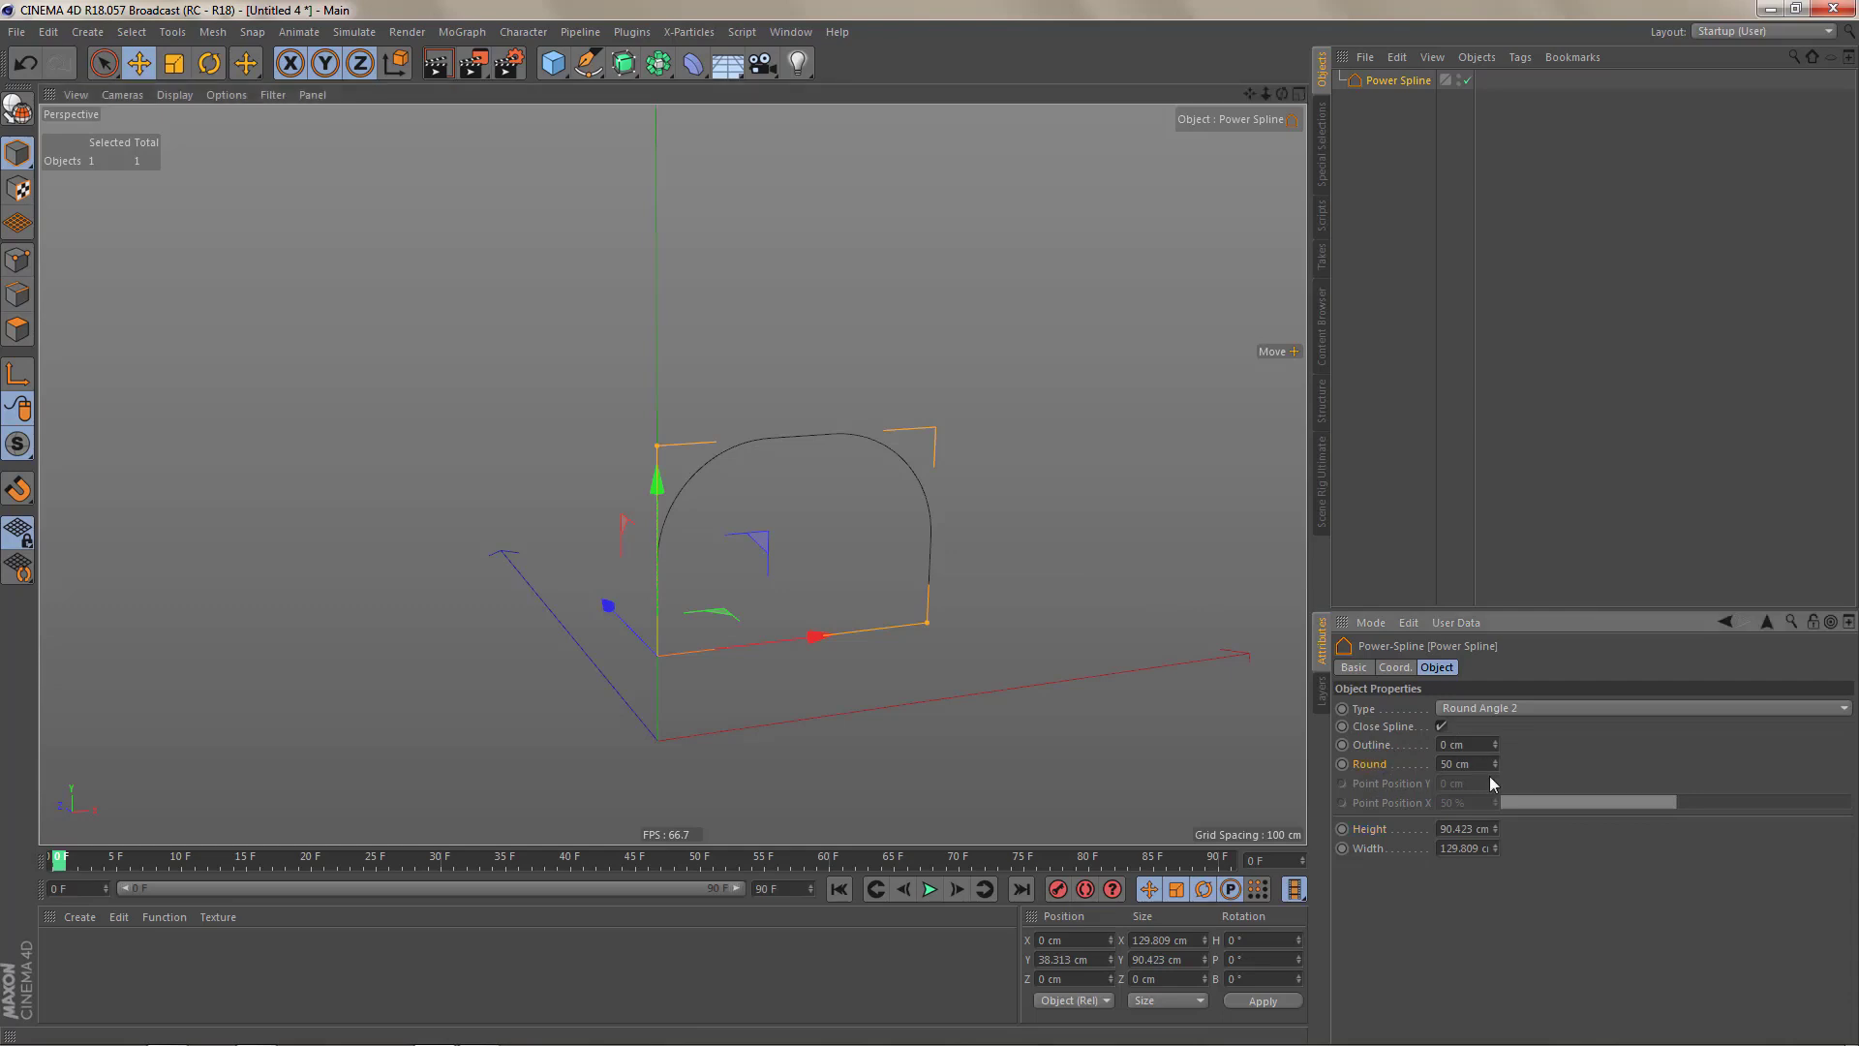
{"action": "mouse_move", "coordinate": [1495, 765]}
{"action": "left_mouse_down"}
{"action": "mouse_move", "coordinate": [1495, 804]}
{"action": "mouse_move", "coordinate": [1495, 736]}
{"action": "left_mouse_up"}
{"action": "left_click_drag", "start_coordinate": [657, 444], "coordinate": [656, 307]}
- Change the spline type to Round Angle 4 with 50 cm corner rounding
{"action": "left_click", "coordinate": [1495, 708]}
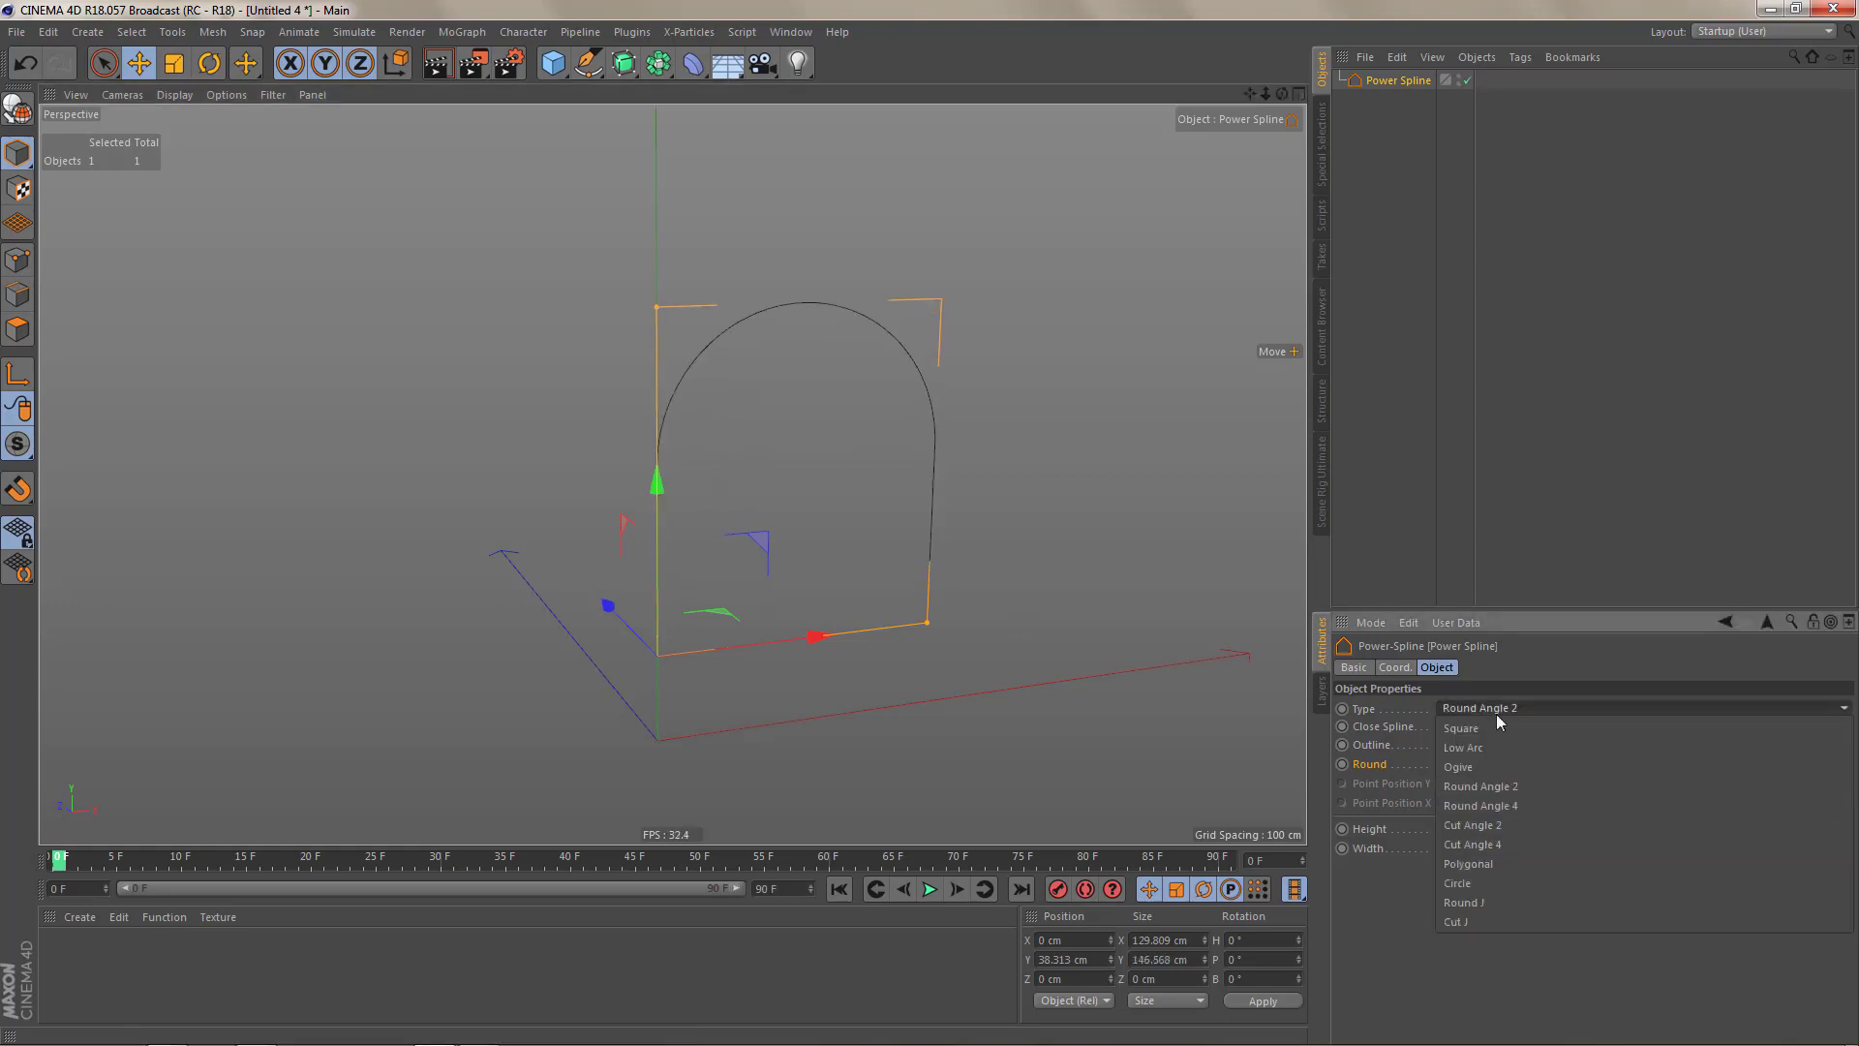
{"action": "left_click", "coordinate": [1521, 814]}
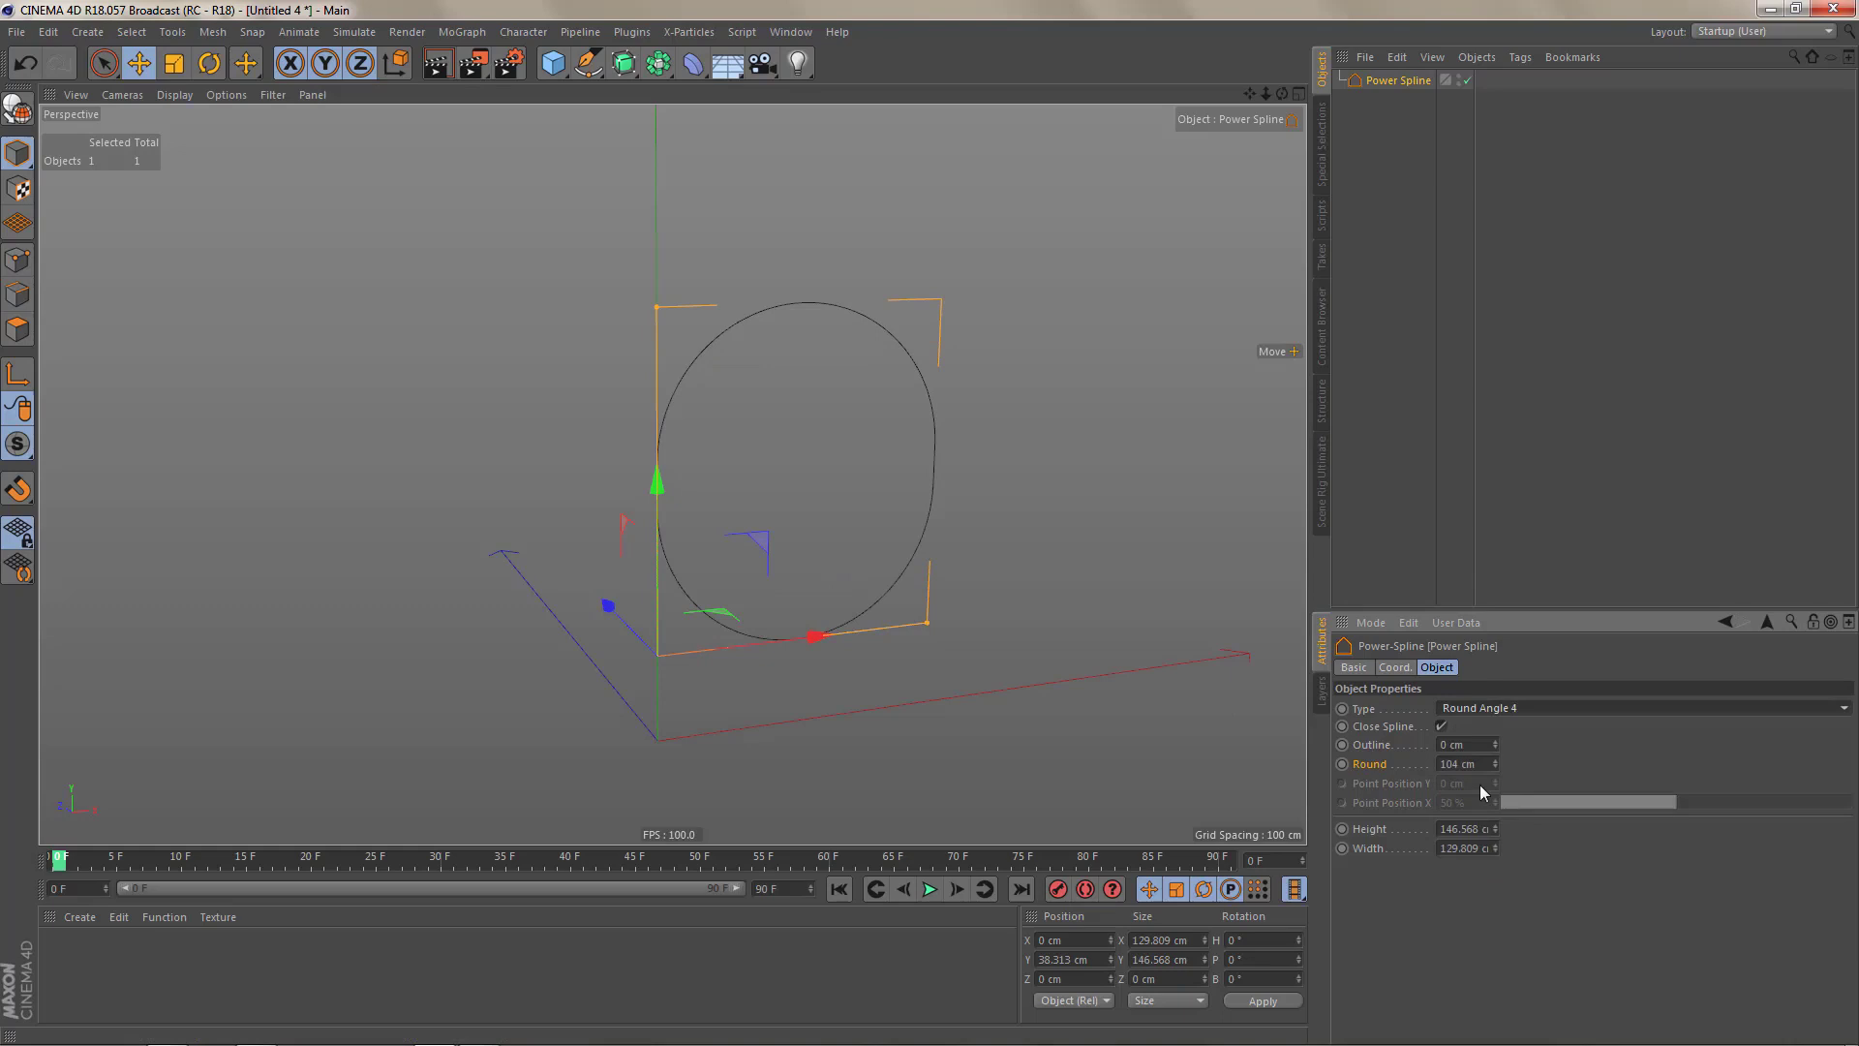
{"action": "right_click", "coordinate": [1500, 766]}
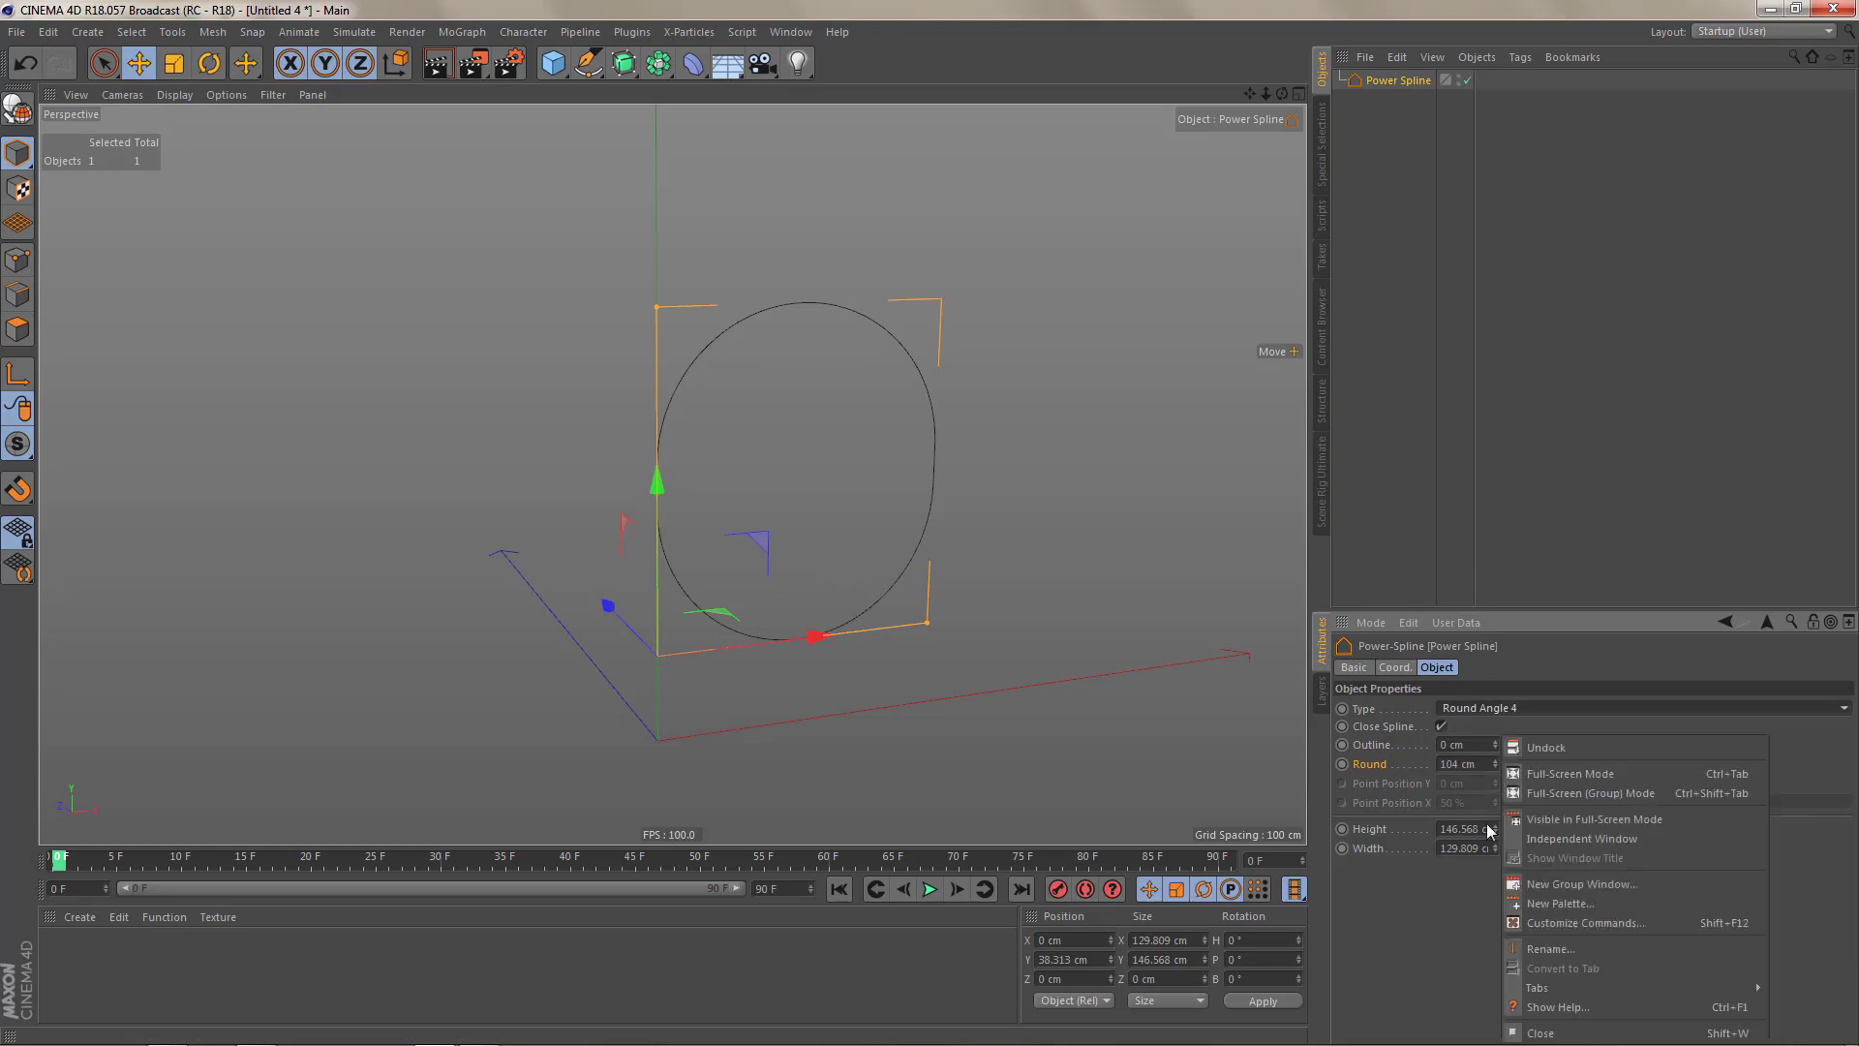
{"action": "left_click", "coordinate": [1516, 731]}
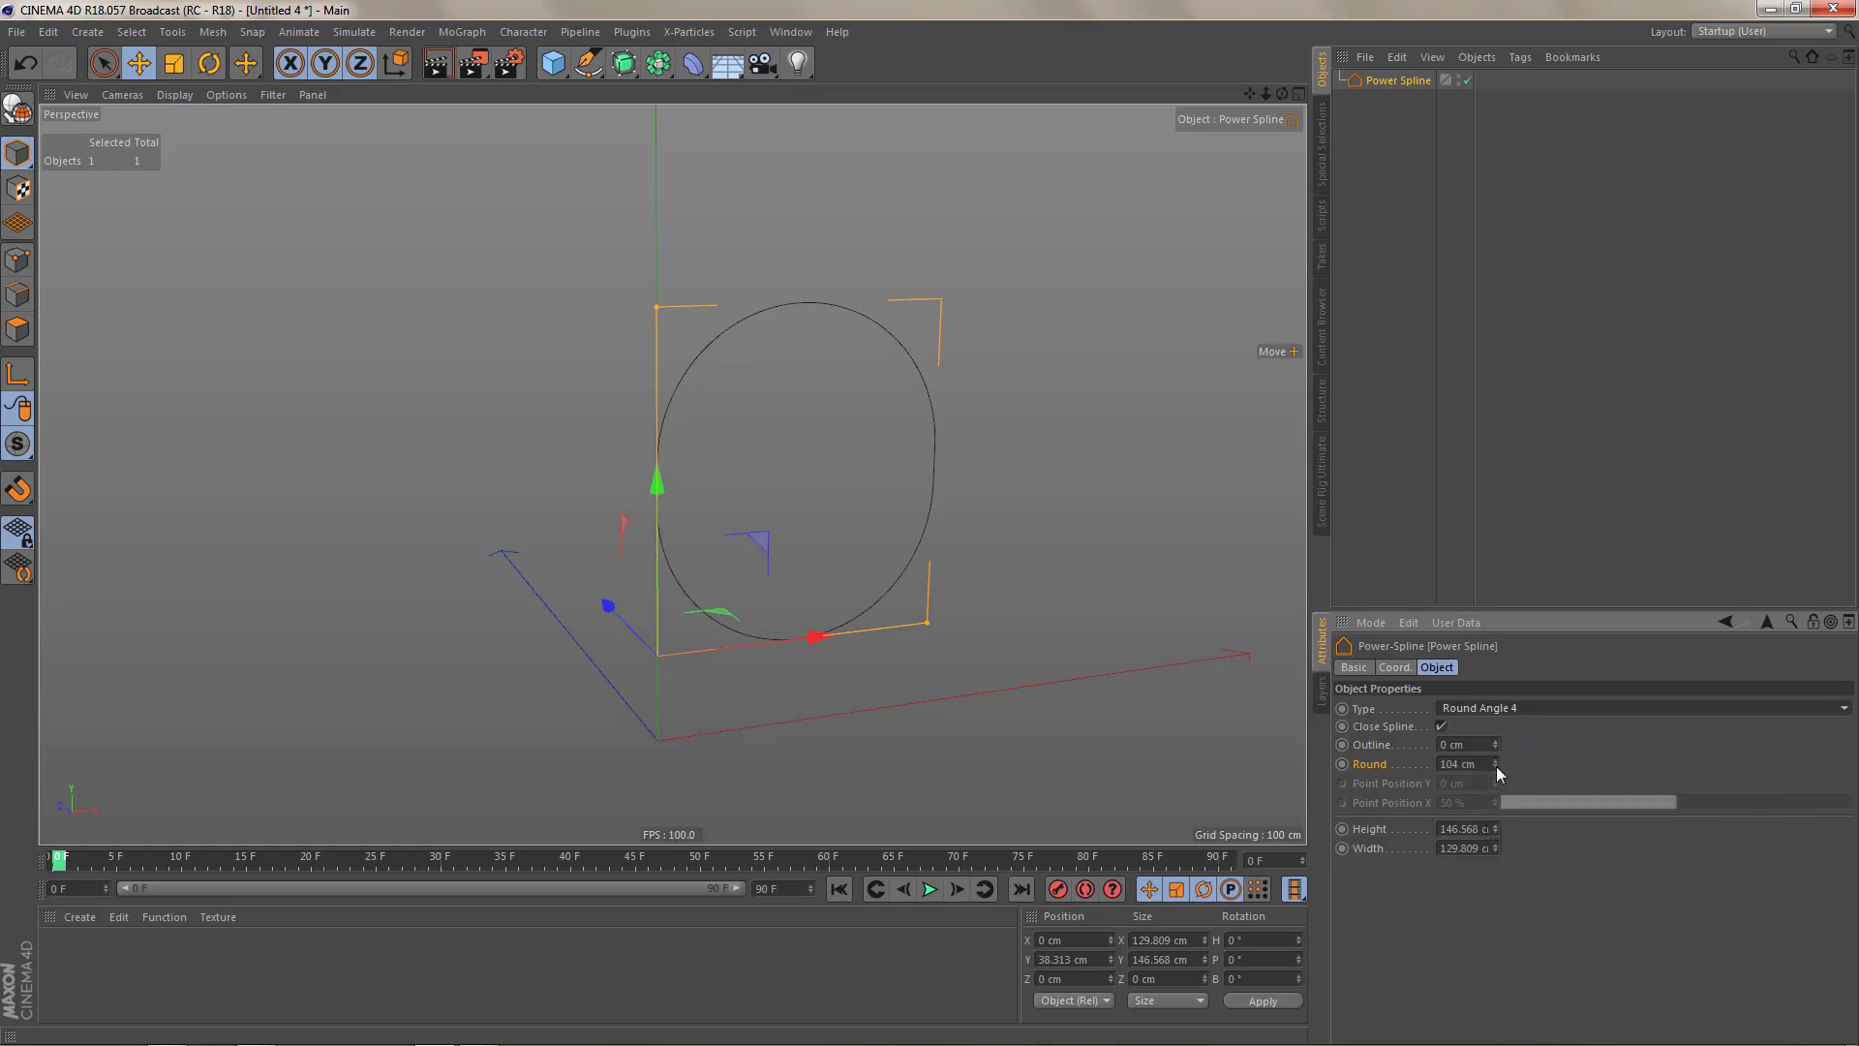
{"action": "left_click_drag", "start_coordinate": [1495, 764], "coordinate": [1491, 775]}
- Size the spline 200 cm high and 150 cm wide
{"action": "left_click", "coordinate": [1491, 831]}
{"action": "type", "text": "200"}
{"action": "key", "text": "Tab"}
{"action": "type", "text": "150"}
{"action": "key", "text": "Return"}
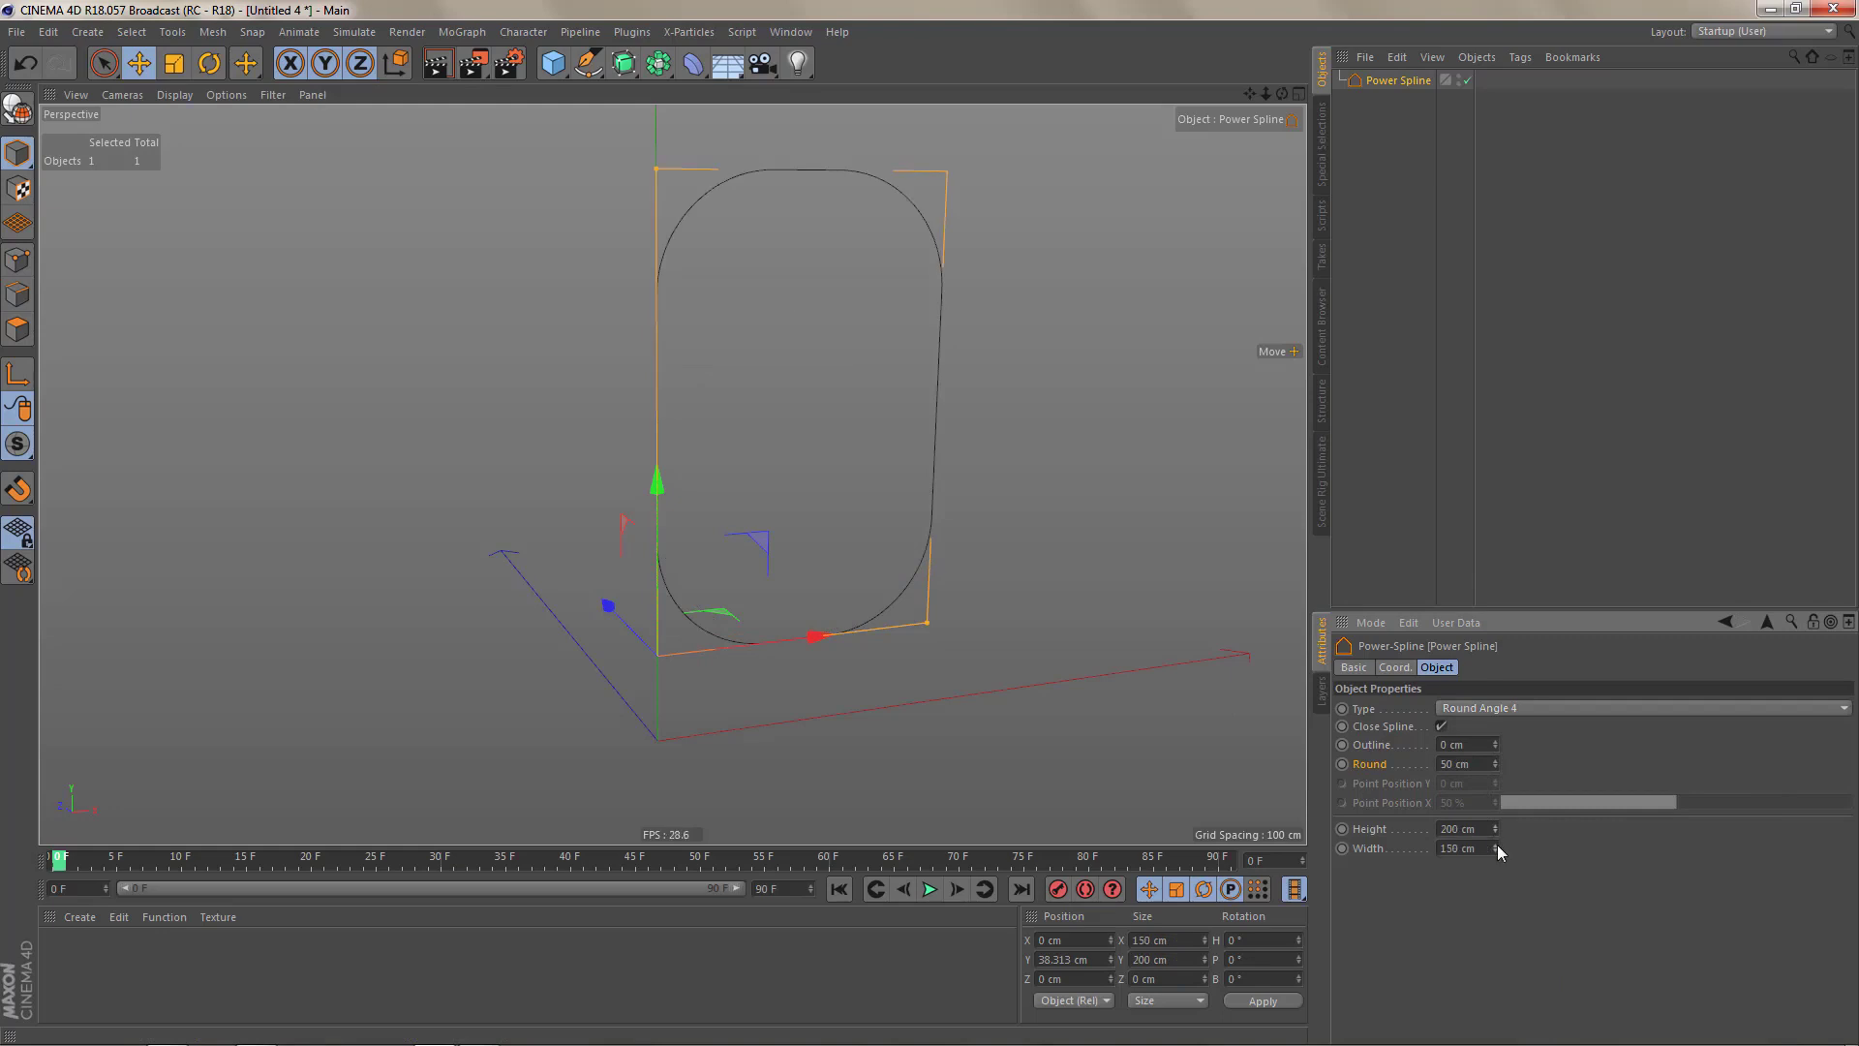
- Try the Cut Angle 2 shape, then settle on Cut Angle 4 so every corner is chamfered
{"action": "left_click", "coordinate": [1479, 711]}
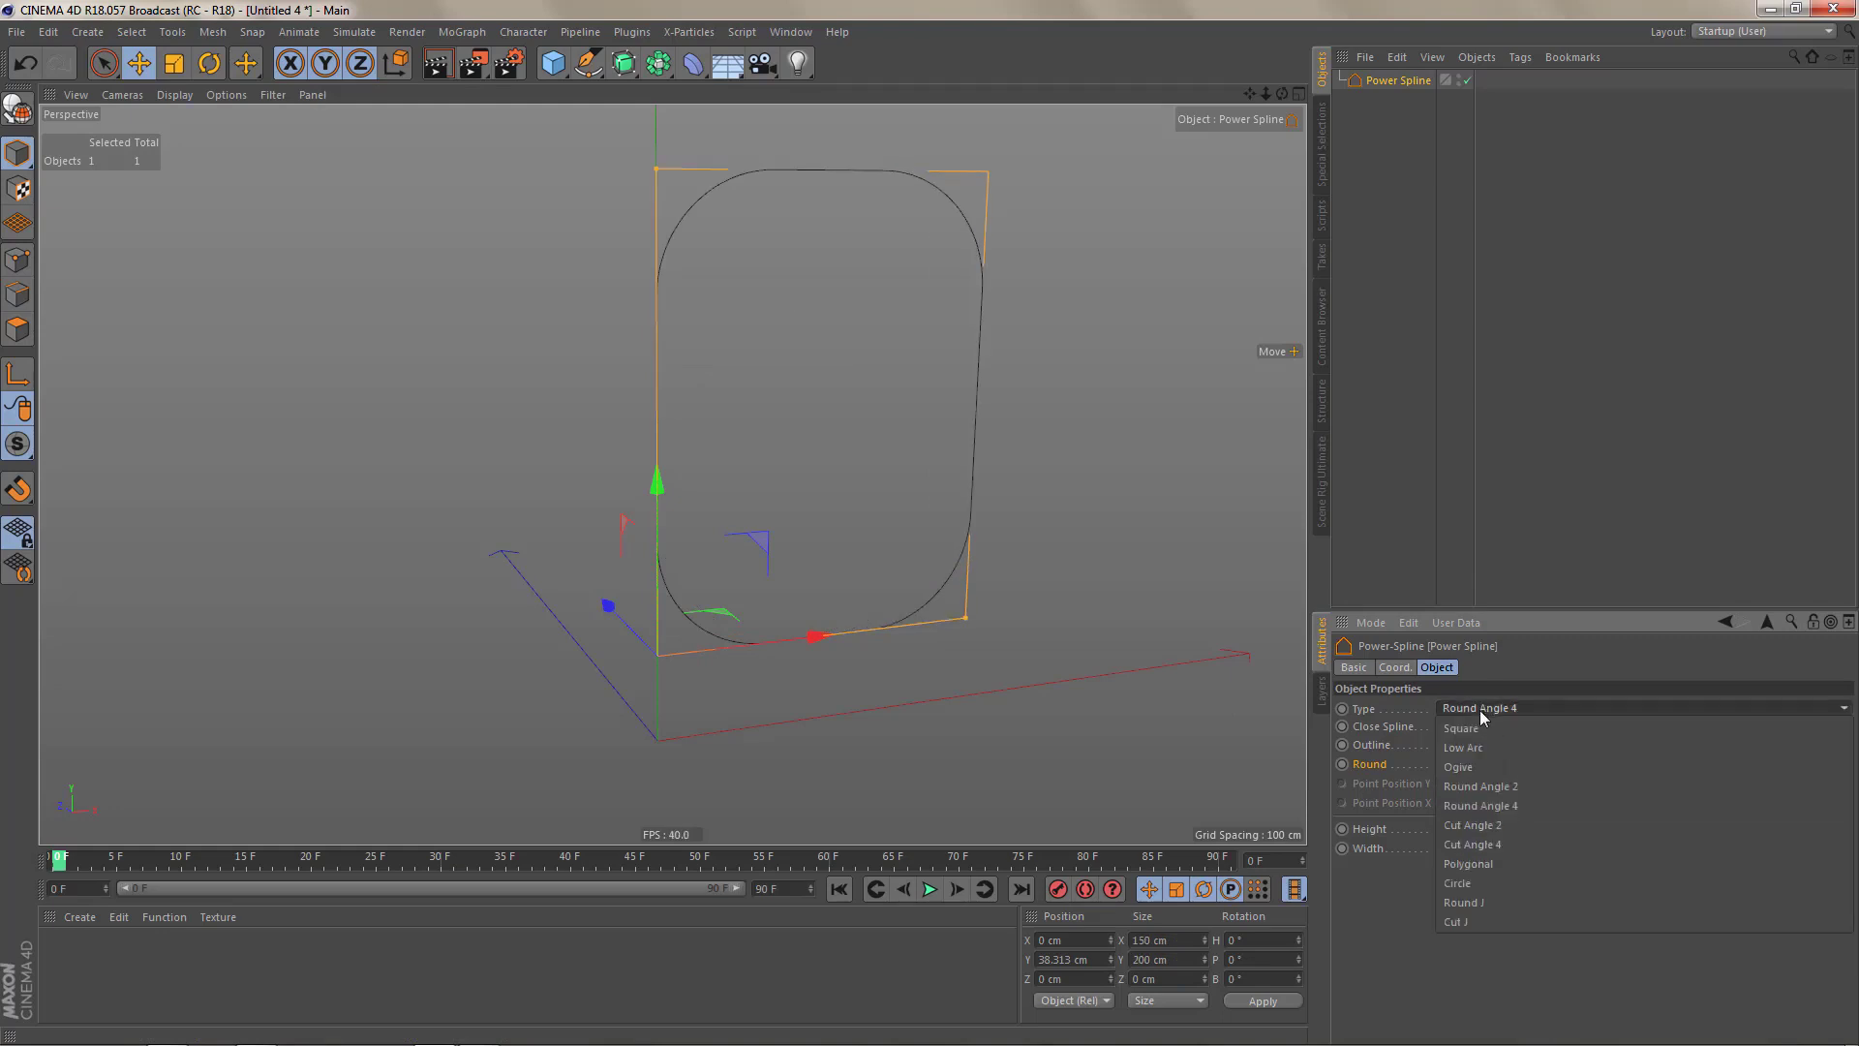
{"action": "left_click", "coordinate": [1514, 827]}
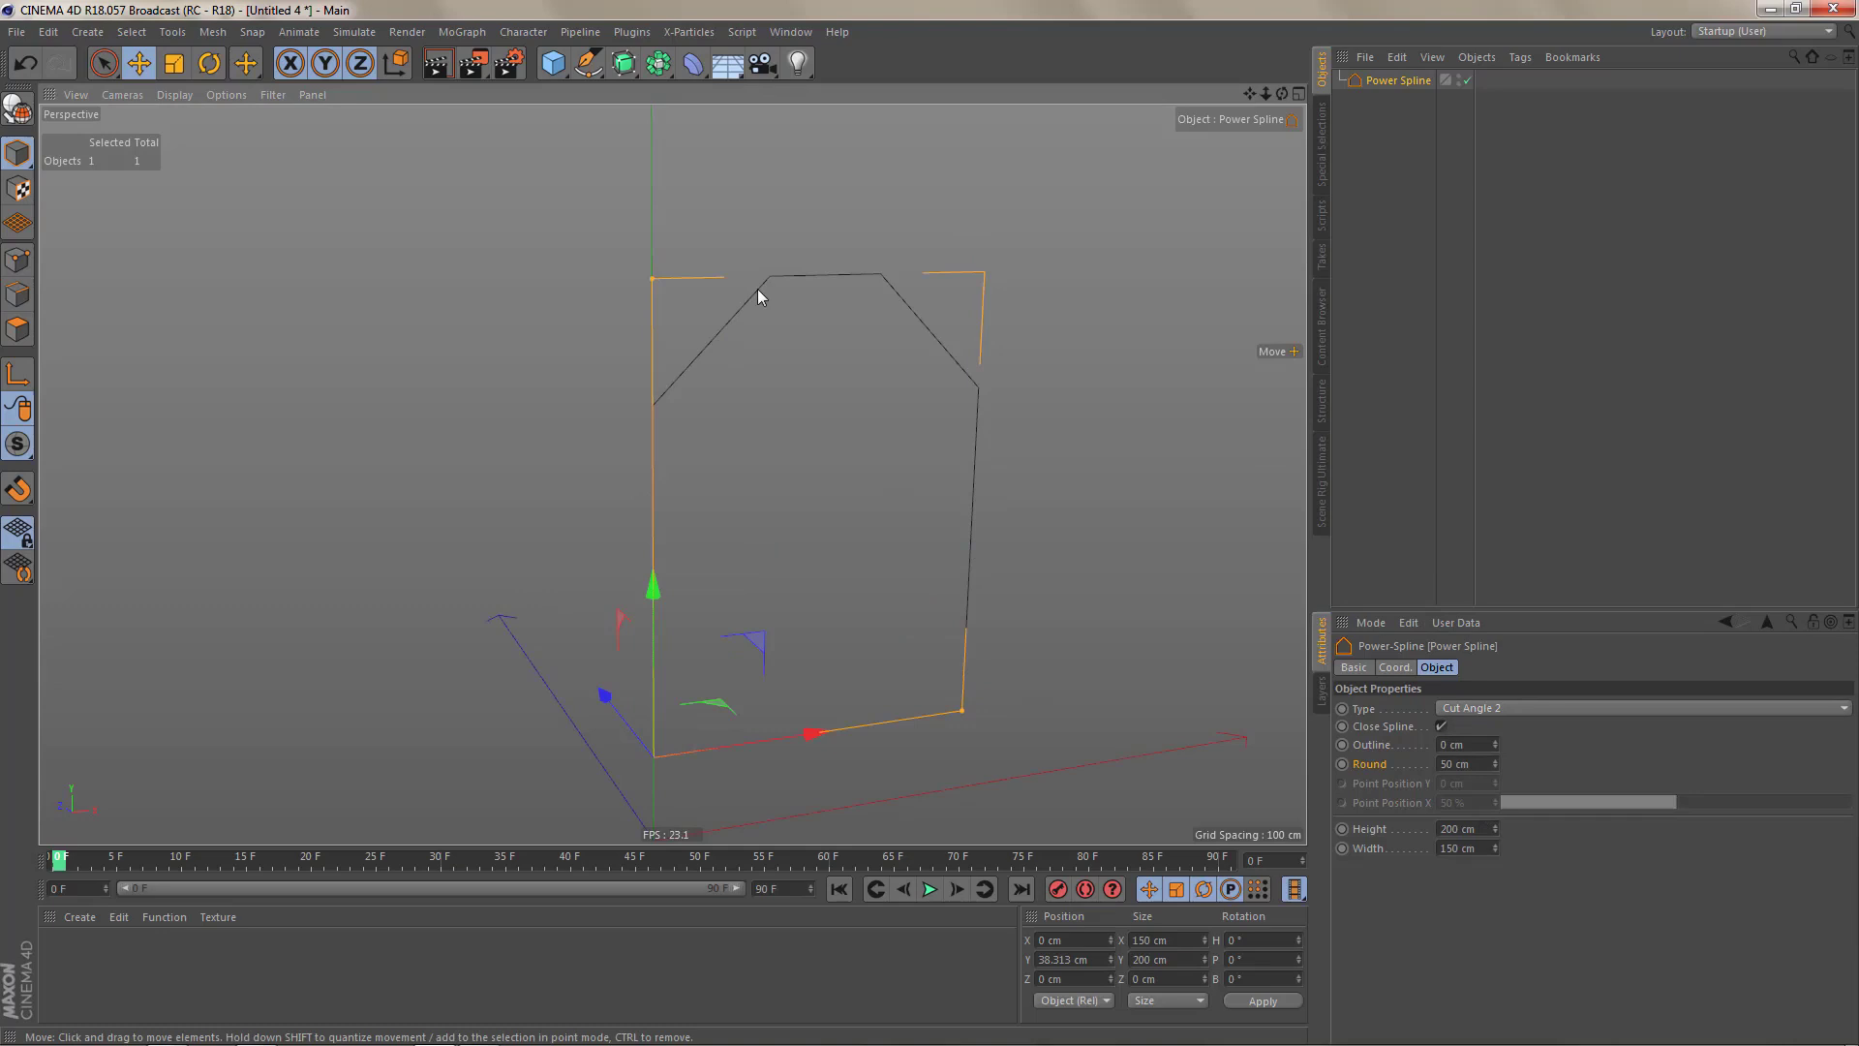
{"action": "left_click", "coordinate": [1483, 711]}
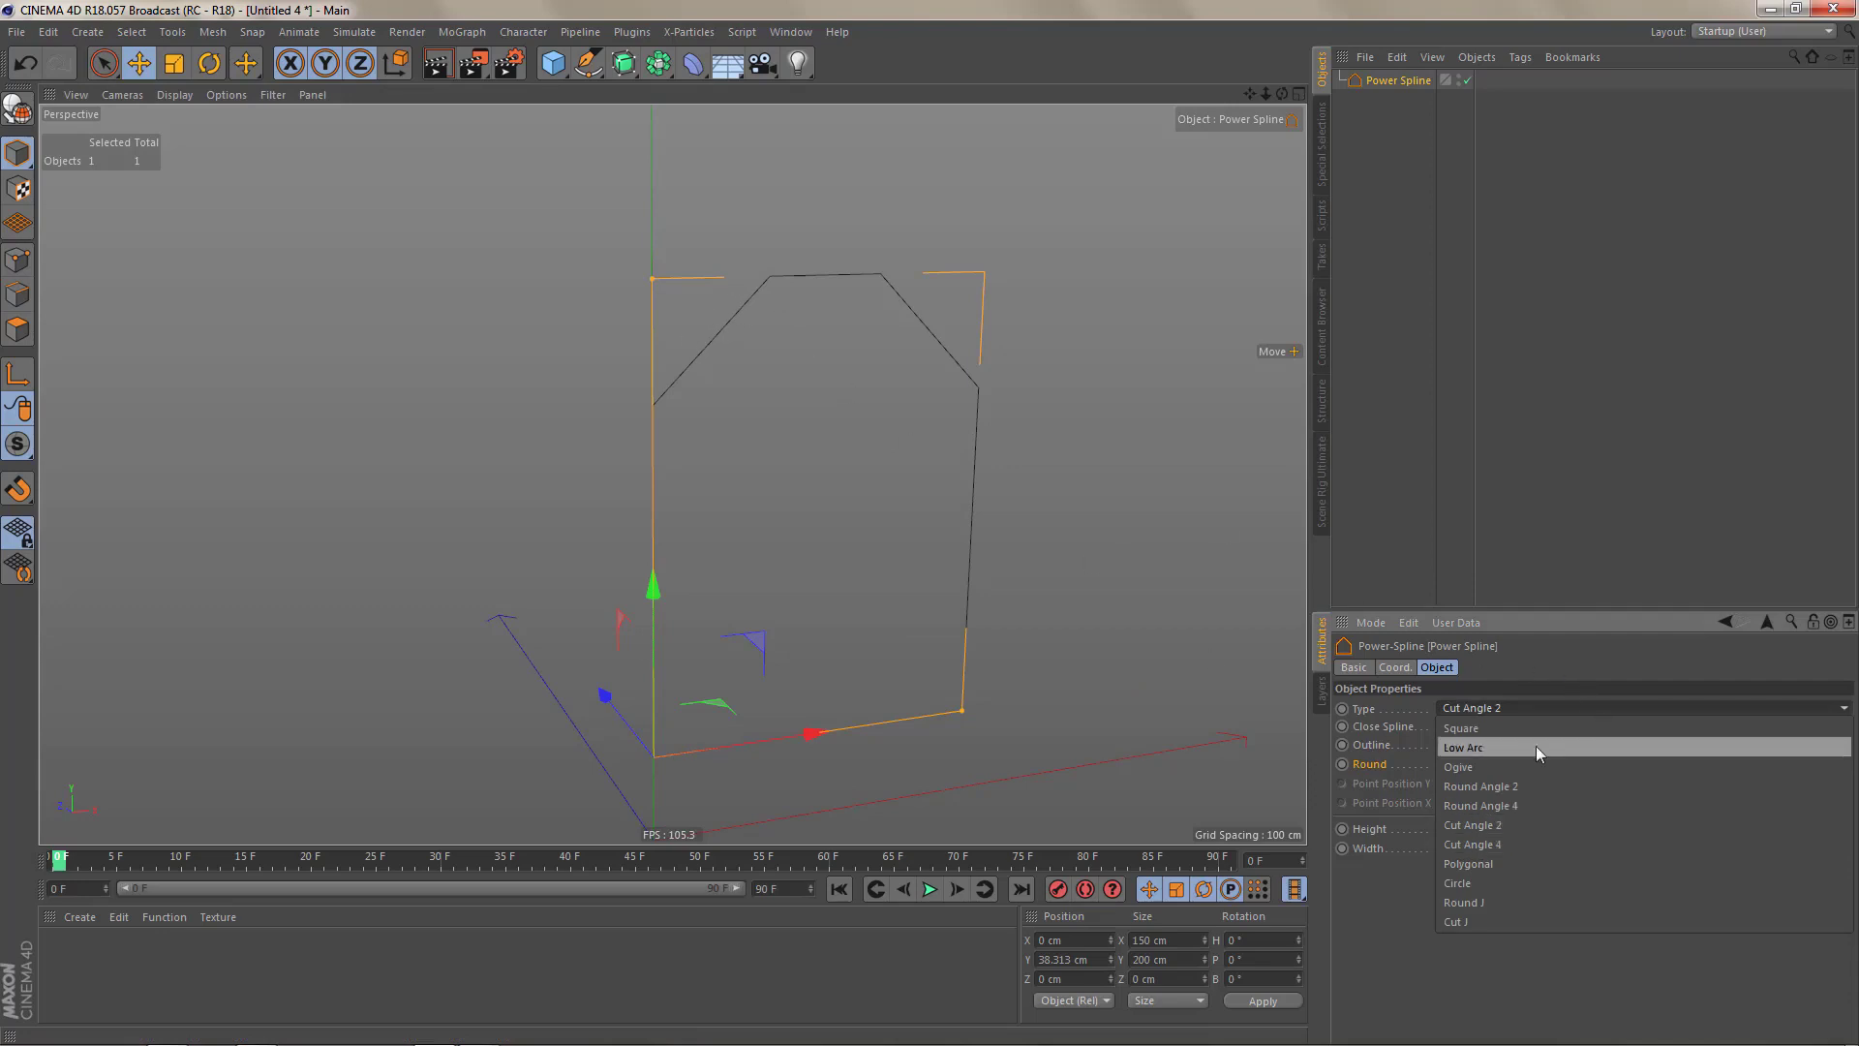
{"action": "left_click", "coordinate": [1530, 840]}
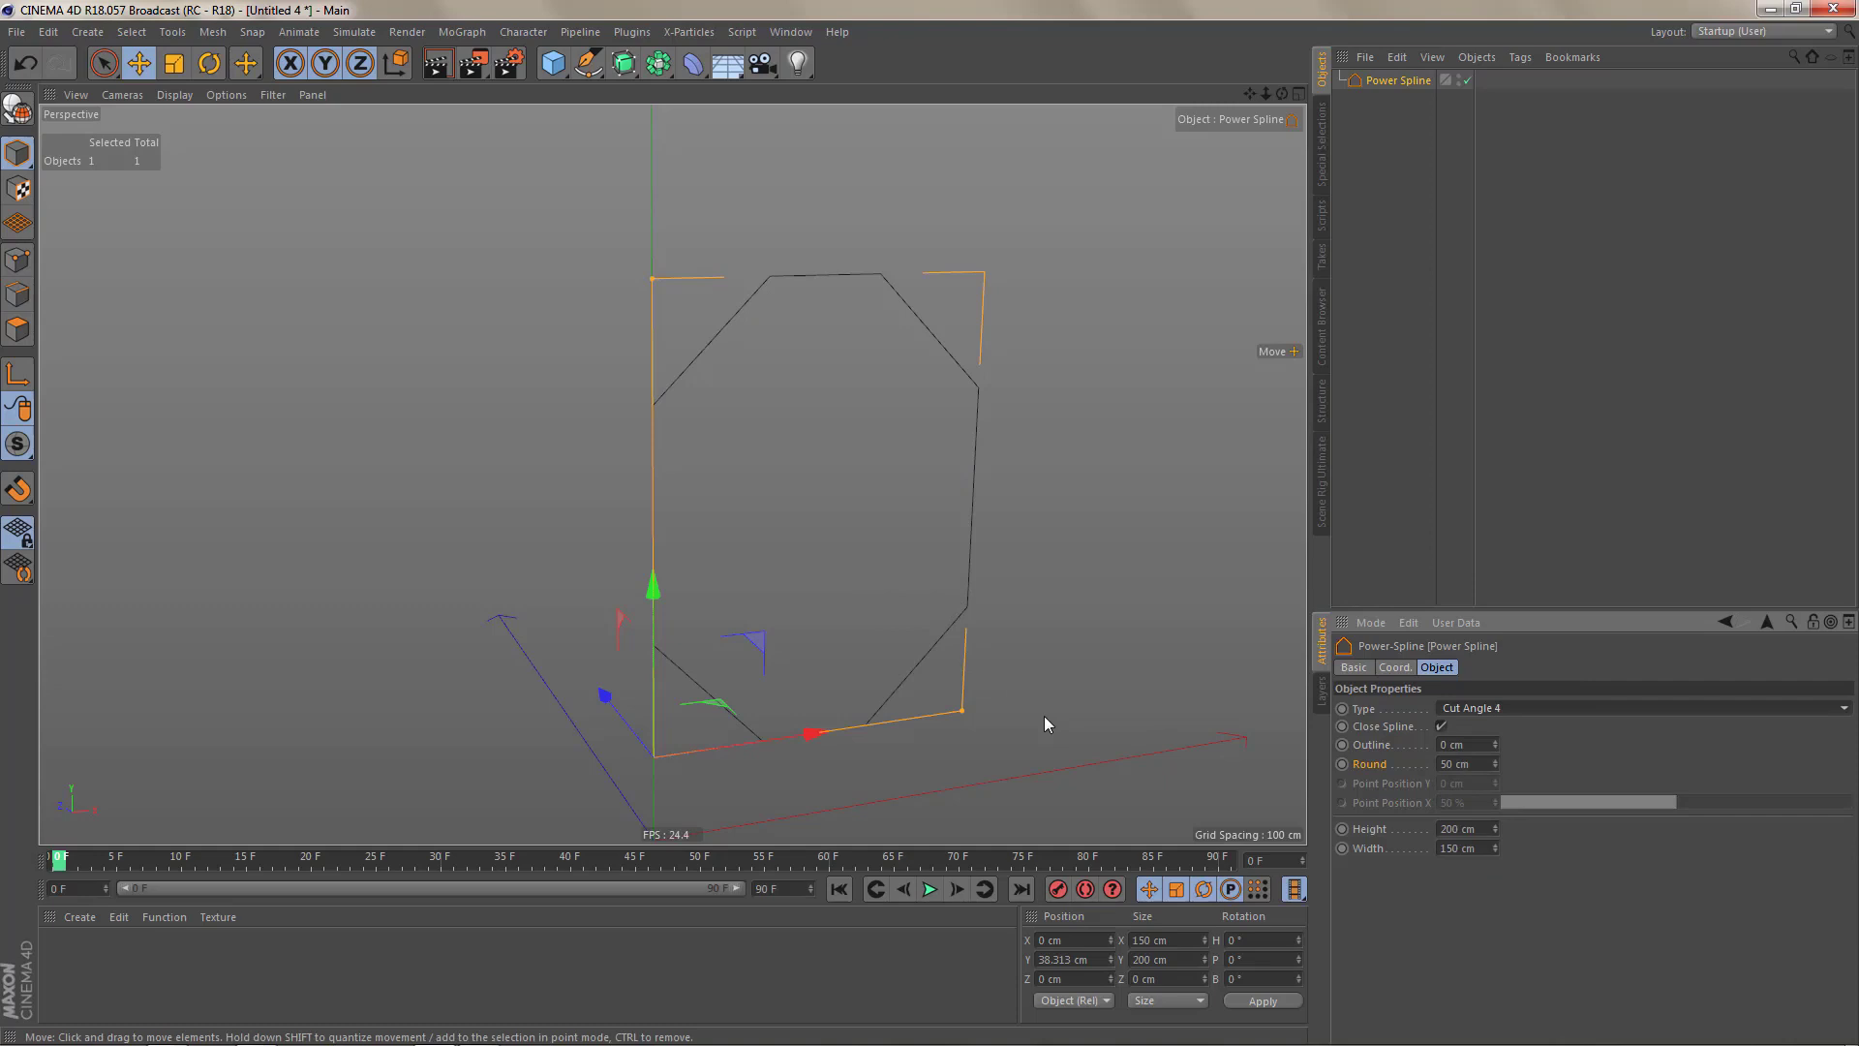
- Change the spline type to Polygonal
{"action": "left_click", "coordinate": [1474, 708]}
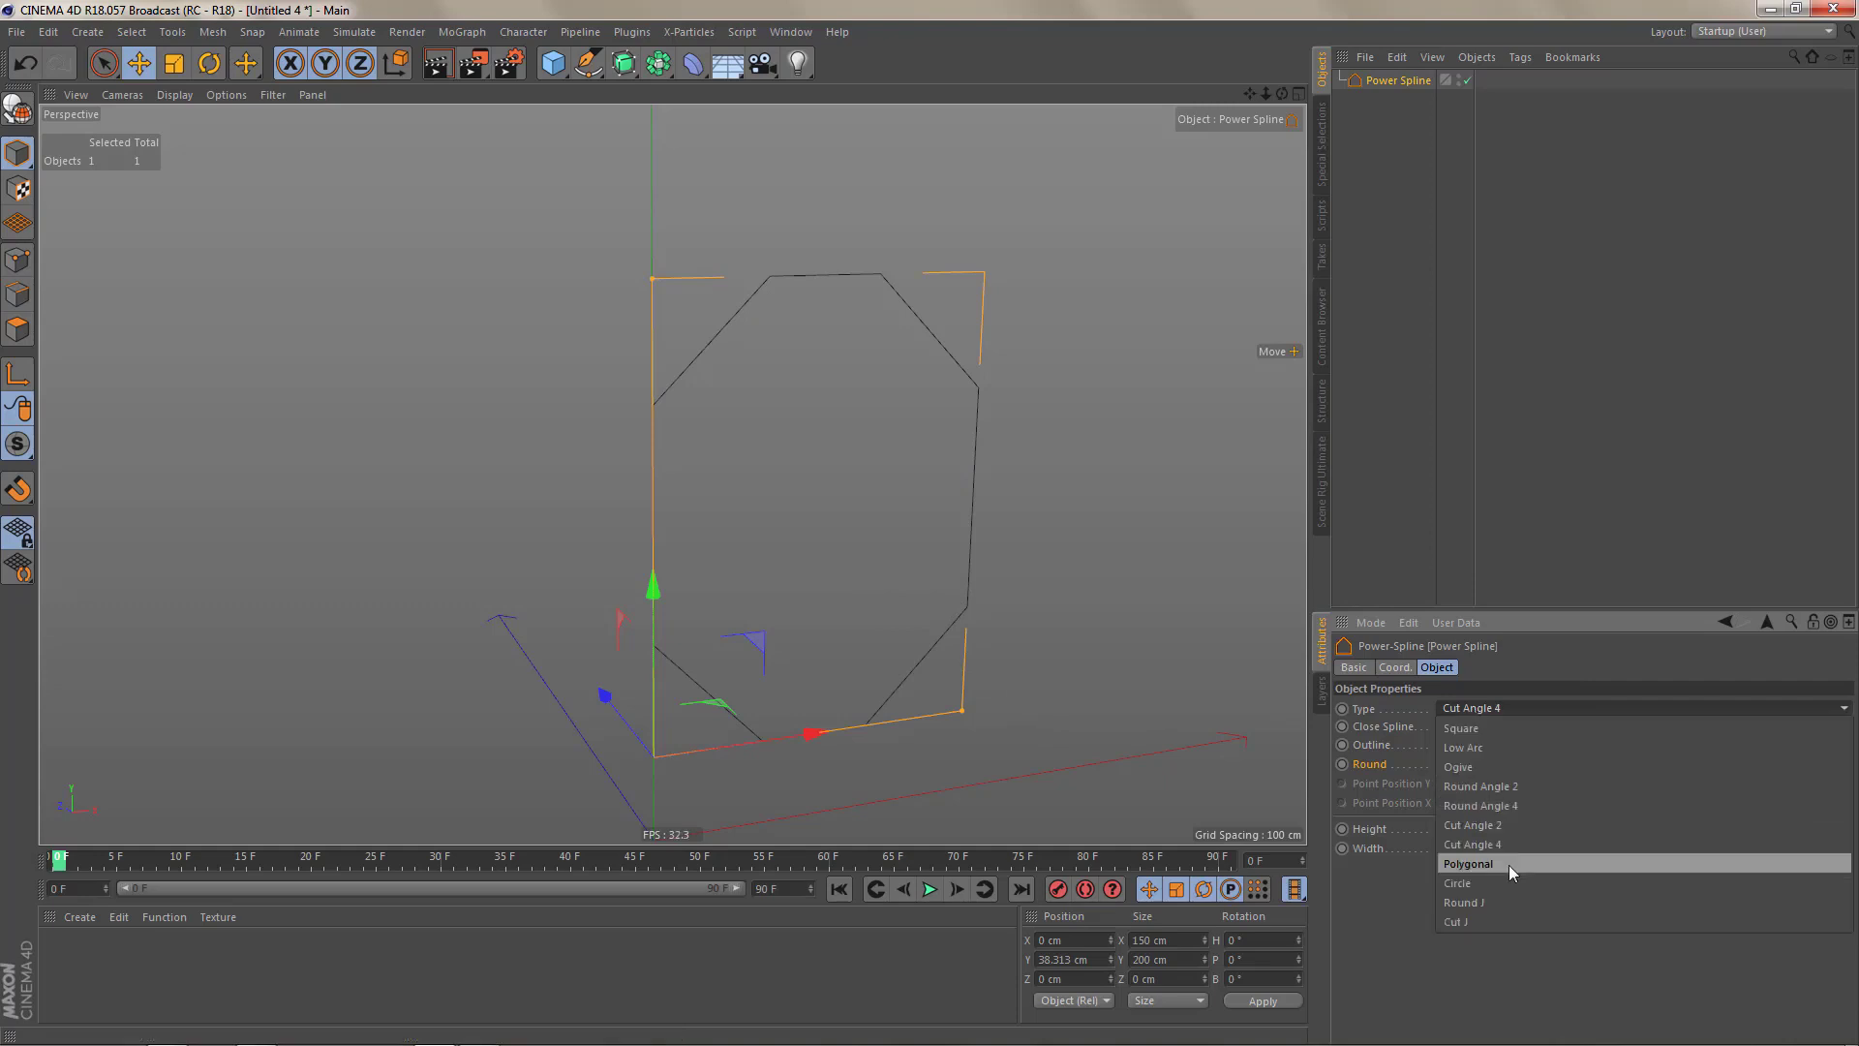
{"action": "left_click", "coordinate": [1508, 863]}
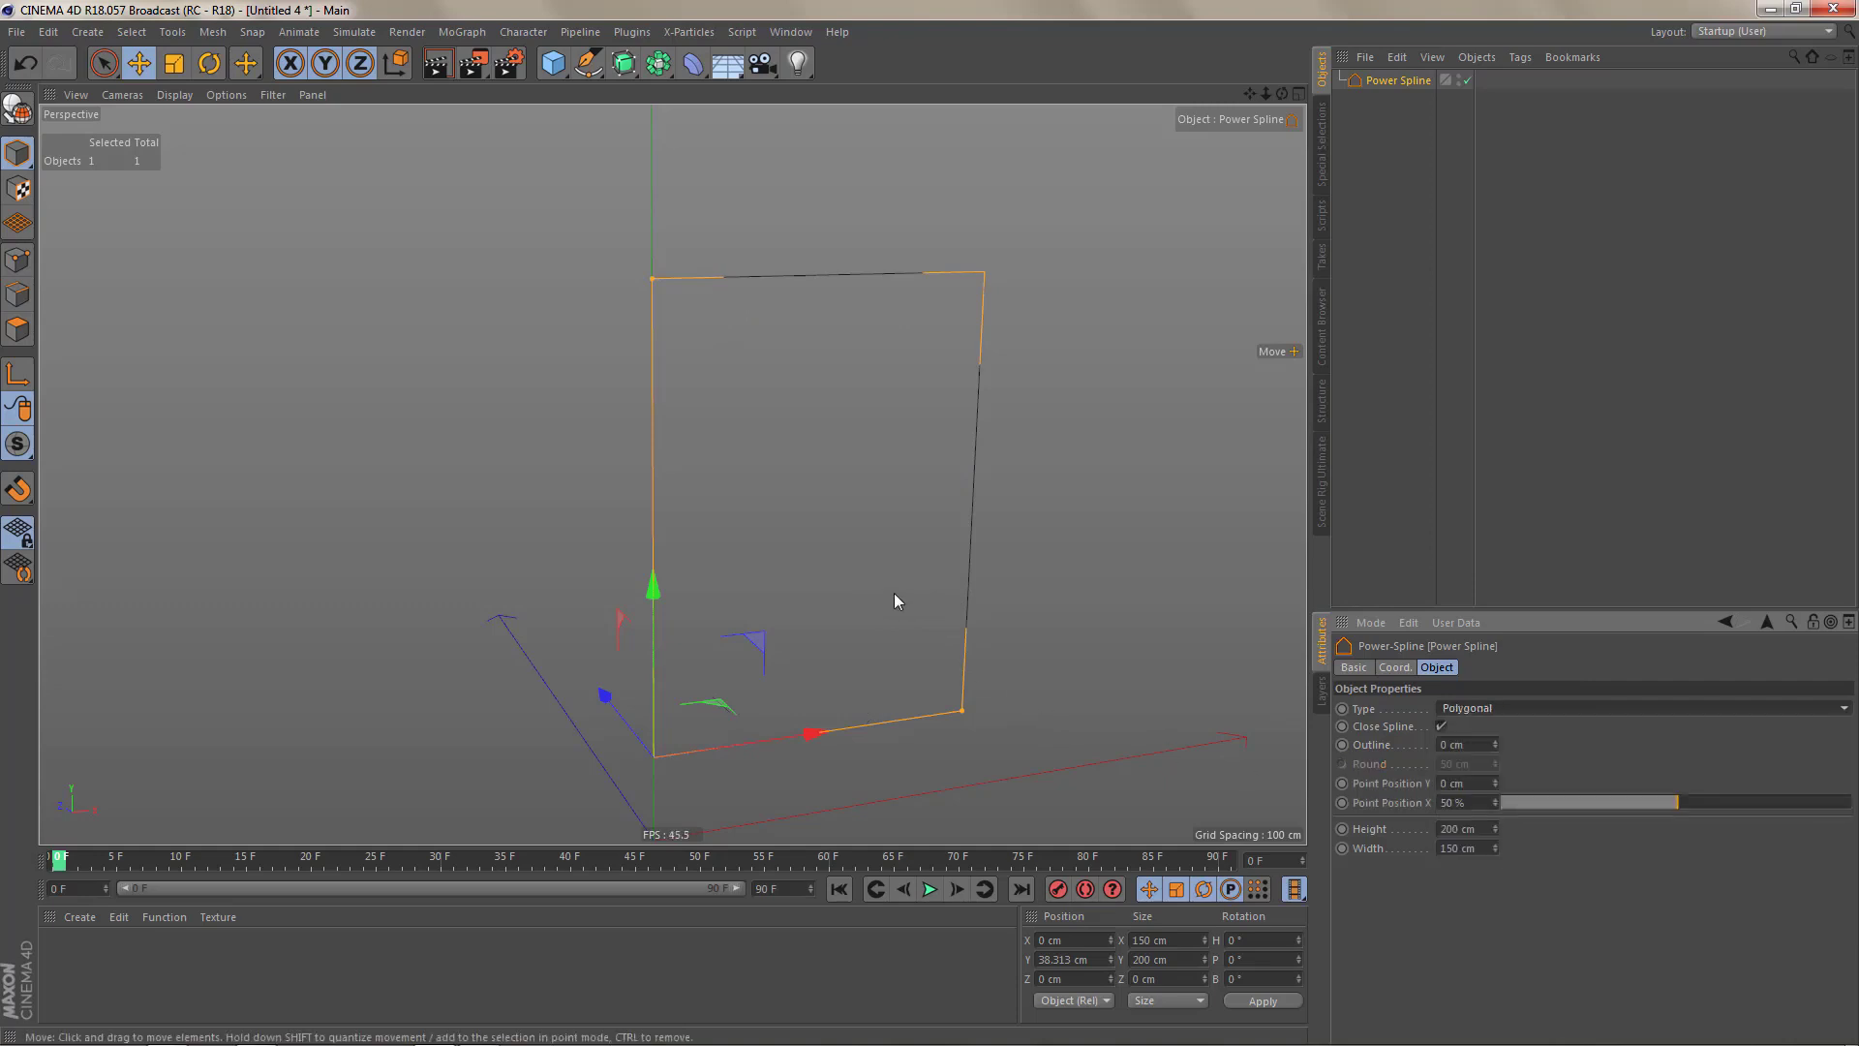
{"action": "middle_click_drag", "start_coordinate": [897, 591], "coordinate": [871, 582], "text": "alt"}
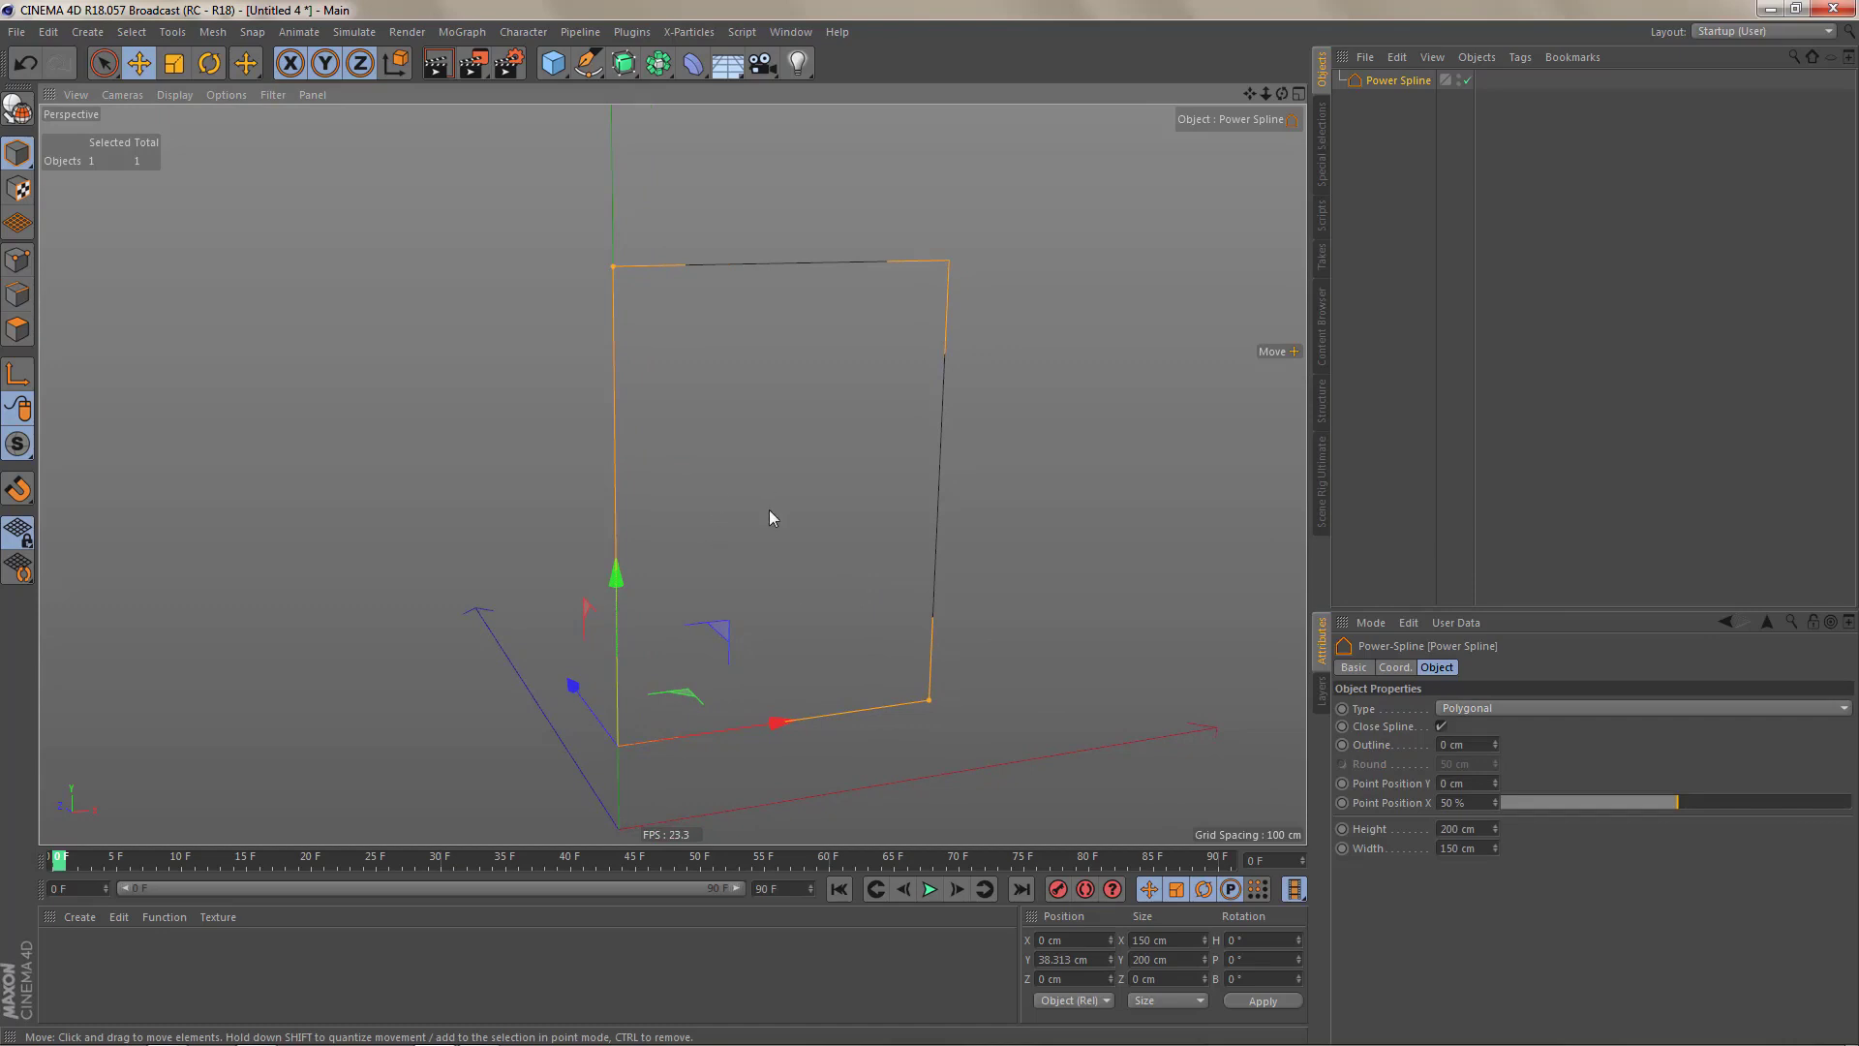
{"action": "left_click", "coordinate": [1520, 715]}
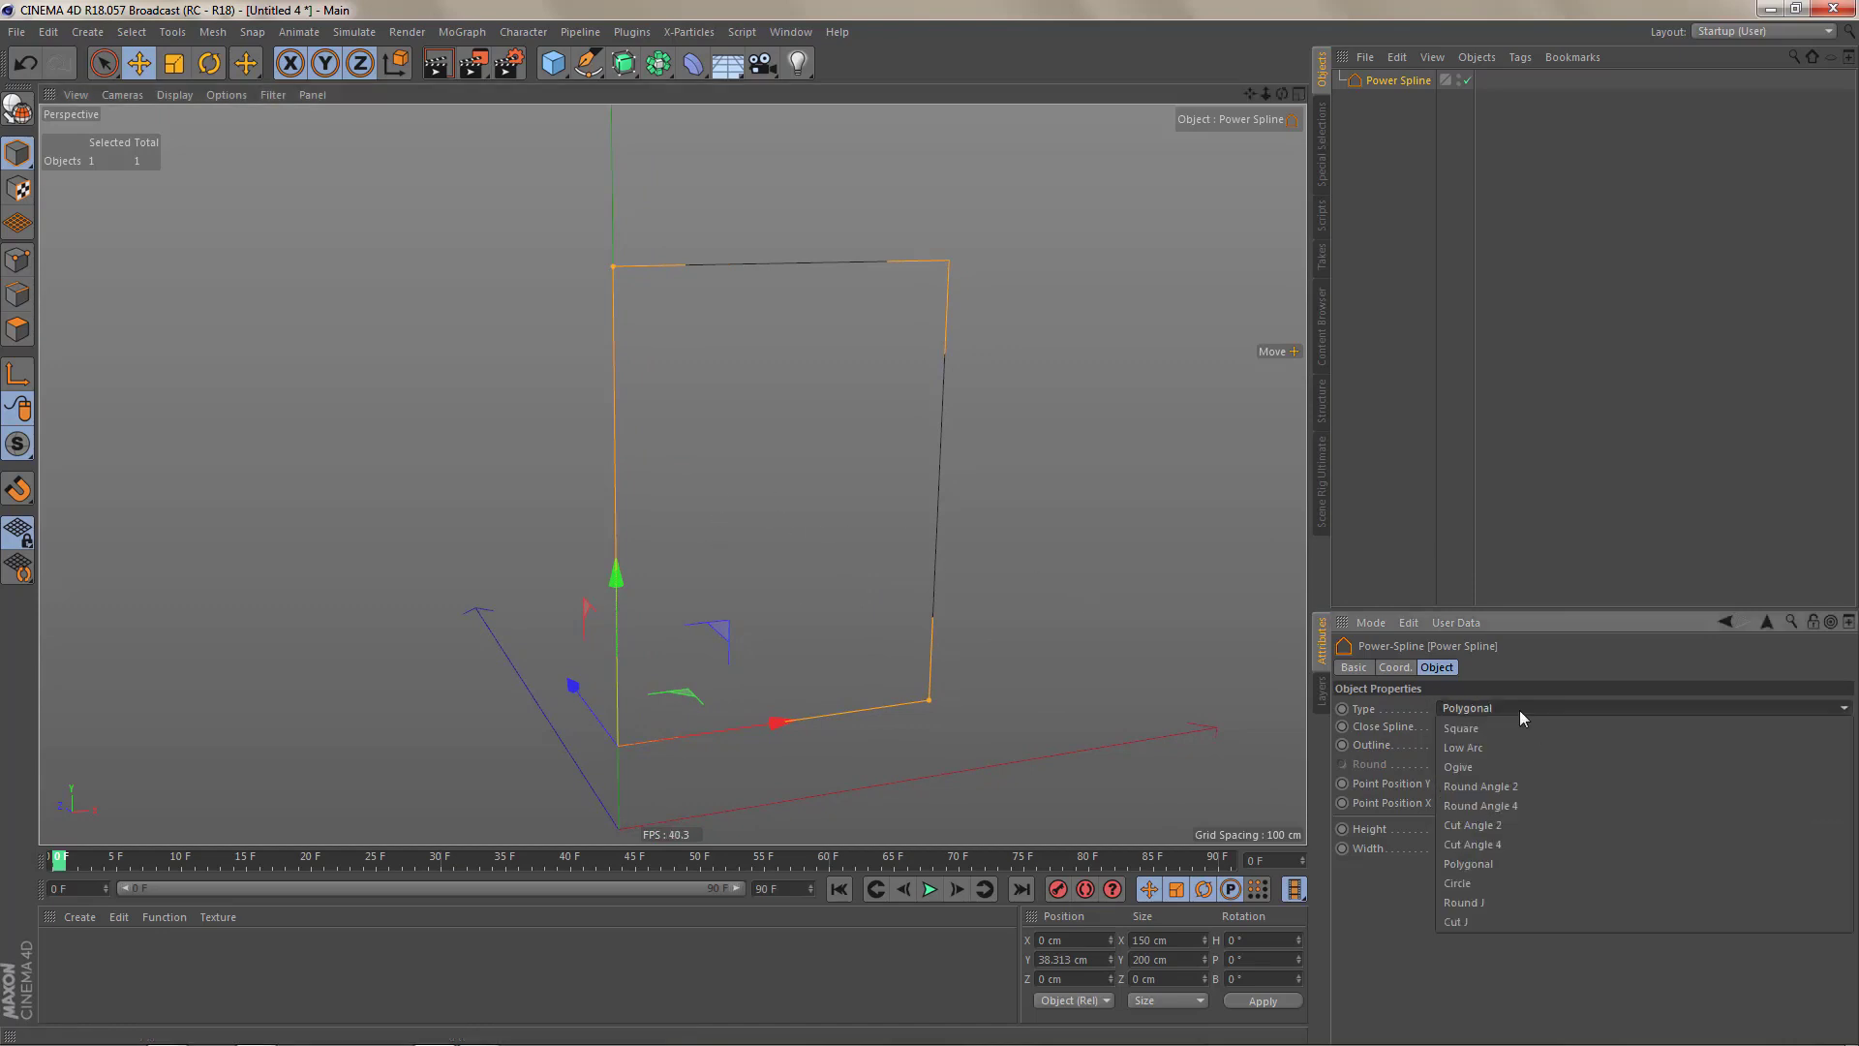
{"action": "left_click", "coordinate": [1379, 798]}
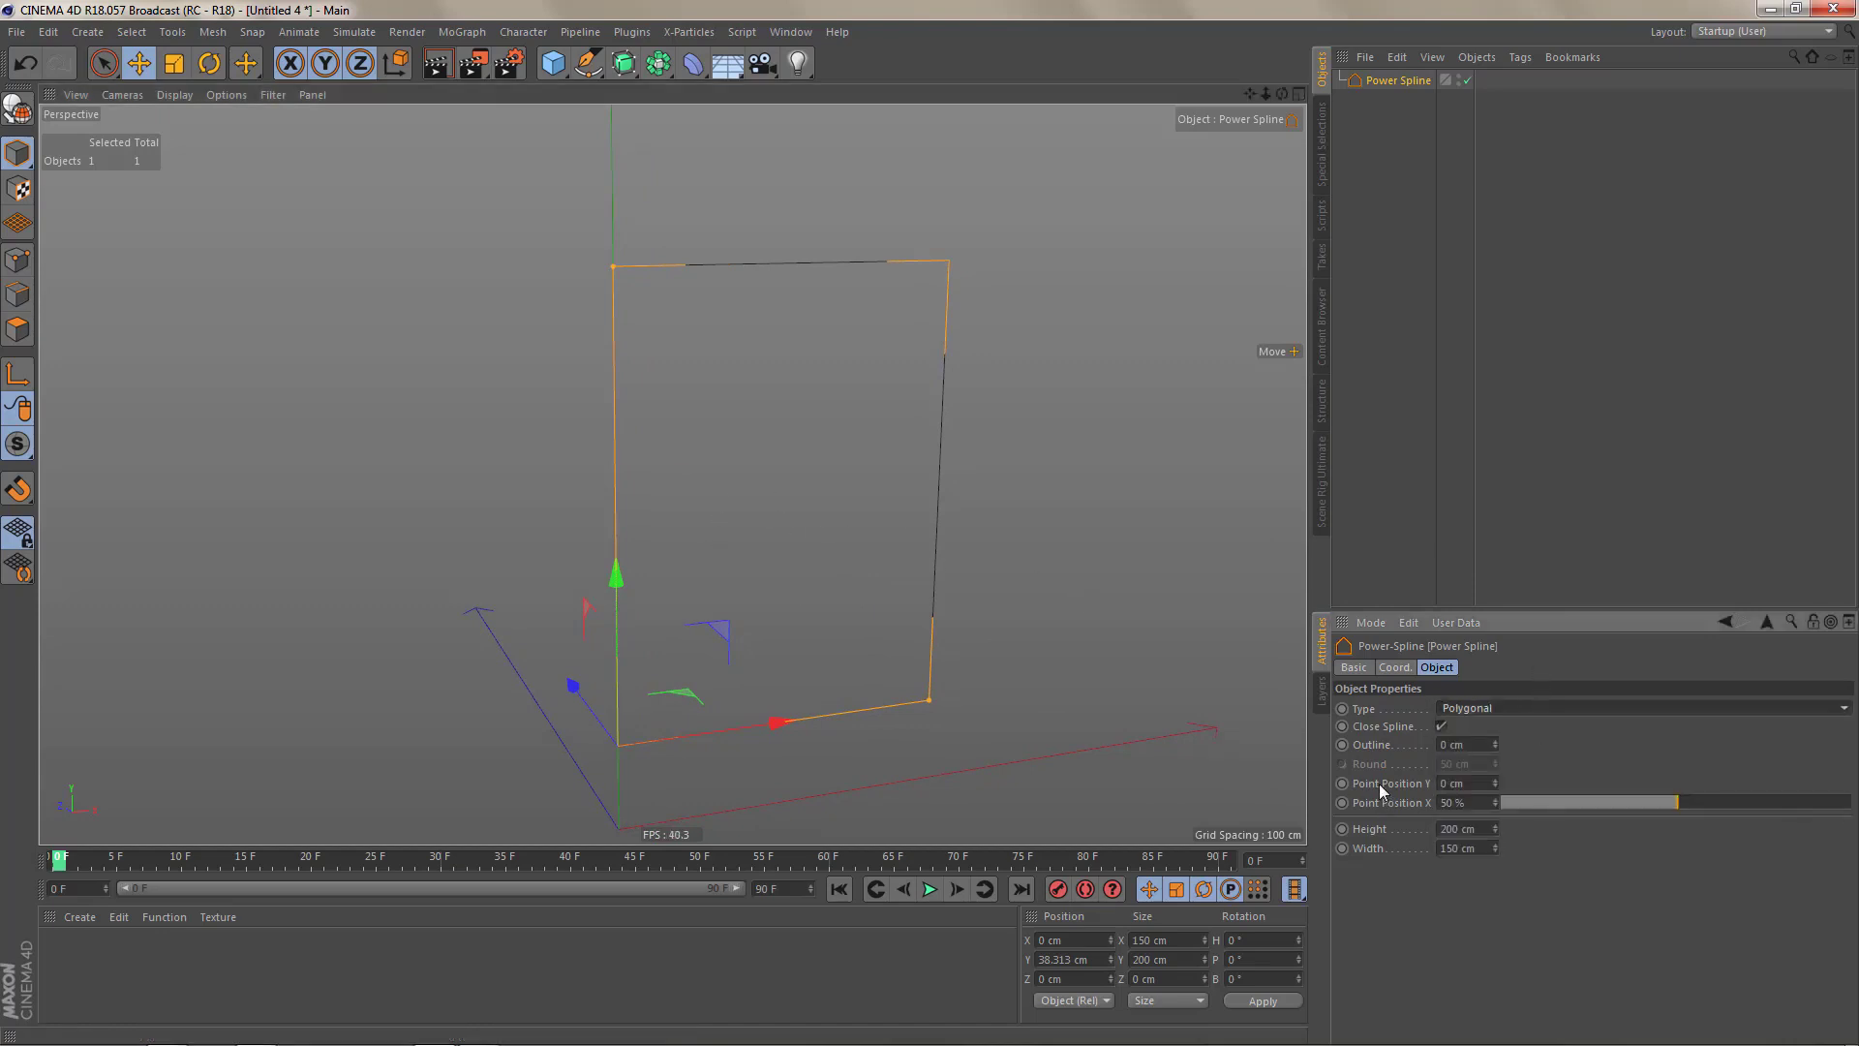
- Place the extra top point at Point Position Y 33 cm and X 100% to slant the roof
{"action": "left_click", "coordinate": [1390, 783]}
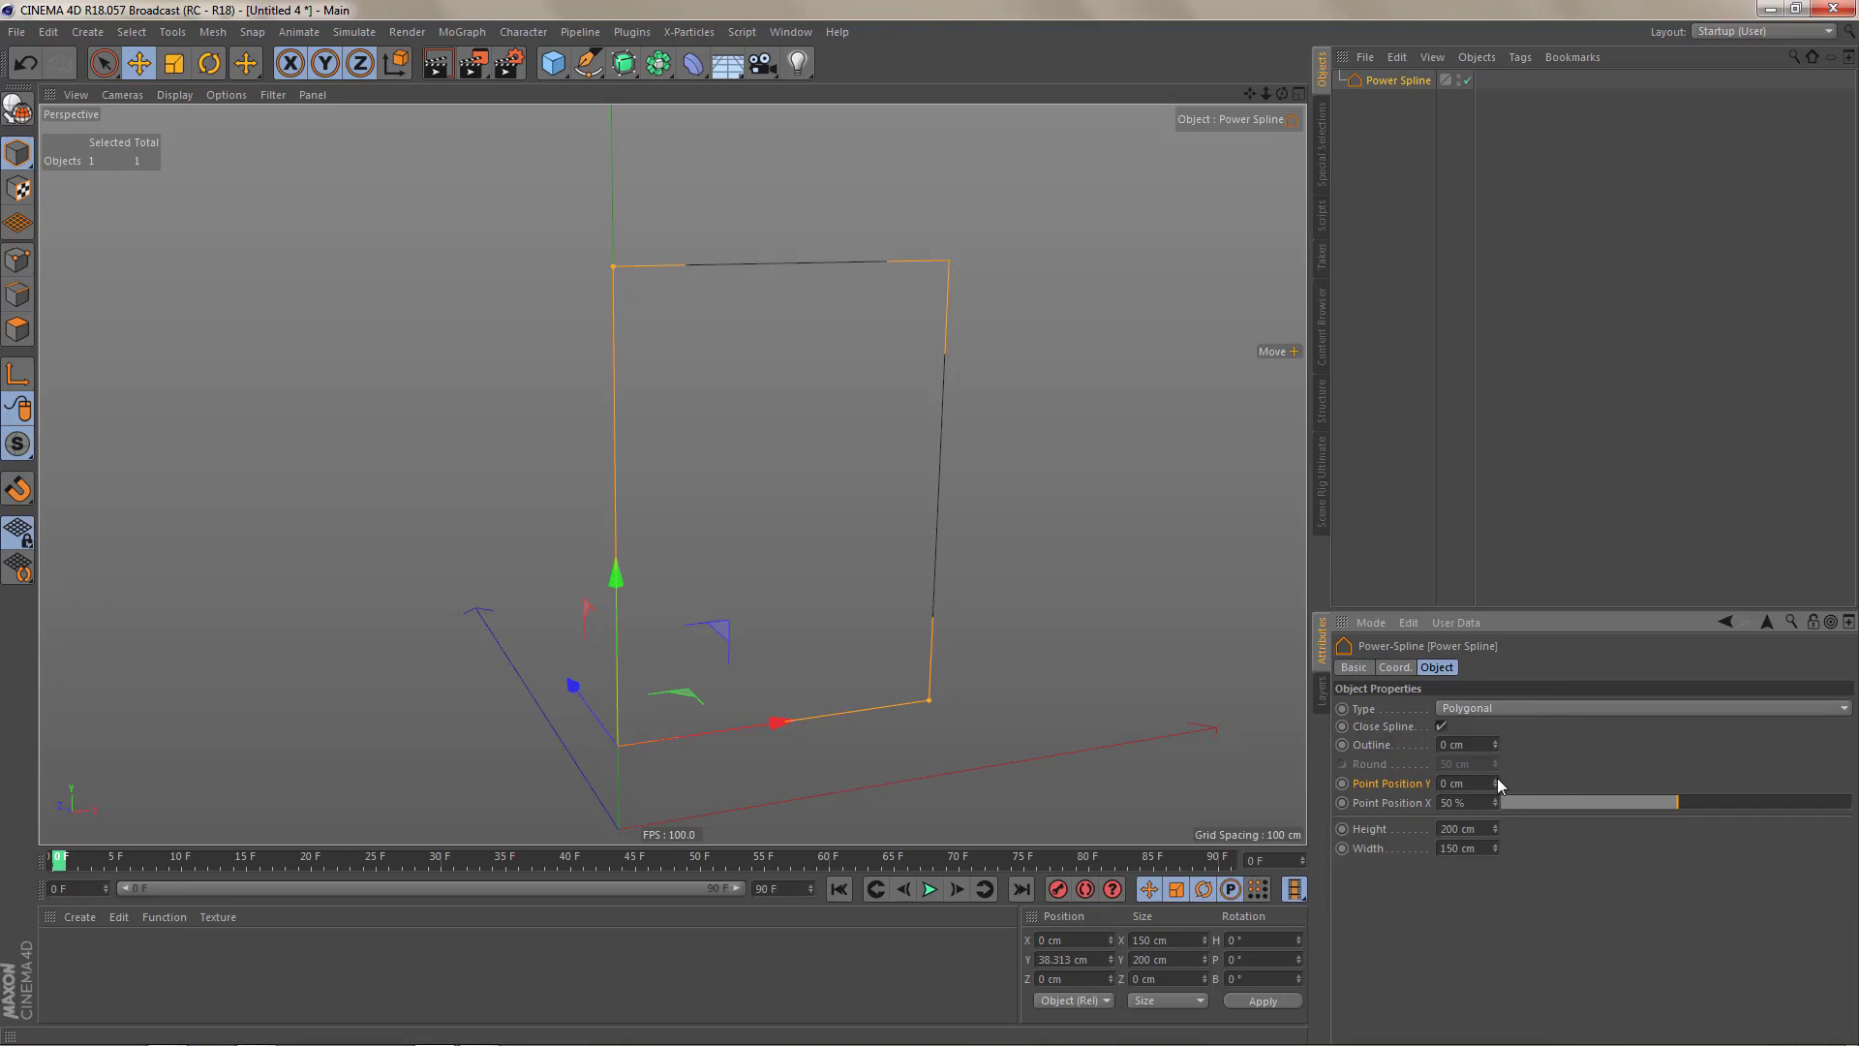
{"action": "mouse_move", "coordinate": [1497, 782]}
{"action": "left_mouse_down"}
{"action": "mouse_move", "coordinate": [1497, 745]}
{"action": "mouse_move", "coordinate": [1493, 911]}
{"action": "mouse_move", "coordinate": [1493, 782]}
{"action": "left_mouse_up"}
{"action": "left_click_drag", "start_coordinate": [1670, 800], "coordinate": [1851, 802]}
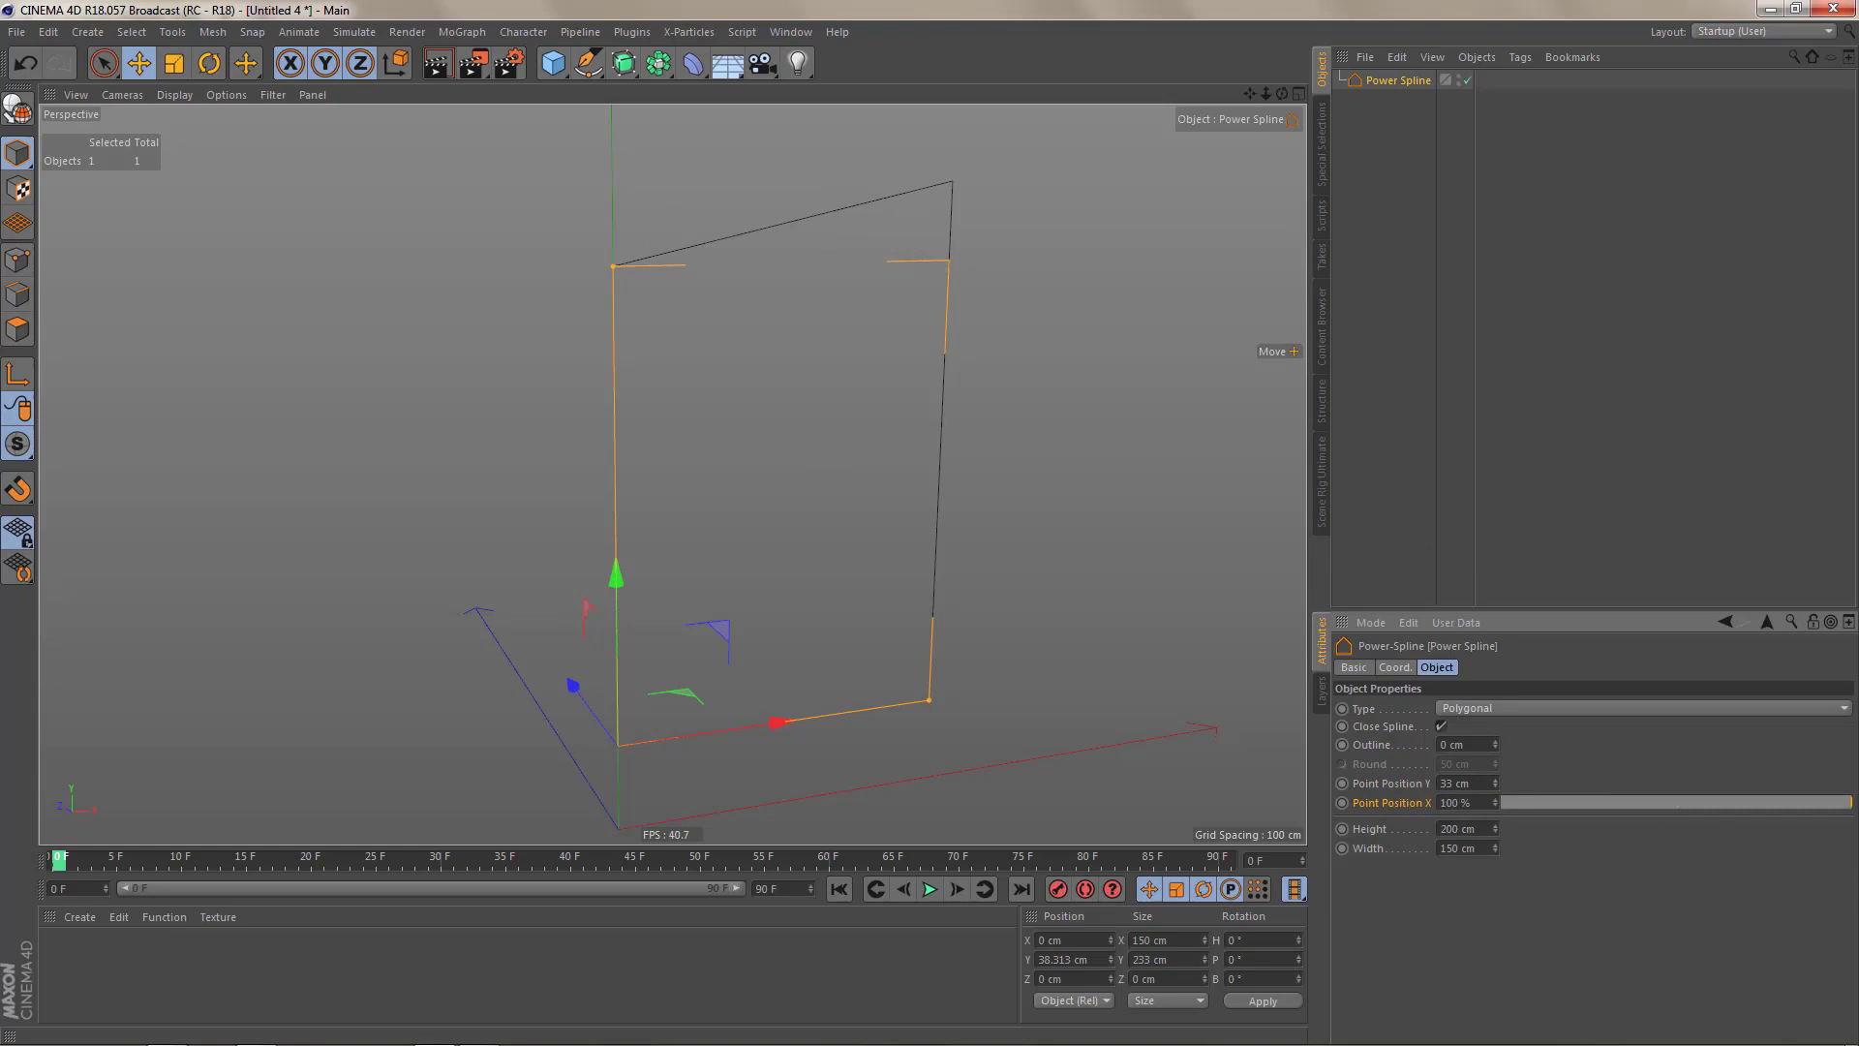
- Switch the spline to Circle and drag its handles into a wider, flatter ellipse
{"action": "left_click", "coordinate": [1510, 708]}
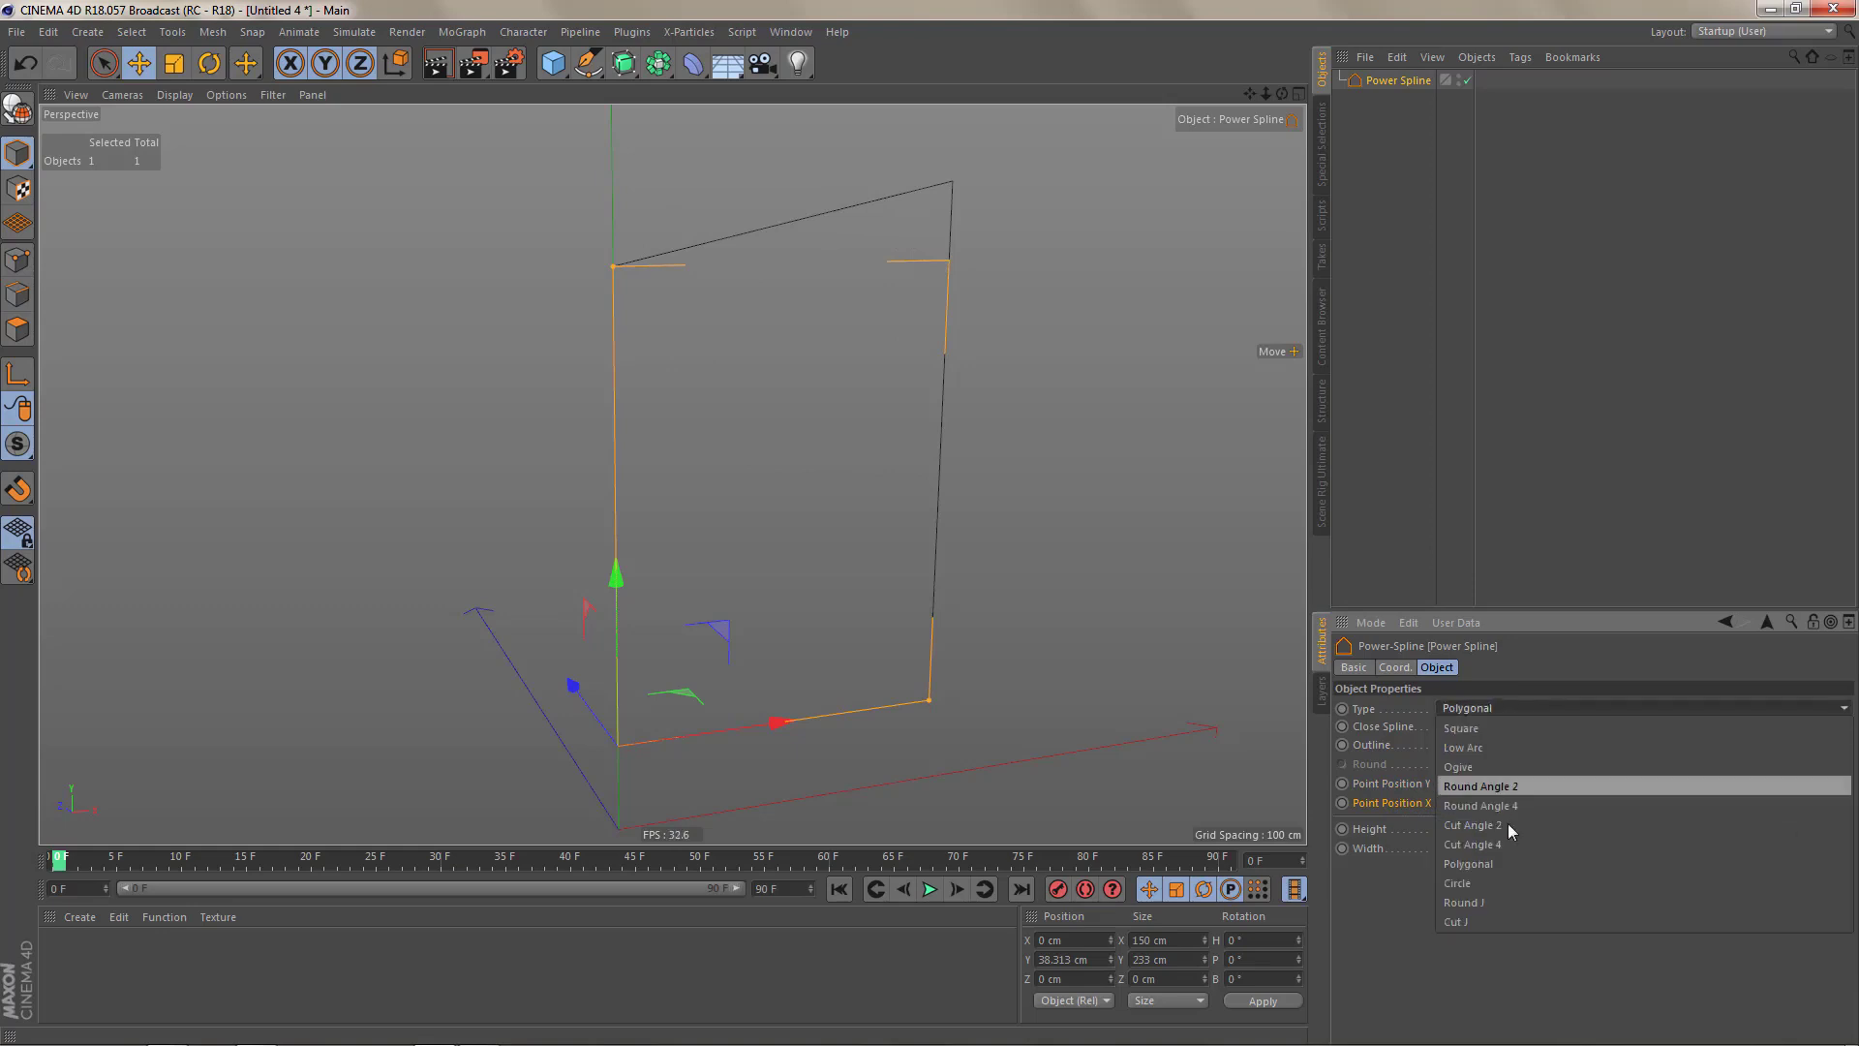
{"action": "left_click", "coordinate": [1517, 884]}
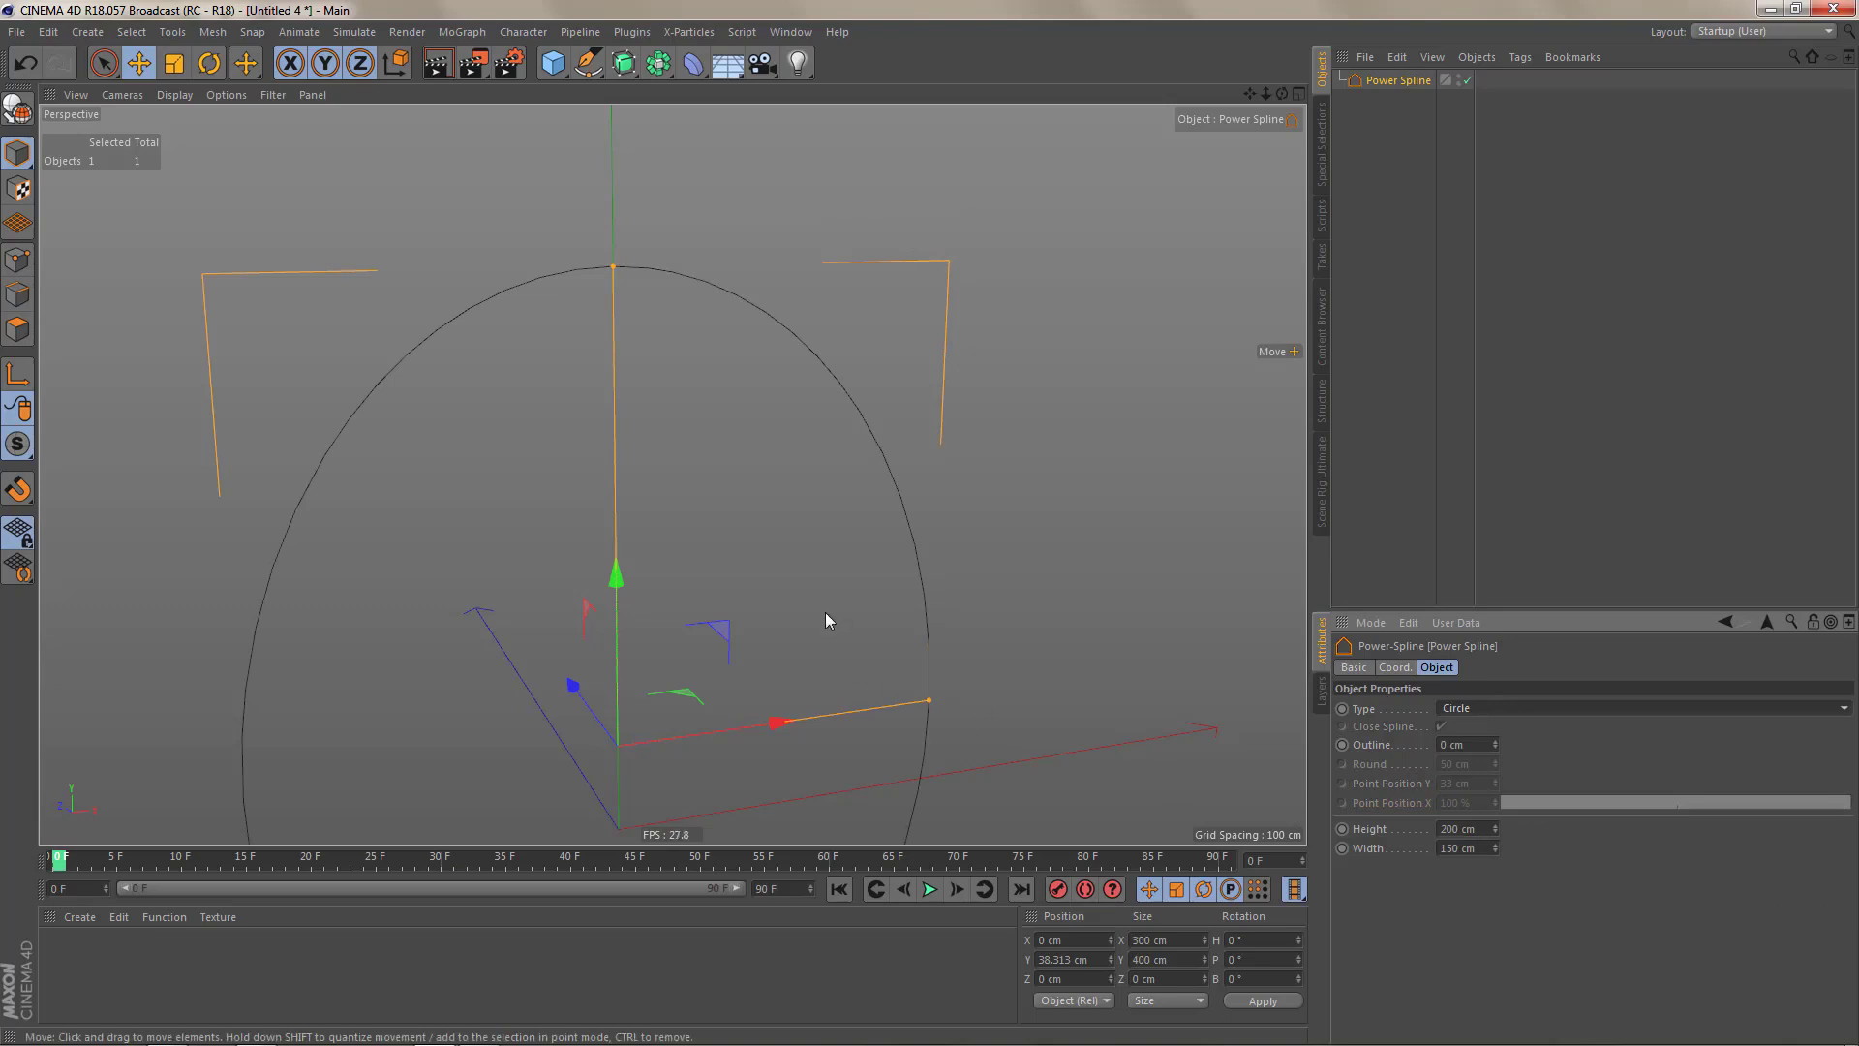
{"action": "scroll", "coordinate": [825, 612], "scroll_direction": "down", "scroll_amount": 5}
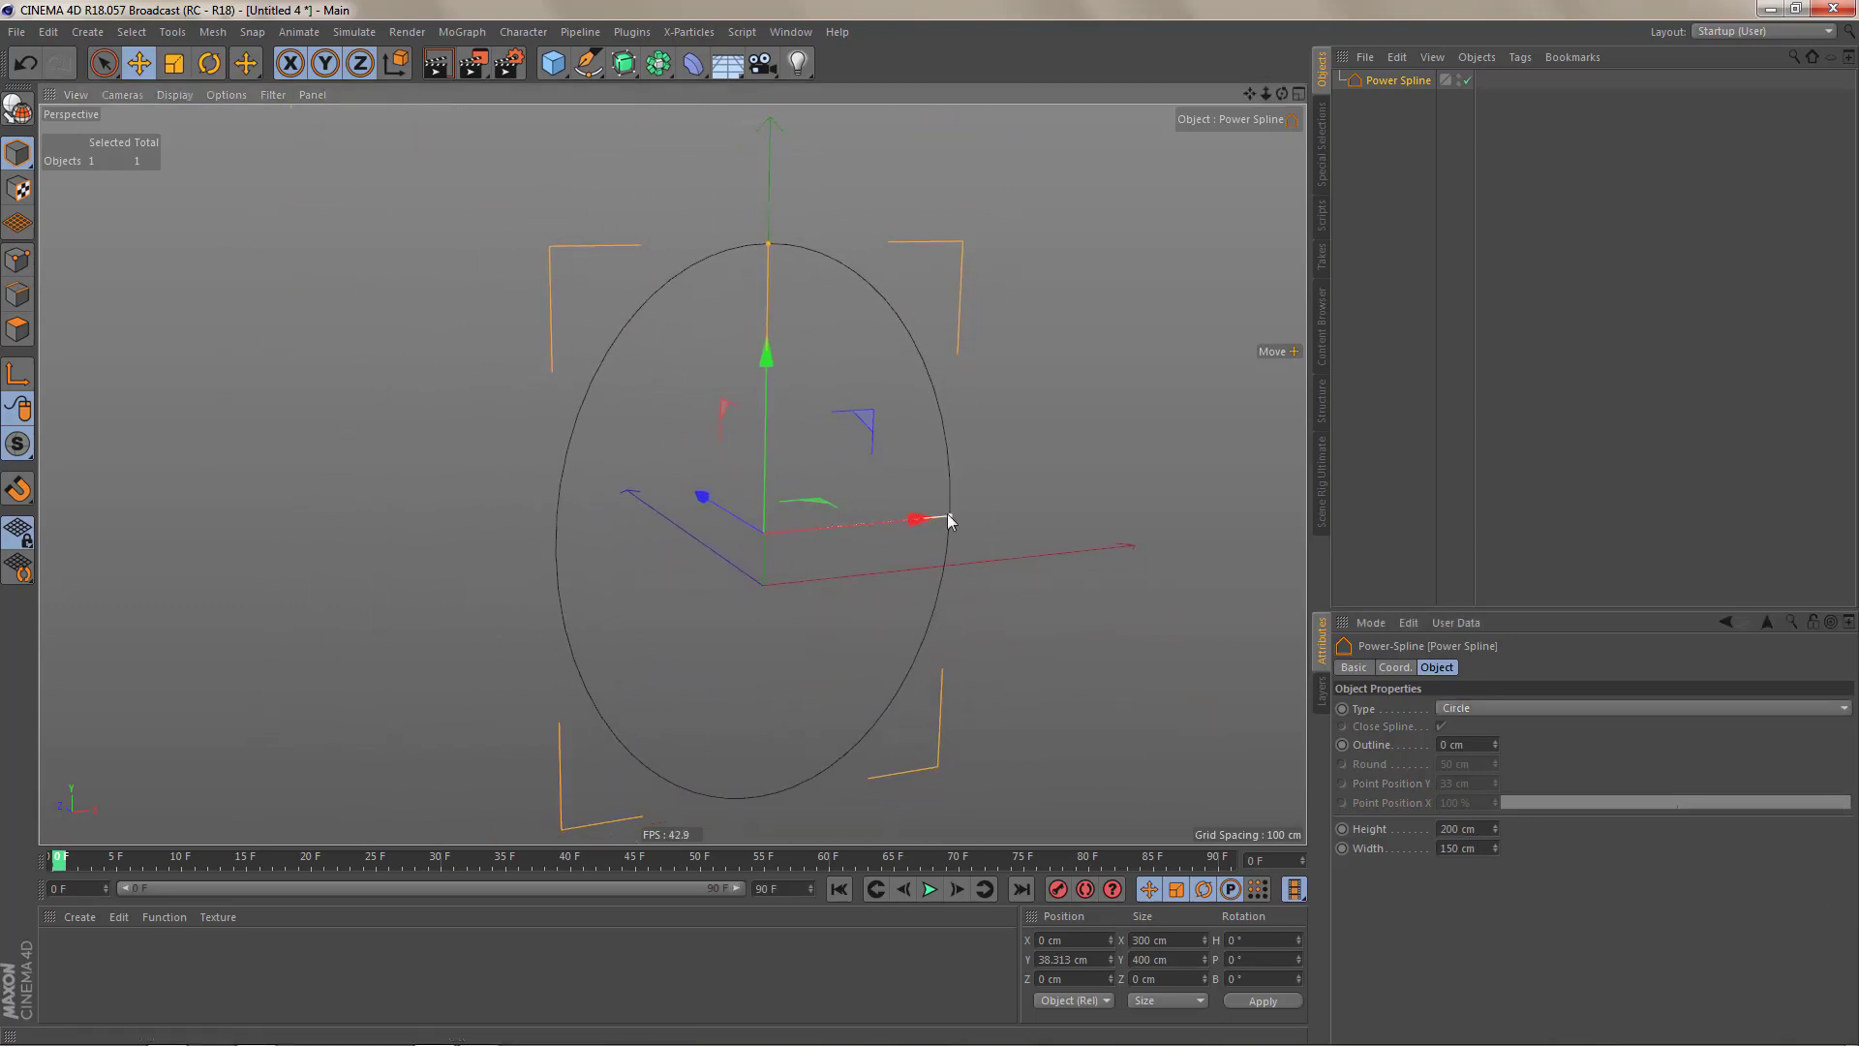
{"action": "mouse_move", "coordinate": [946, 520]}
{"action": "left_mouse_down"}
{"action": "mouse_move", "coordinate": [1026, 508]}
{"action": "mouse_move", "coordinate": [977, 514]}
{"action": "left_mouse_up"}
{"action": "left_click_drag", "start_coordinate": [775, 242], "coordinate": [768, 337]}
- Set the spline type to Round J and orbit the view to inspect the rounded L-curve
{"action": "left_click", "coordinate": [1482, 709]}
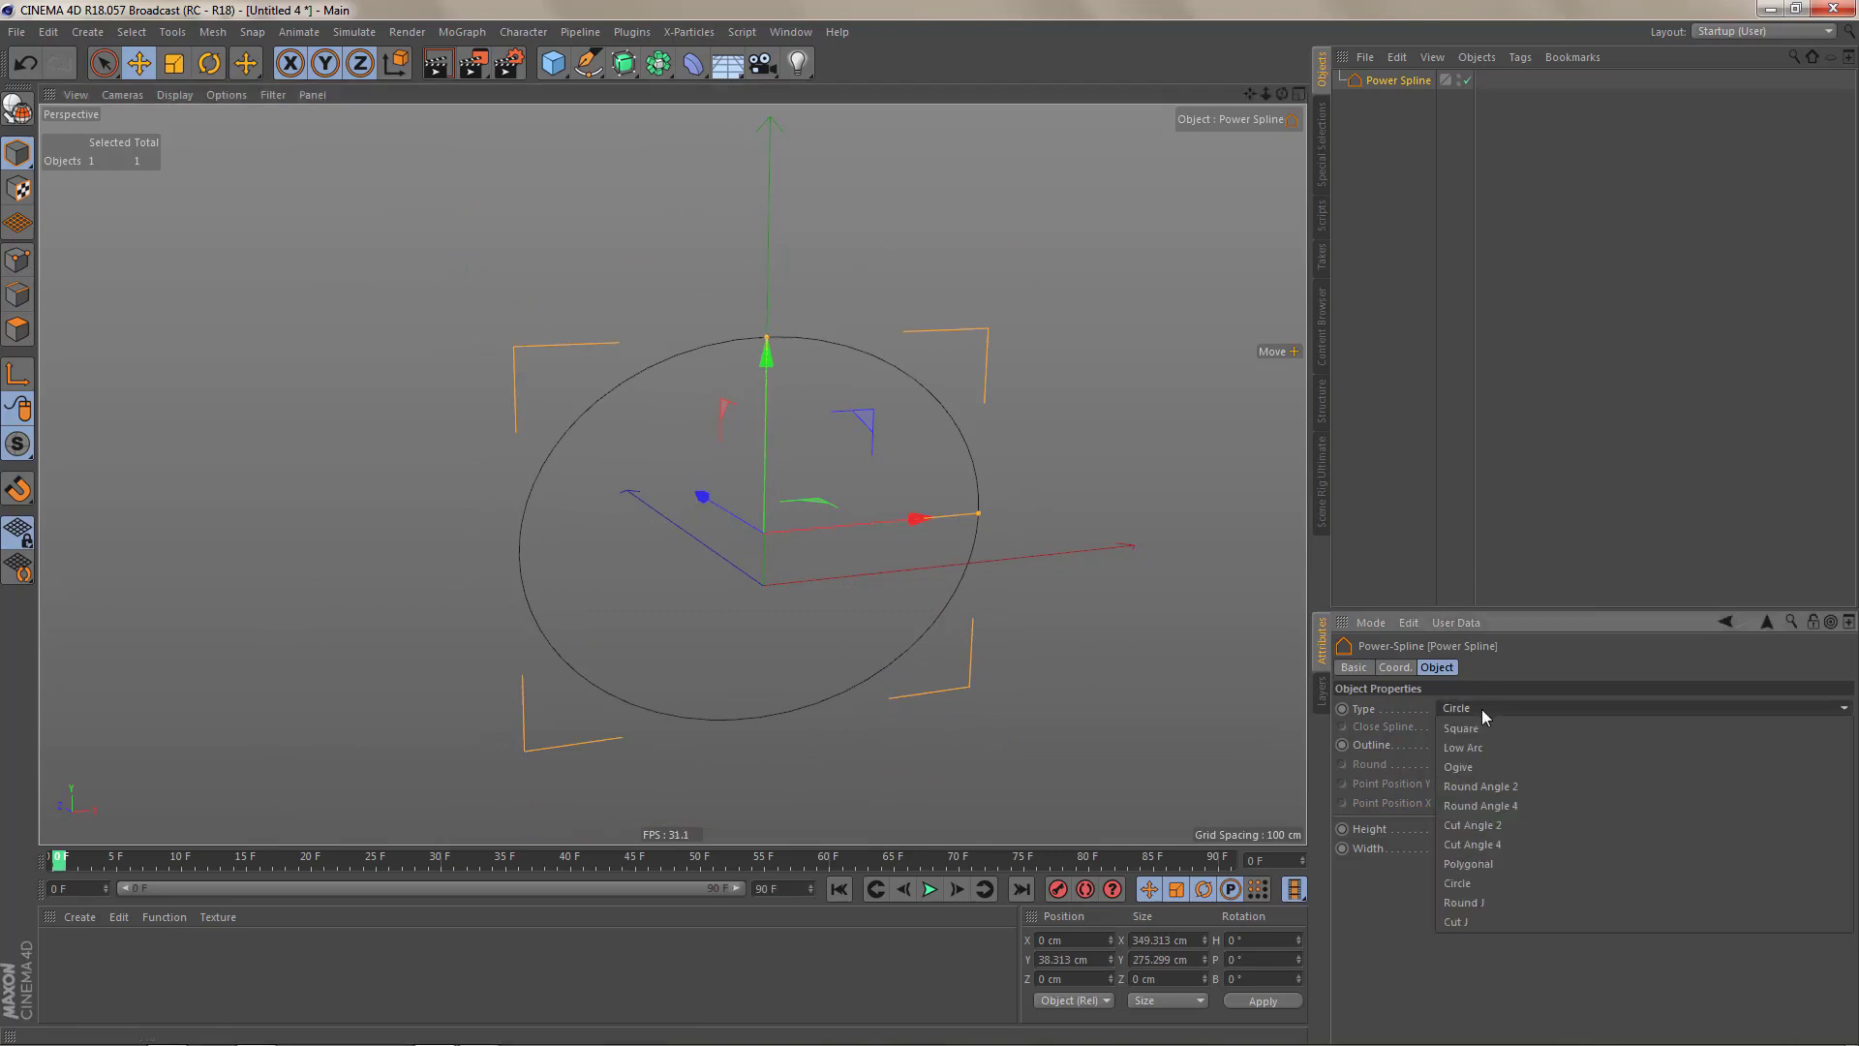
{"action": "left_click", "coordinate": [1508, 903]}
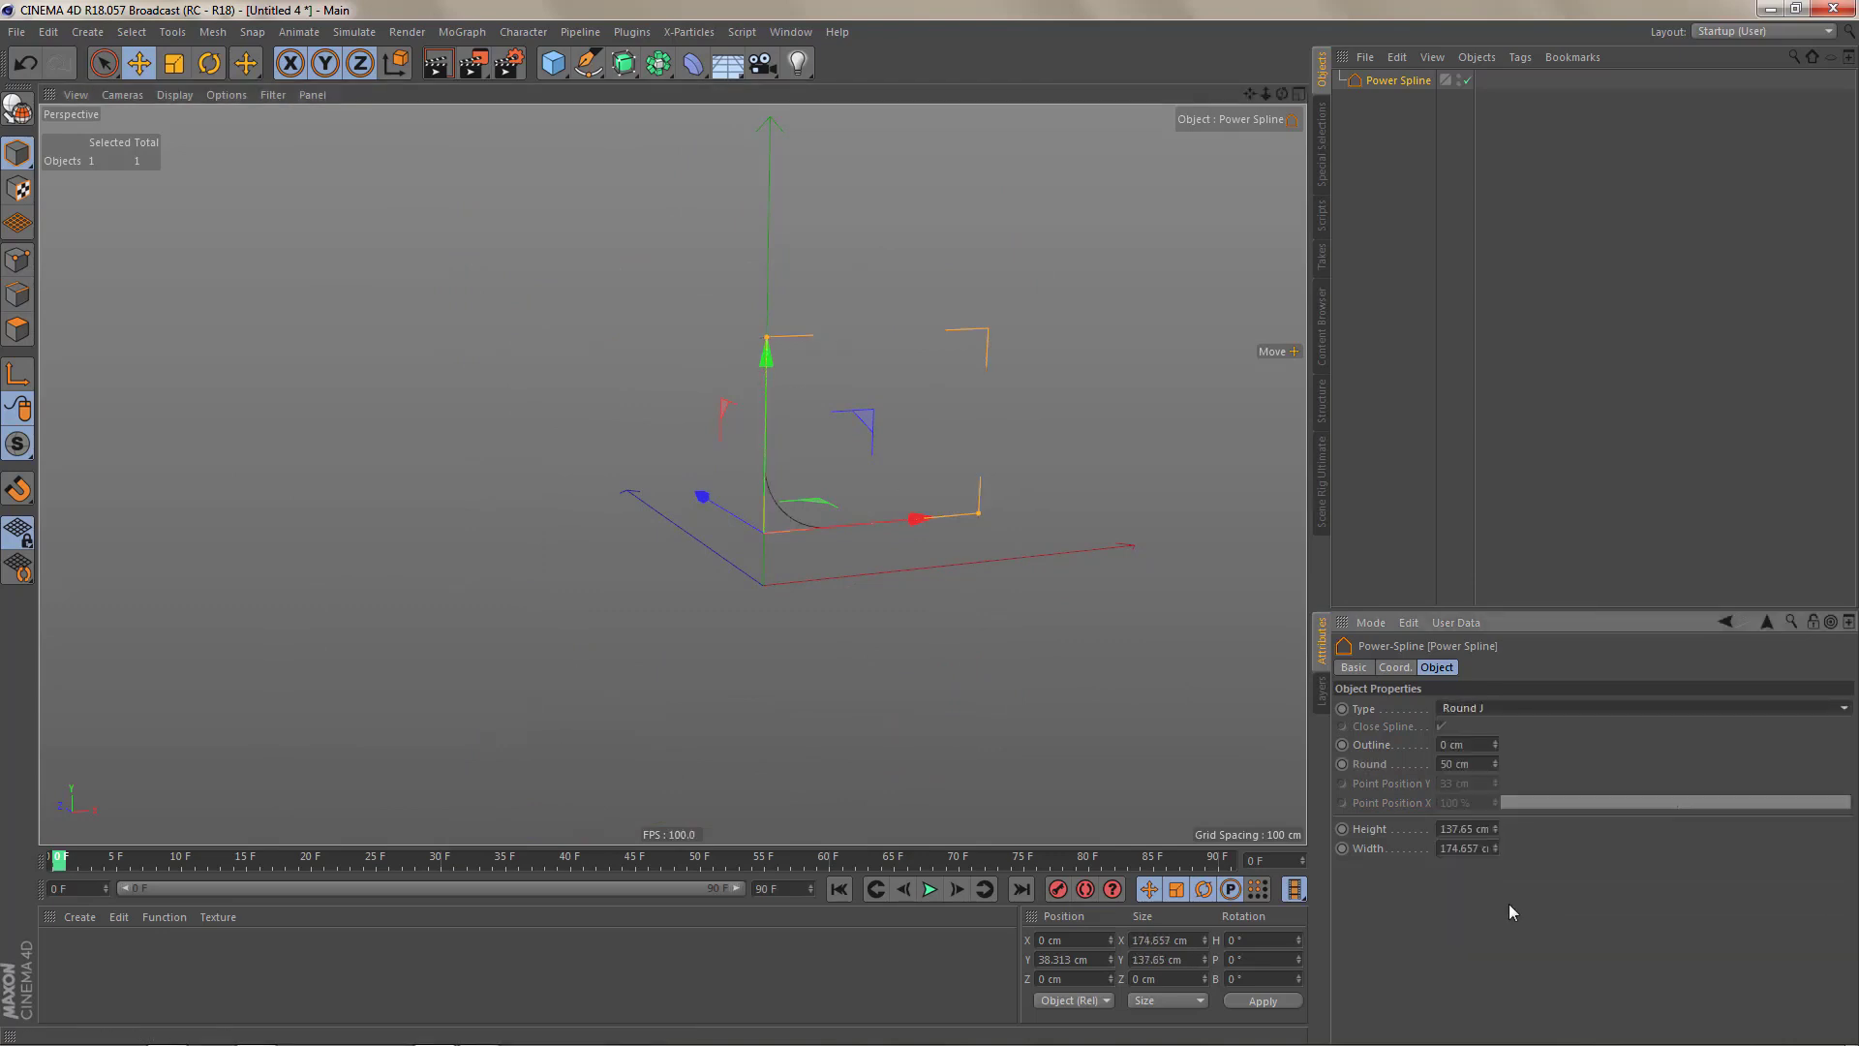
{"action": "left_click_drag", "start_coordinate": [978, 502], "coordinate": [1074, 464], "text": "alt"}
{"action": "left_click", "coordinate": [1376, 186]}
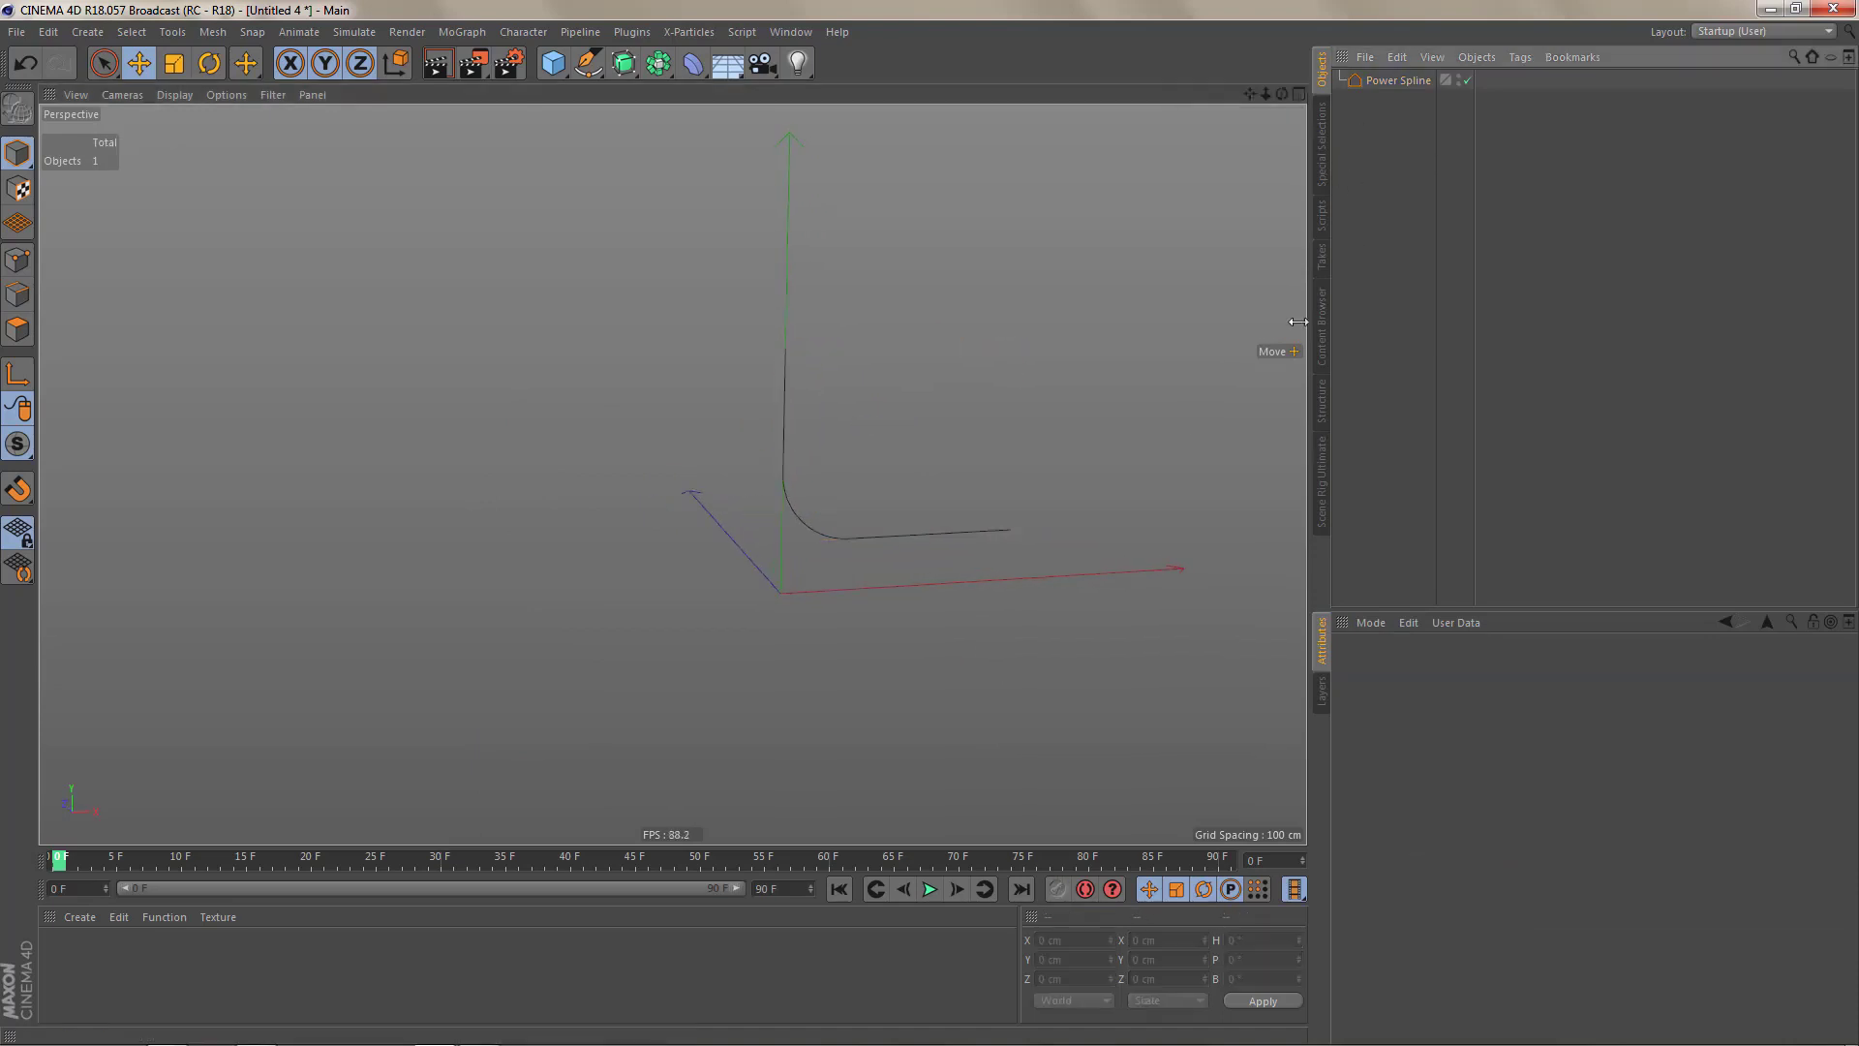
{"action": "middle_click_drag", "start_coordinate": [1009, 522], "coordinate": [926, 575], "text": "alt"}
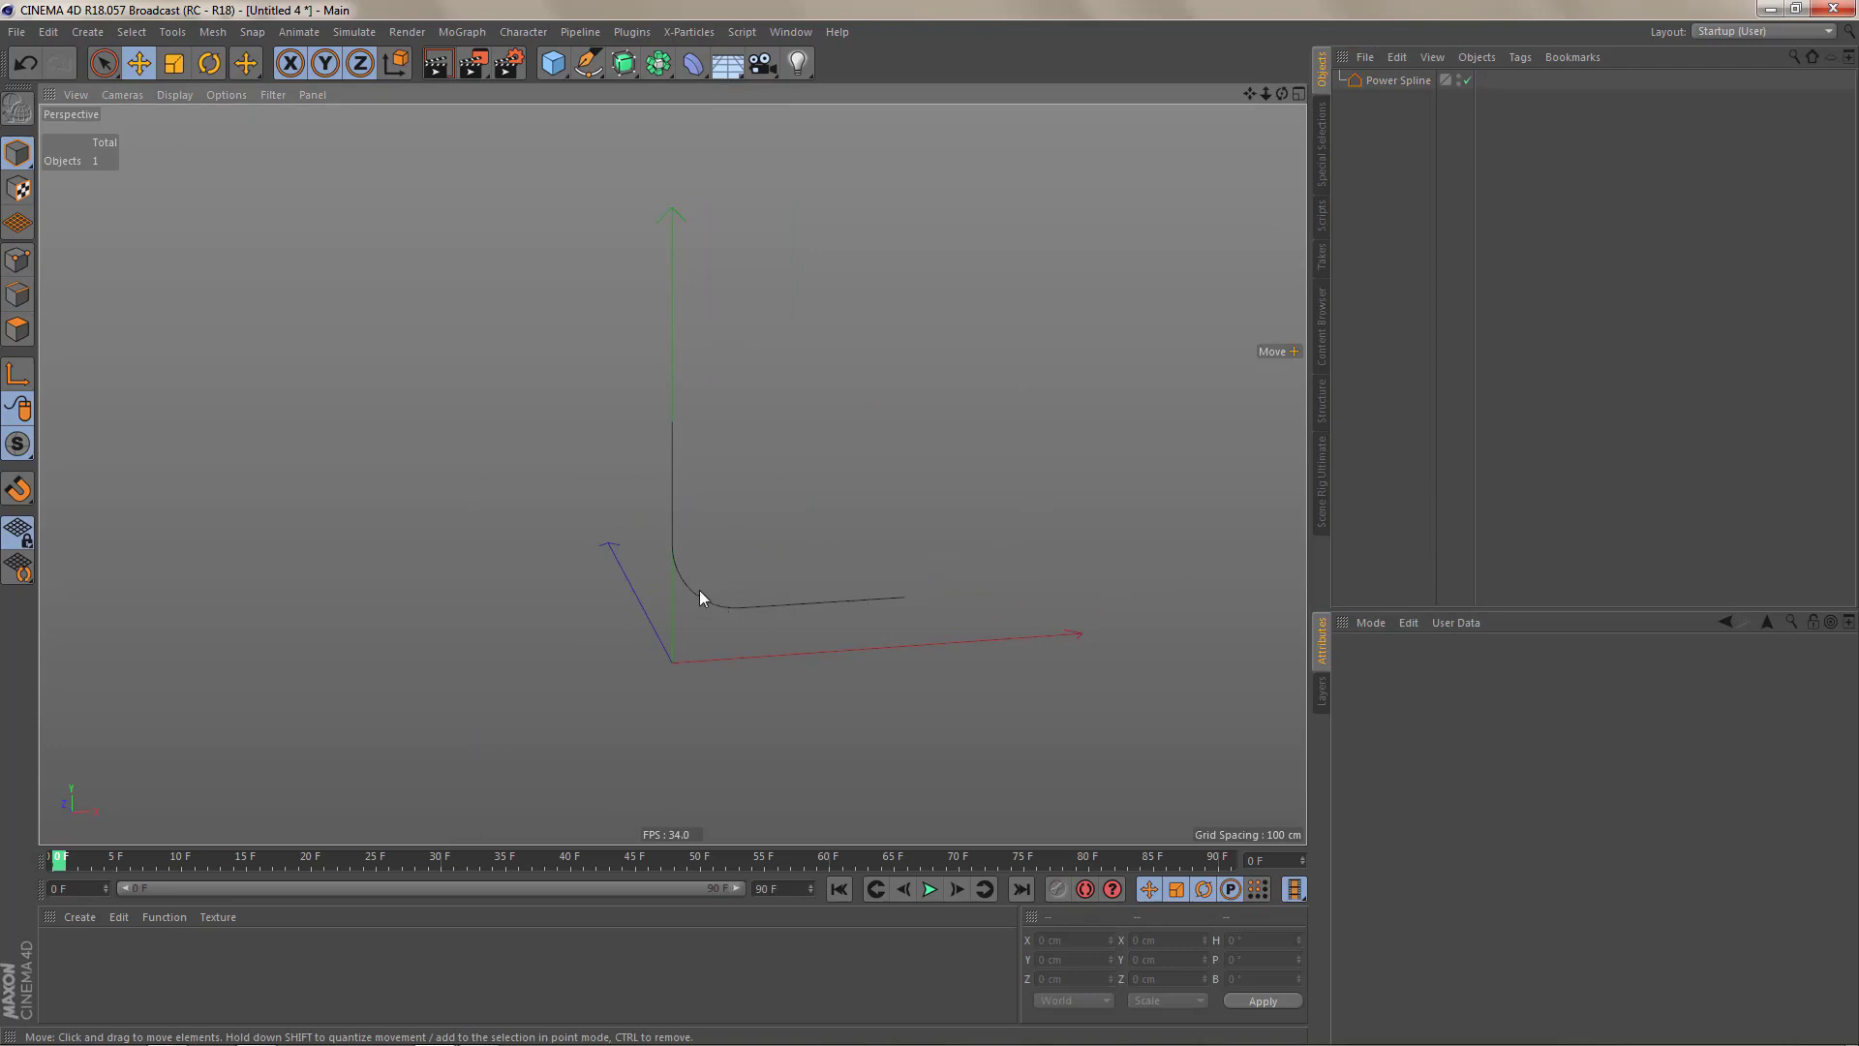
{"action": "left_click_drag", "start_coordinate": [821, 590], "coordinate": [784, 627], "text": "alt"}
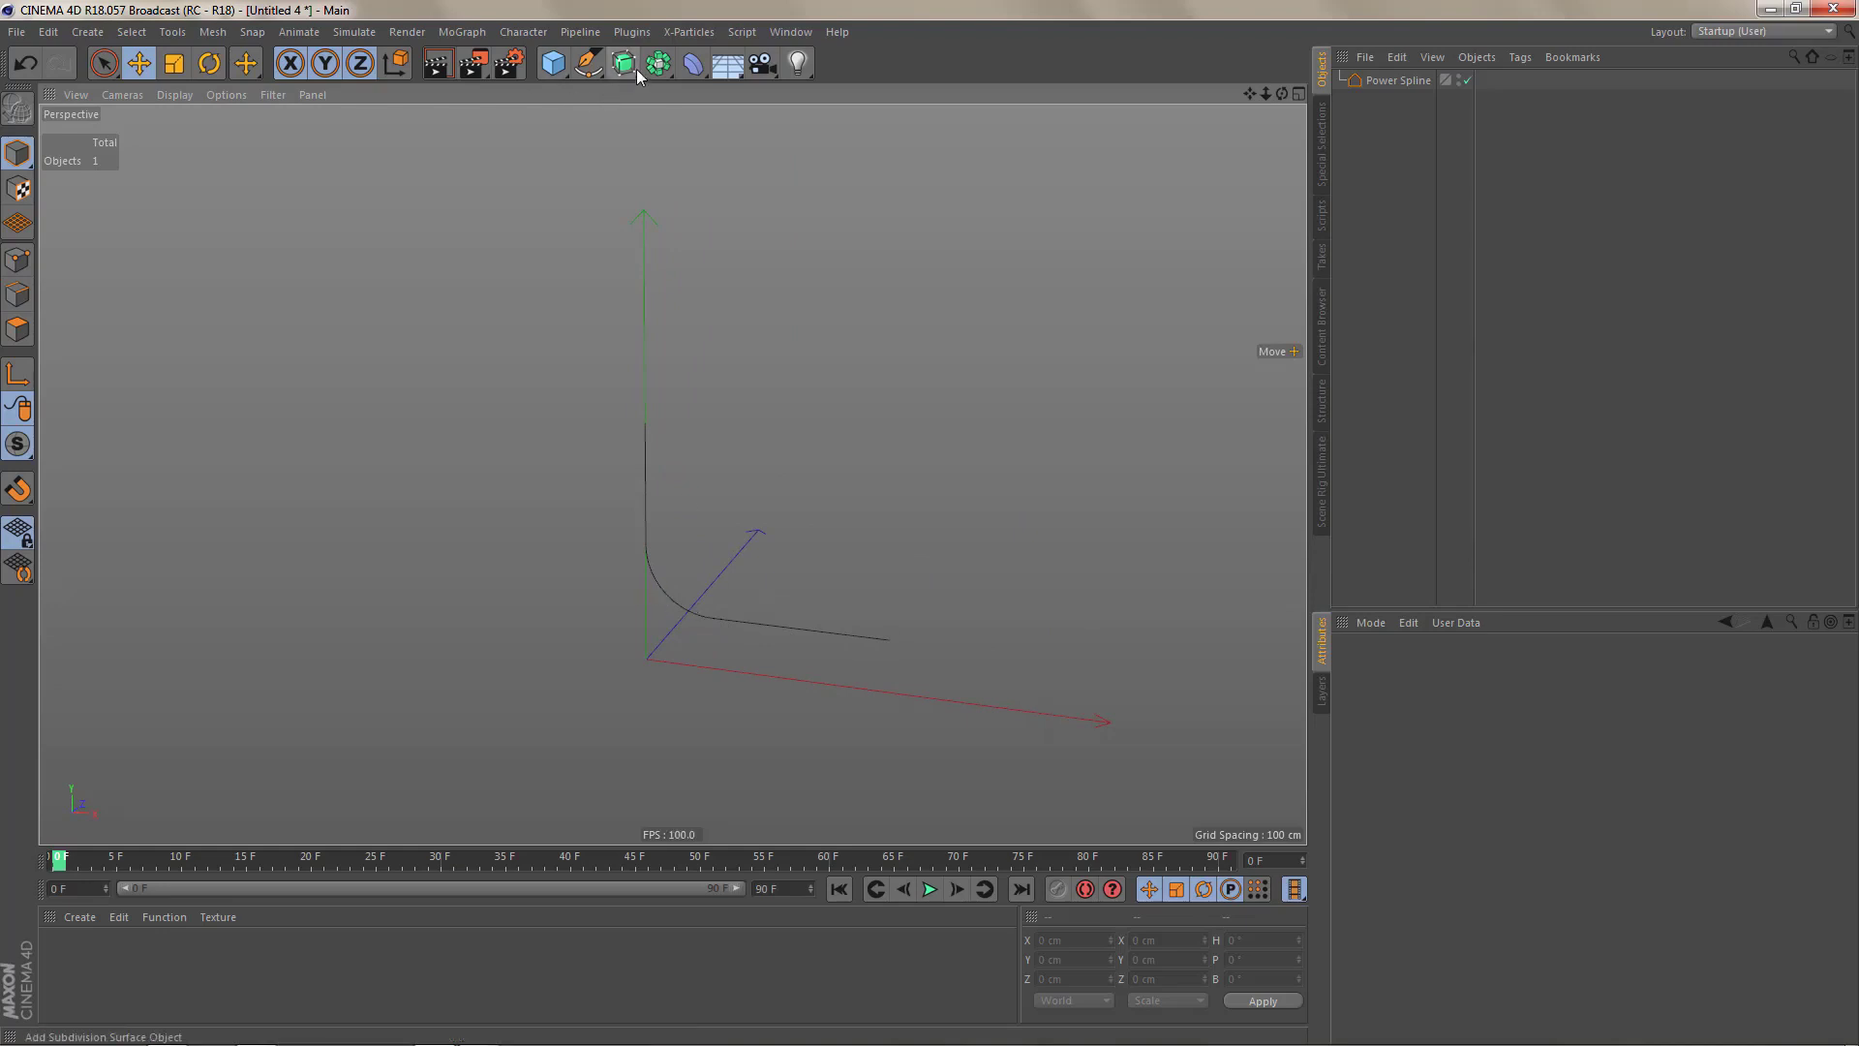
- Add an Extrude, put the Power Spline under it, and set the extrusion depth to 357 cm
{"action": "left_click_drag", "start_coordinate": [624, 64], "coordinate": [908, 91]}
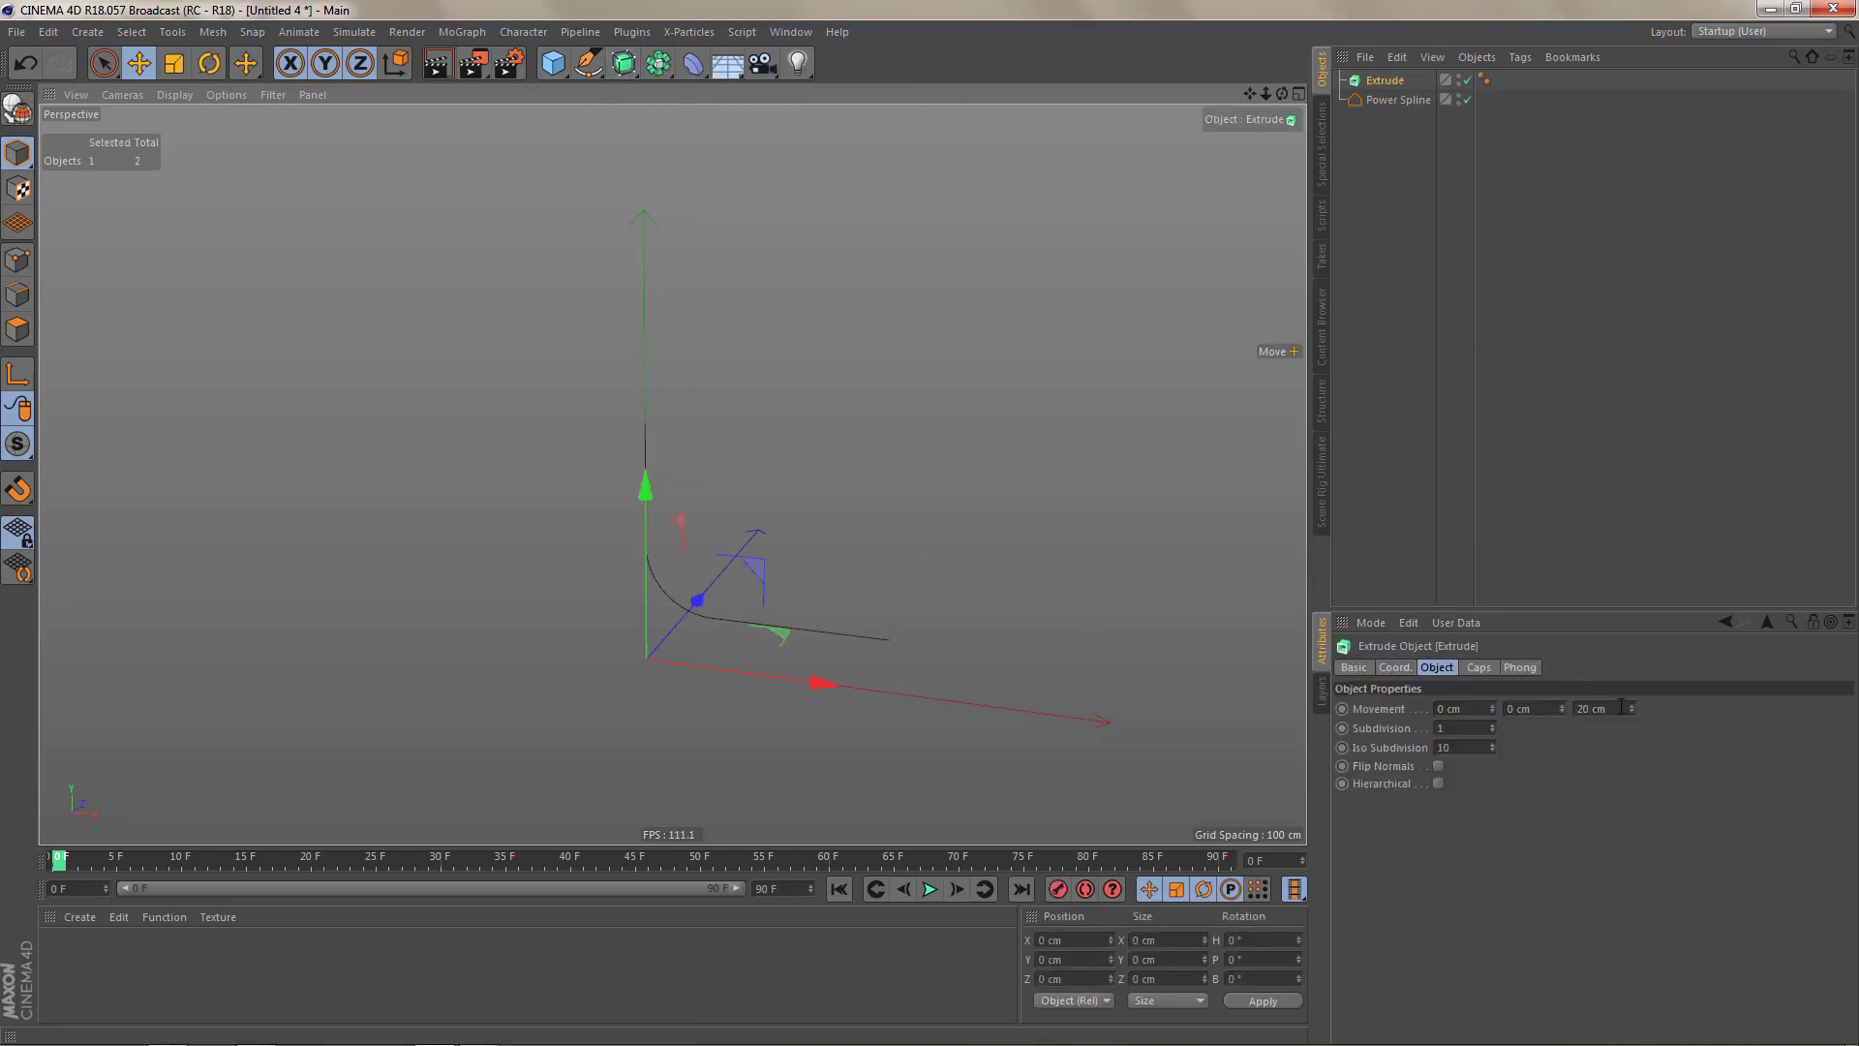
{"action": "left_click_drag", "start_coordinate": [1630, 701], "coordinate": [1630, 711]}
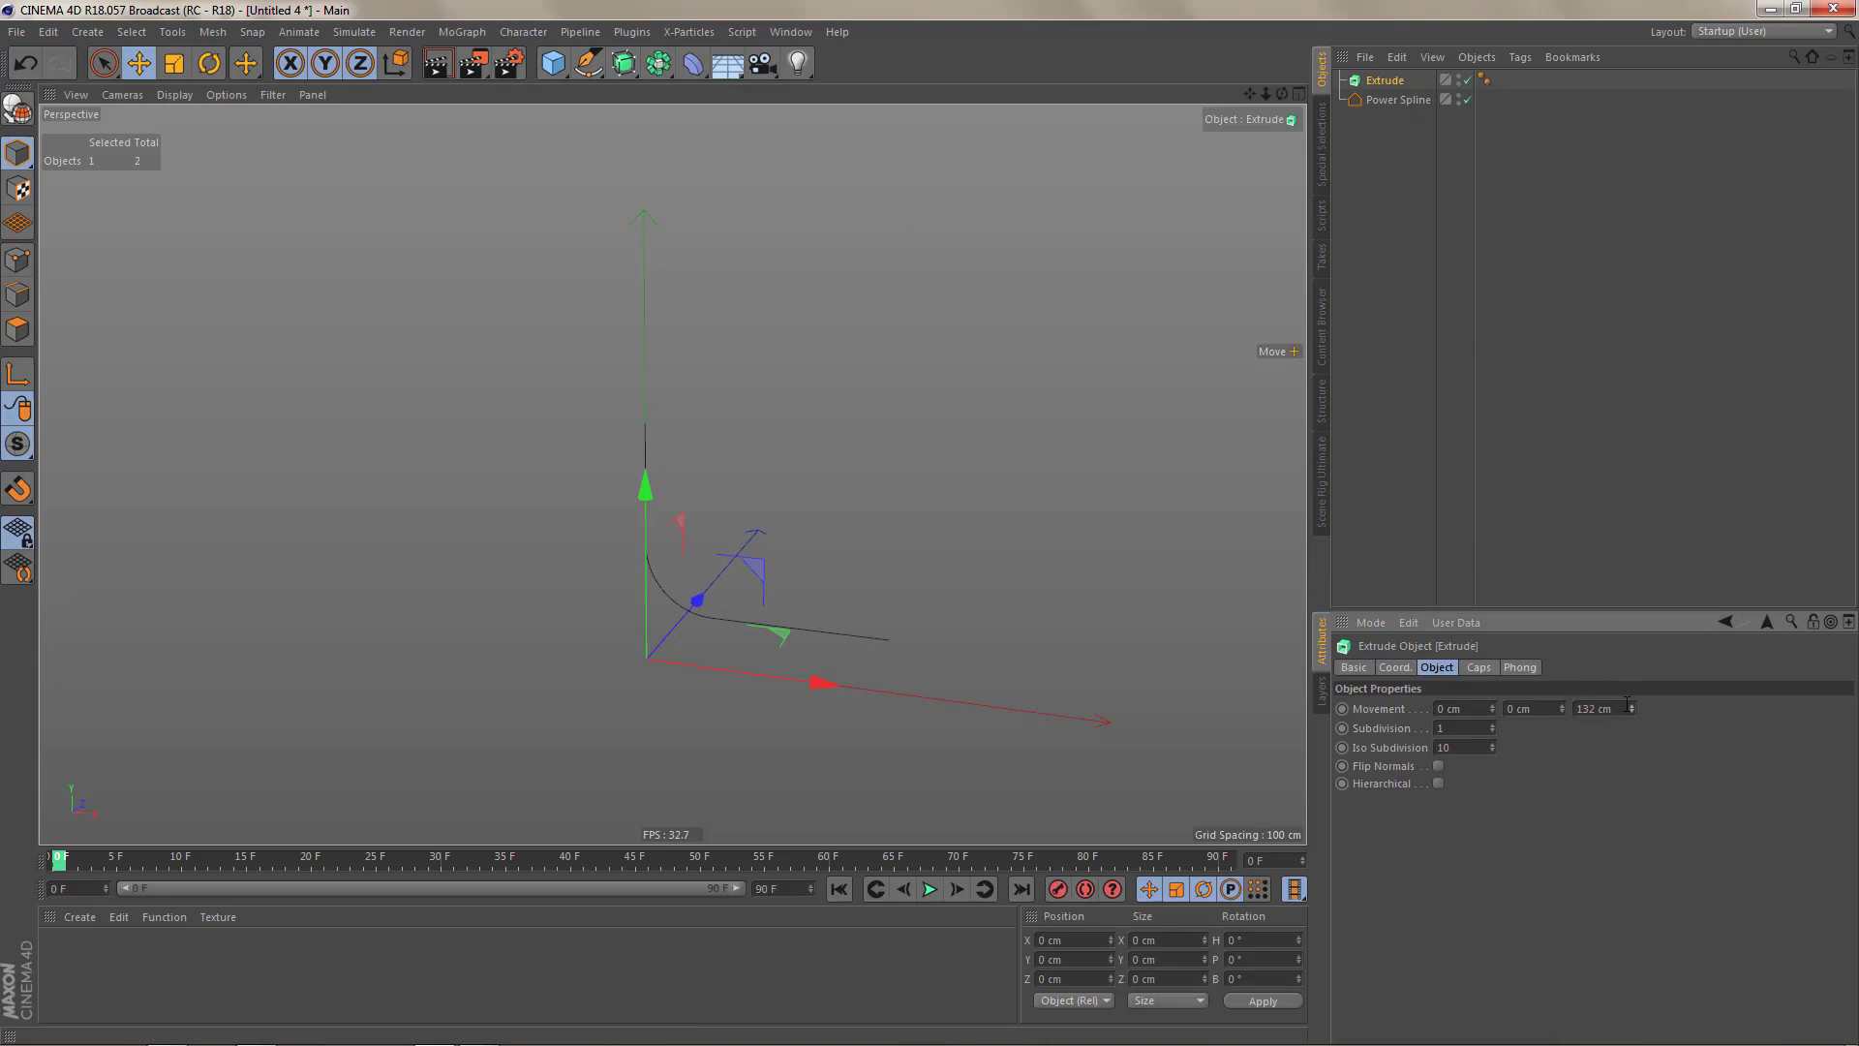
{"action": "left_click", "coordinate": [1390, 101]}
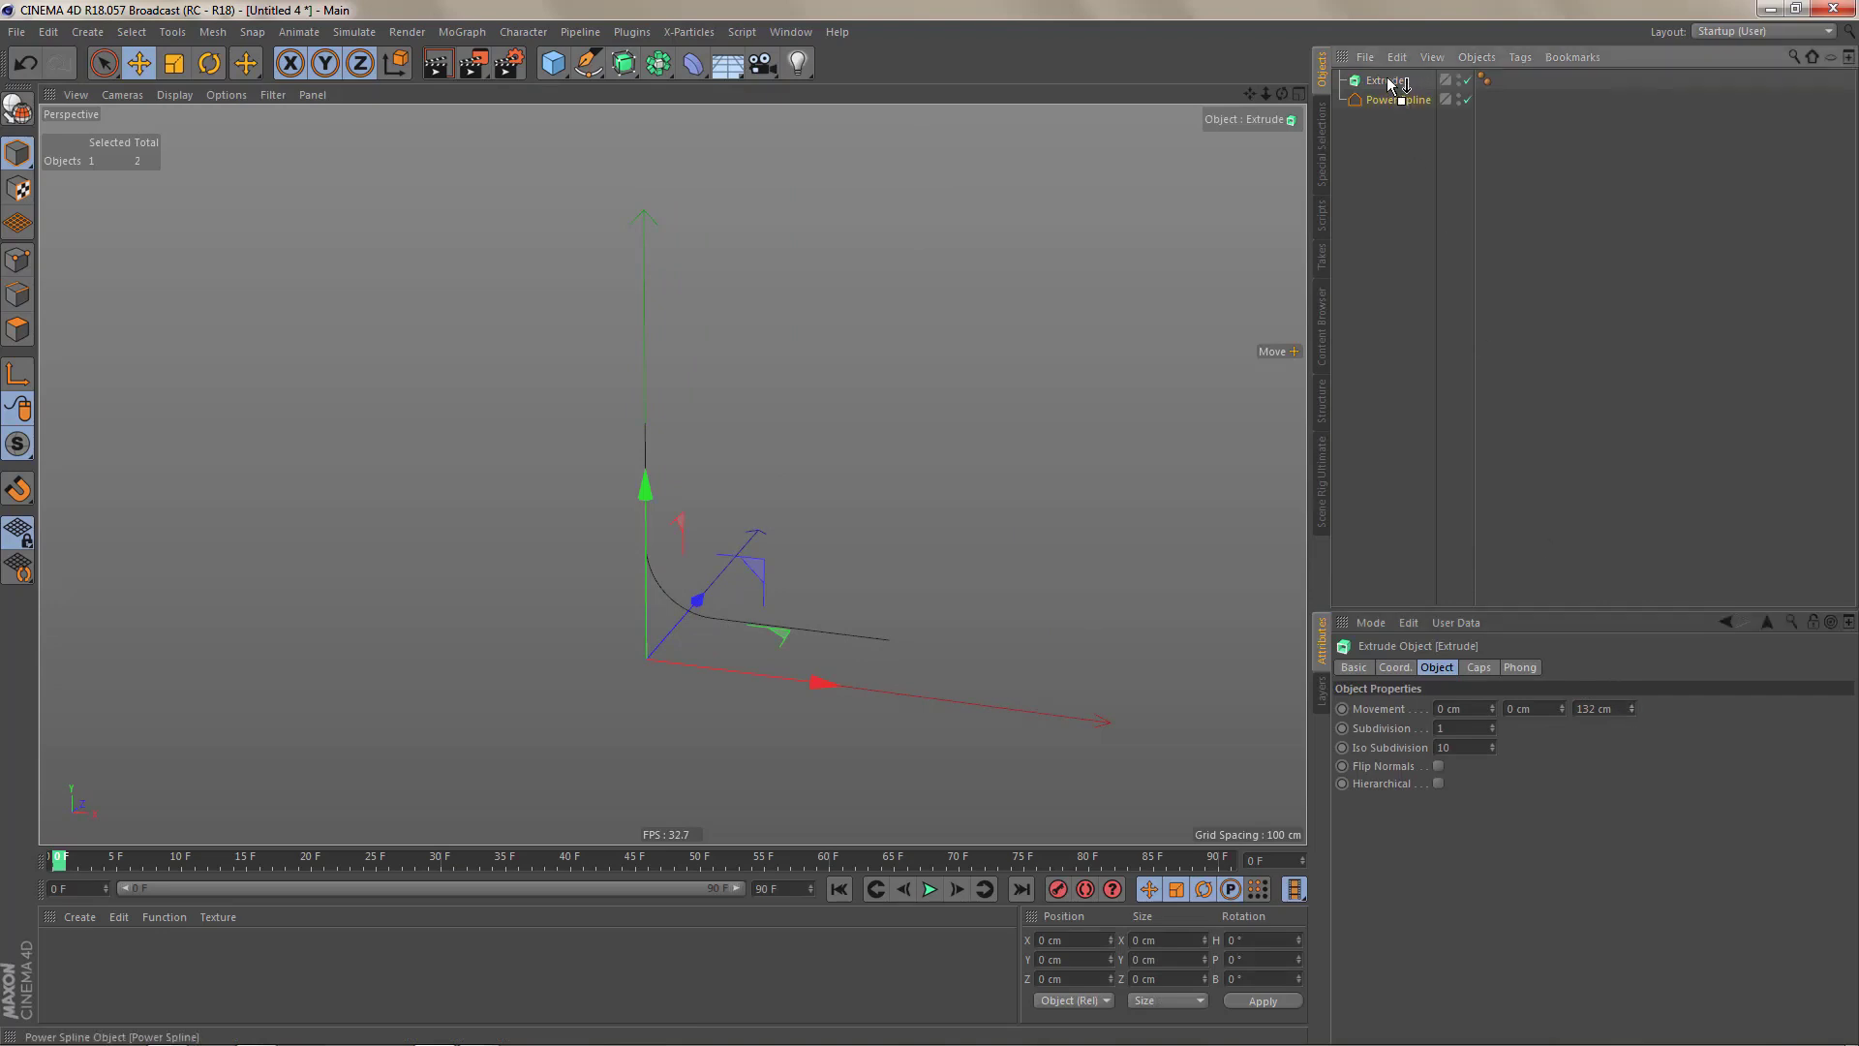
{"action": "left_click_drag", "start_coordinate": [1390, 84], "coordinate": [1392, 85]}
{"action": "left_click_drag", "start_coordinate": [813, 558], "coordinate": [1061, 670], "text": "alt"}
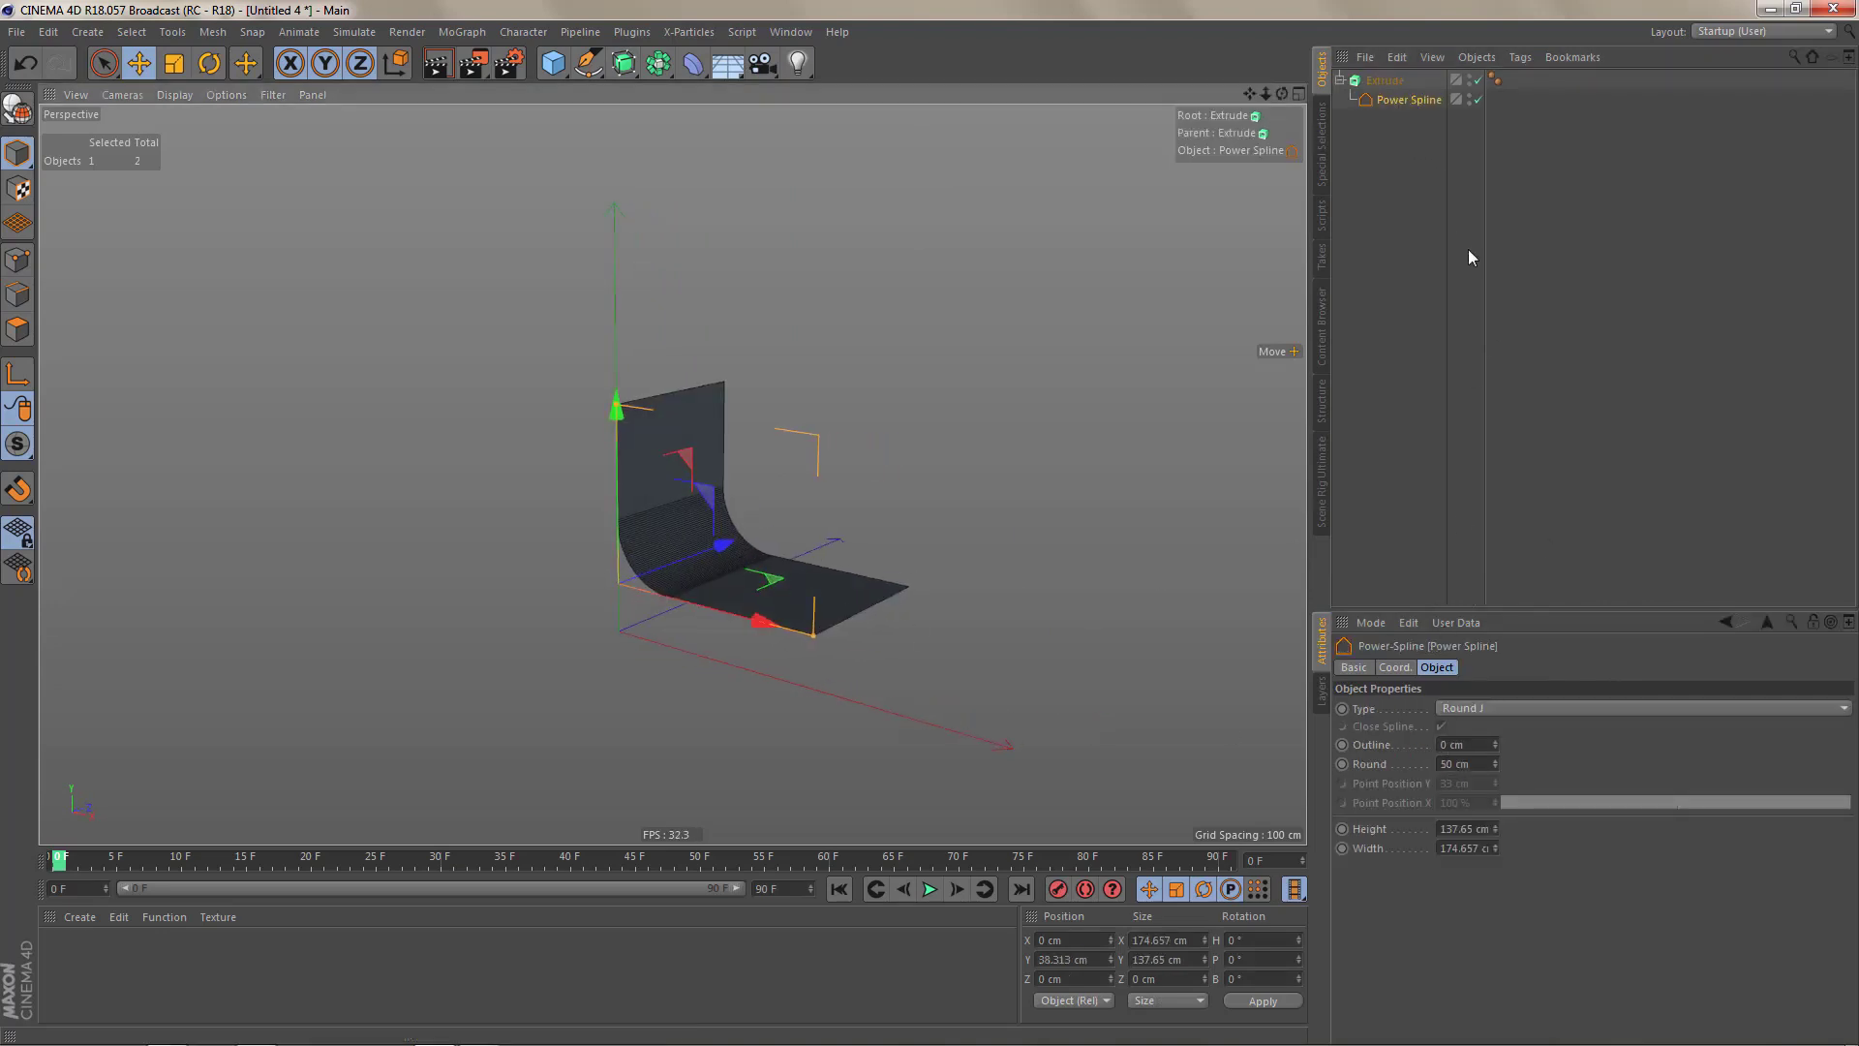
{"action": "left_click", "coordinate": [1398, 82]}
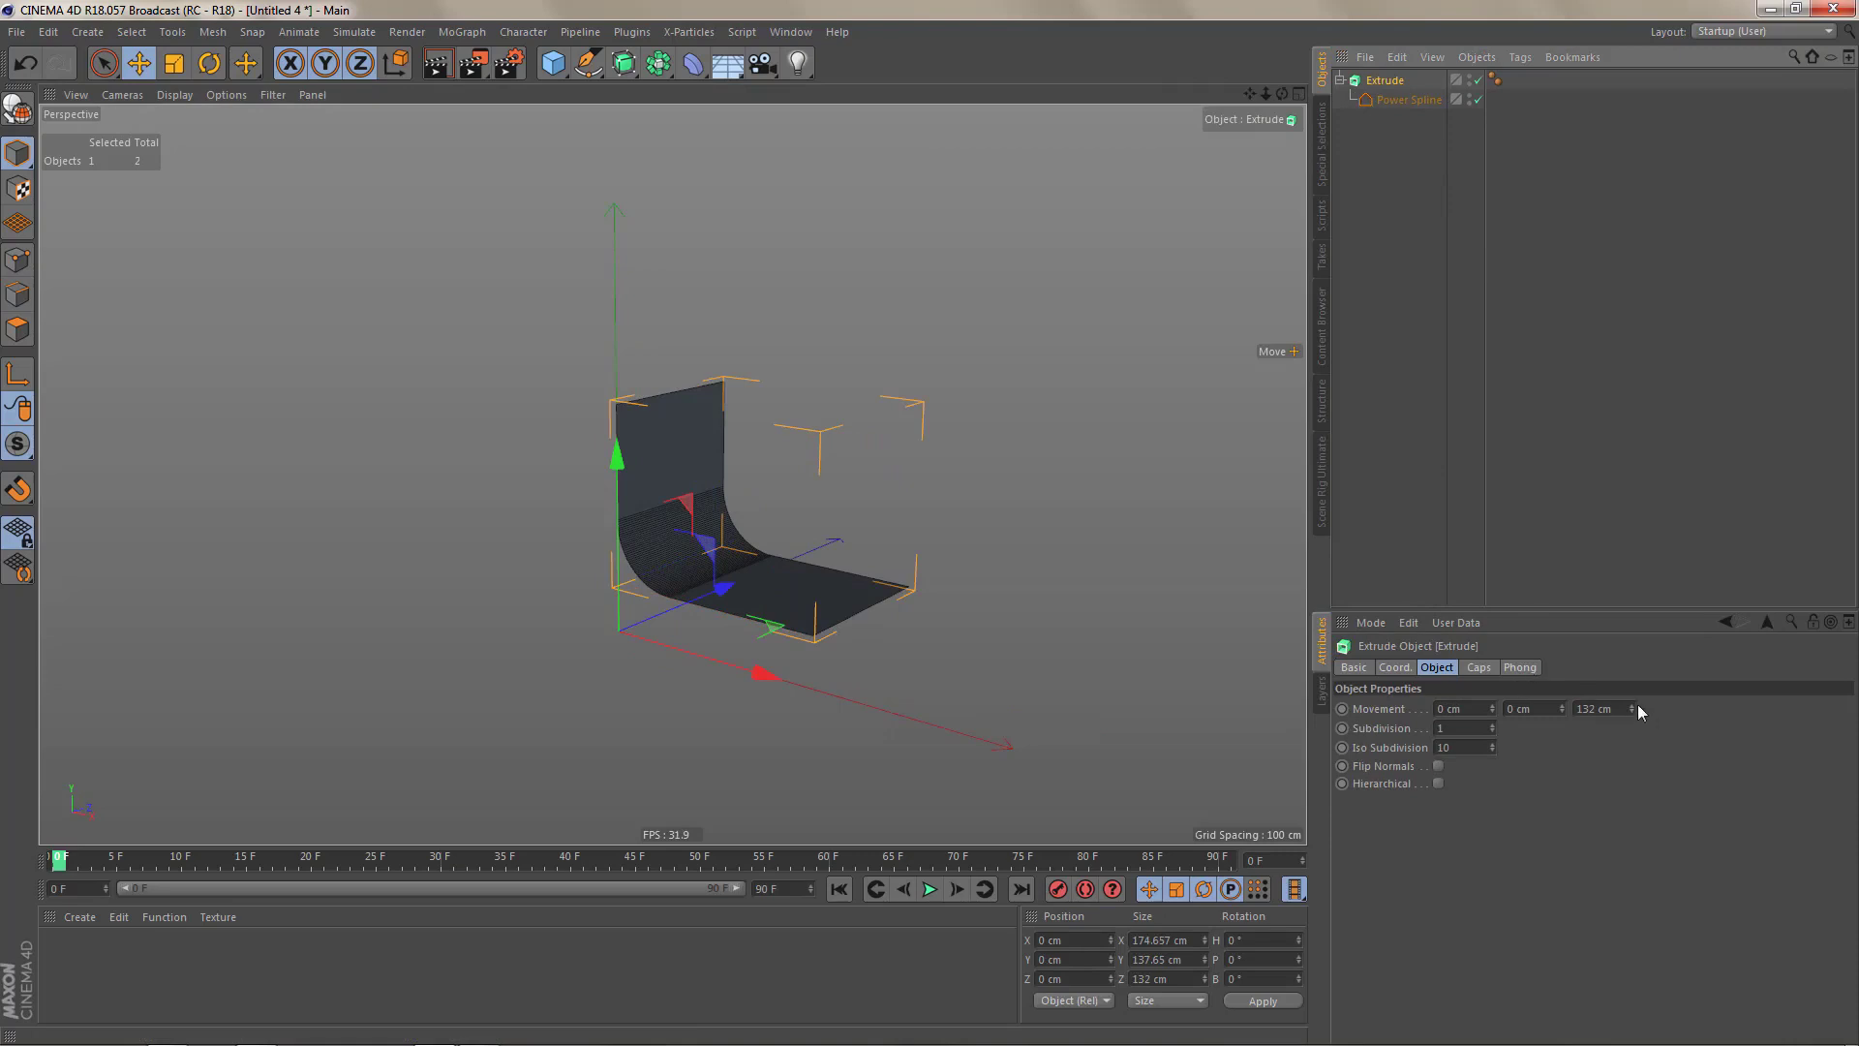
{"action": "left_click_drag", "start_coordinate": [1632, 708], "coordinate": [1640, 740]}
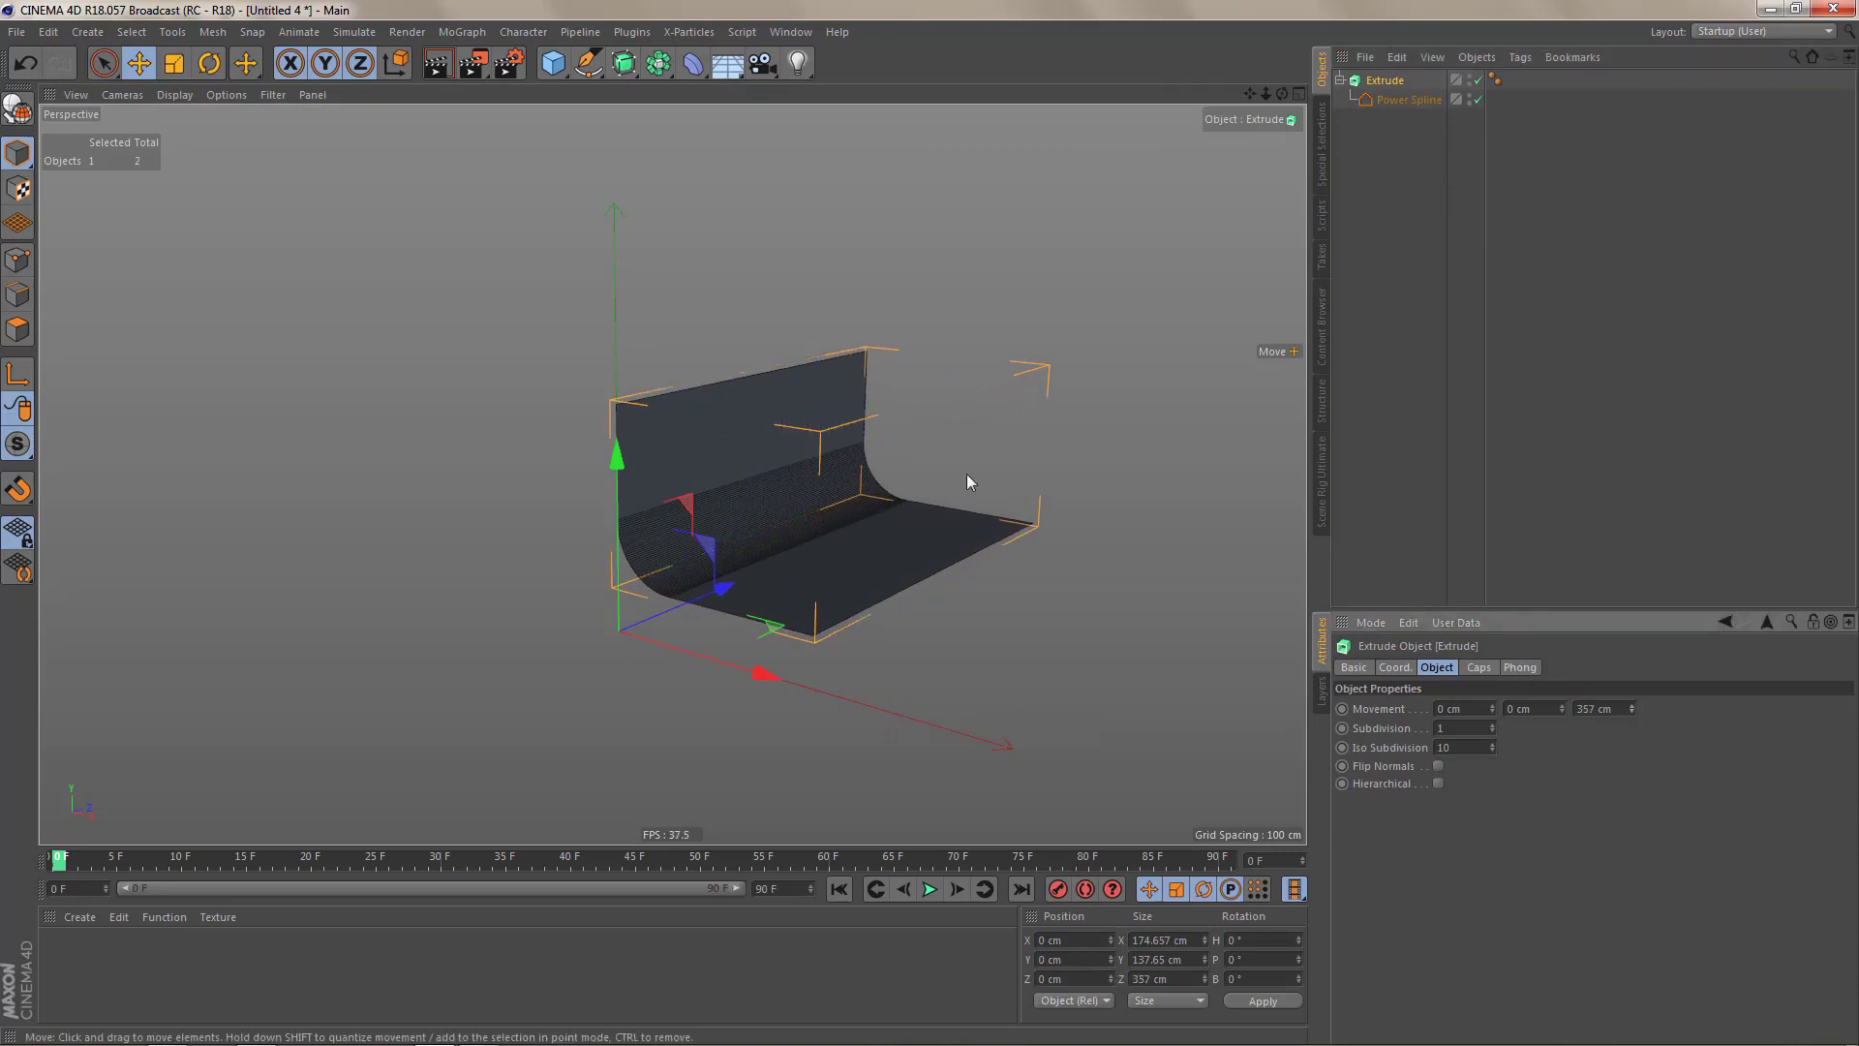
{"action": "middle_click_drag", "start_coordinate": [967, 481], "coordinate": [851, 498], "text": "alt"}
- Raise the backdrop wall to 282.135 cm and lengthen the floor to 307.76 cm
{"action": "right_click", "coordinate": [851, 497]}
{"action": "left_click", "coordinate": [876, 527]}
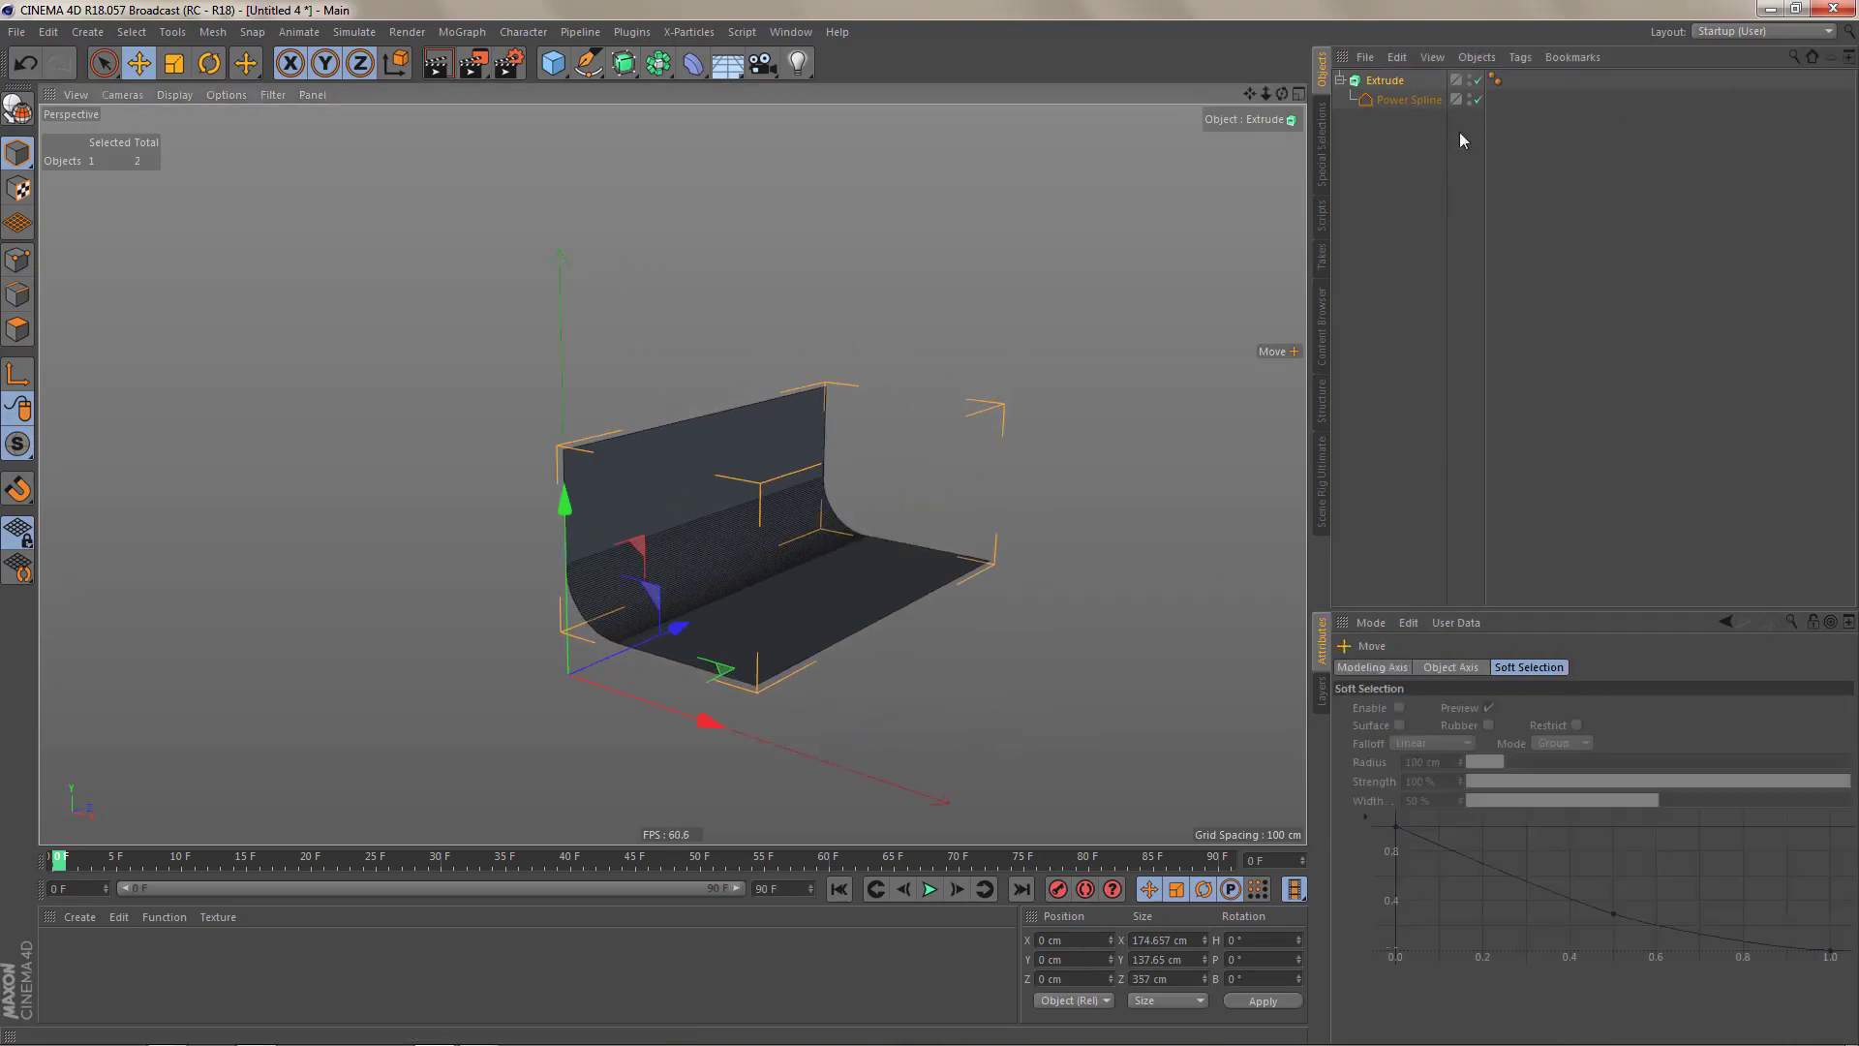
{"action": "left_click", "coordinate": [1415, 96]}
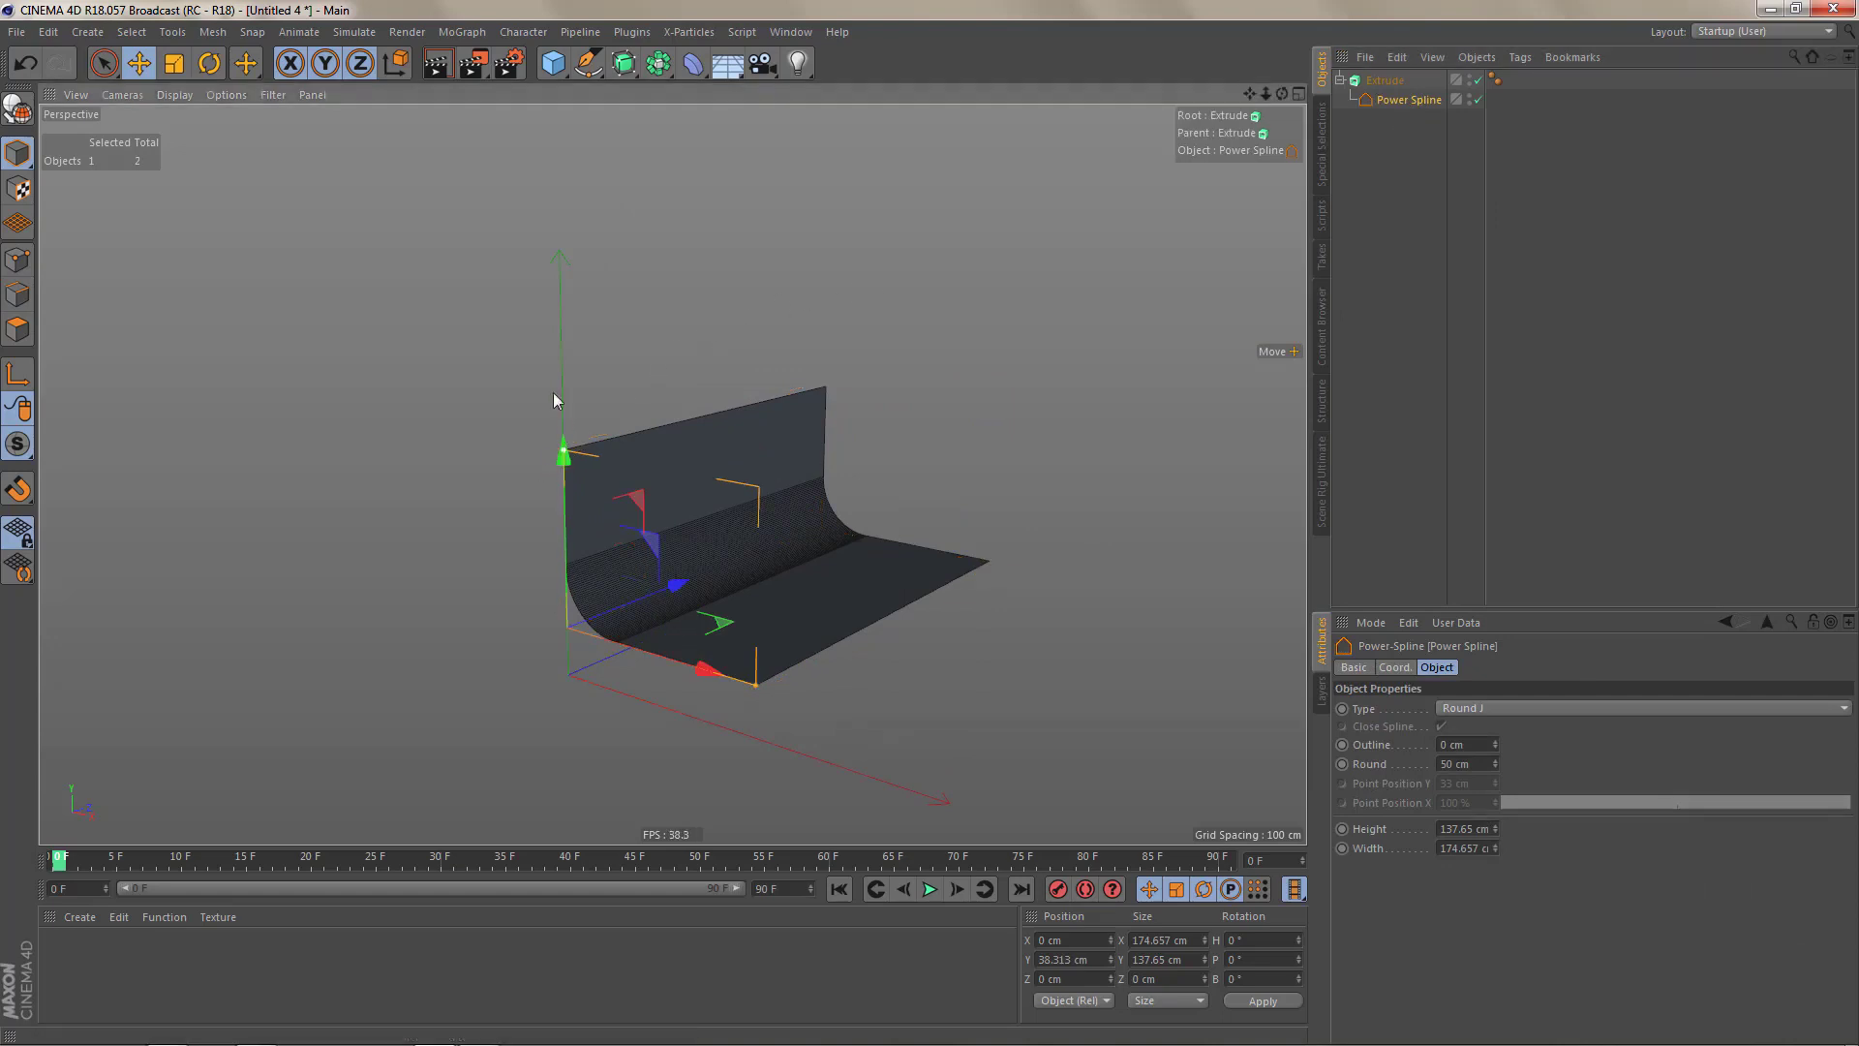
{"action": "left_click_drag", "start_coordinate": [554, 400], "coordinate": [548, 252]}
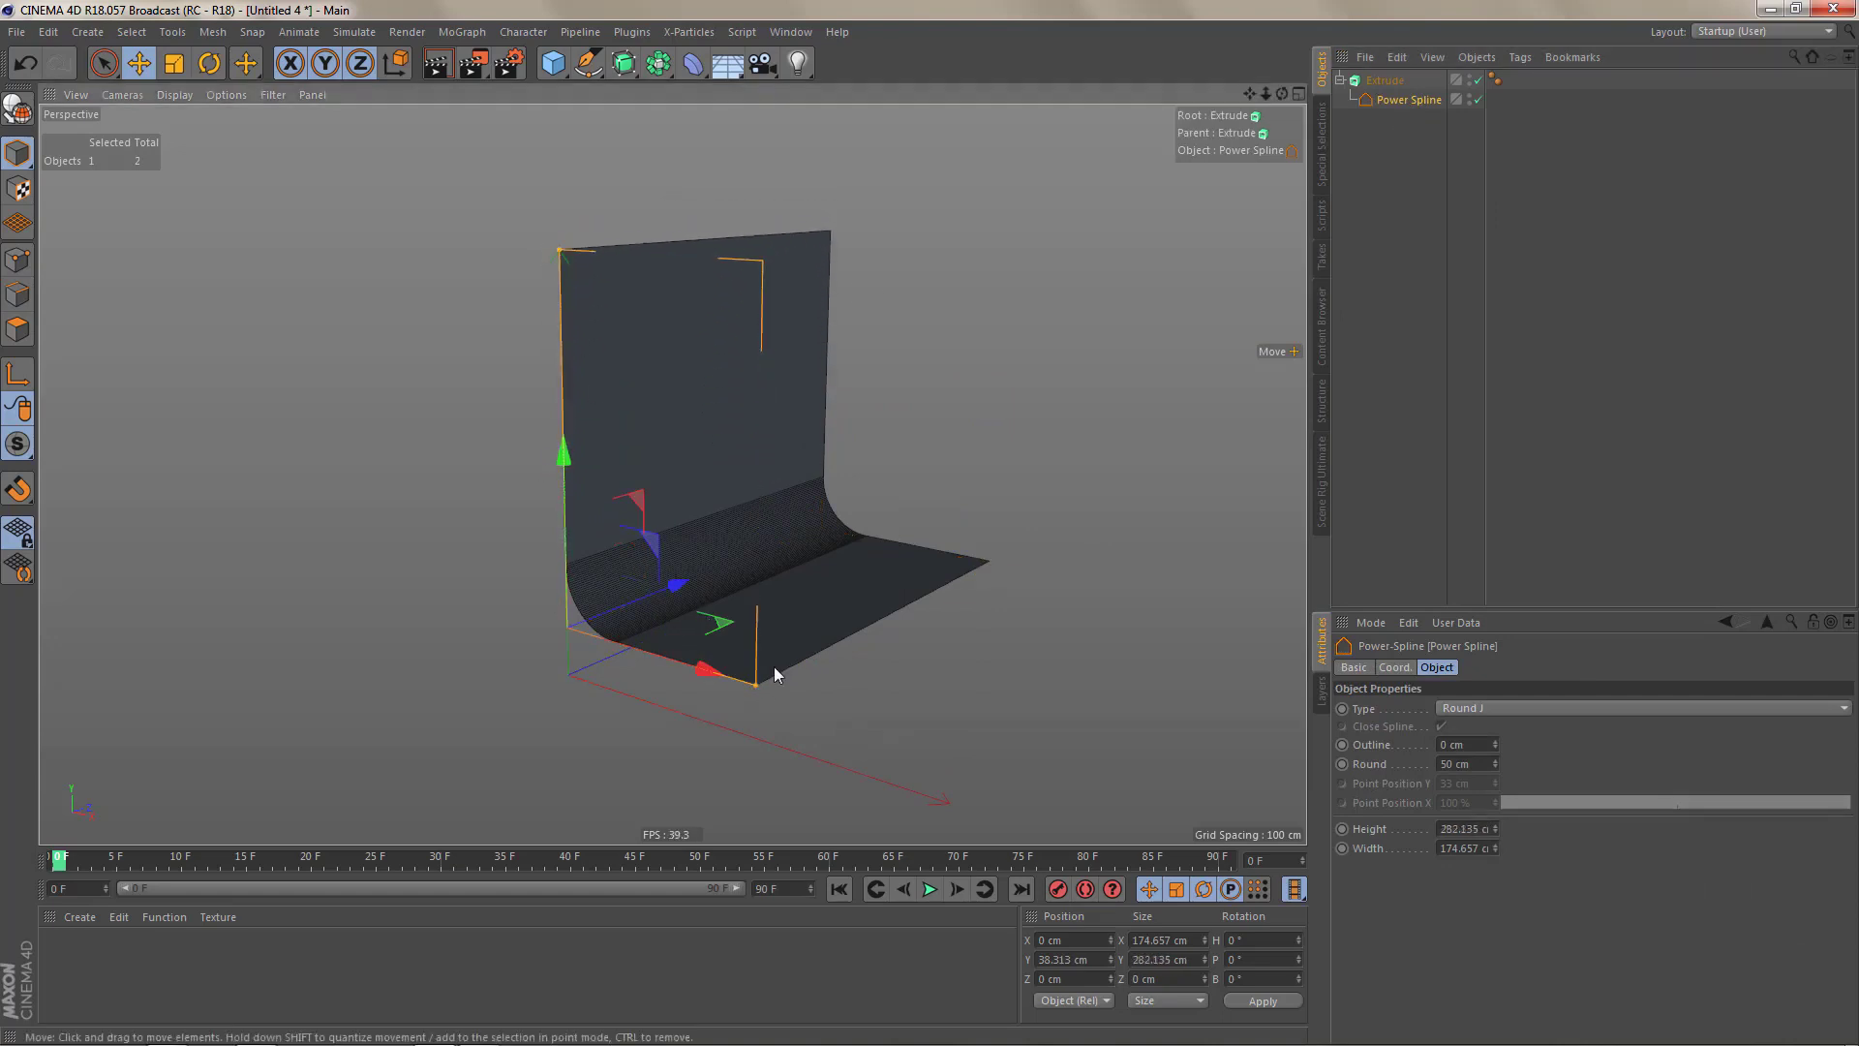
{"action": "left_click_drag", "start_coordinate": [755, 685], "coordinate": [931, 754]}
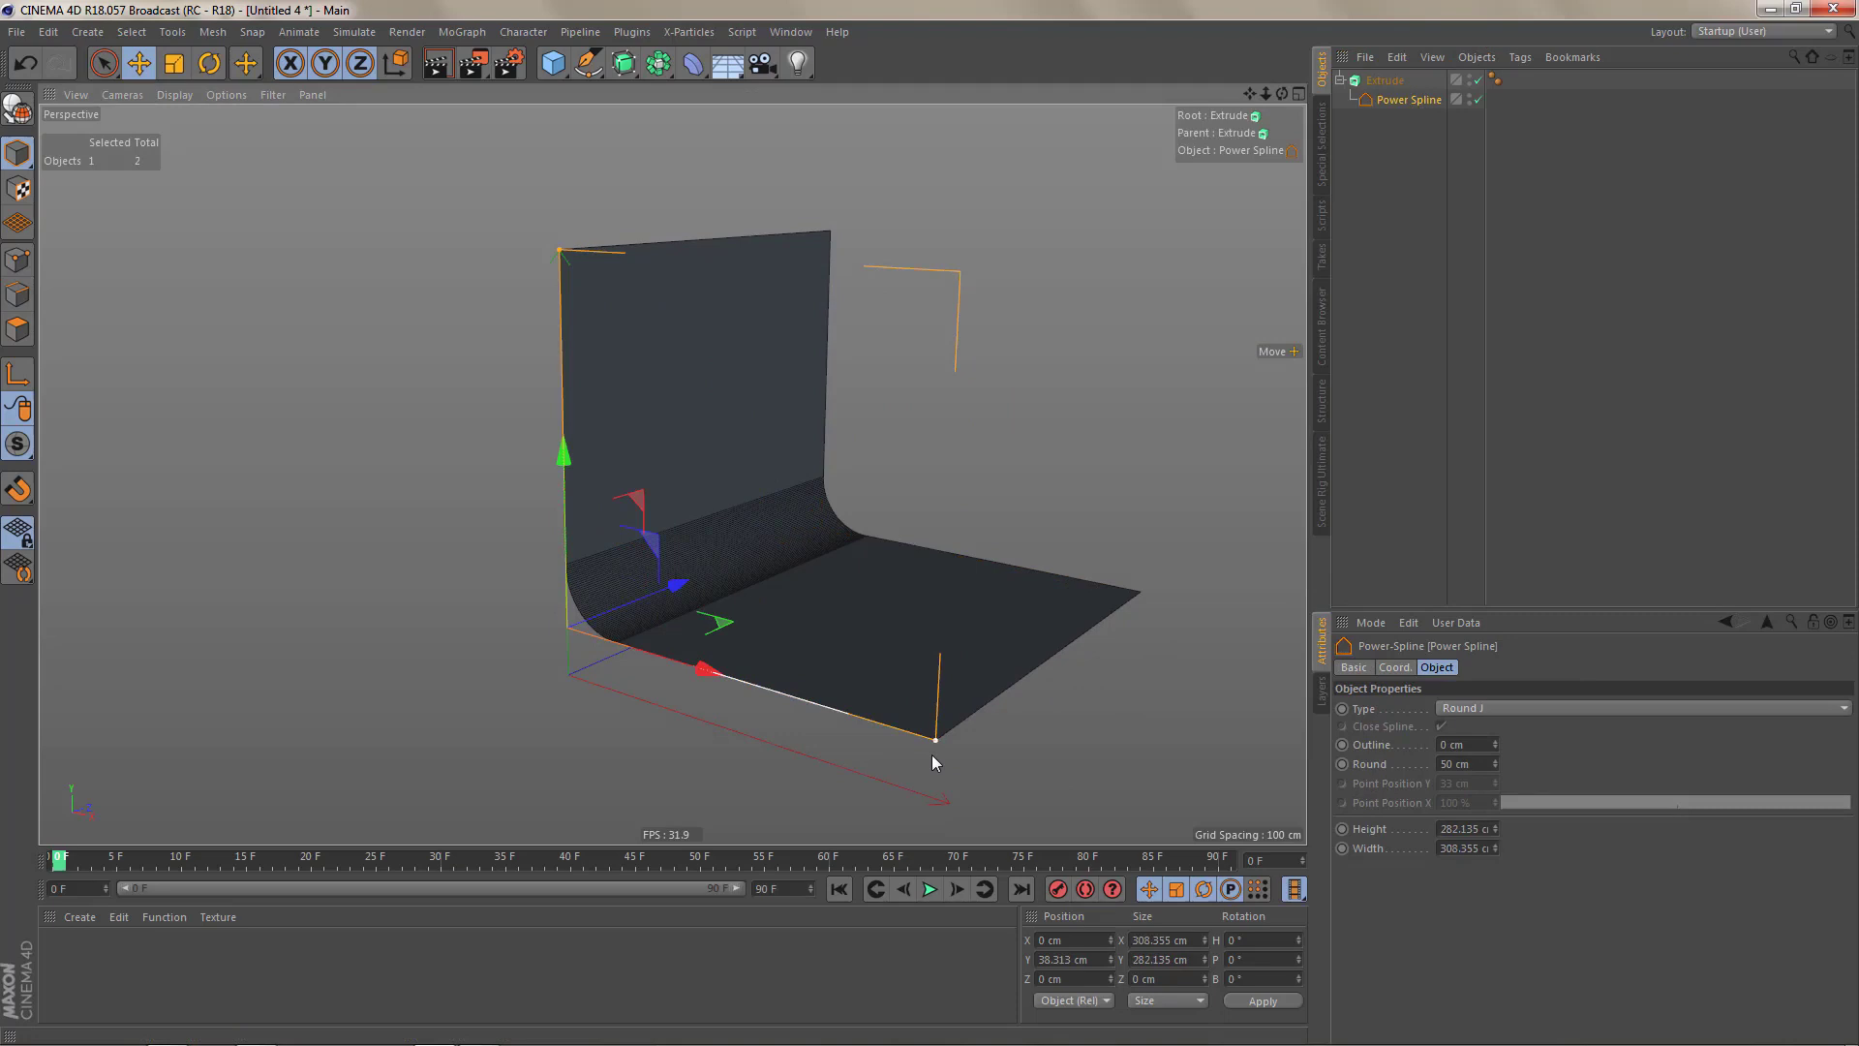
{"action": "left_click_drag", "start_coordinate": [866, 646], "coordinate": [736, 587], "text": "alt"}
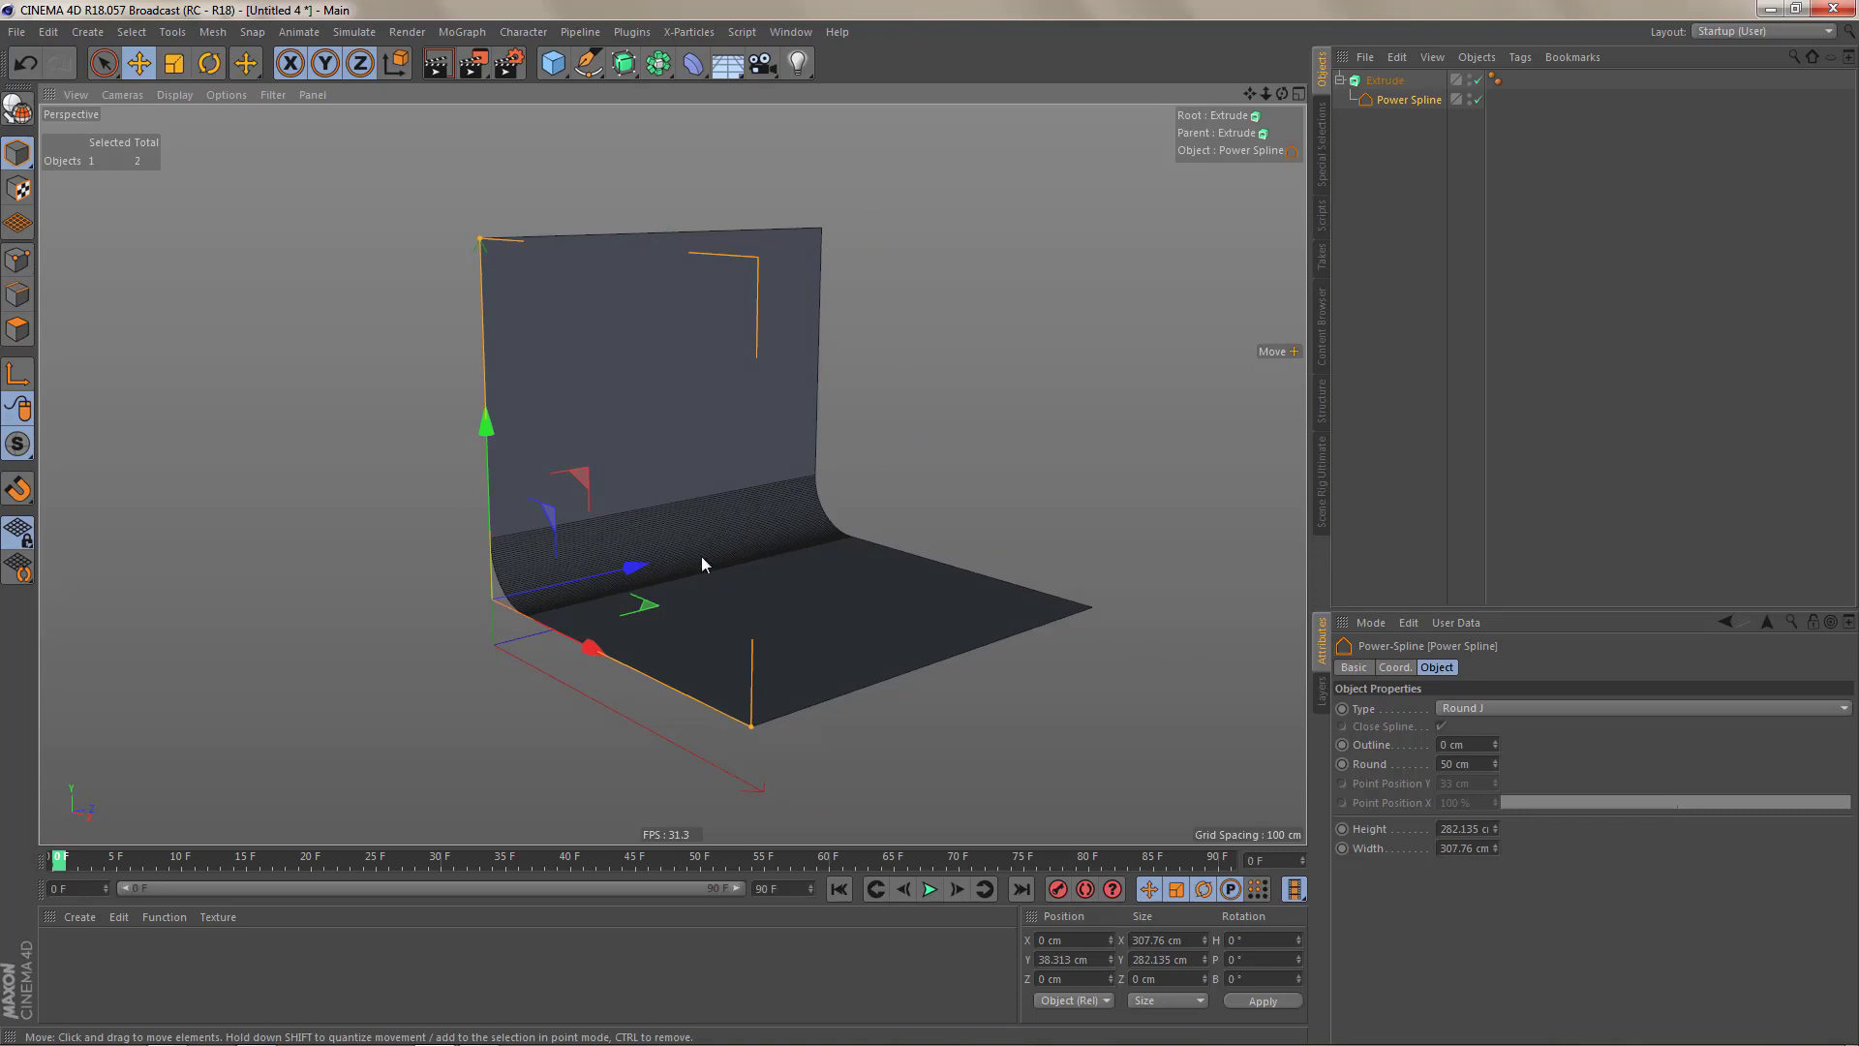
- Take the Power Spline out of the Extrude and delete the Extrude
{"action": "left_click_drag", "start_coordinate": [1394, 100], "coordinate": [1391, 91]}
{"action": "left_click", "coordinate": [1392, 83]}
{"action": "key", "text": "Delete"}
{"action": "left_click", "coordinate": [1392, 83]}
- Change the spline type to Cut J so its corner is chamfered
{"action": "left_click", "coordinate": [1502, 709]}
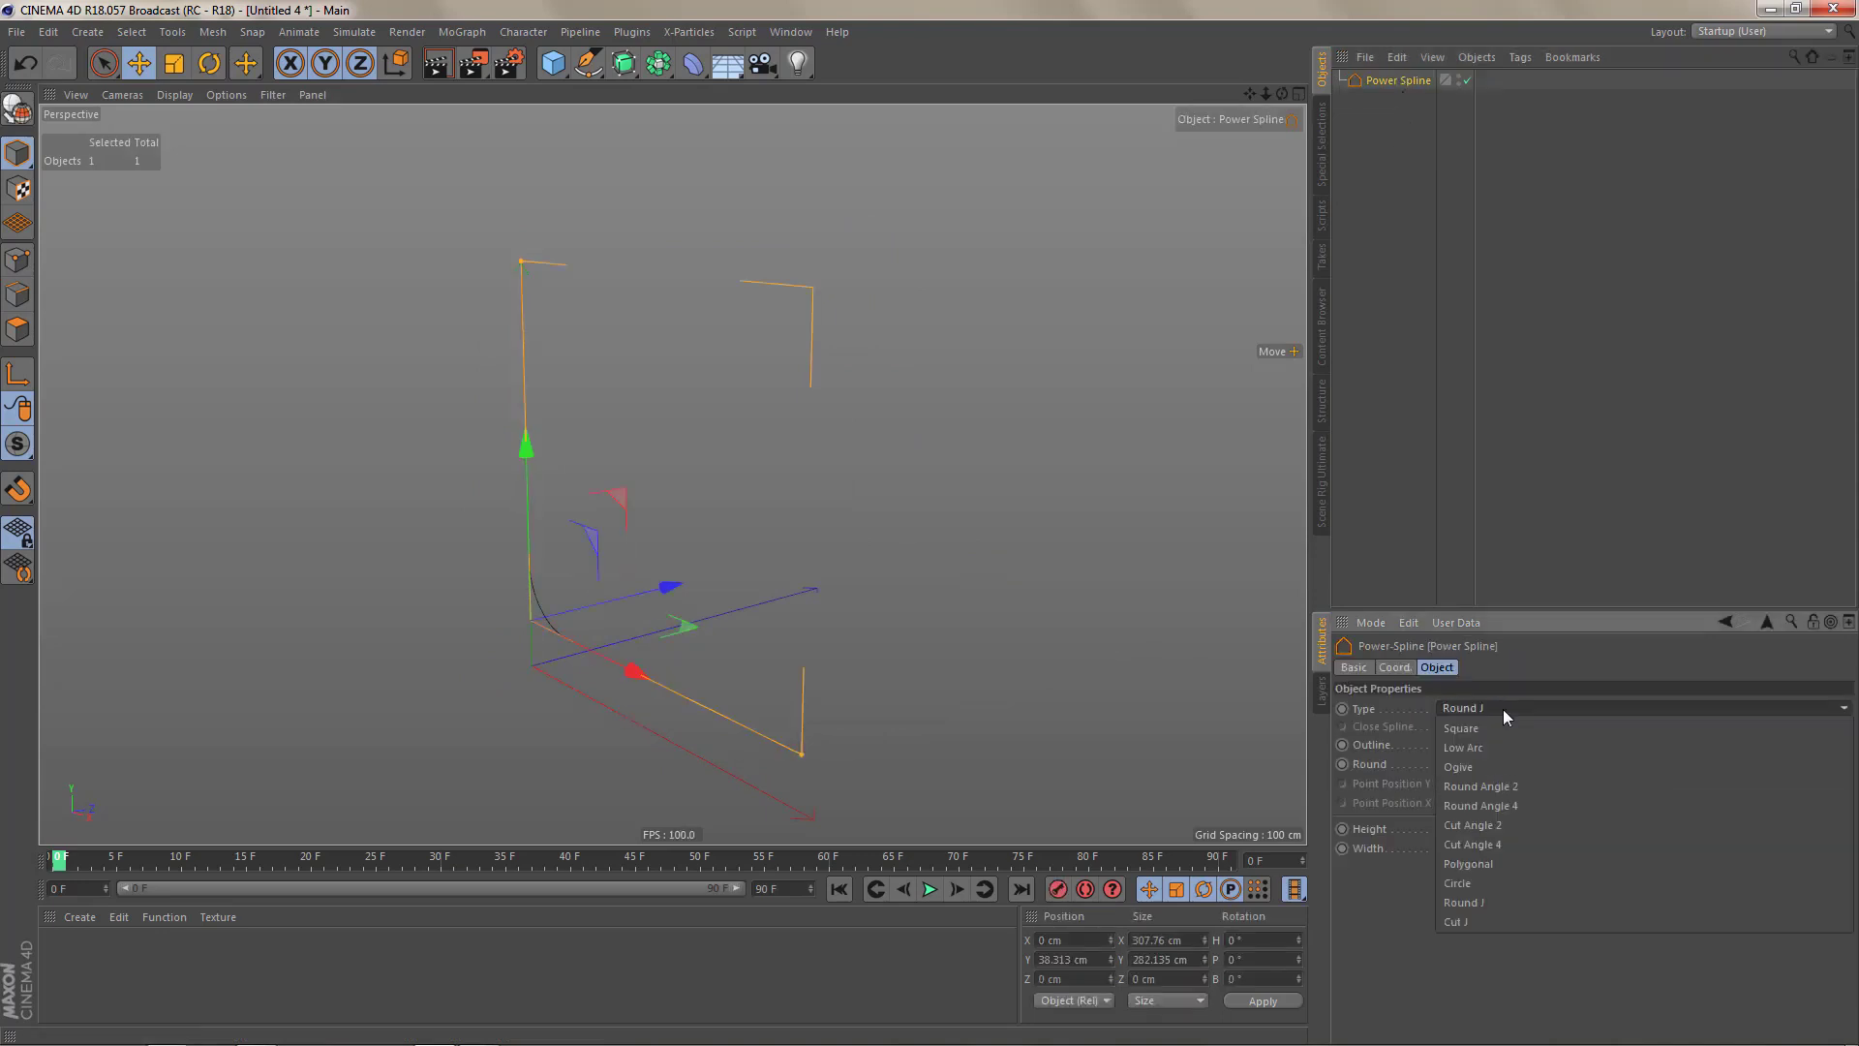
{"action": "left_click", "coordinate": [1529, 920]}
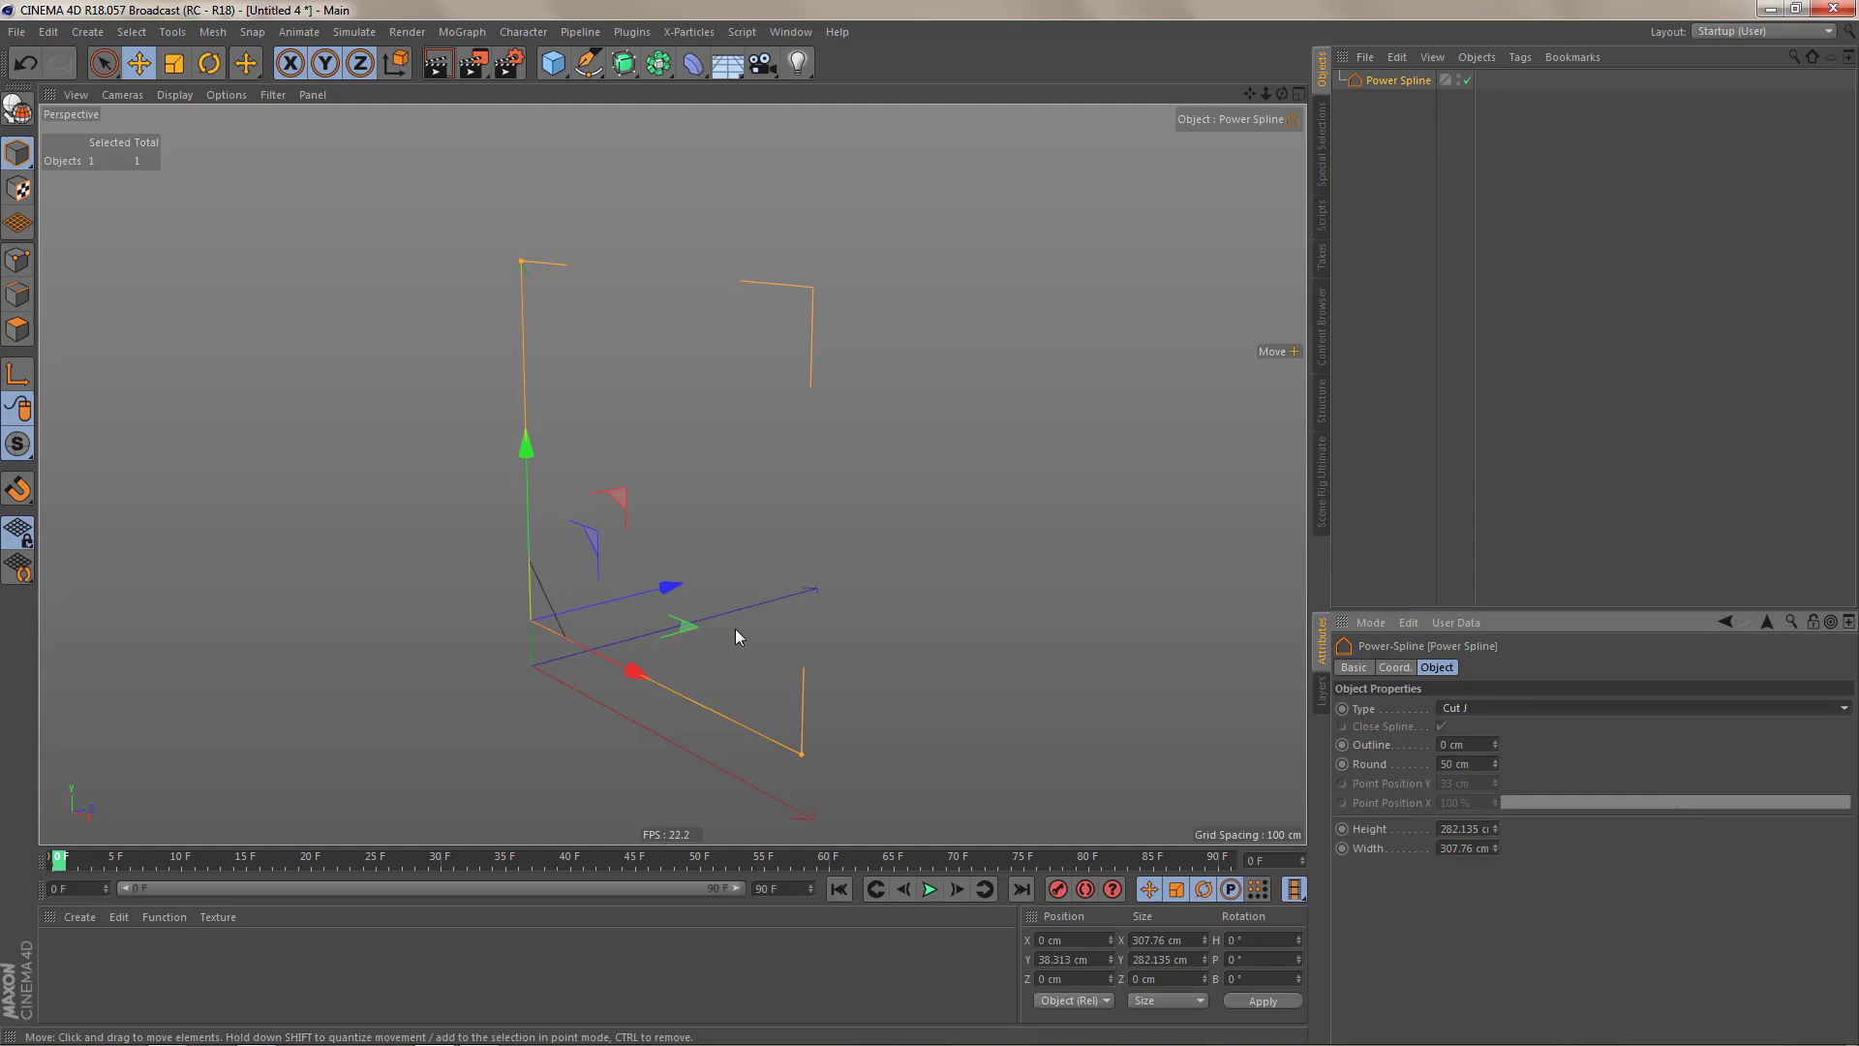
{"action": "left_click", "coordinate": [1385, 230]}
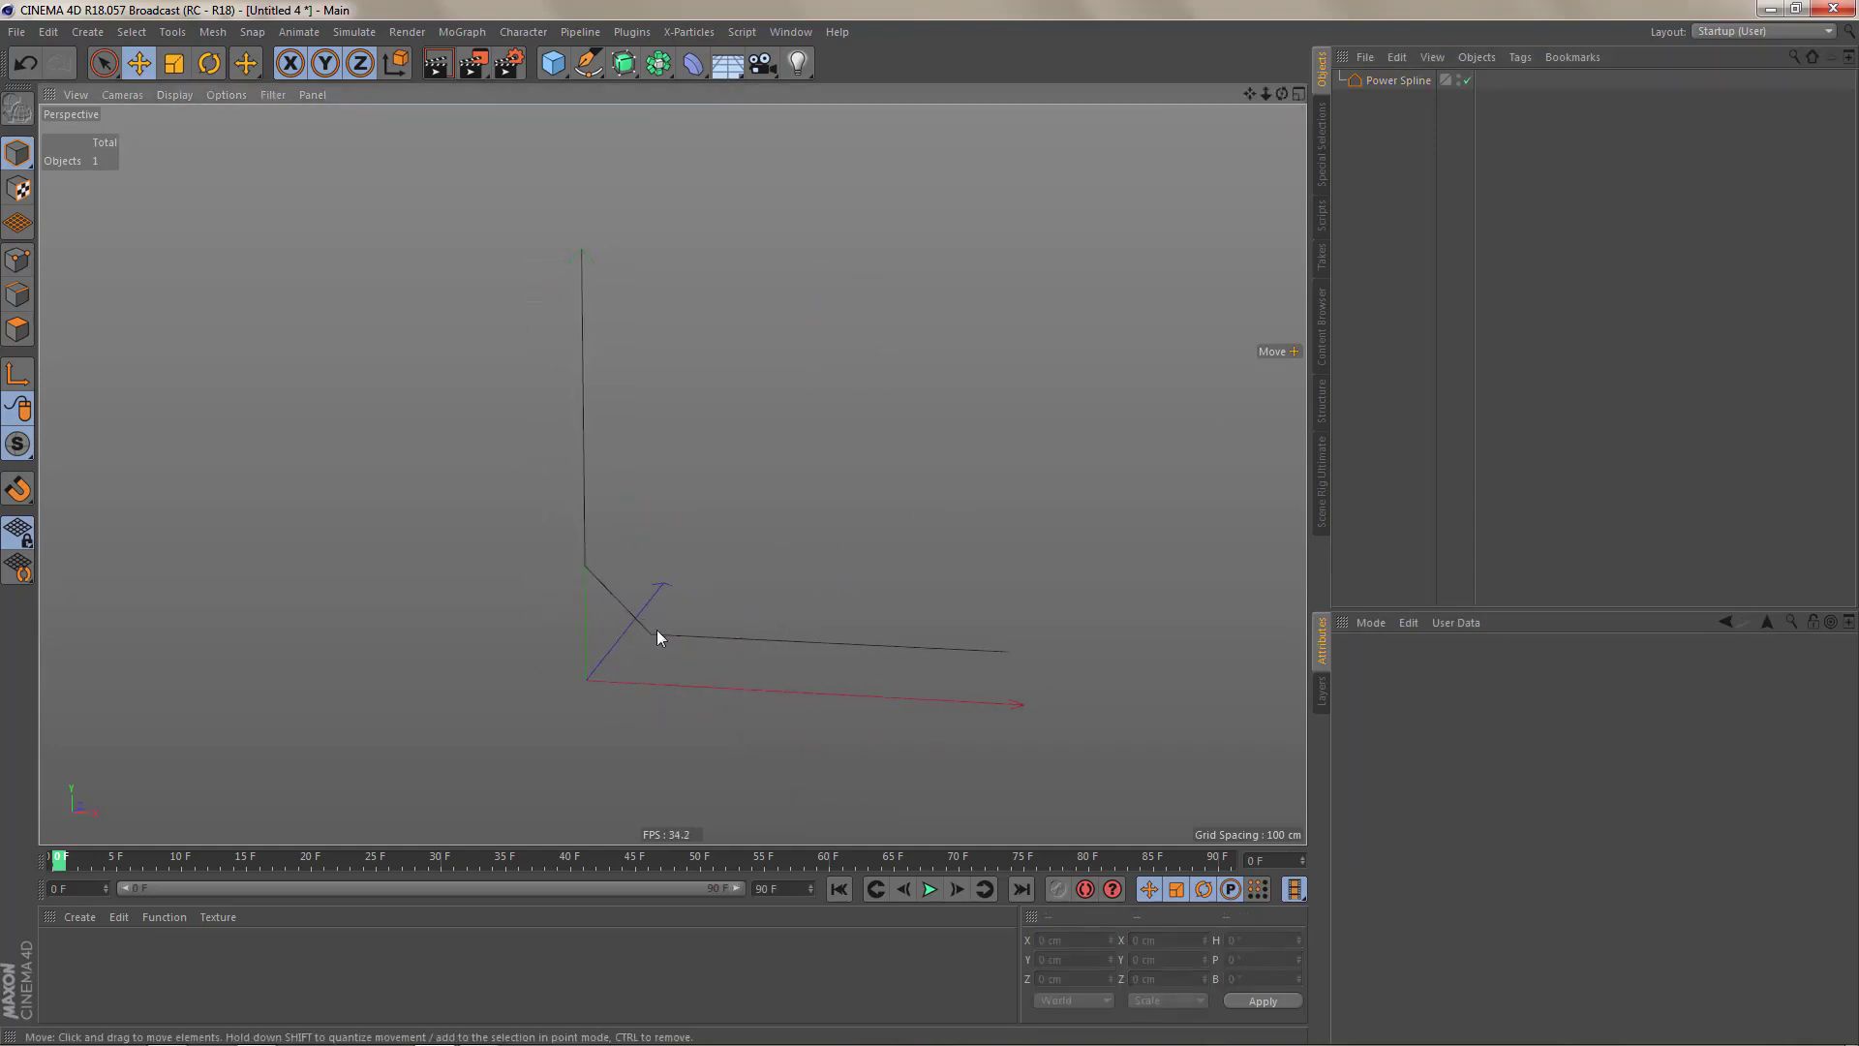
{"action": "mouse_move", "coordinate": [689, 608]}
{"action": "left_mouse_down", "text": "alt"}
{"action": "mouse_move", "coordinate": [654, 612]}
{"action": "mouse_move", "coordinate": [694, 606]}
{"action": "left_mouse_up", "text": "alt"}
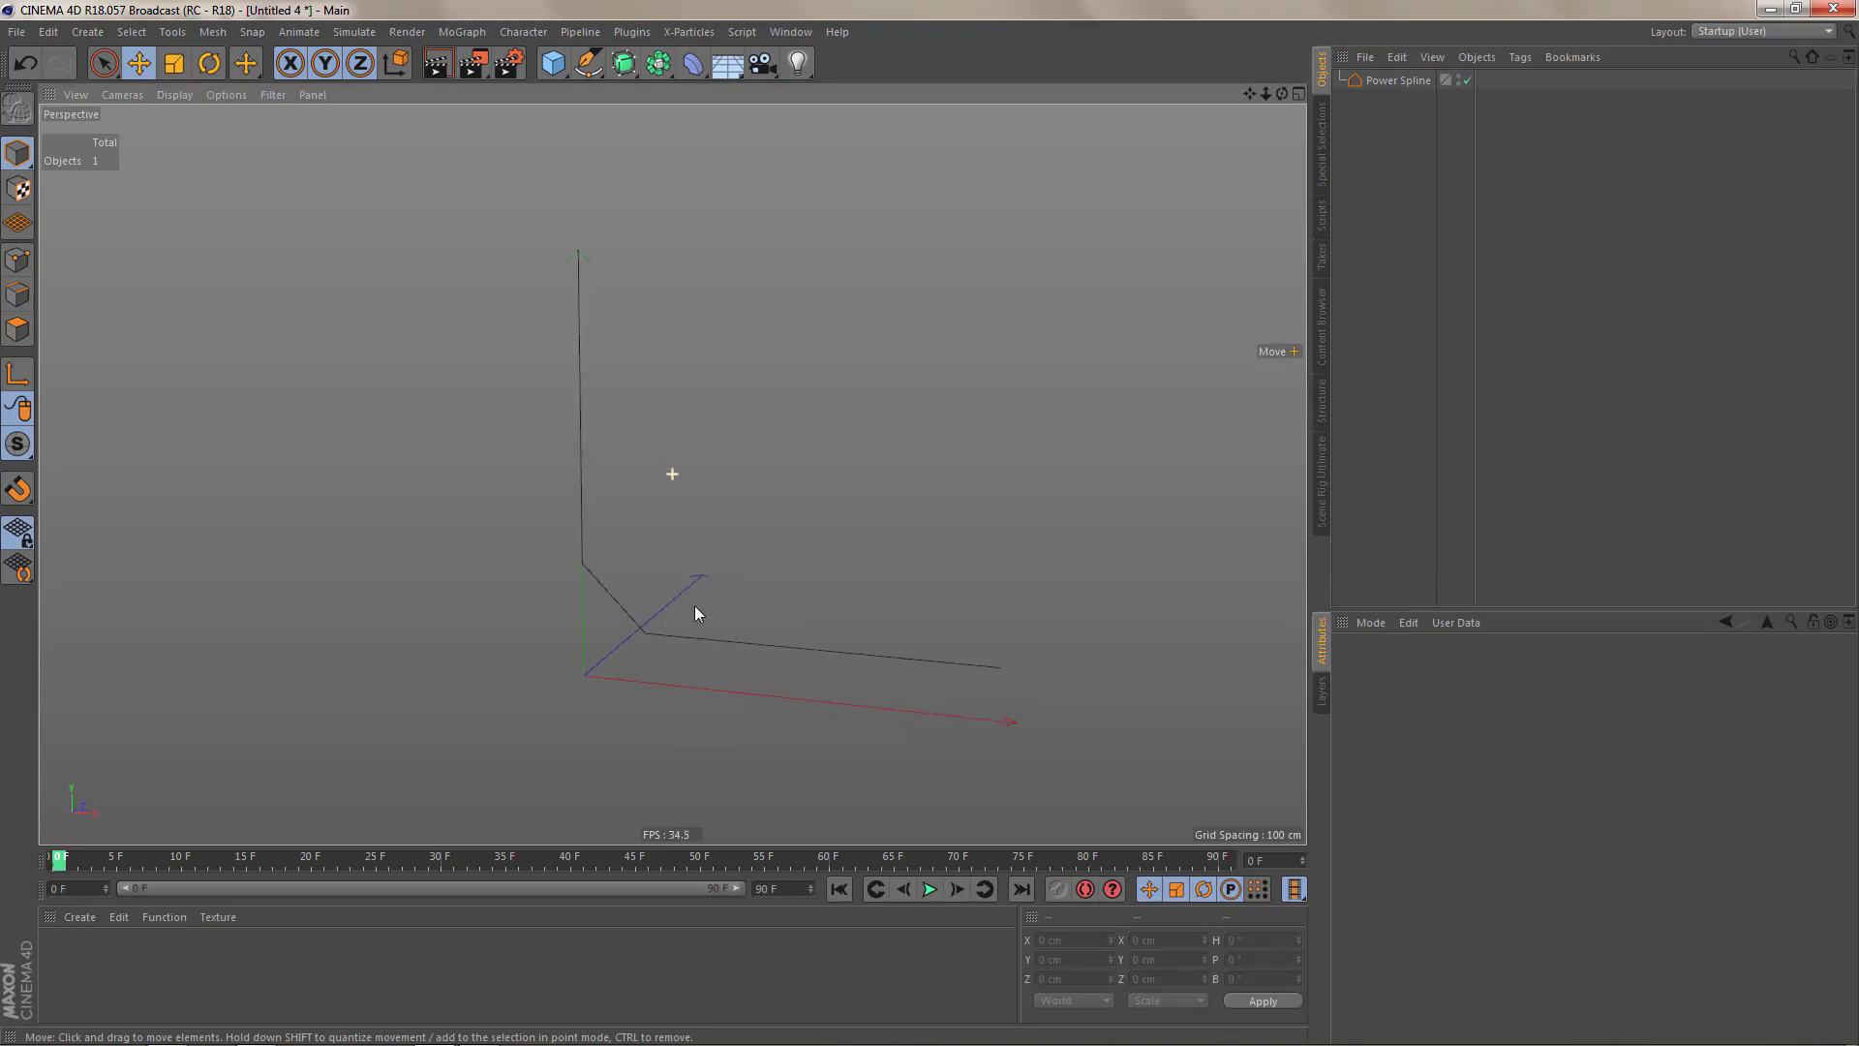
{"action": "left_click", "coordinate": [1386, 83]}
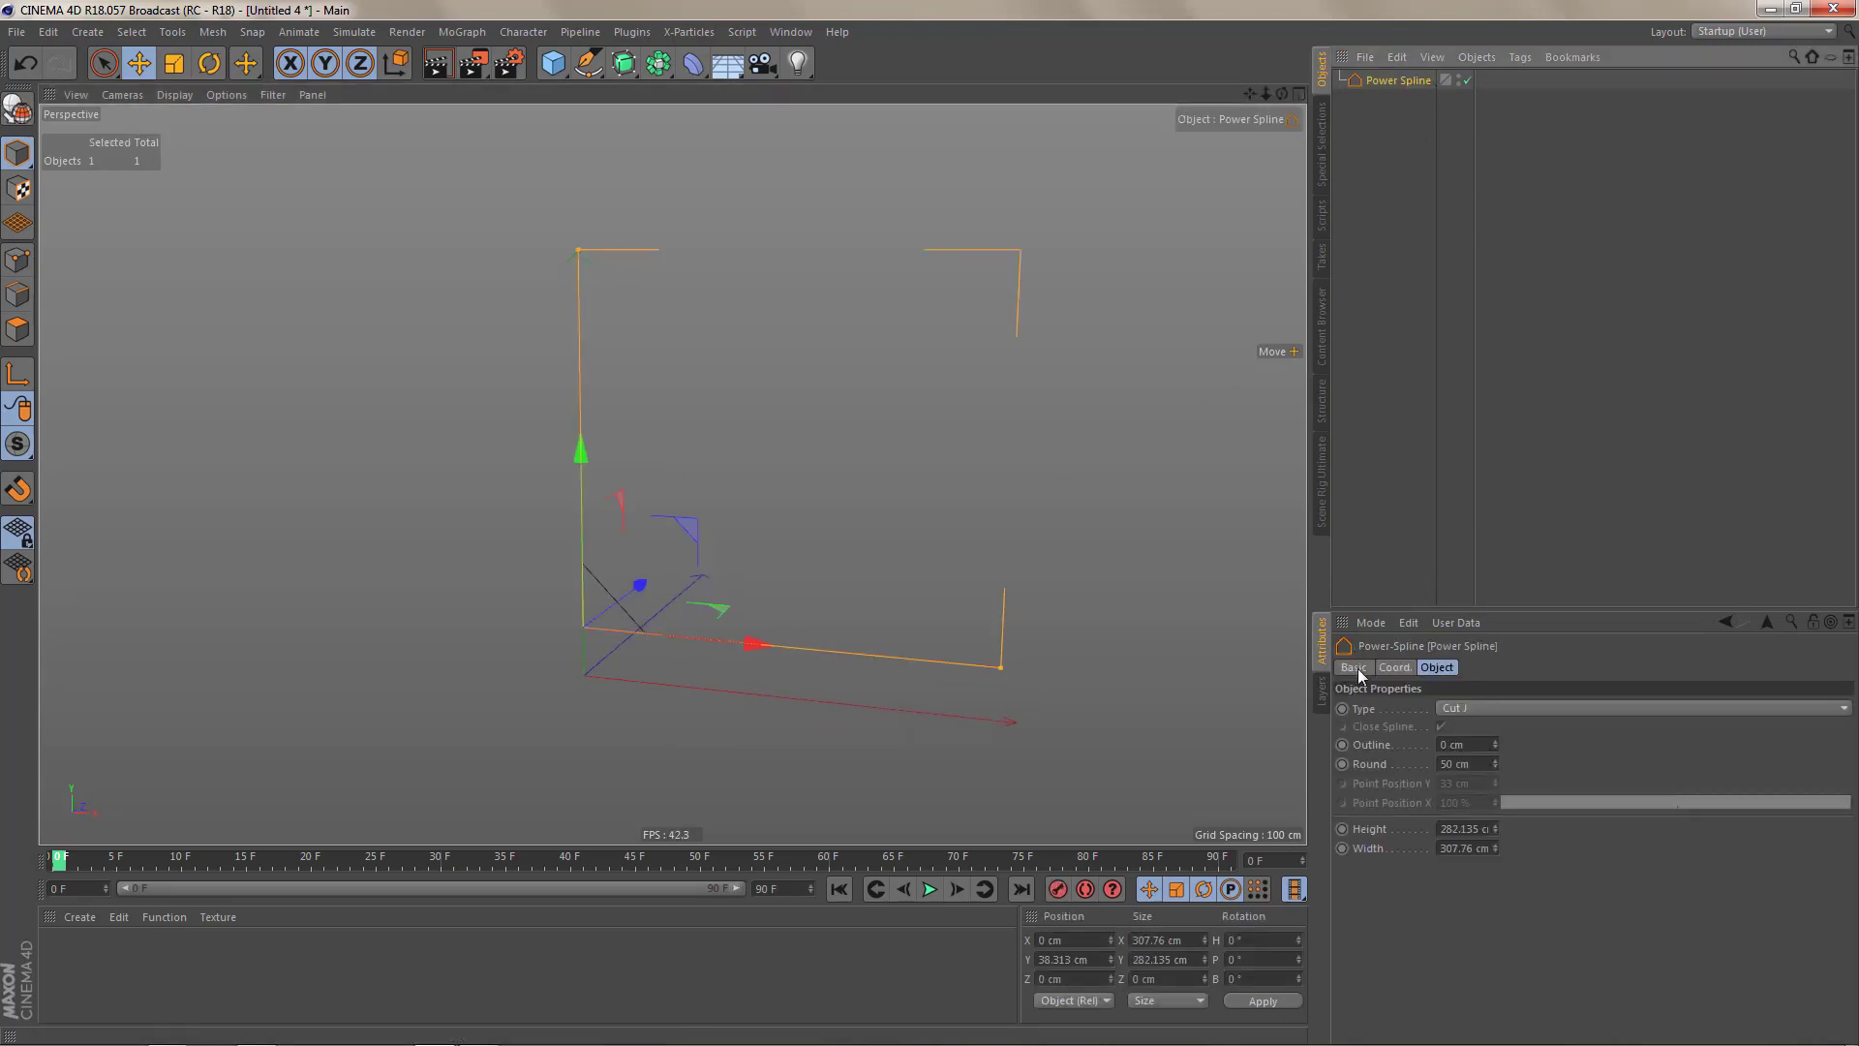
- Switch the spline back to Low Arc, resetting height to 200 cm and width to 150 cm
{"action": "left_click", "coordinate": [1471, 713]}
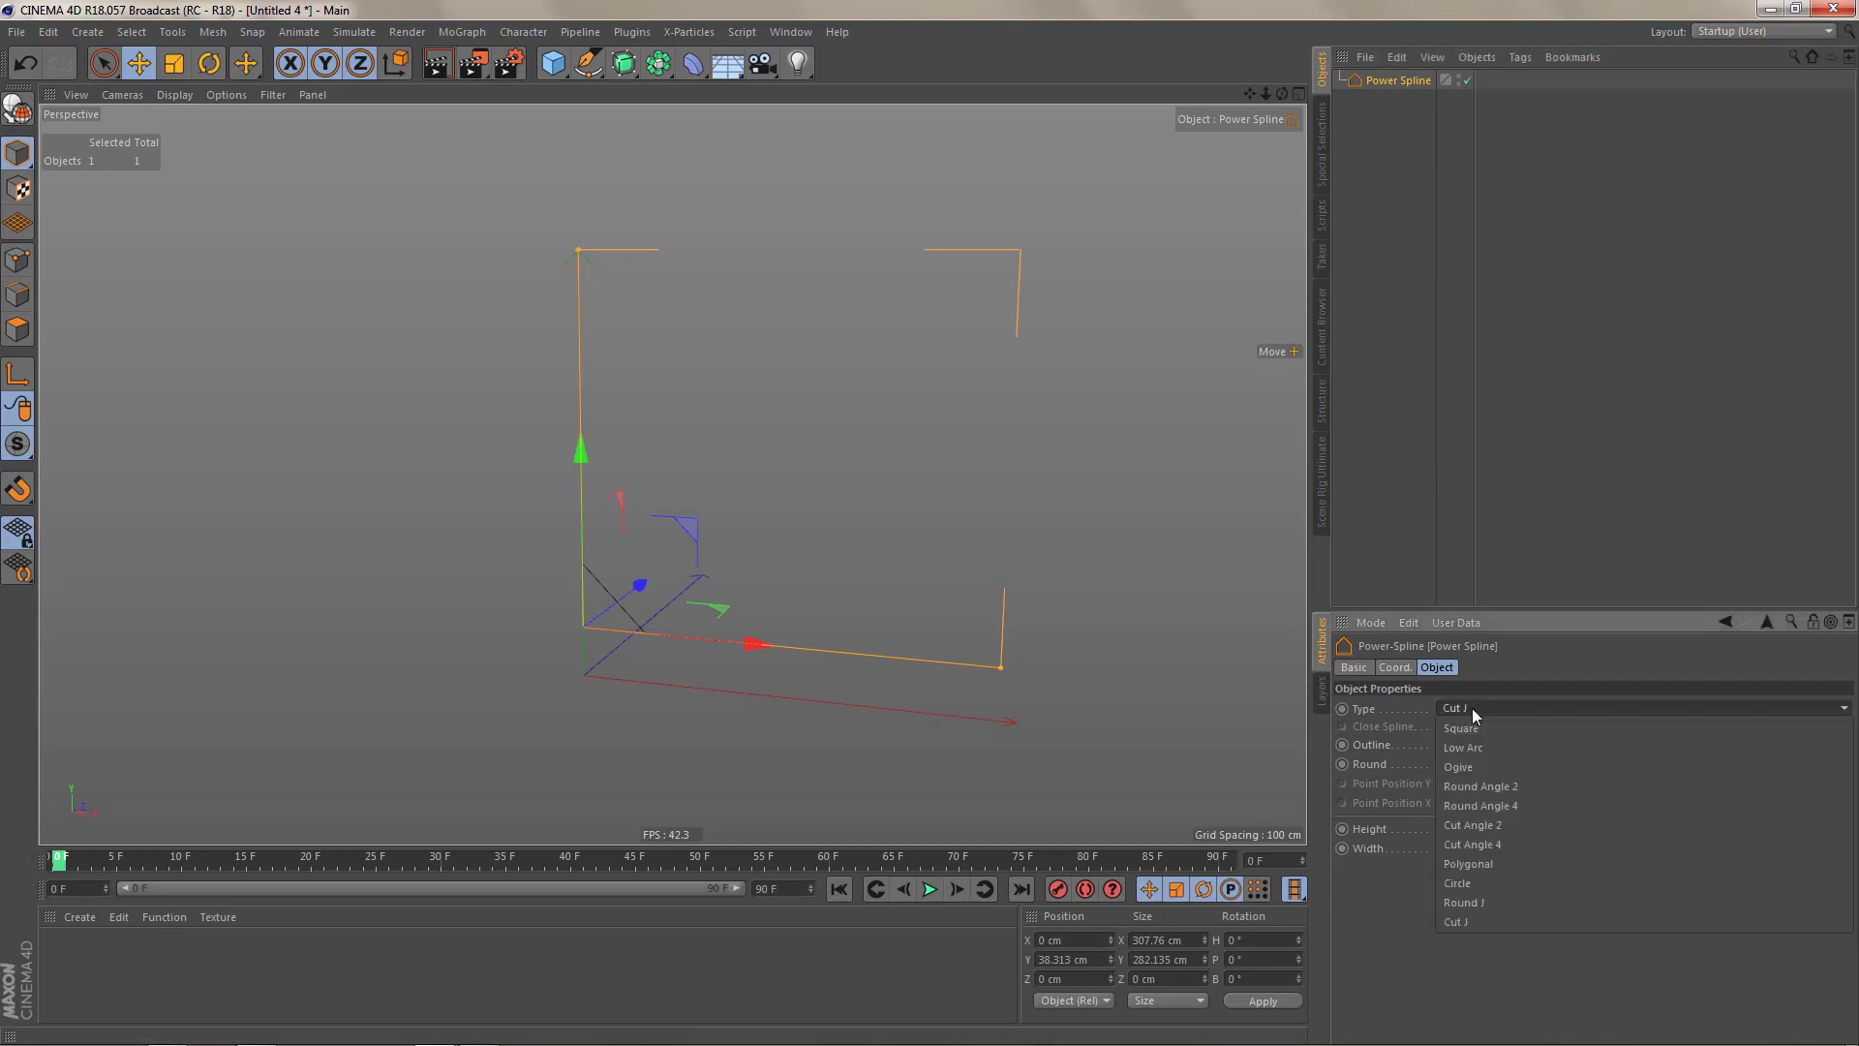
{"action": "left_click", "coordinate": [1514, 746]}
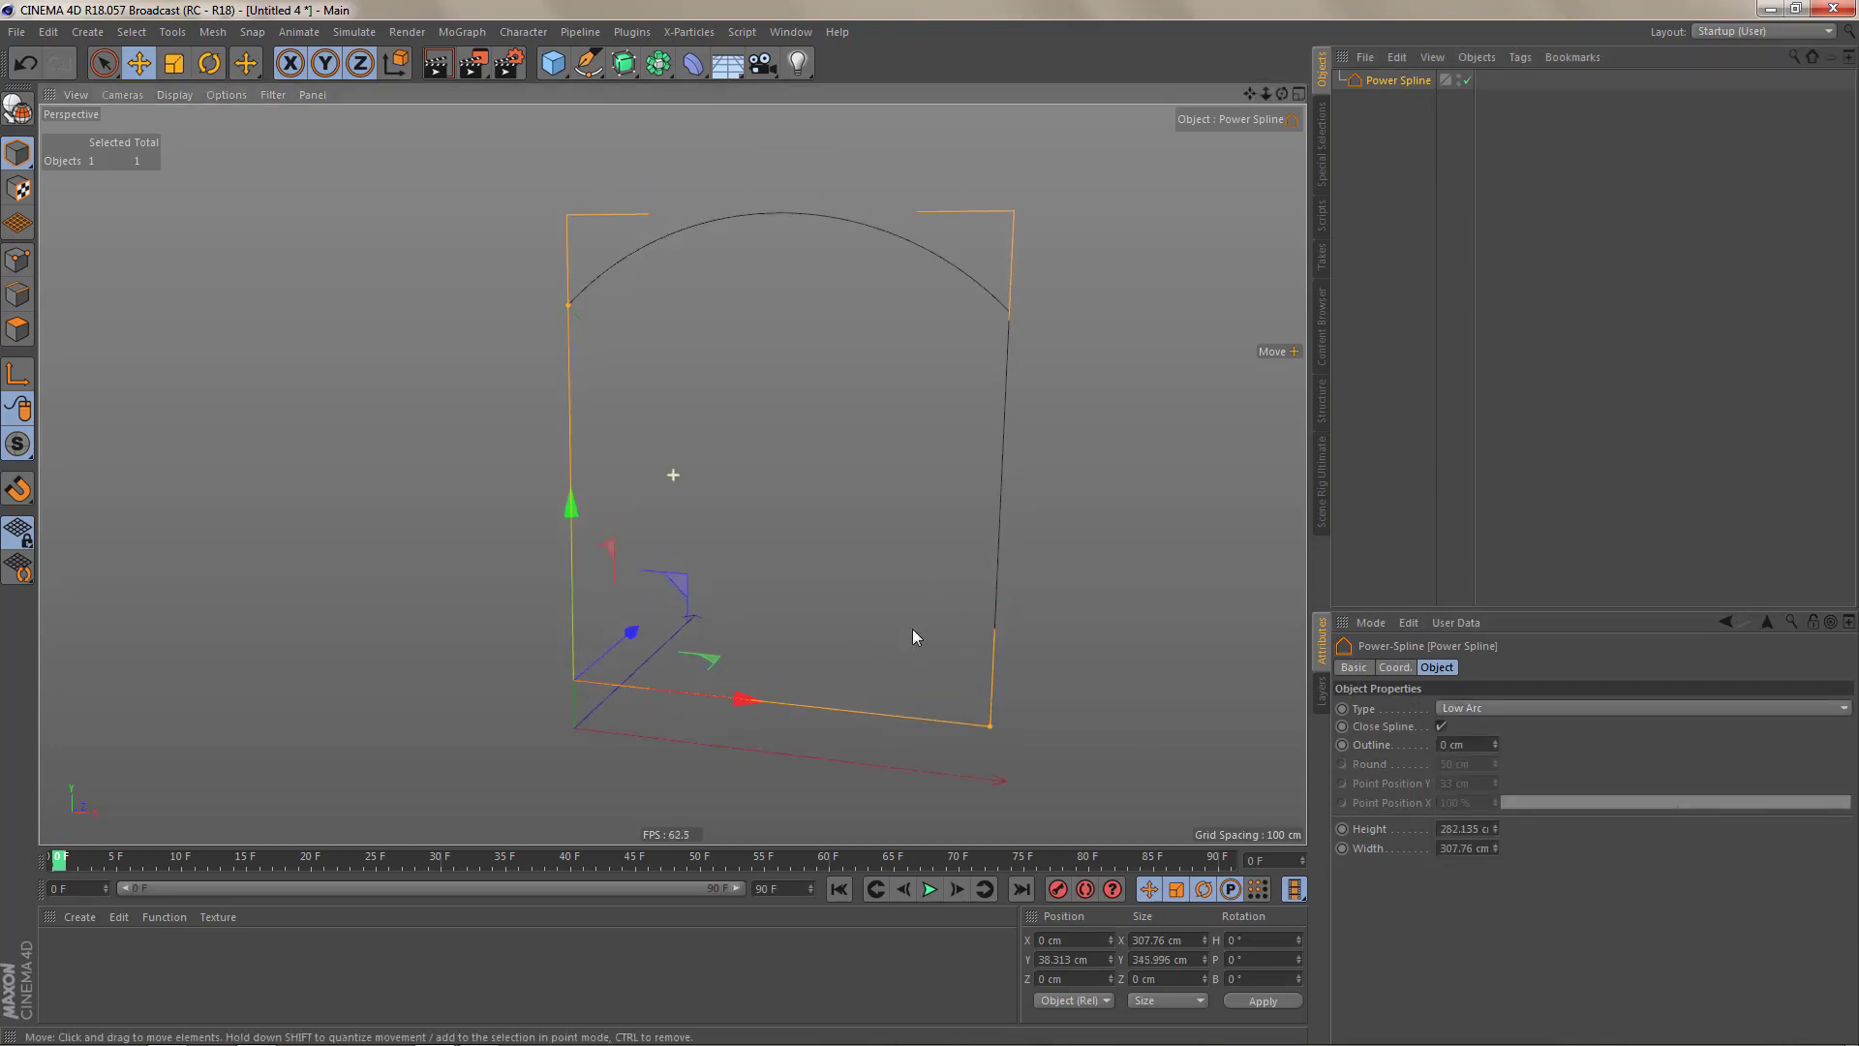
{"action": "left_click_drag", "start_coordinate": [912, 629], "coordinate": [953, 604], "text": "alt"}
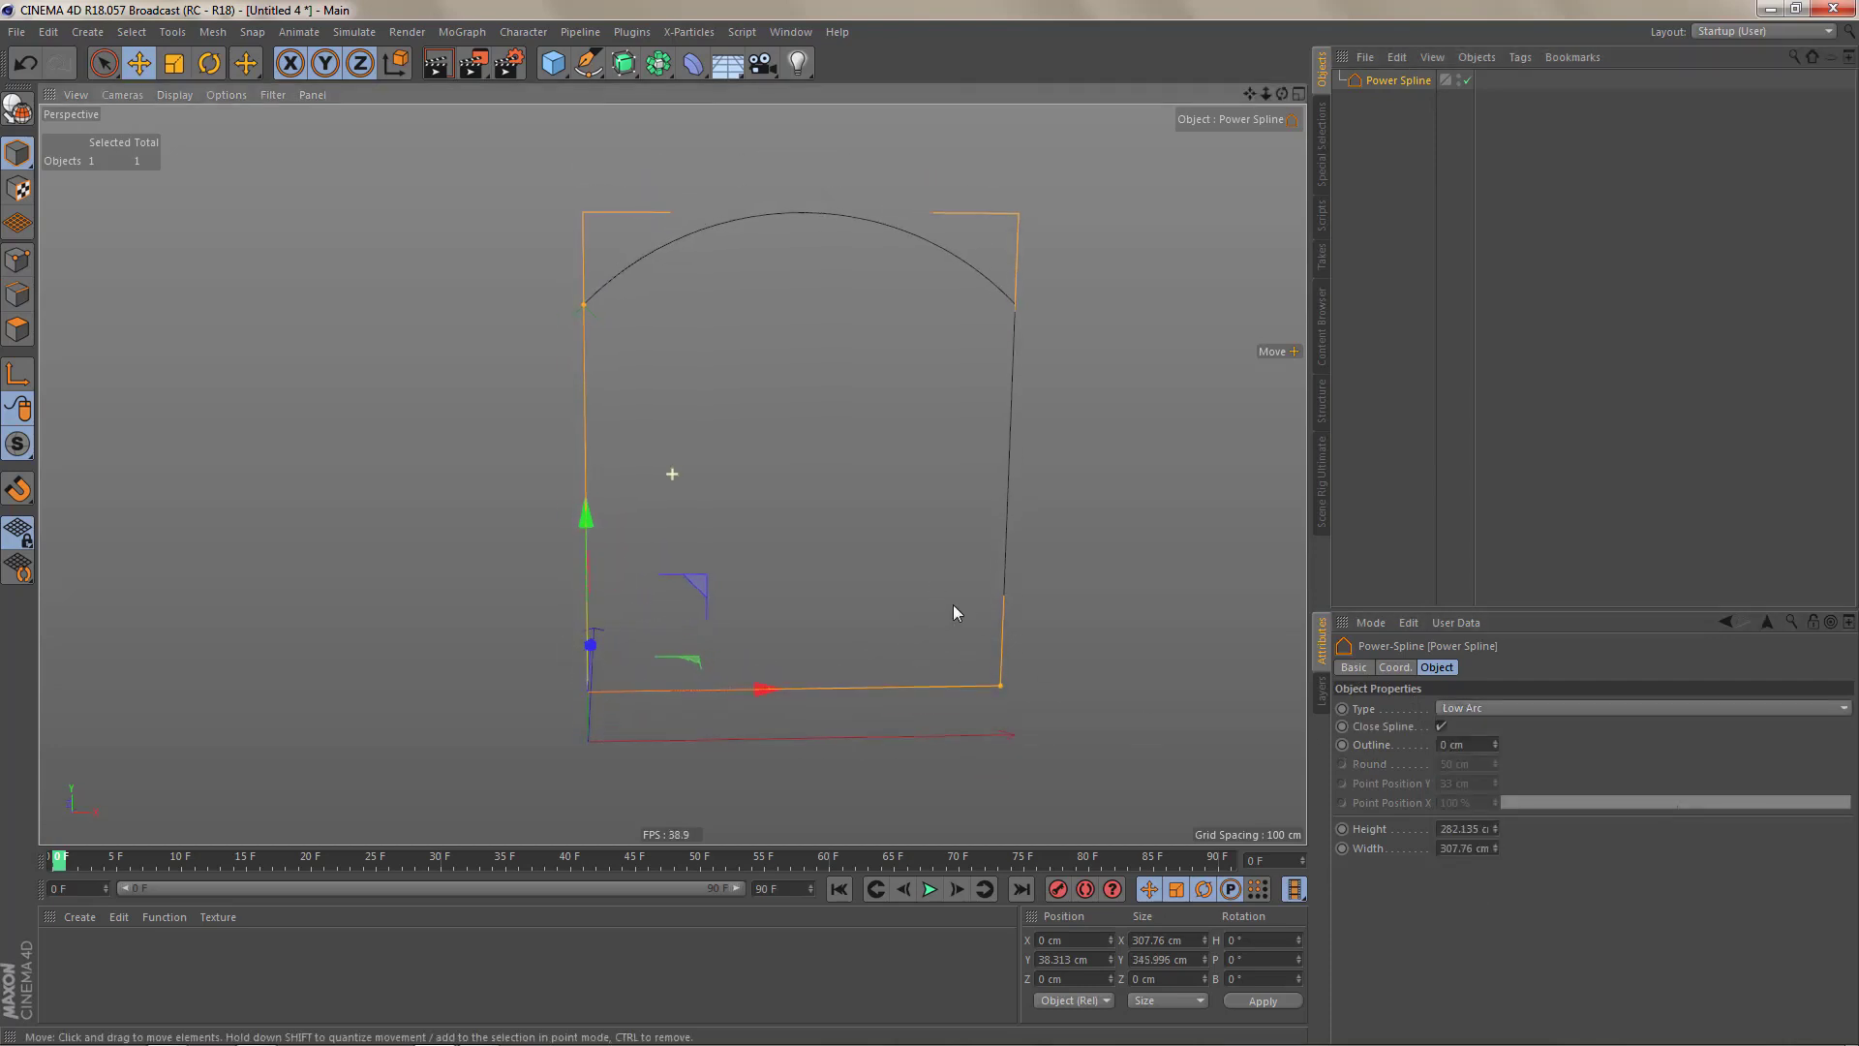
{"action": "left_click", "coordinate": [1497, 831], "text": "ctrl"}
{"action": "left_click", "coordinate": [1497, 846], "text": "ctrl"}
- Give the arc a 26 cm outline
{"action": "left_click_drag", "start_coordinate": [842, 610], "coordinate": [875, 631], "text": "alt"}
{"action": "left_click_drag", "start_coordinate": [1495, 742], "coordinate": [1578, 742]}
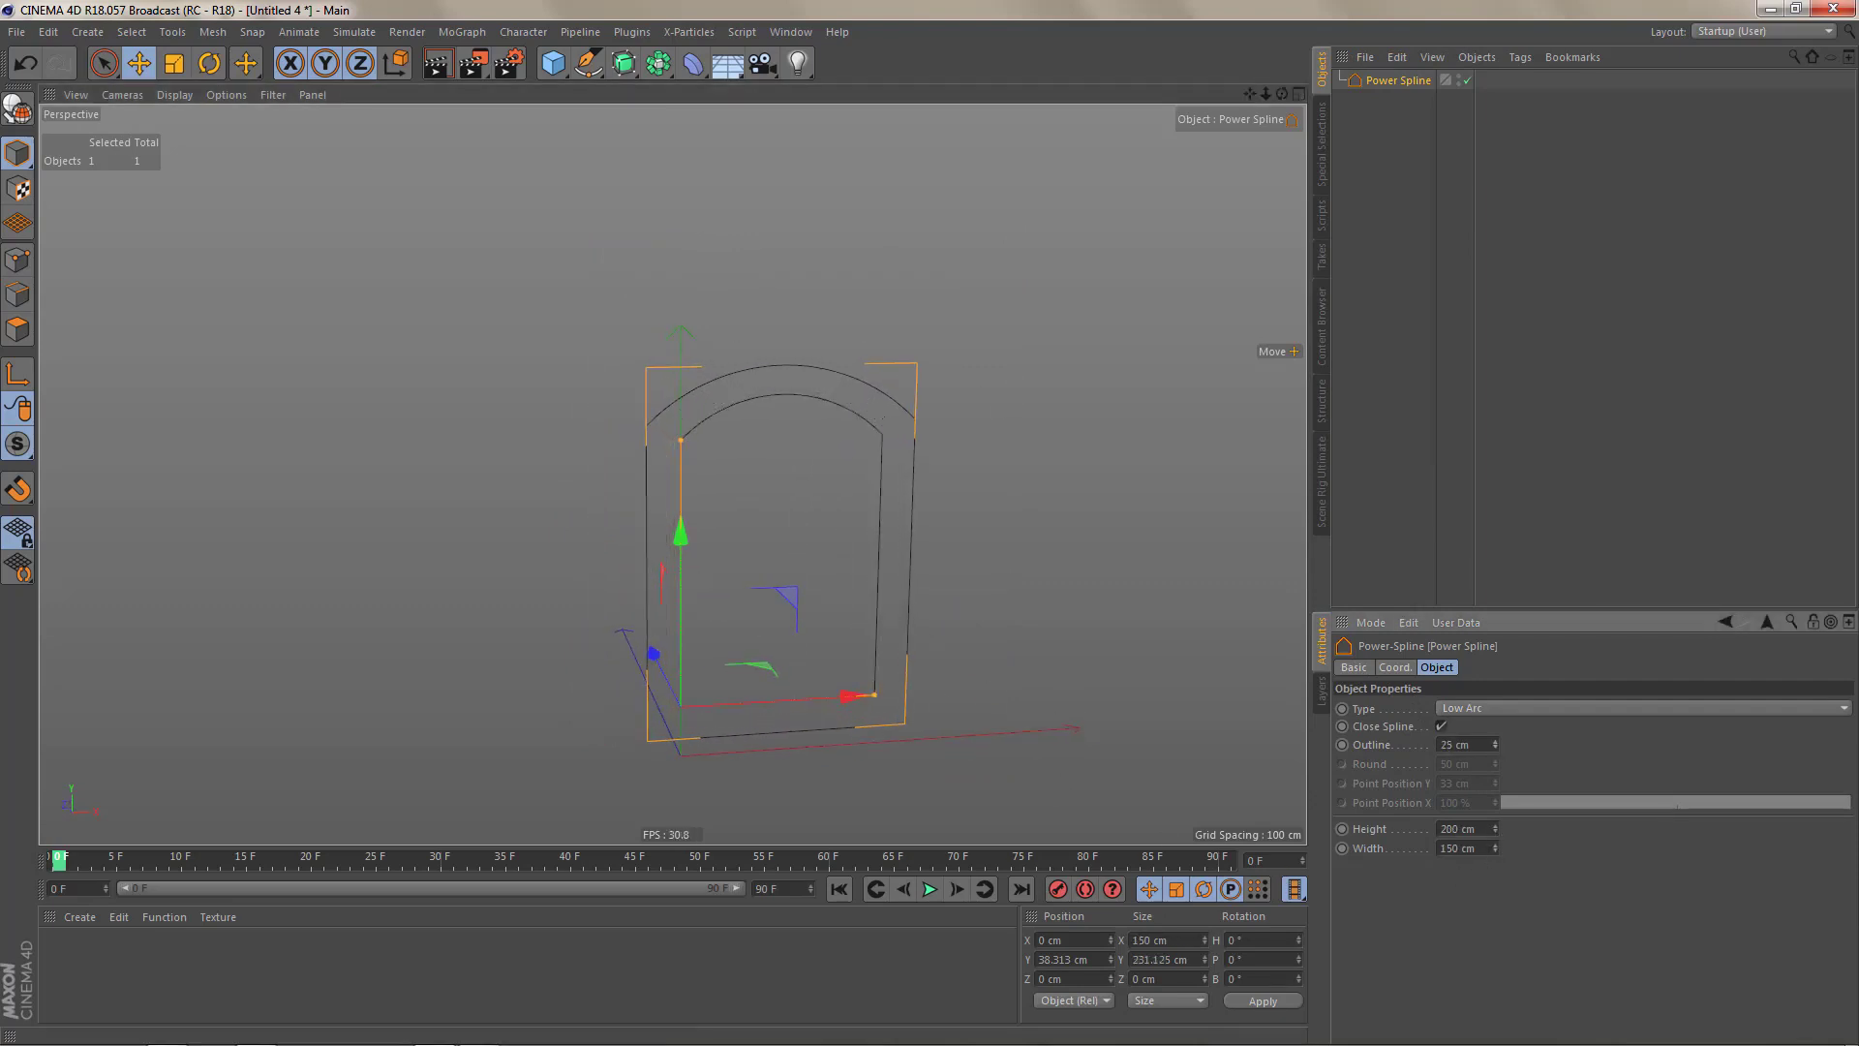
{"action": "right_click_drag", "start_coordinate": [937, 648], "coordinate": [792, 486], "text": "alt"}
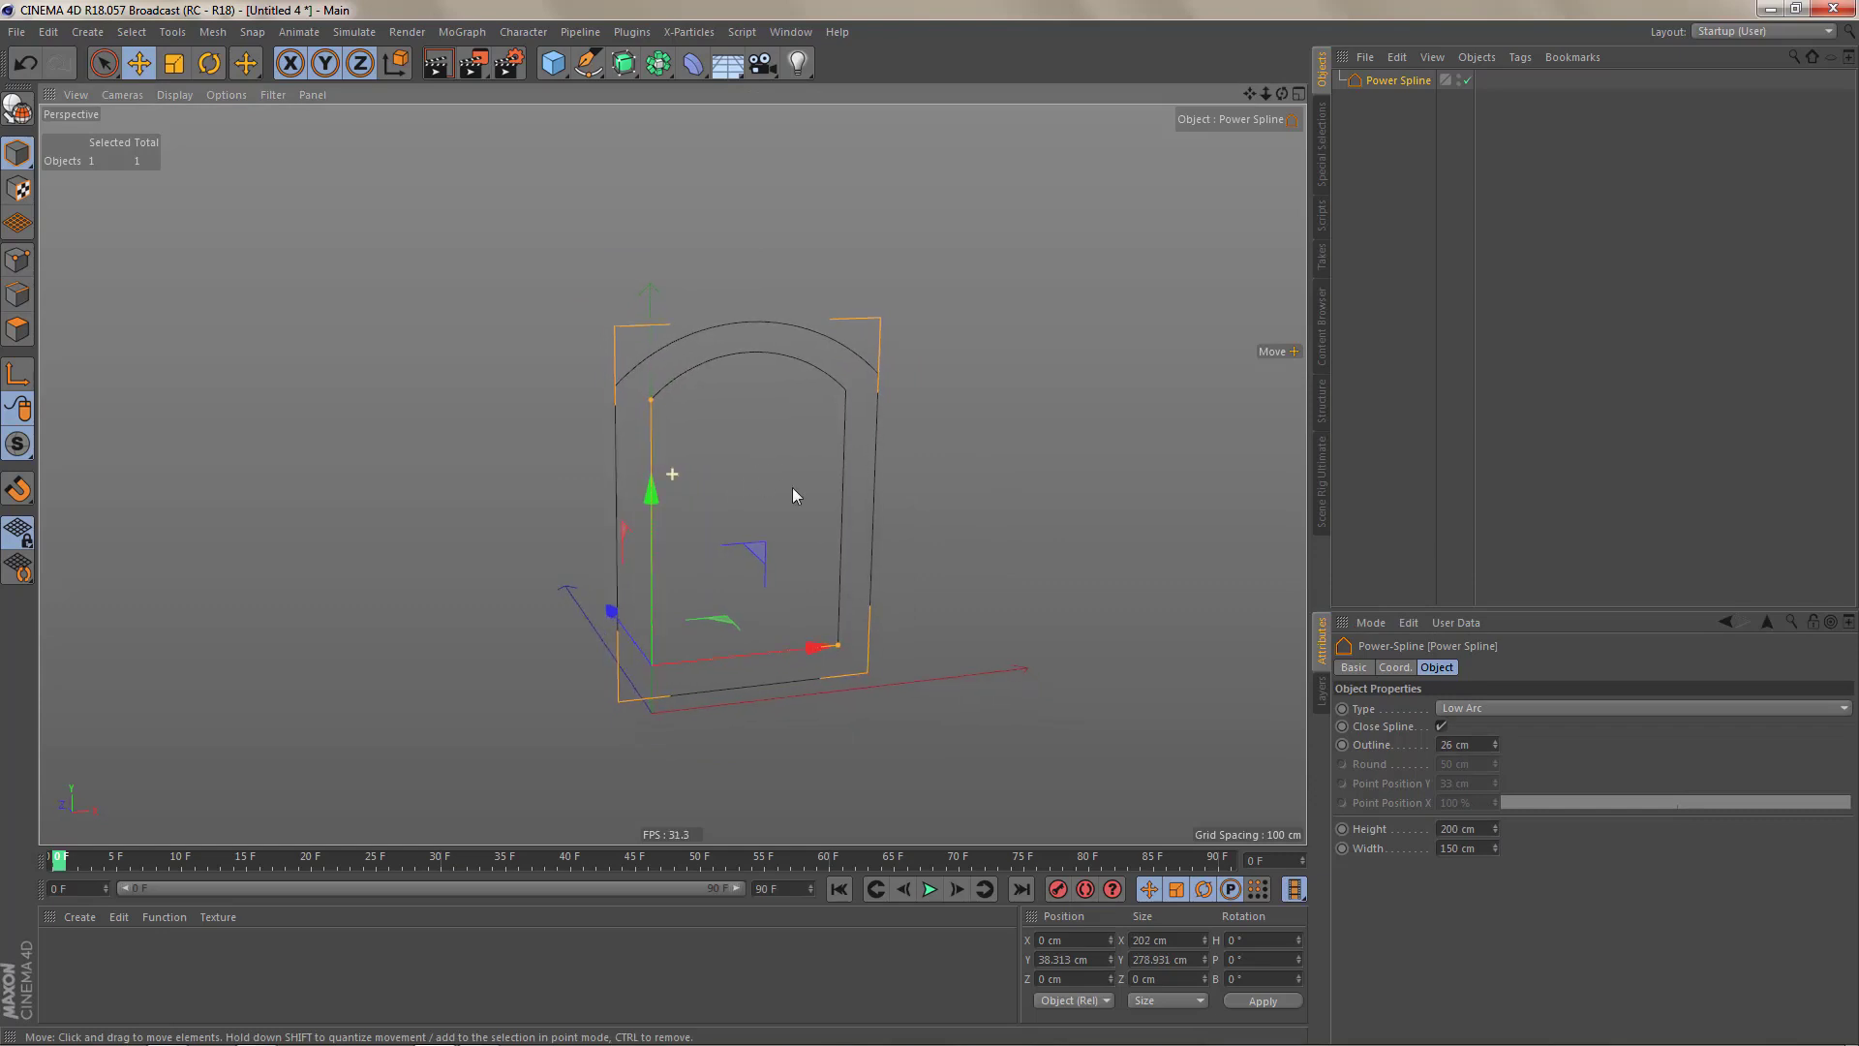
- Try a Loft and then an Extrude on the arch spline, undoing both
{"action": "left_click", "coordinate": [624, 63]}
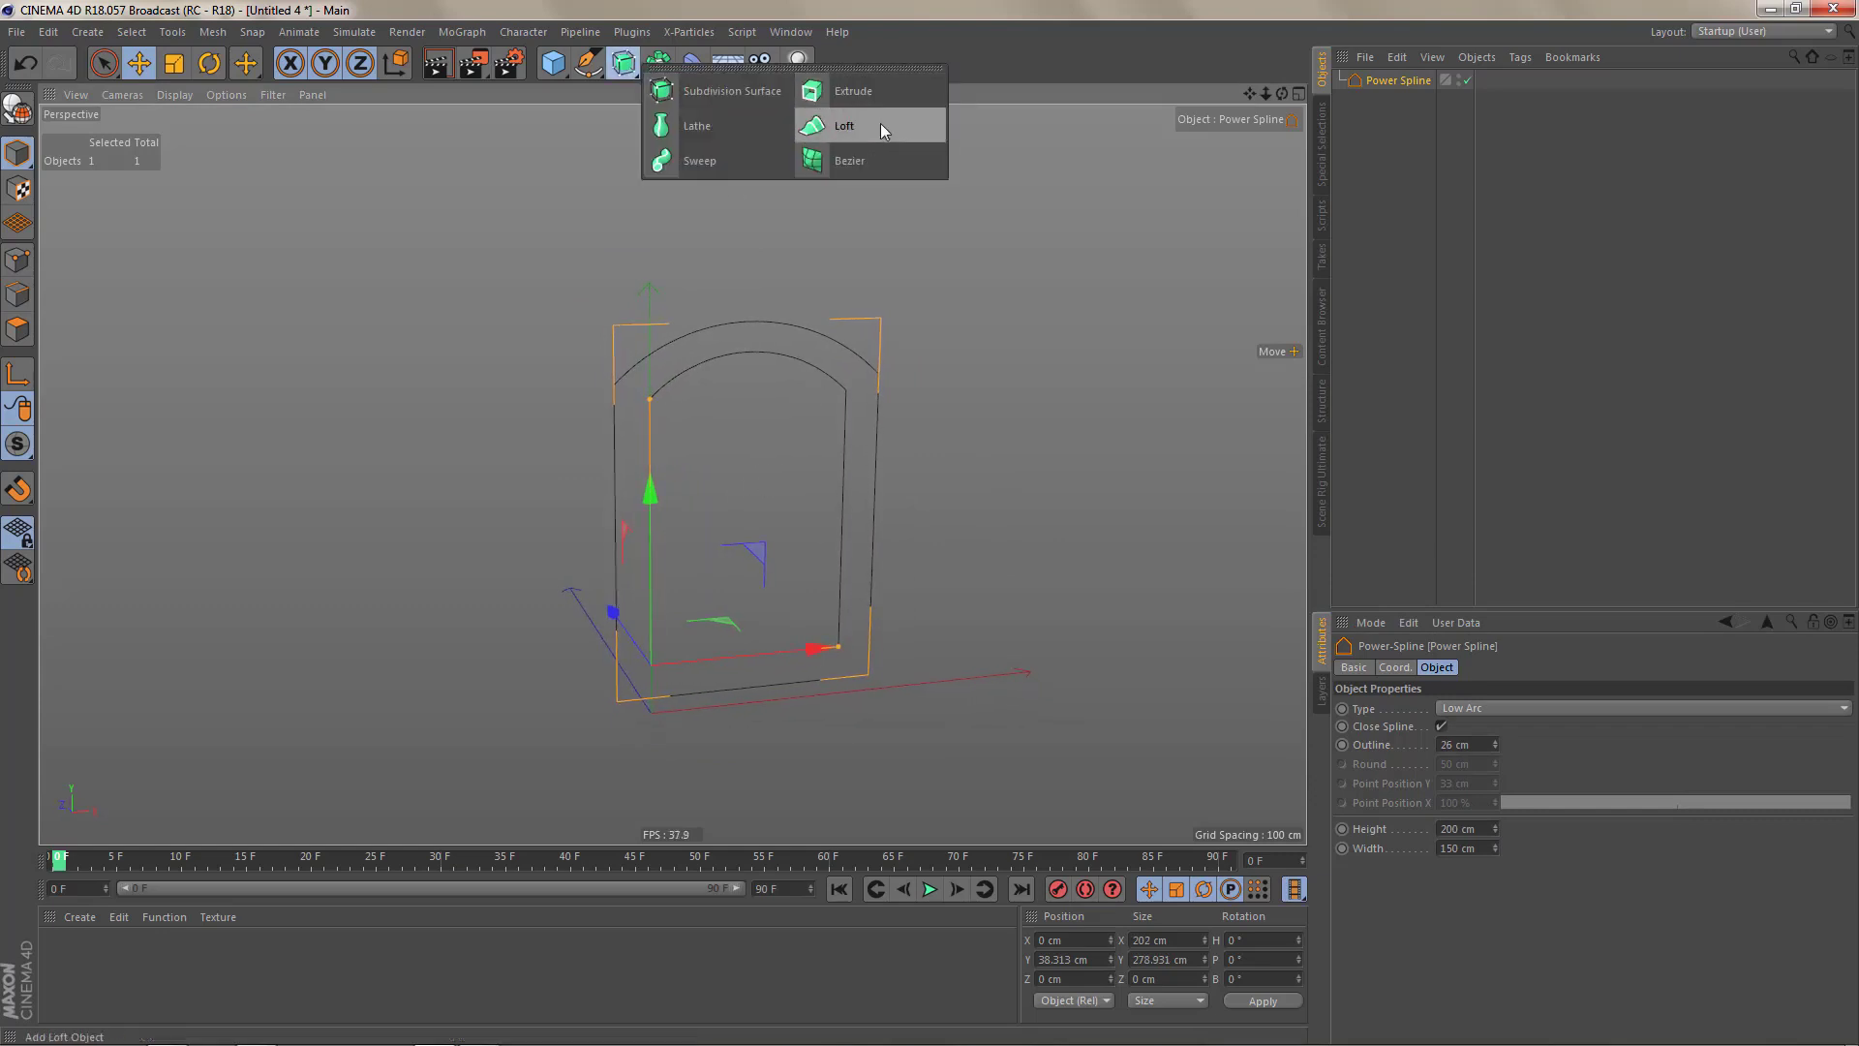
{"action": "left_click", "coordinate": [880, 124], "text": "alt"}
{"action": "key", "text": "ctrl+z"}
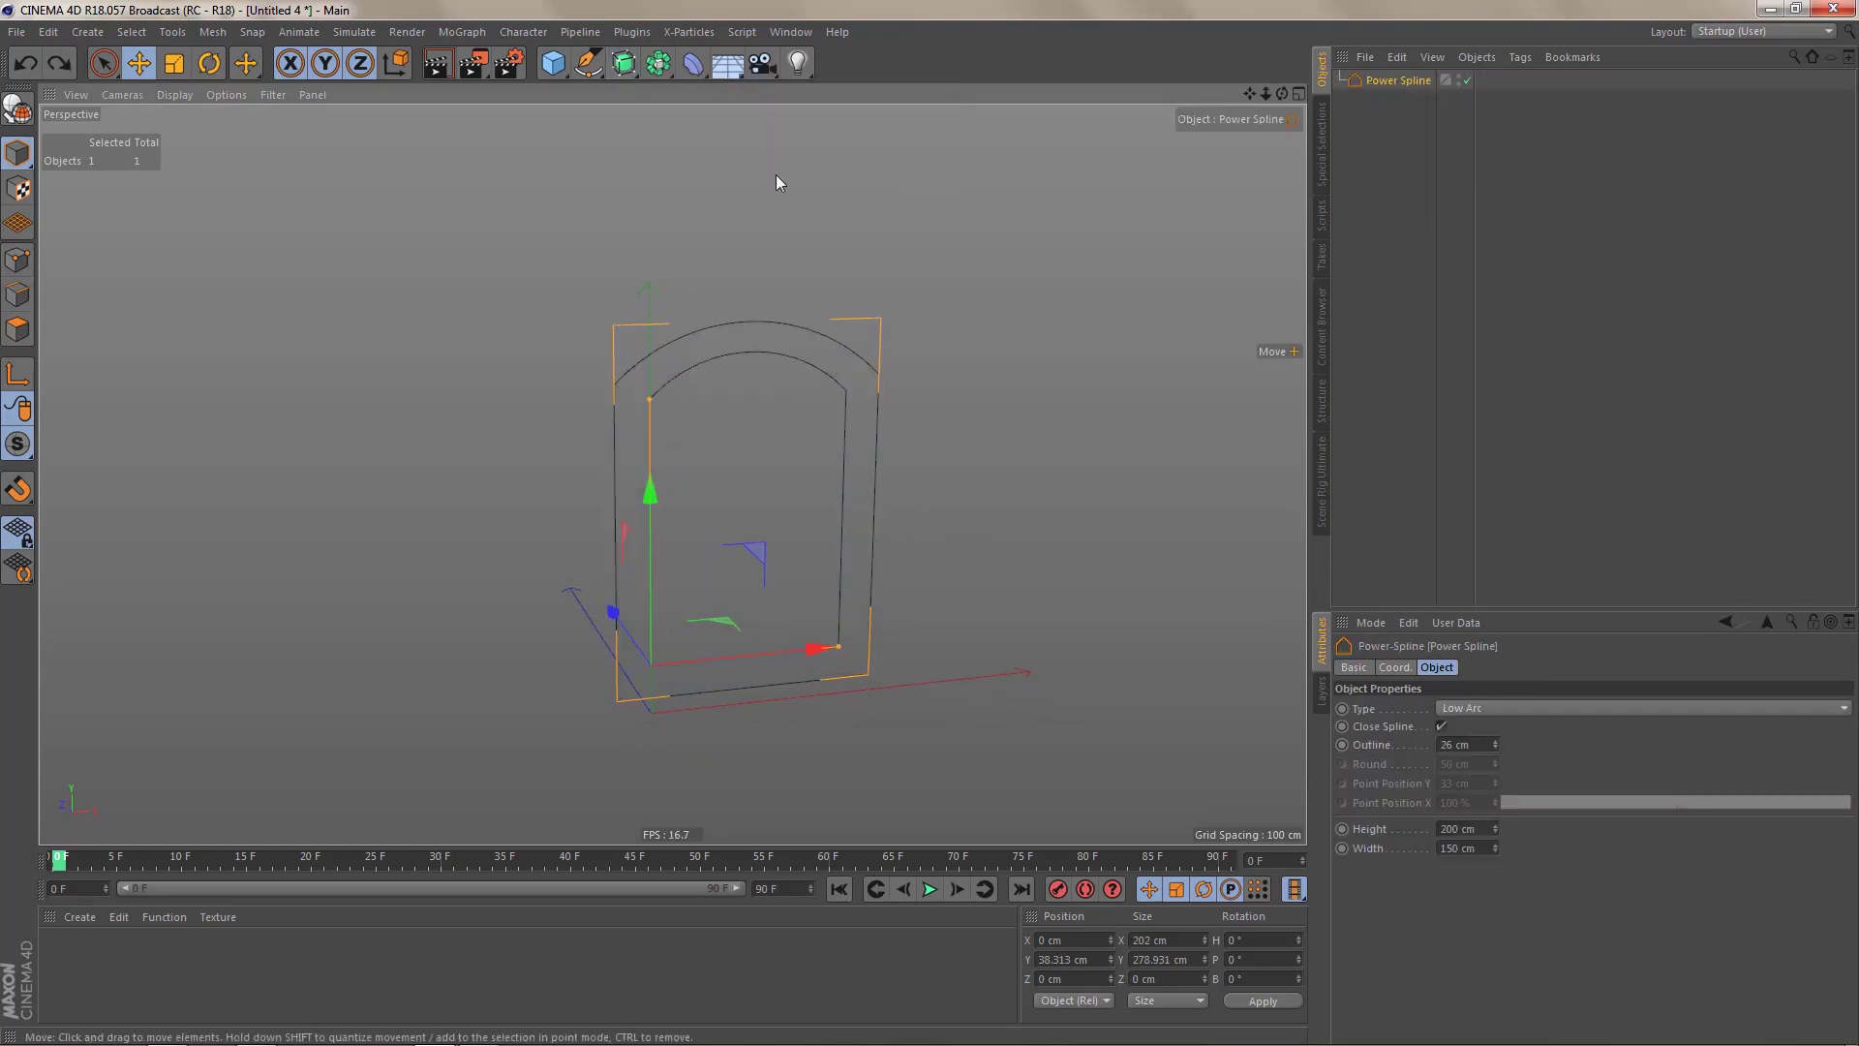
{"action": "left_click", "coordinate": [657, 63]}
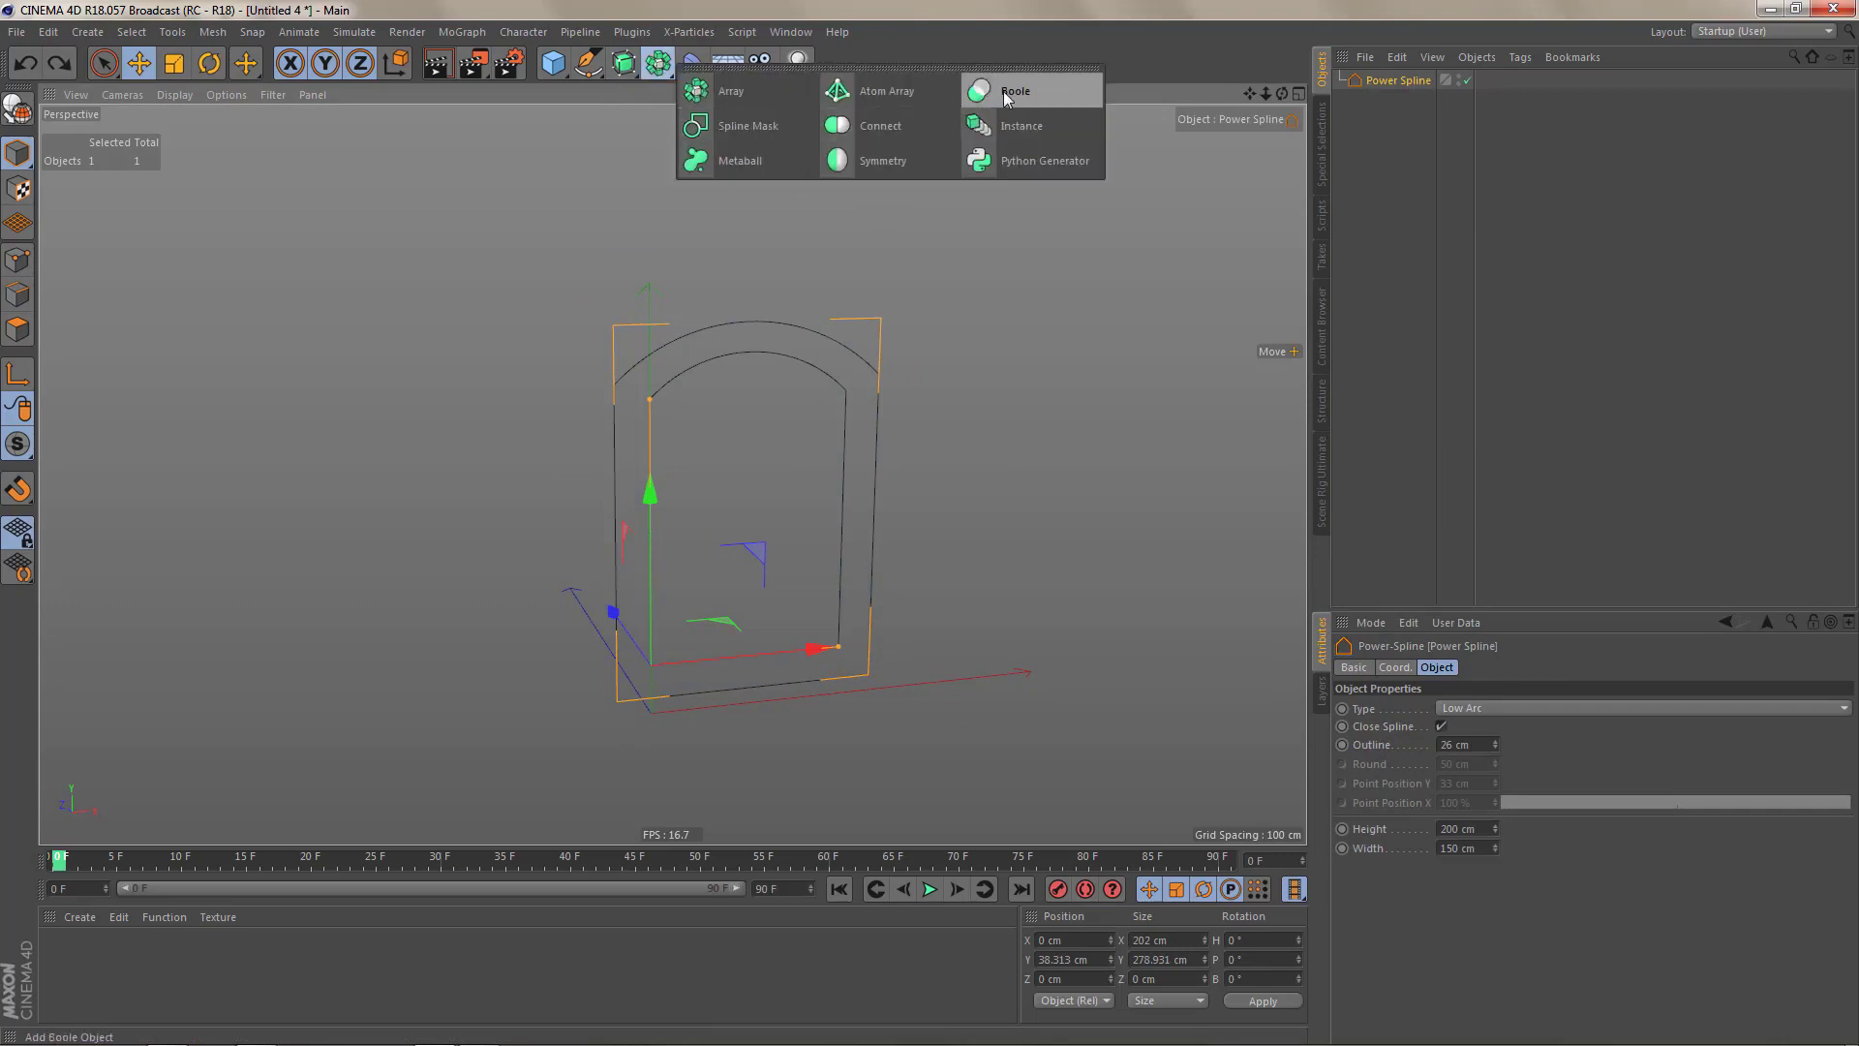
{"action": "left_click", "coordinate": [623, 63]}
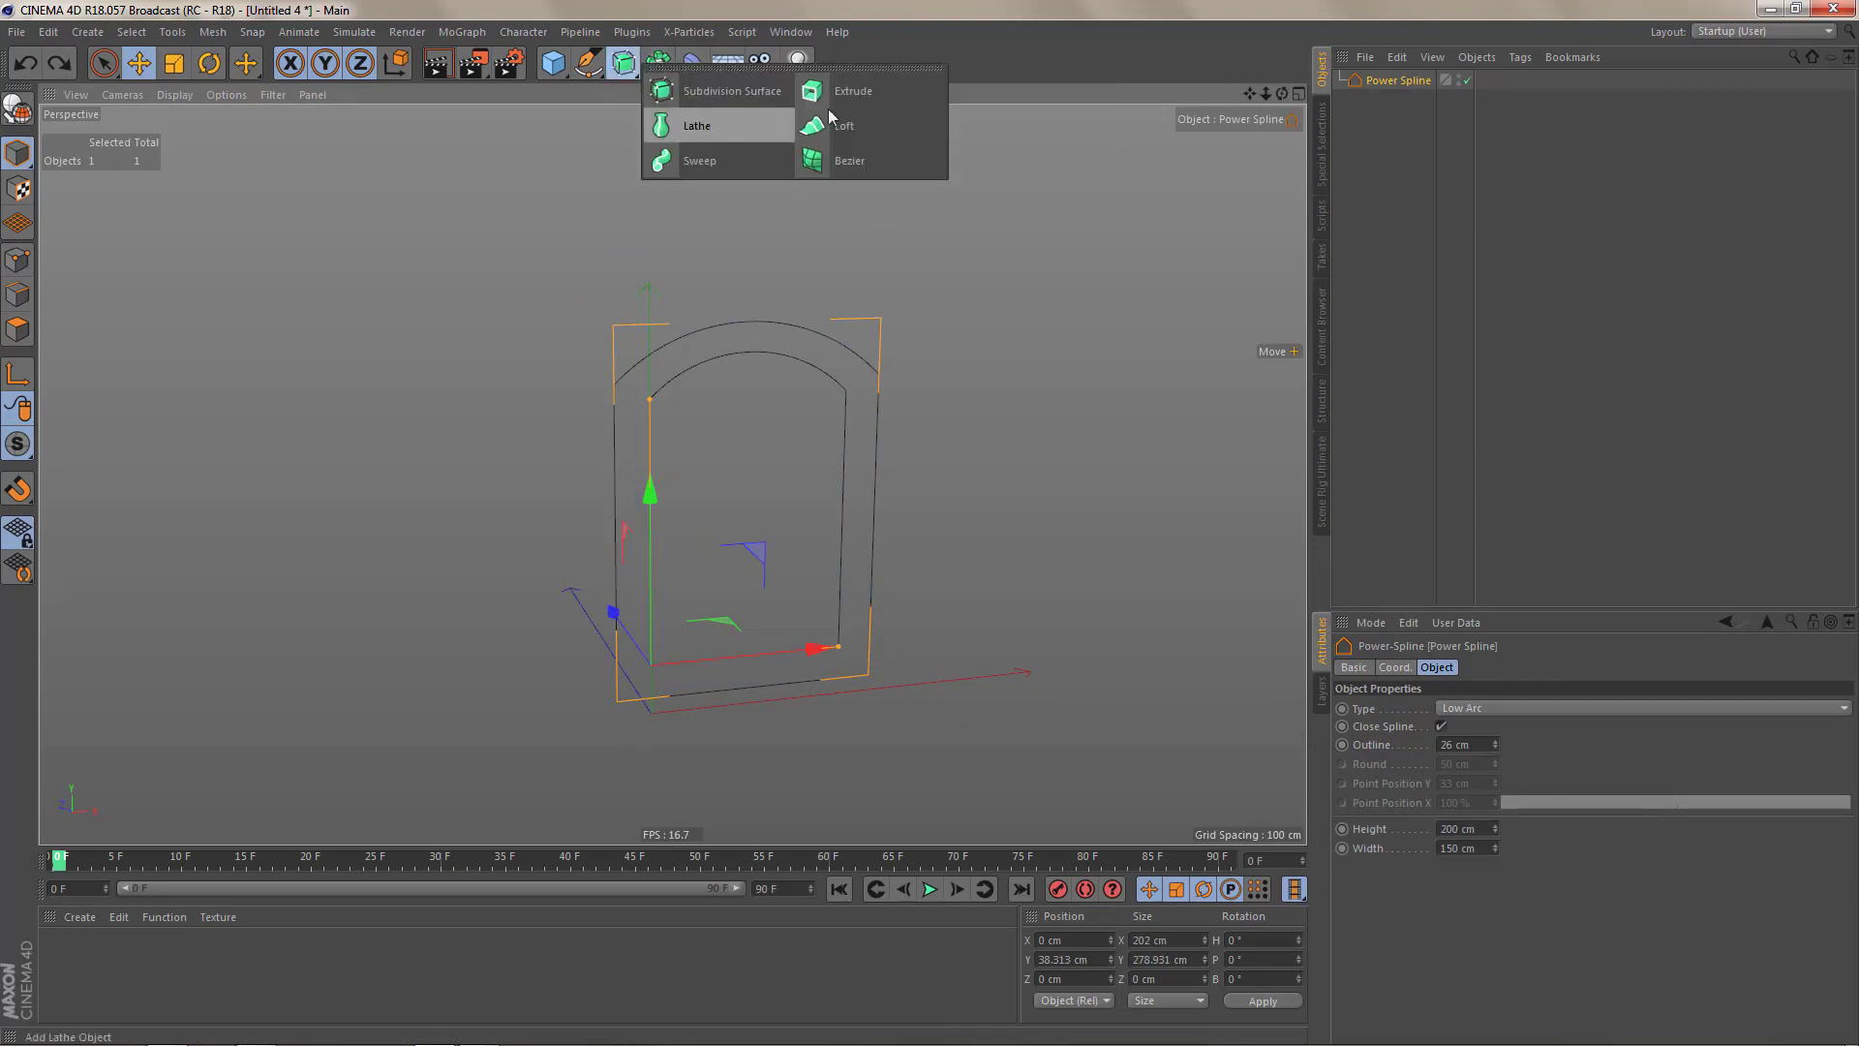
{"action": "left_click", "coordinate": [857, 85], "text": "alt"}
{"action": "key", "text": "ctrl+z"}
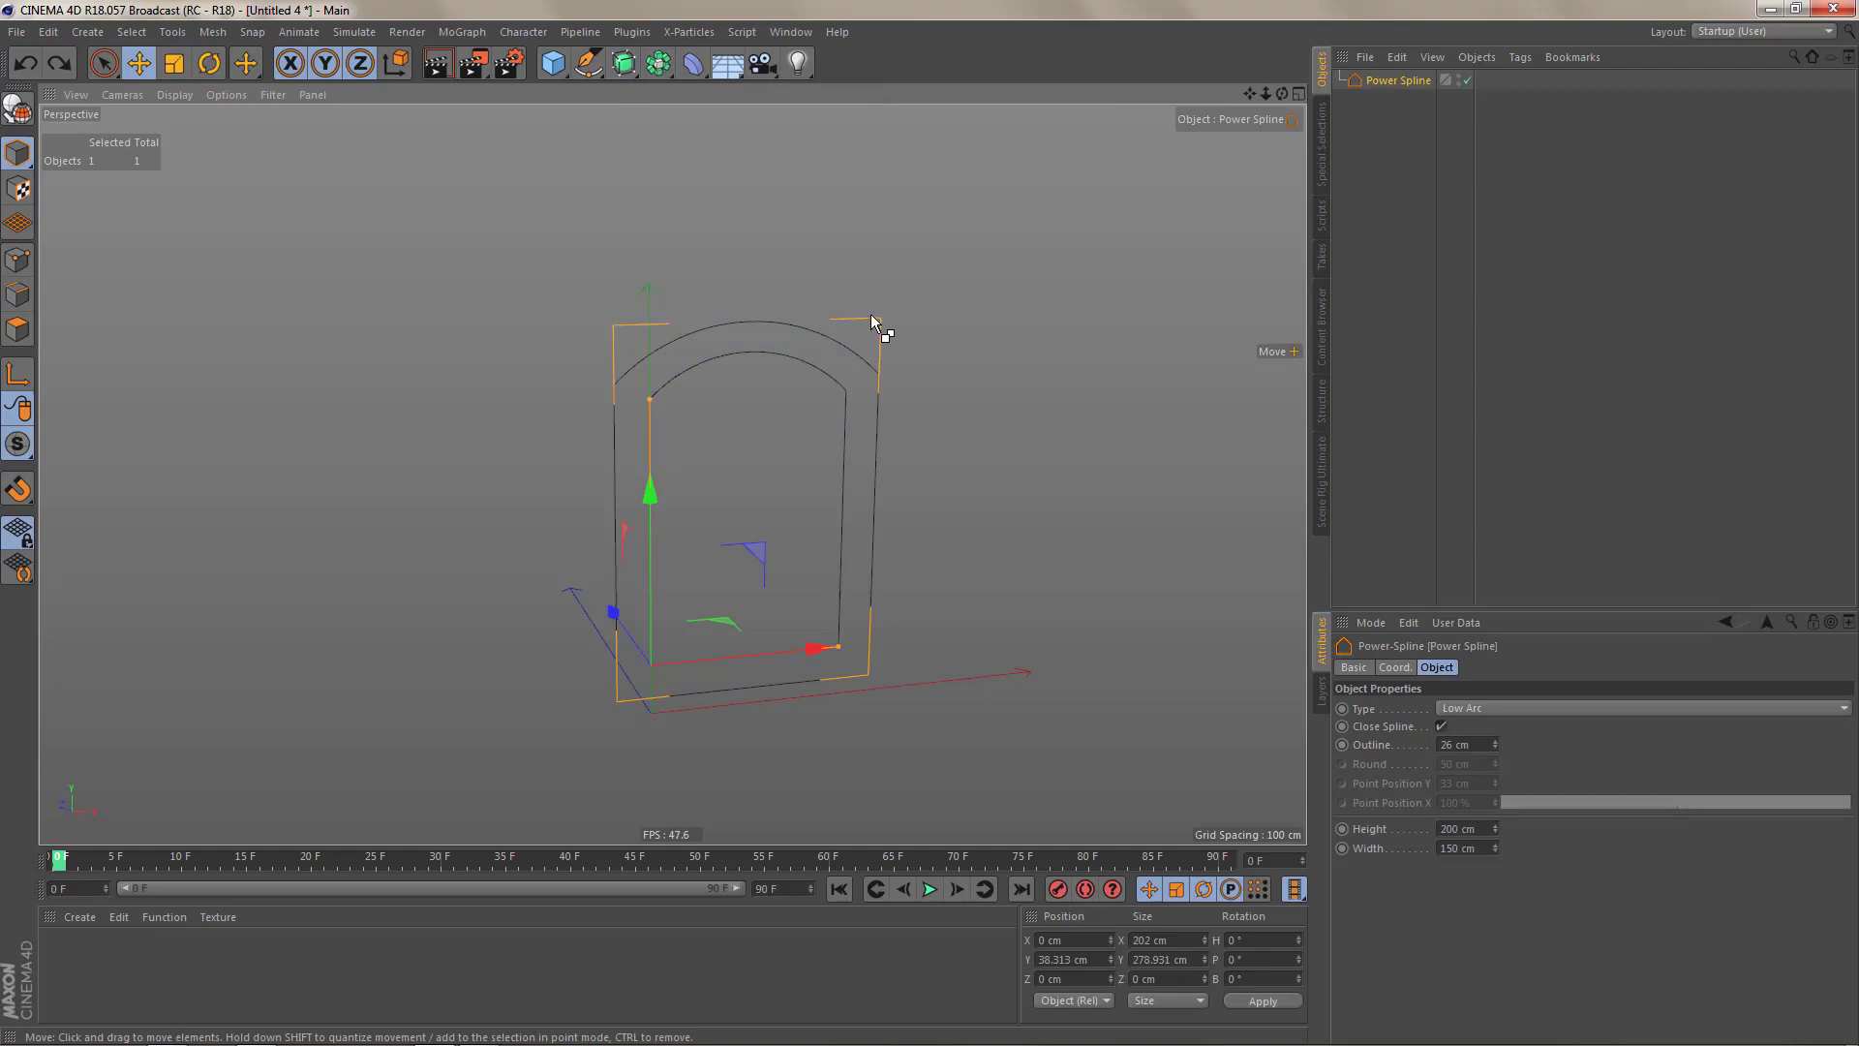
- Duplicate the arch, move the copy up and right, try a Spline Mask union, then undo it
{"action": "left_click_drag", "start_coordinate": [1393, 83], "coordinate": [1374, 112], "text": "ctrl"}
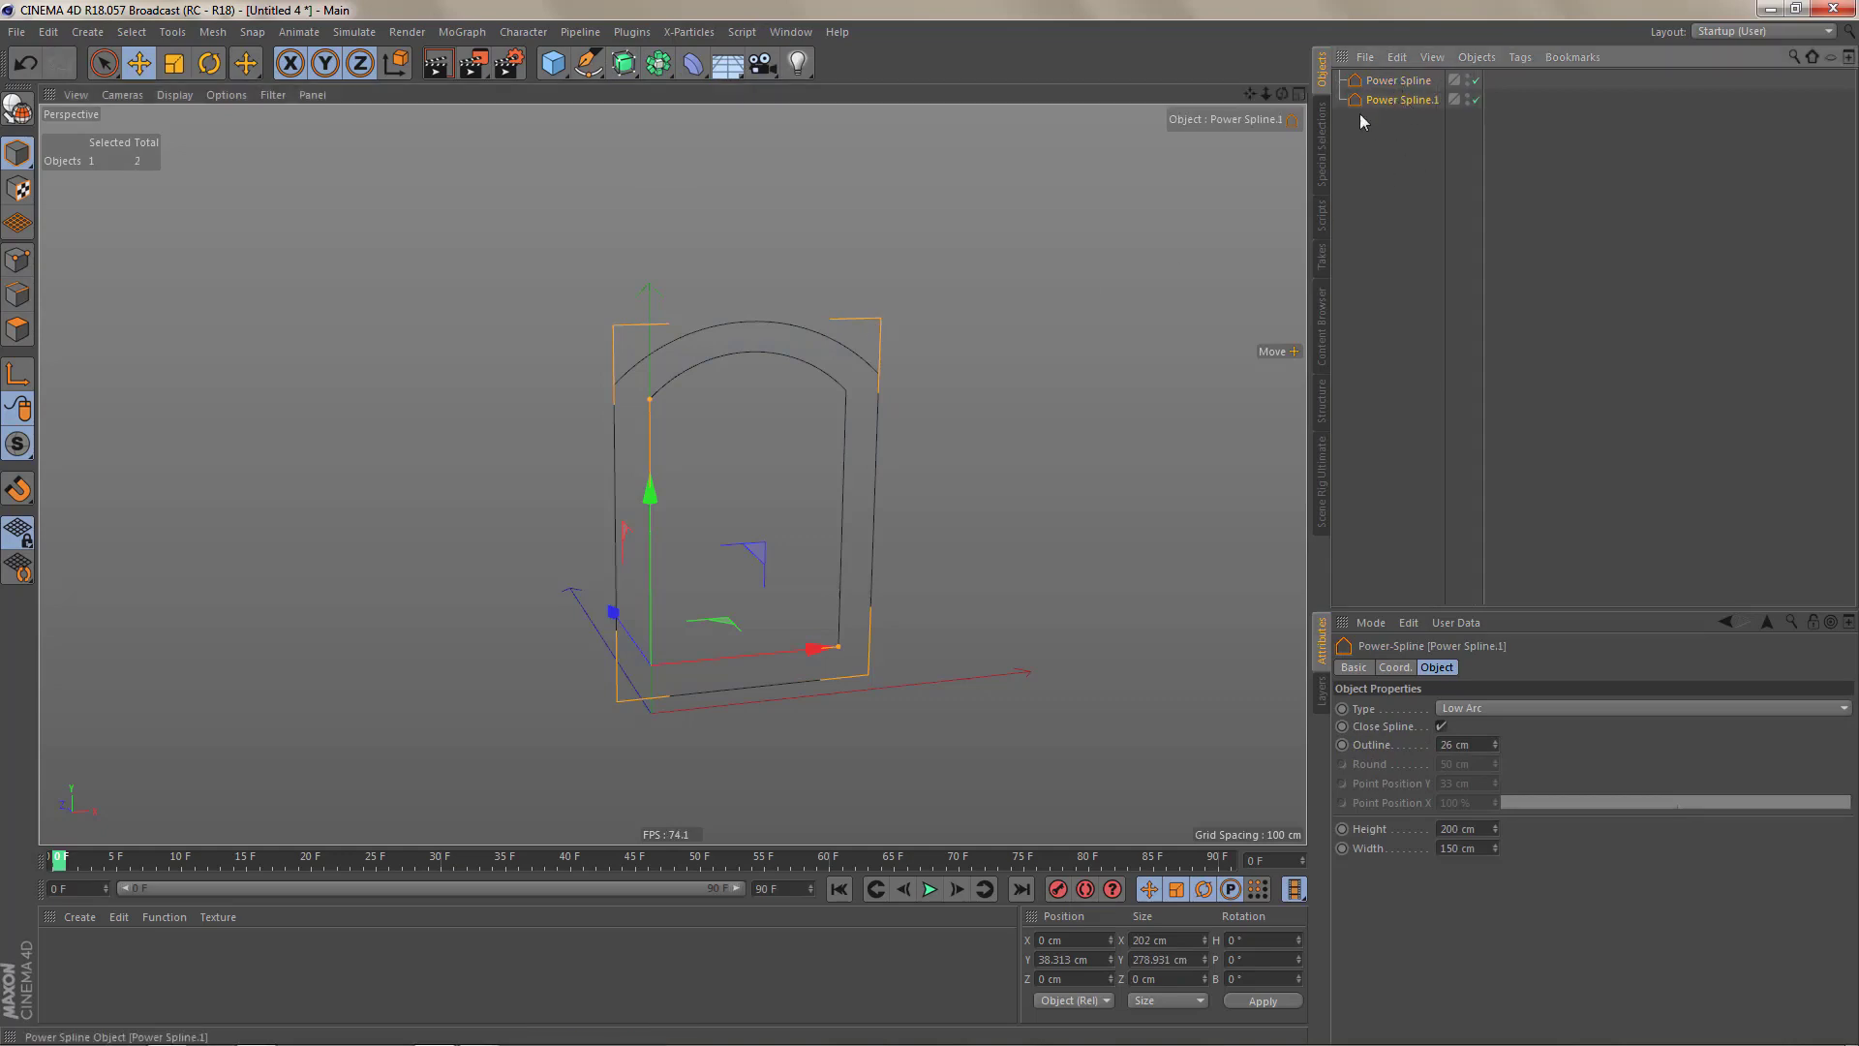
{"action": "left_click_drag", "start_coordinate": [815, 647], "coordinate": [944, 641]}
{"action": "left_click_drag", "start_coordinate": [785, 480], "coordinate": [798, 338]}
{"action": "left_click_drag", "start_coordinate": [657, 75], "coordinate": [784, 112]}
{"action": "left_click_drag", "start_coordinate": [1398, 82], "coordinate": [1394, 107]}
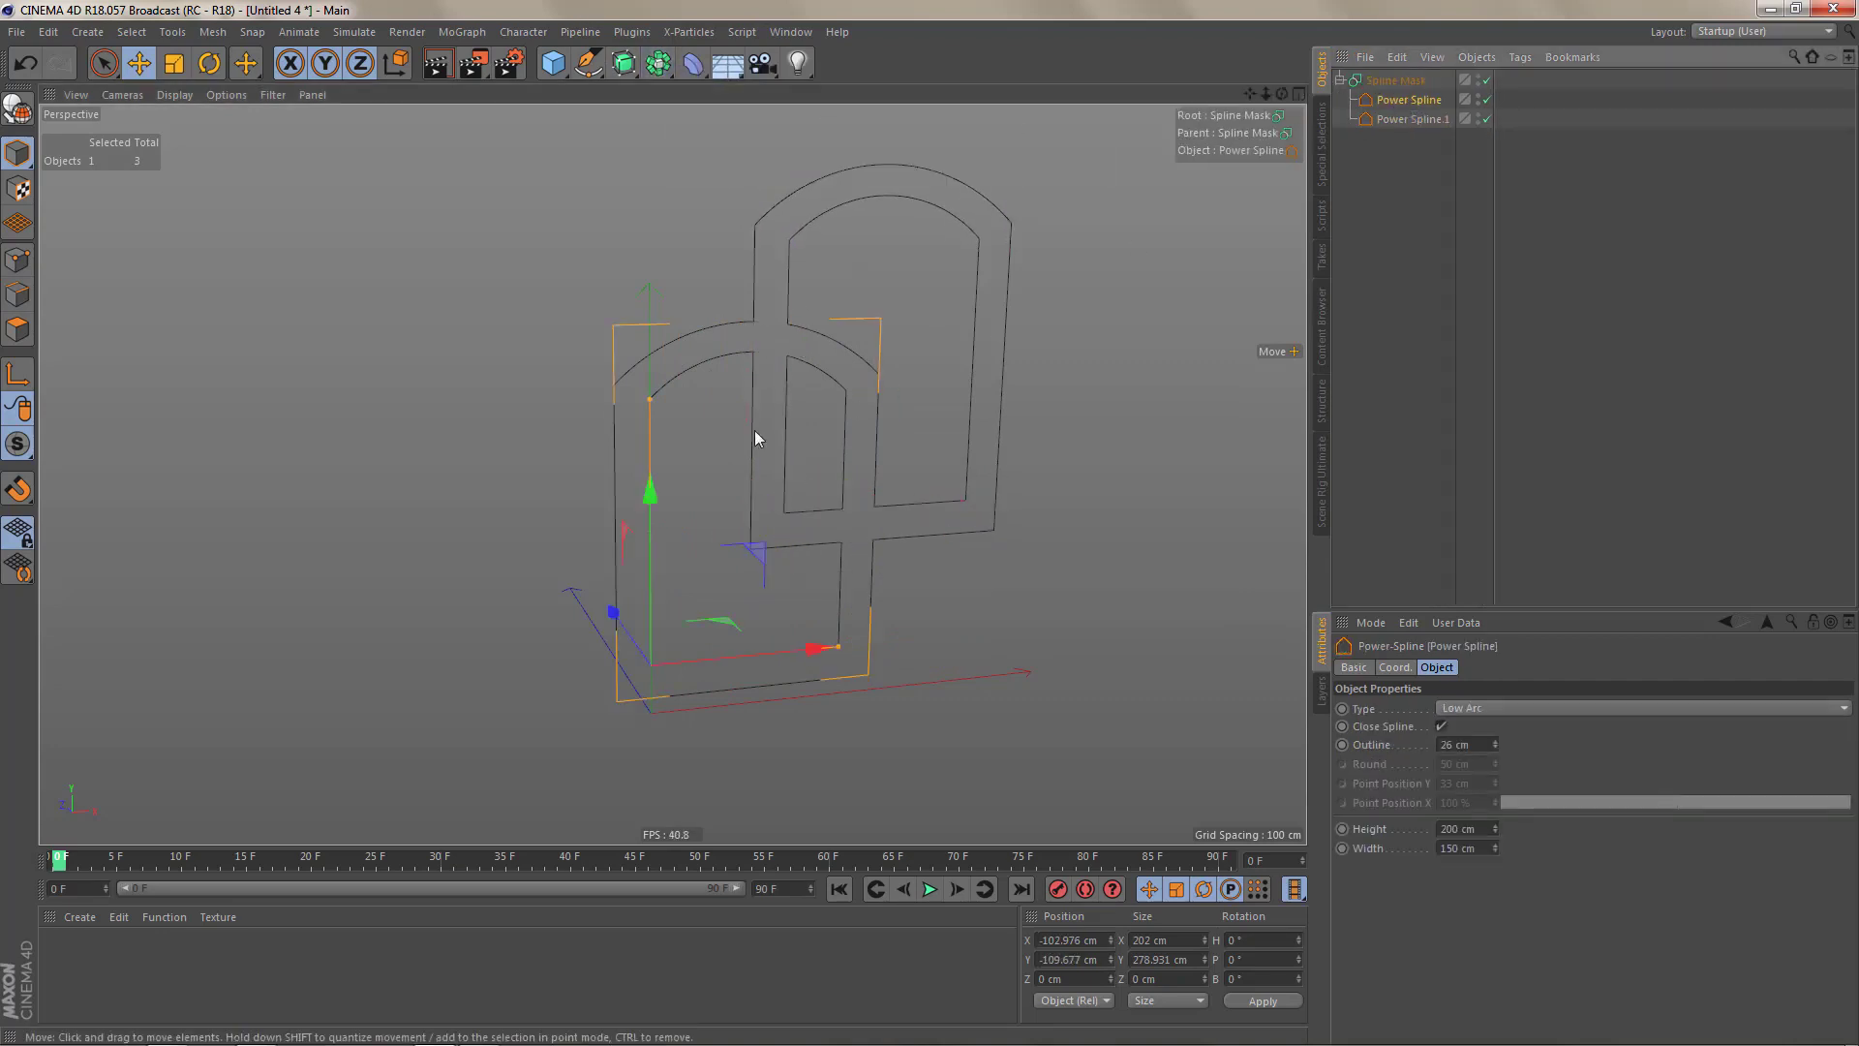
{"action": "left_click_drag", "start_coordinate": [753, 430], "coordinate": [795, 477], "text": "alt"}
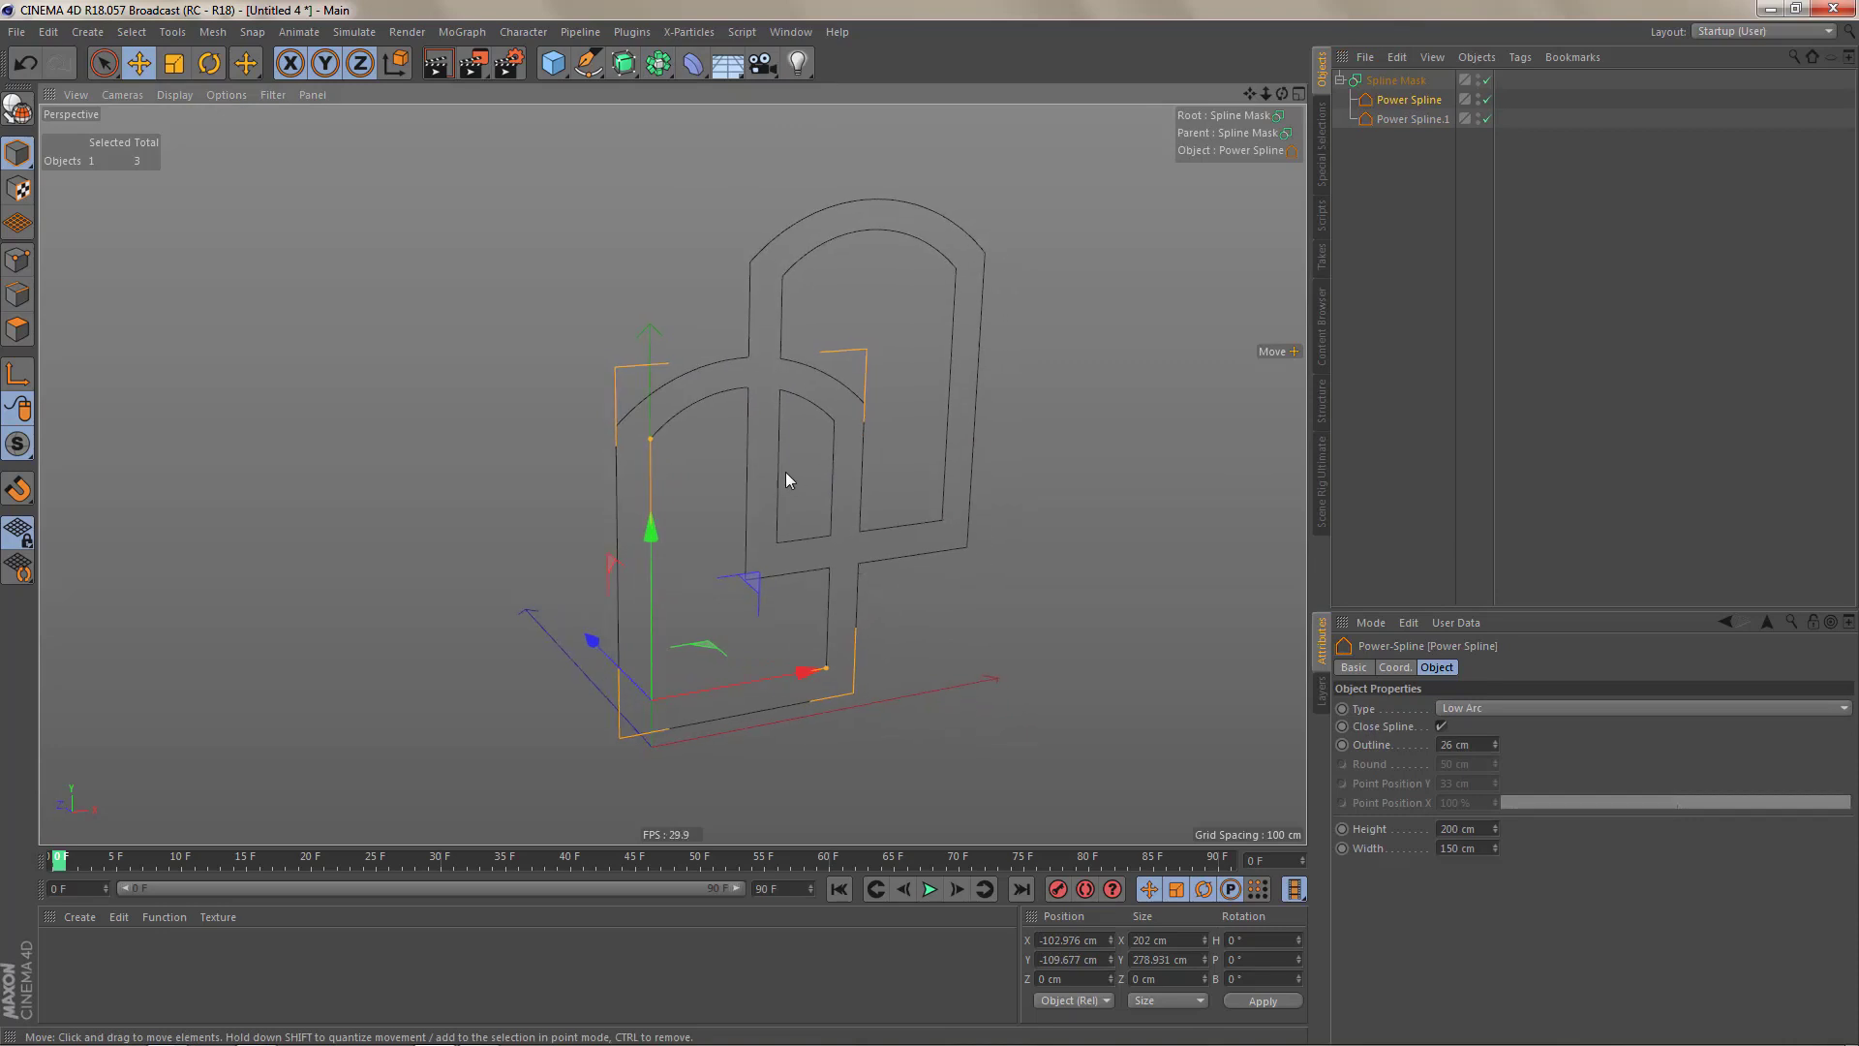
{"action": "key", "text": "ctrl+z"}
{"action": "key", "text": "ctrl+z"}
{"action": "key", "text": "ctrl+z"}
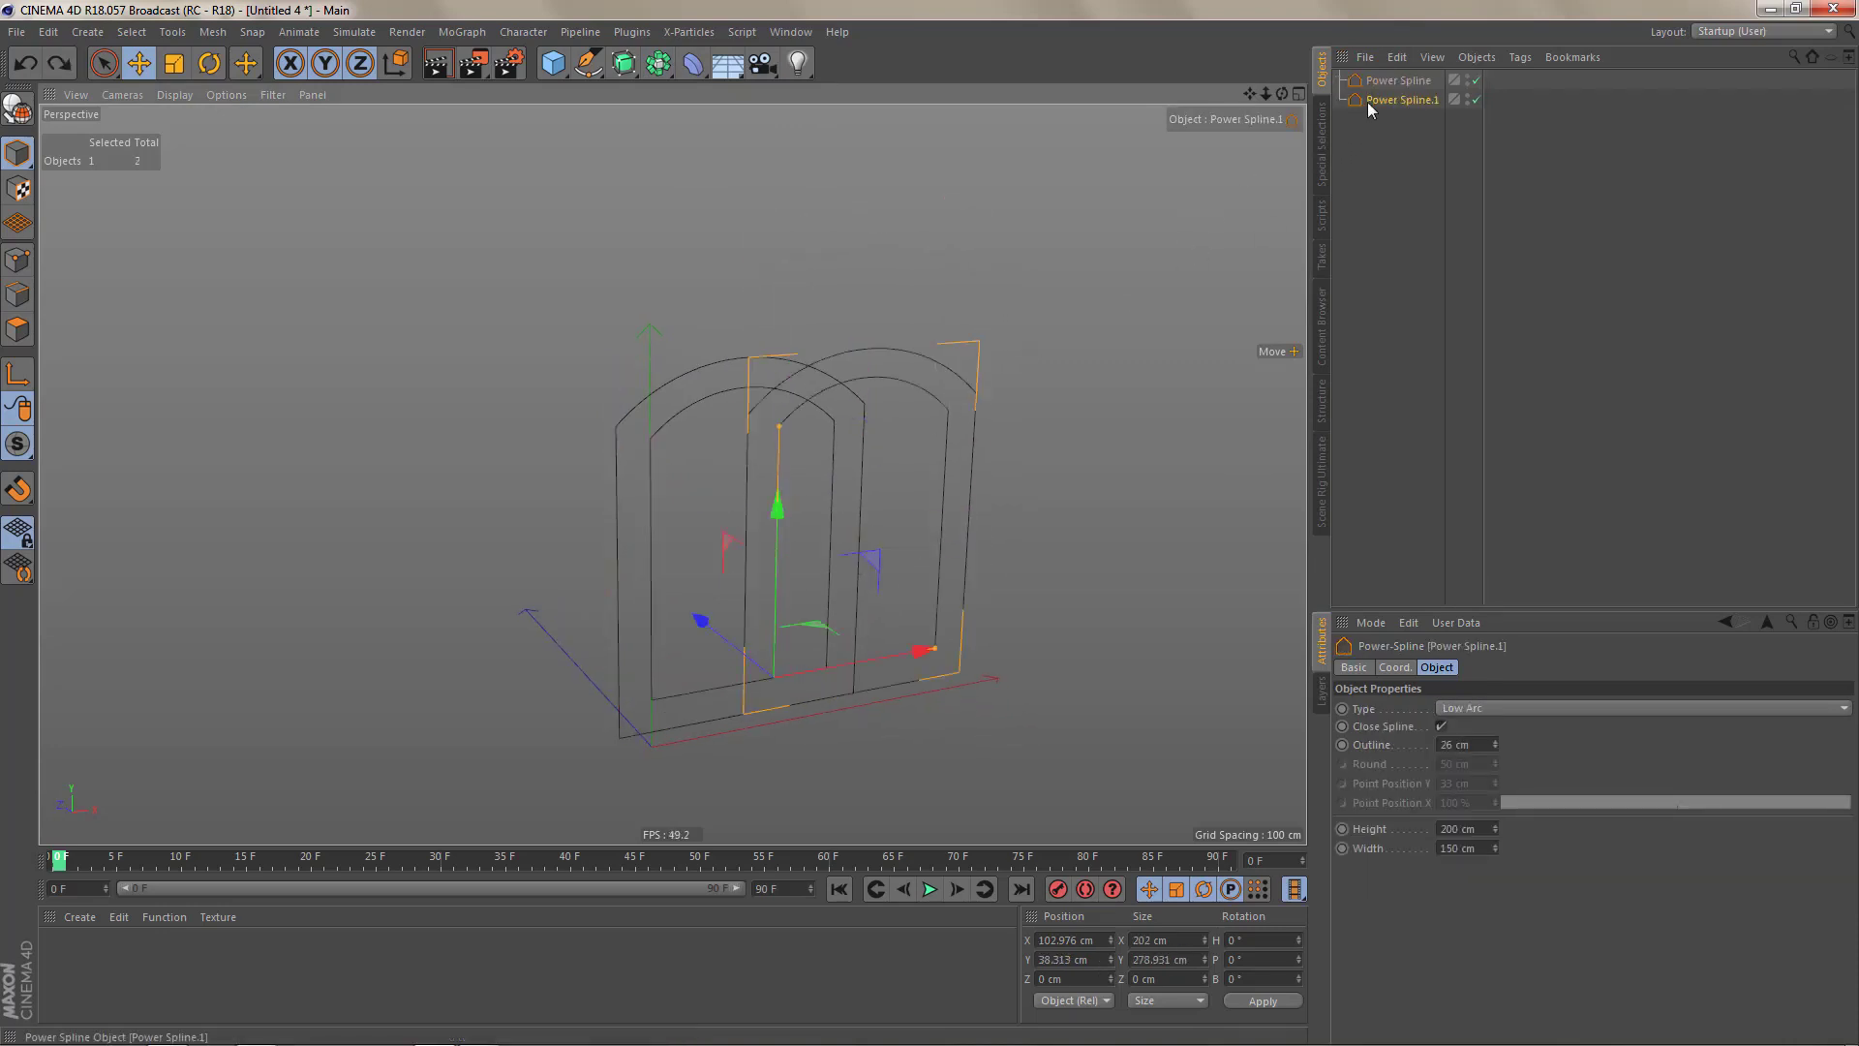
- Delete the duplicate arch and reselect the original Power Spline
{"action": "left_click", "coordinate": [1386, 102]}
{"action": "key", "text": "Delete"}
{"action": "left_click", "coordinate": [1386, 84]}
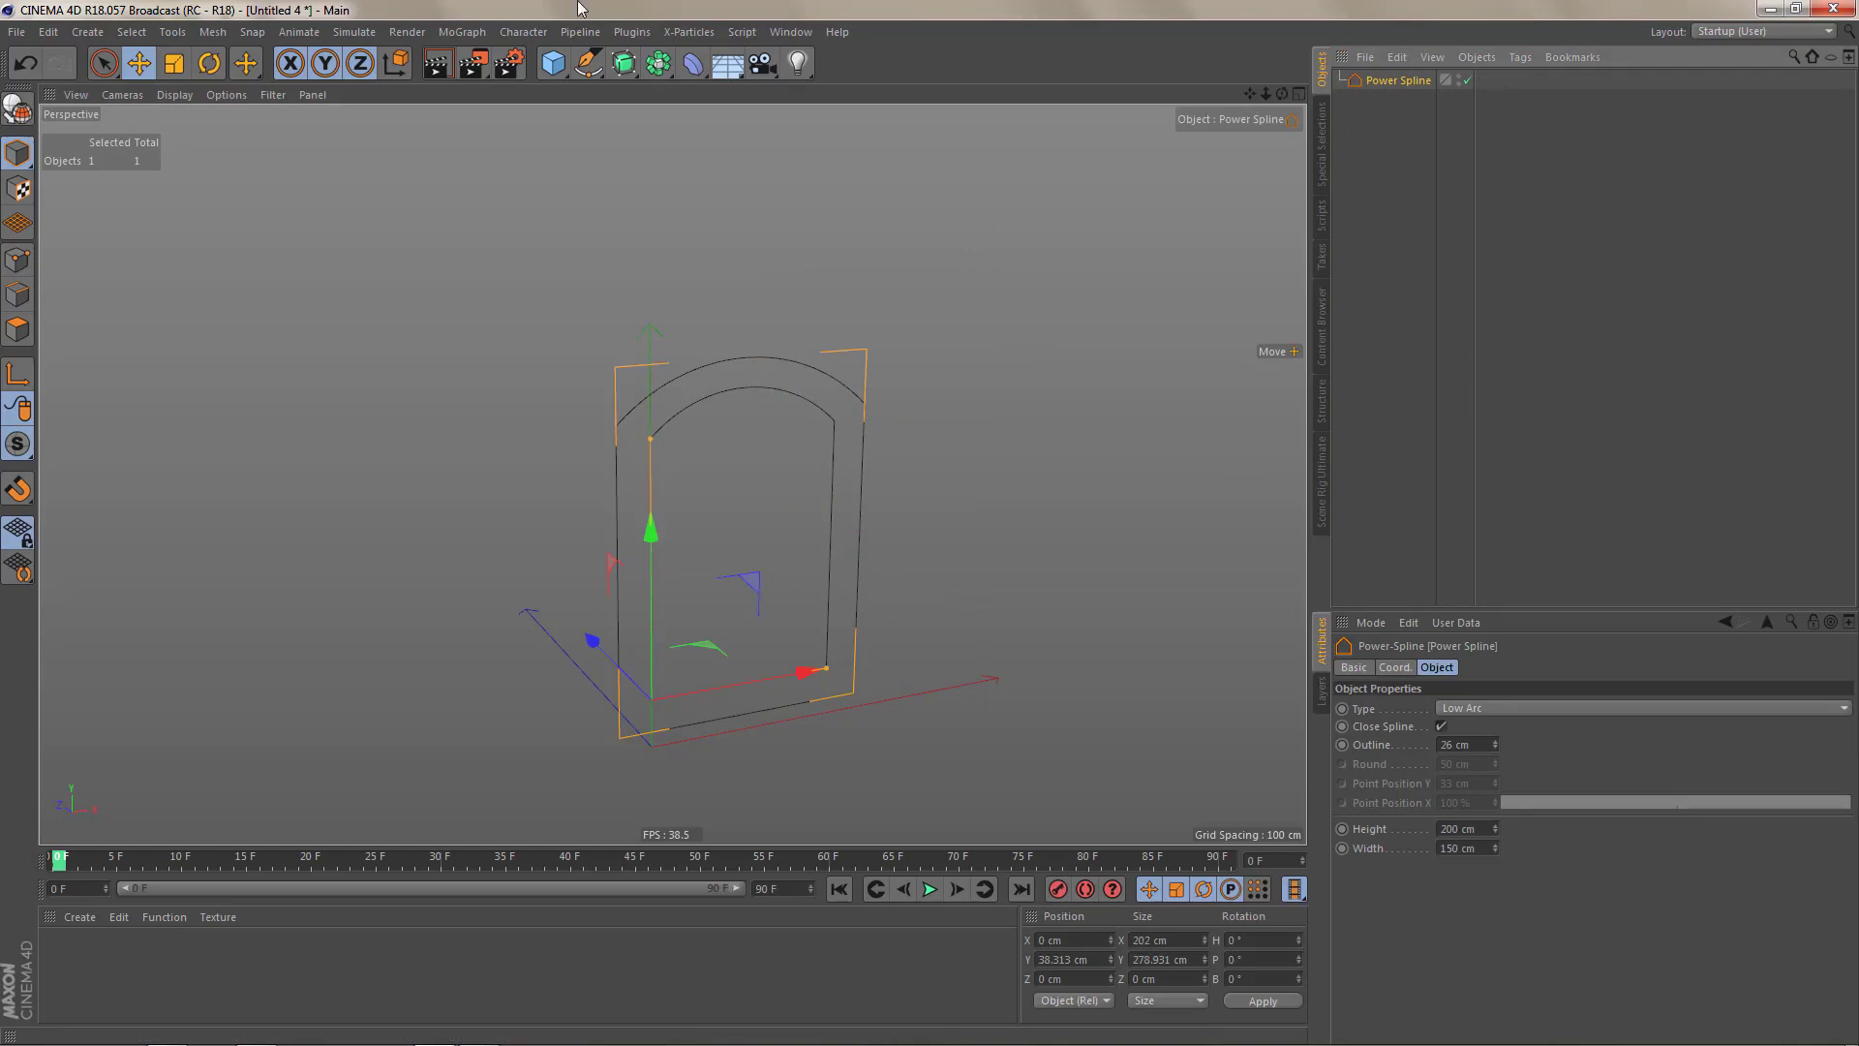
{"action": "left_click", "coordinate": [462, 32]}
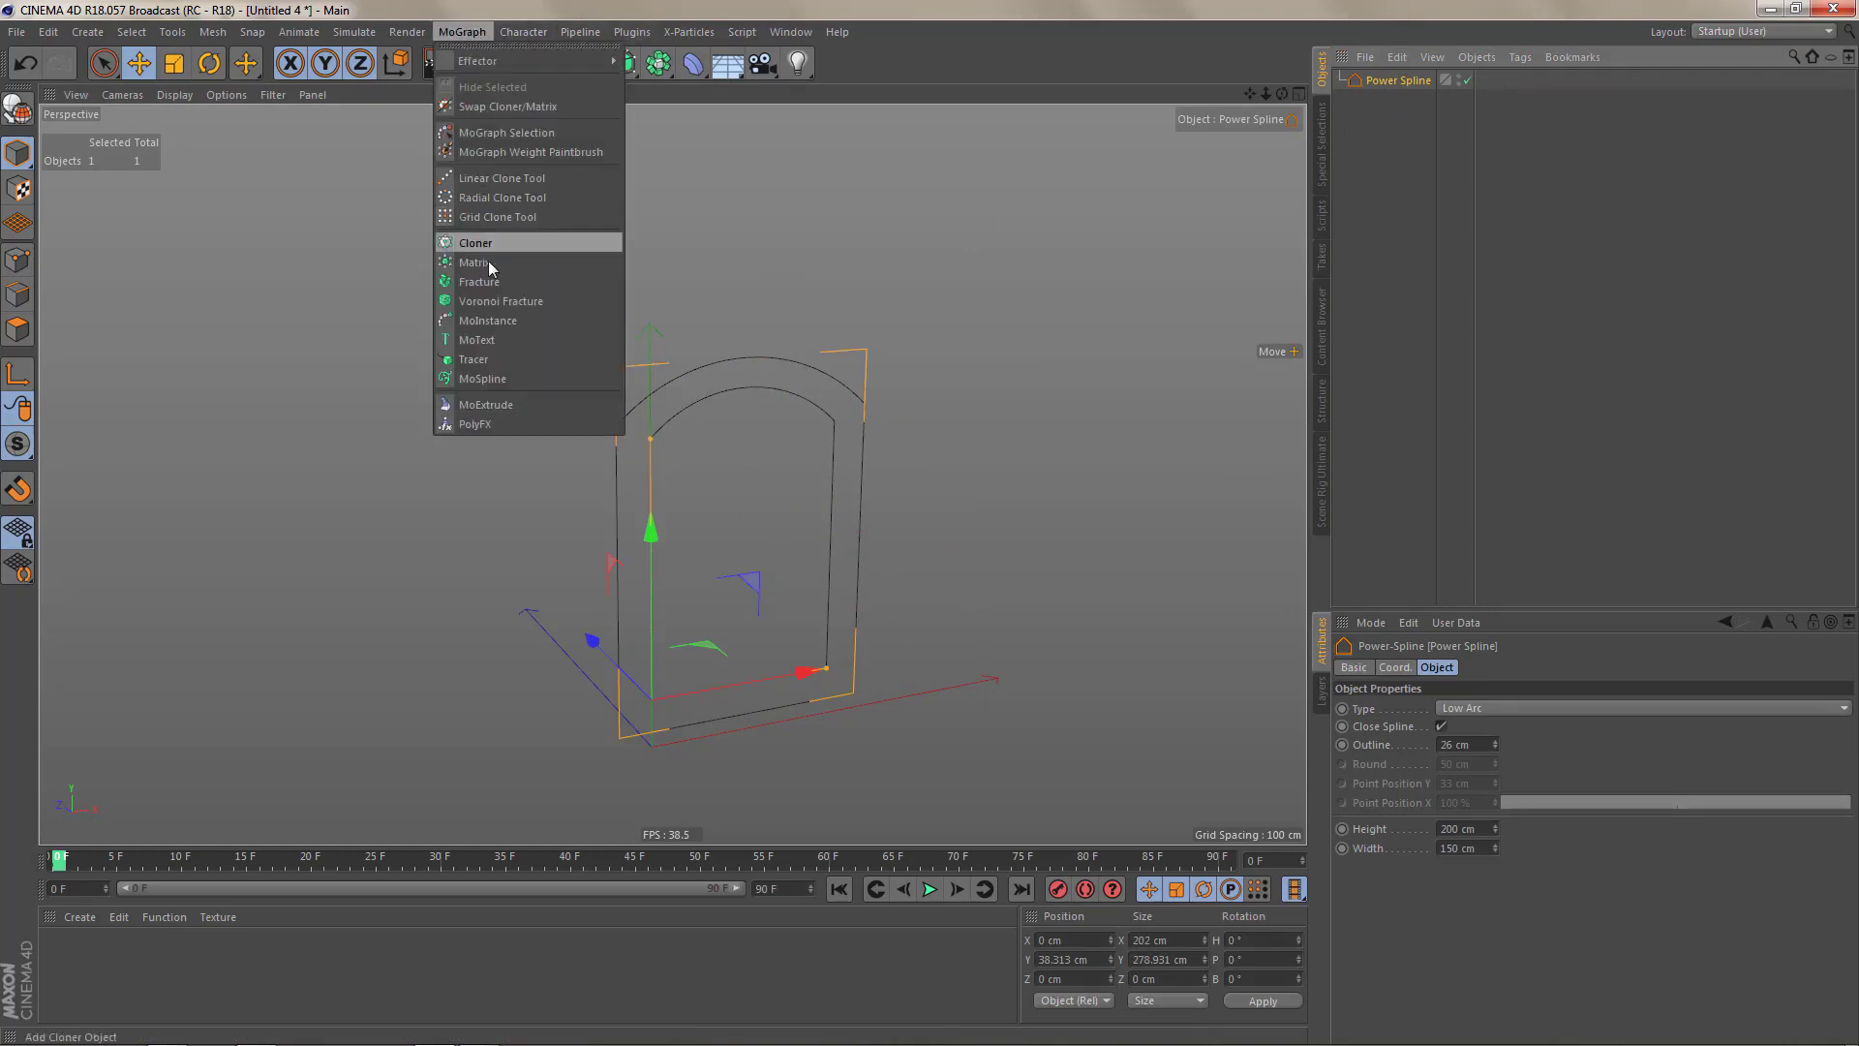
{"action": "left_click", "coordinate": [497, 378]}
{"action": "left_click", "coordinate": [1456, 707]}
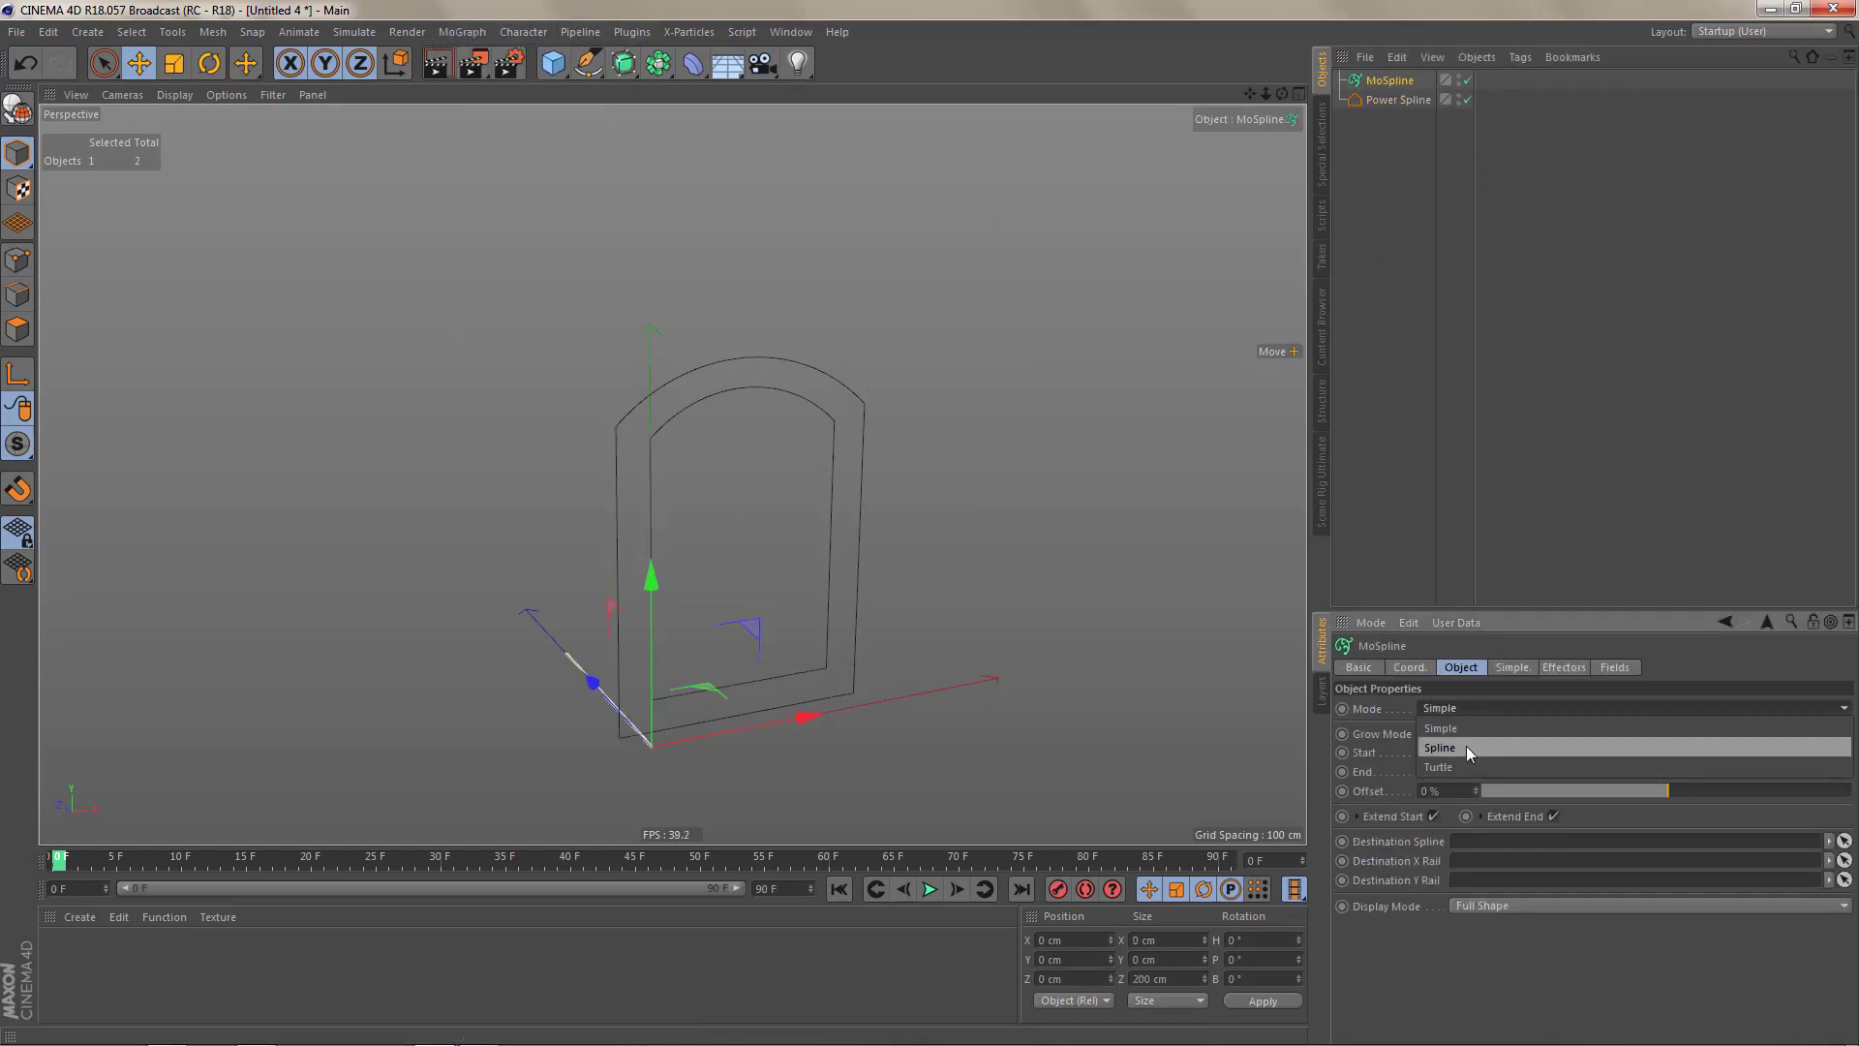
{"action": "left_click", "coordinate": [1462, 747]}
{"action": "left_click", "coordinate": [1513, 670]}
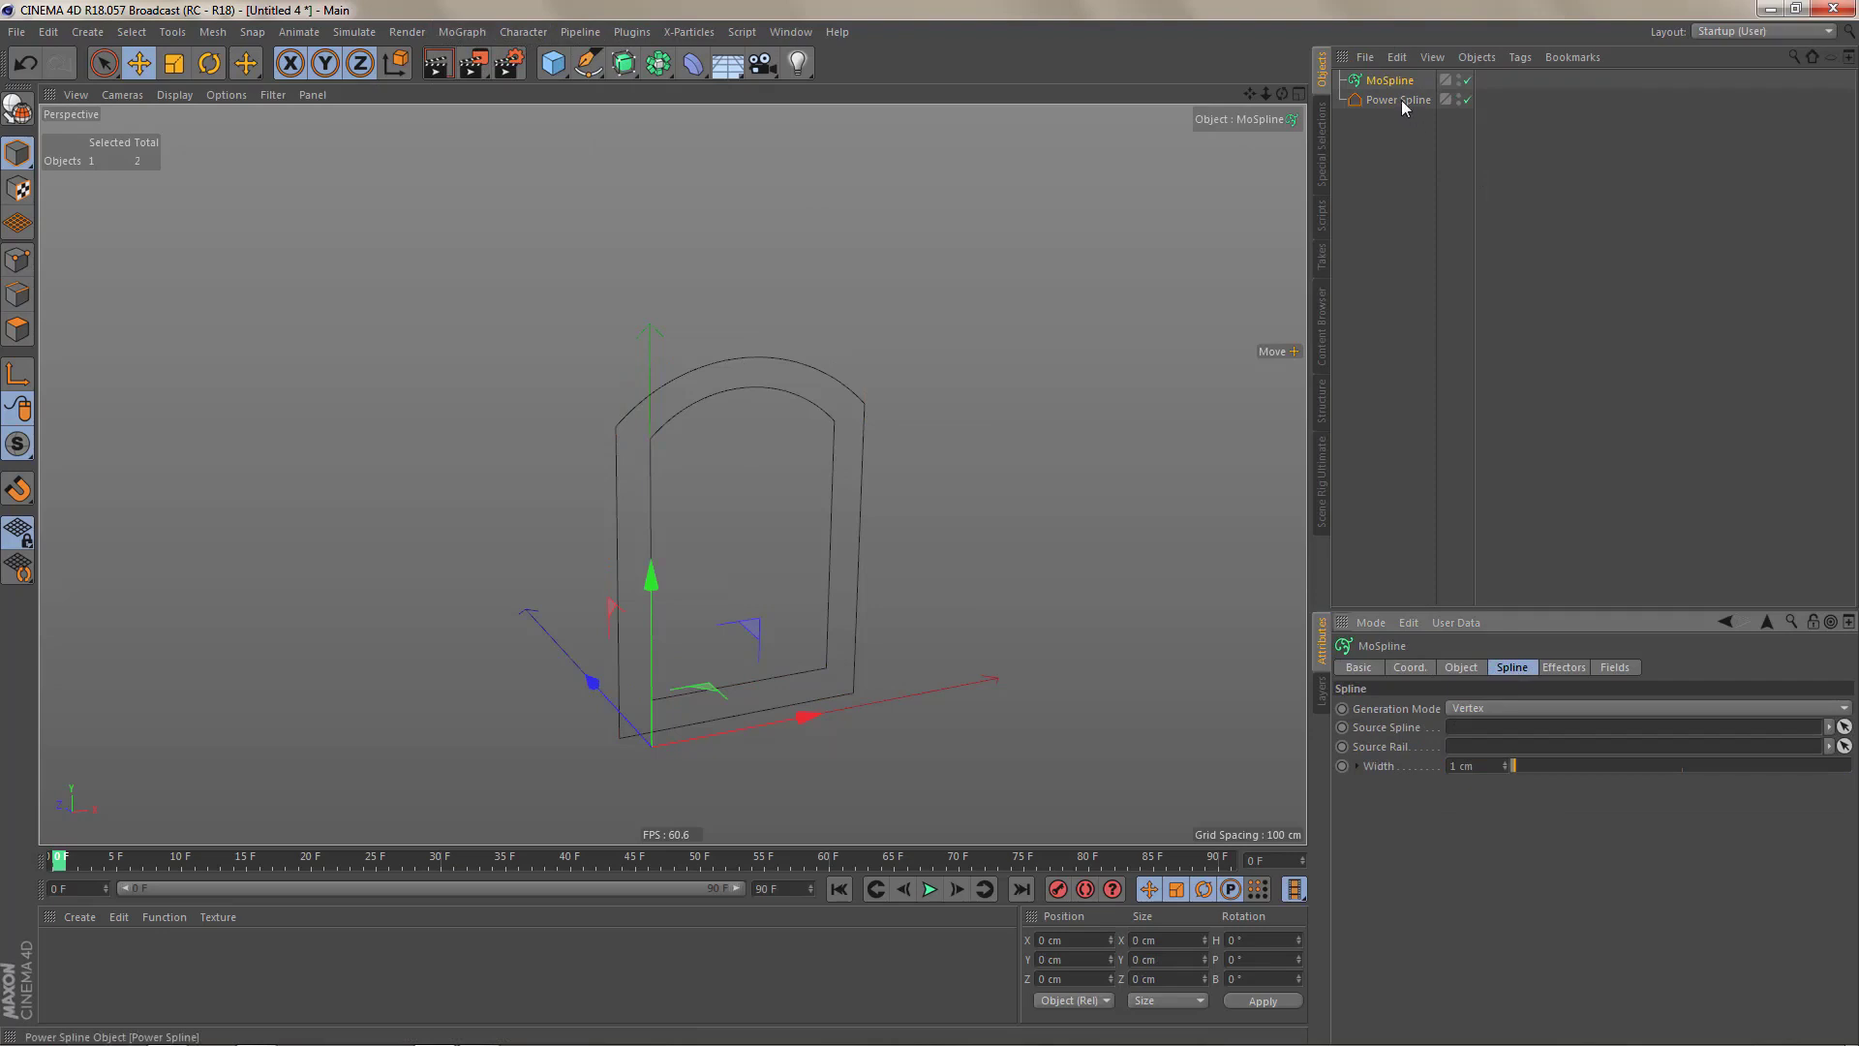
{"action": "left_click_drag", "start_coordinate": [1402, 100], "coordinate": [1513, 728]}
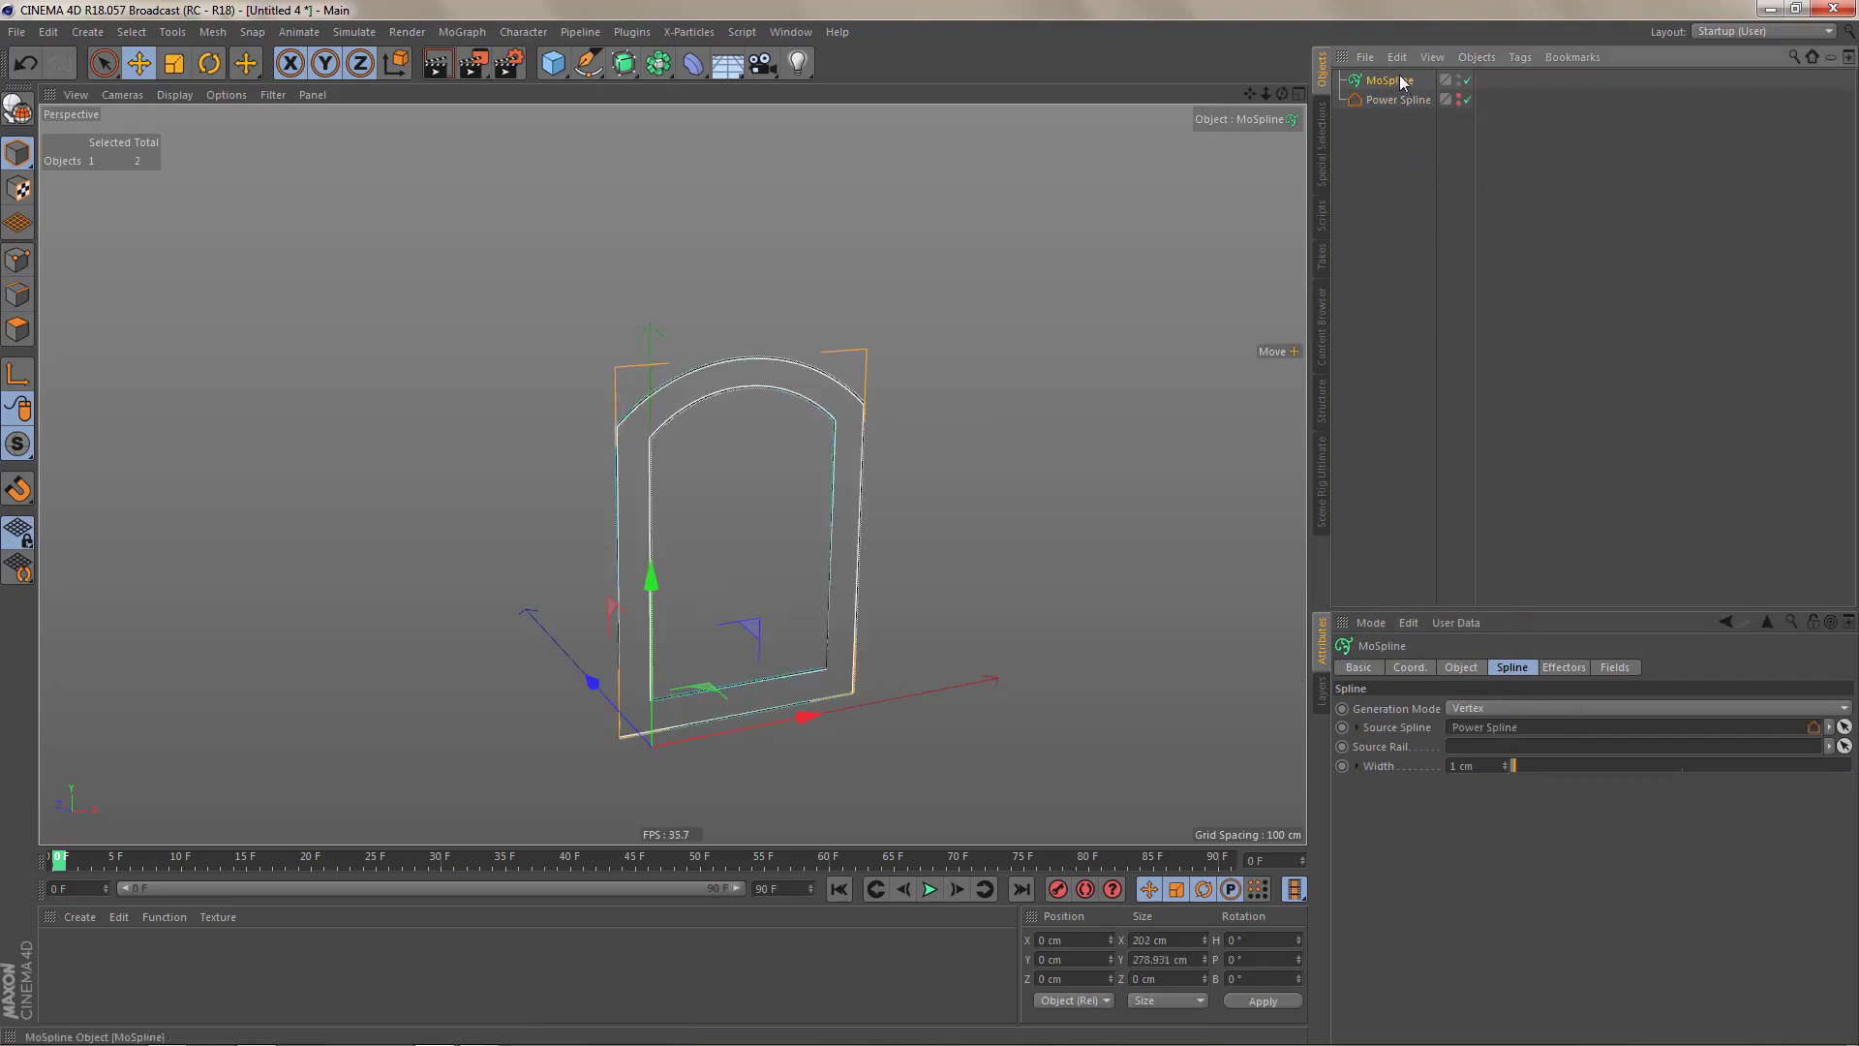
{"action": "left_click", "coordinate": [1467, 668]}
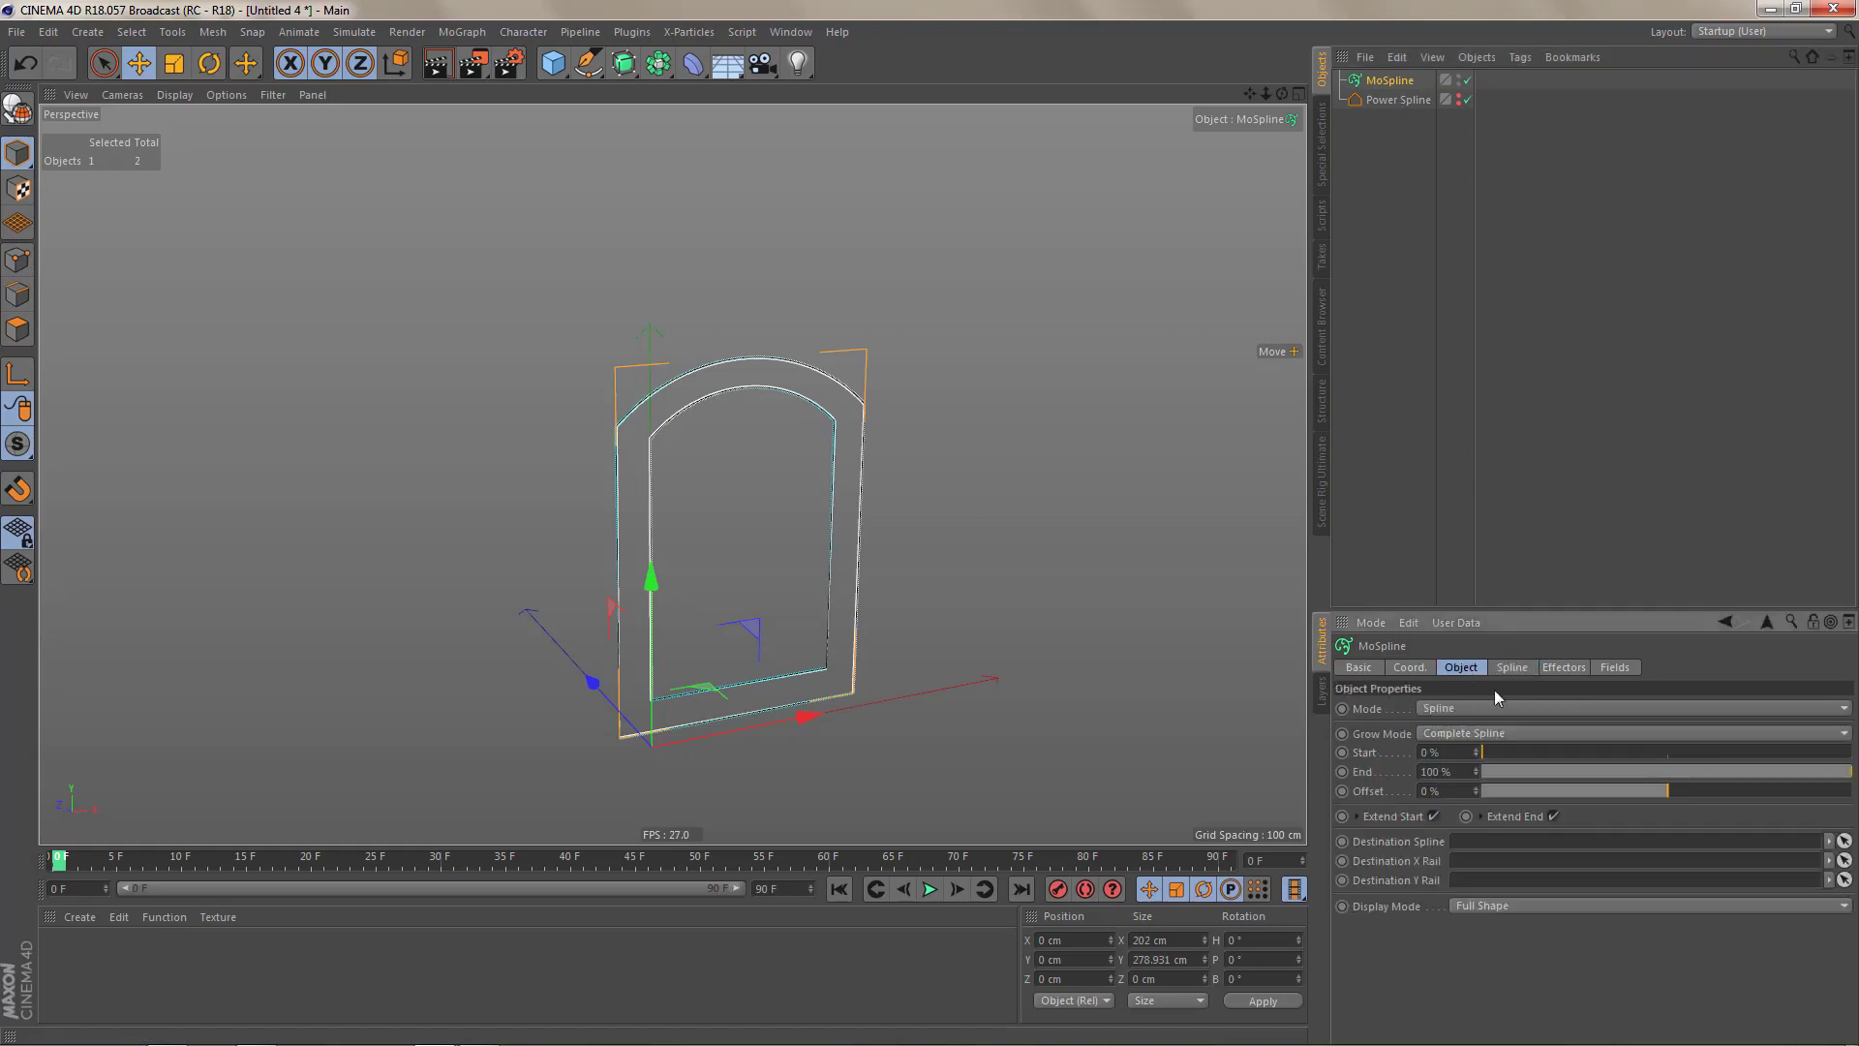
{"action": "mouse_move", "coordinate": [1564, 760]}
{"action": "left_mouse_down"}
{"action": "mouse_move", "coordinate": [1685, 750]}
{"action": "mouse_move", "coordinate": [1561, 757]}
{"action": "left_mouse_up"}
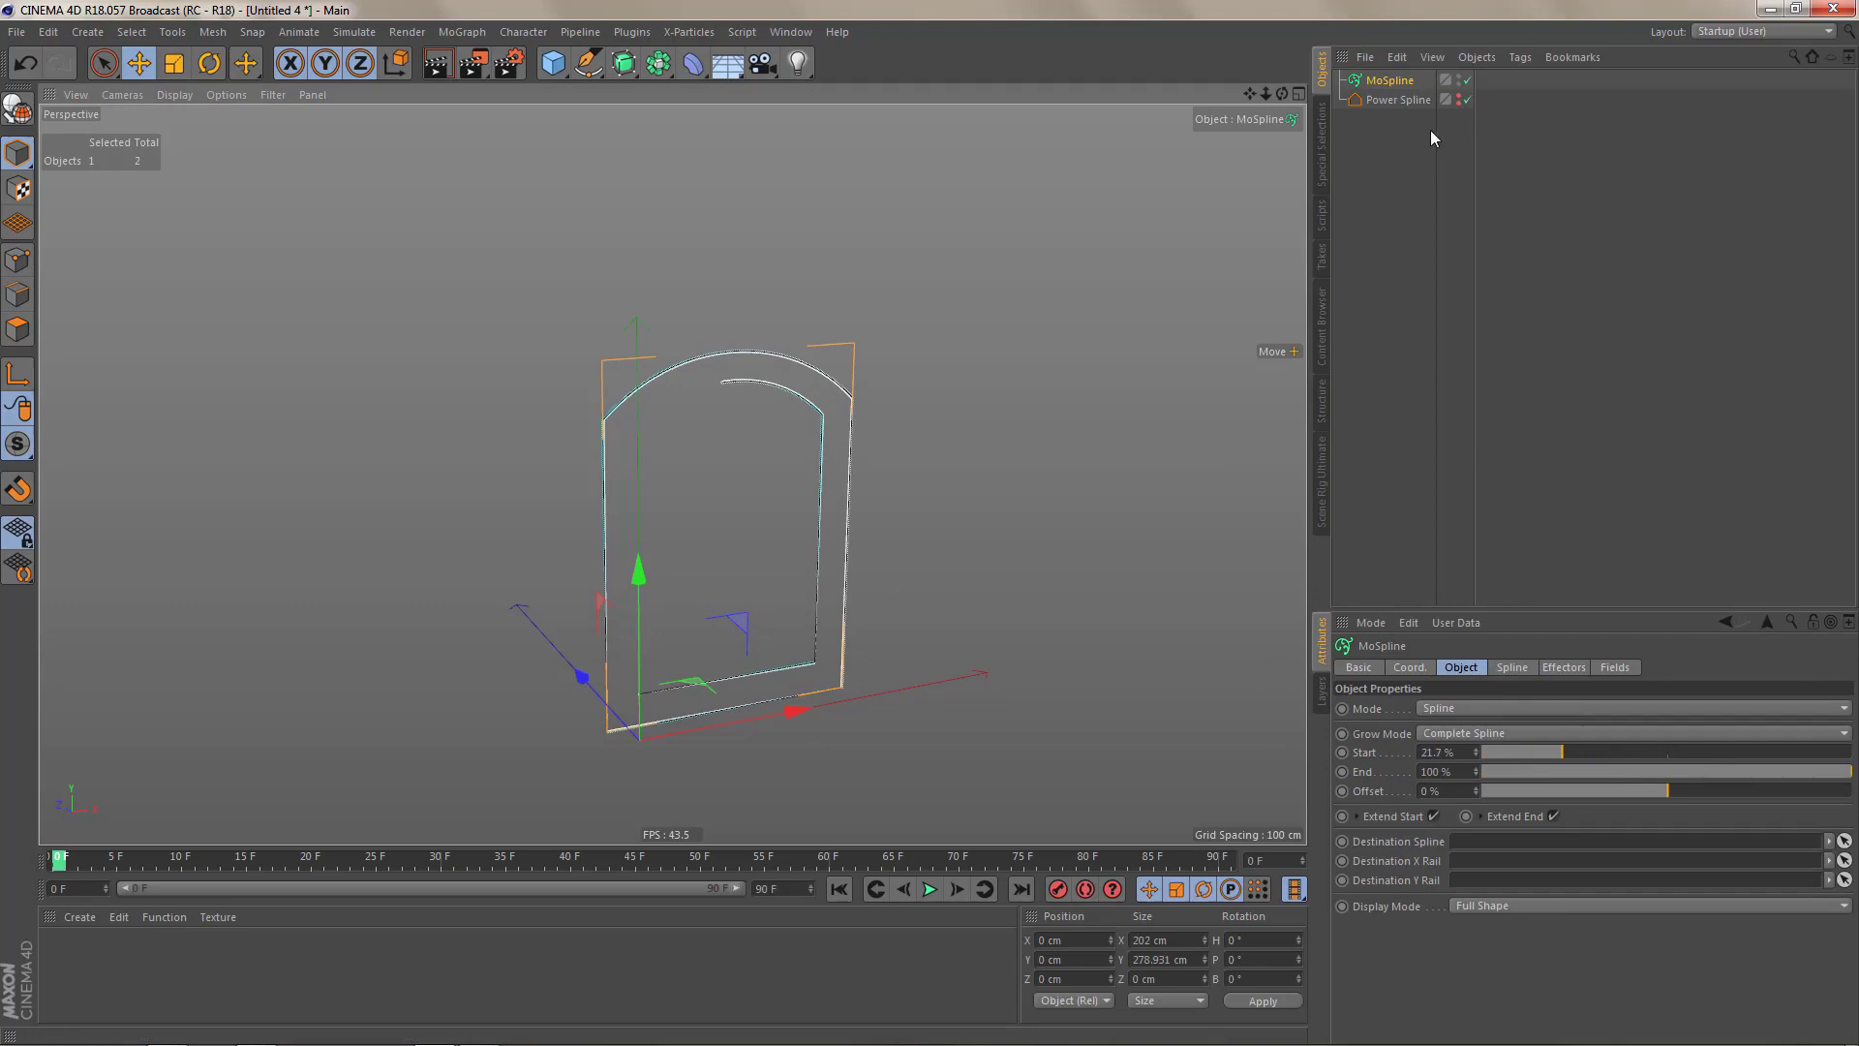
{"action": "left_click", "coordinate": [1405, 101]}
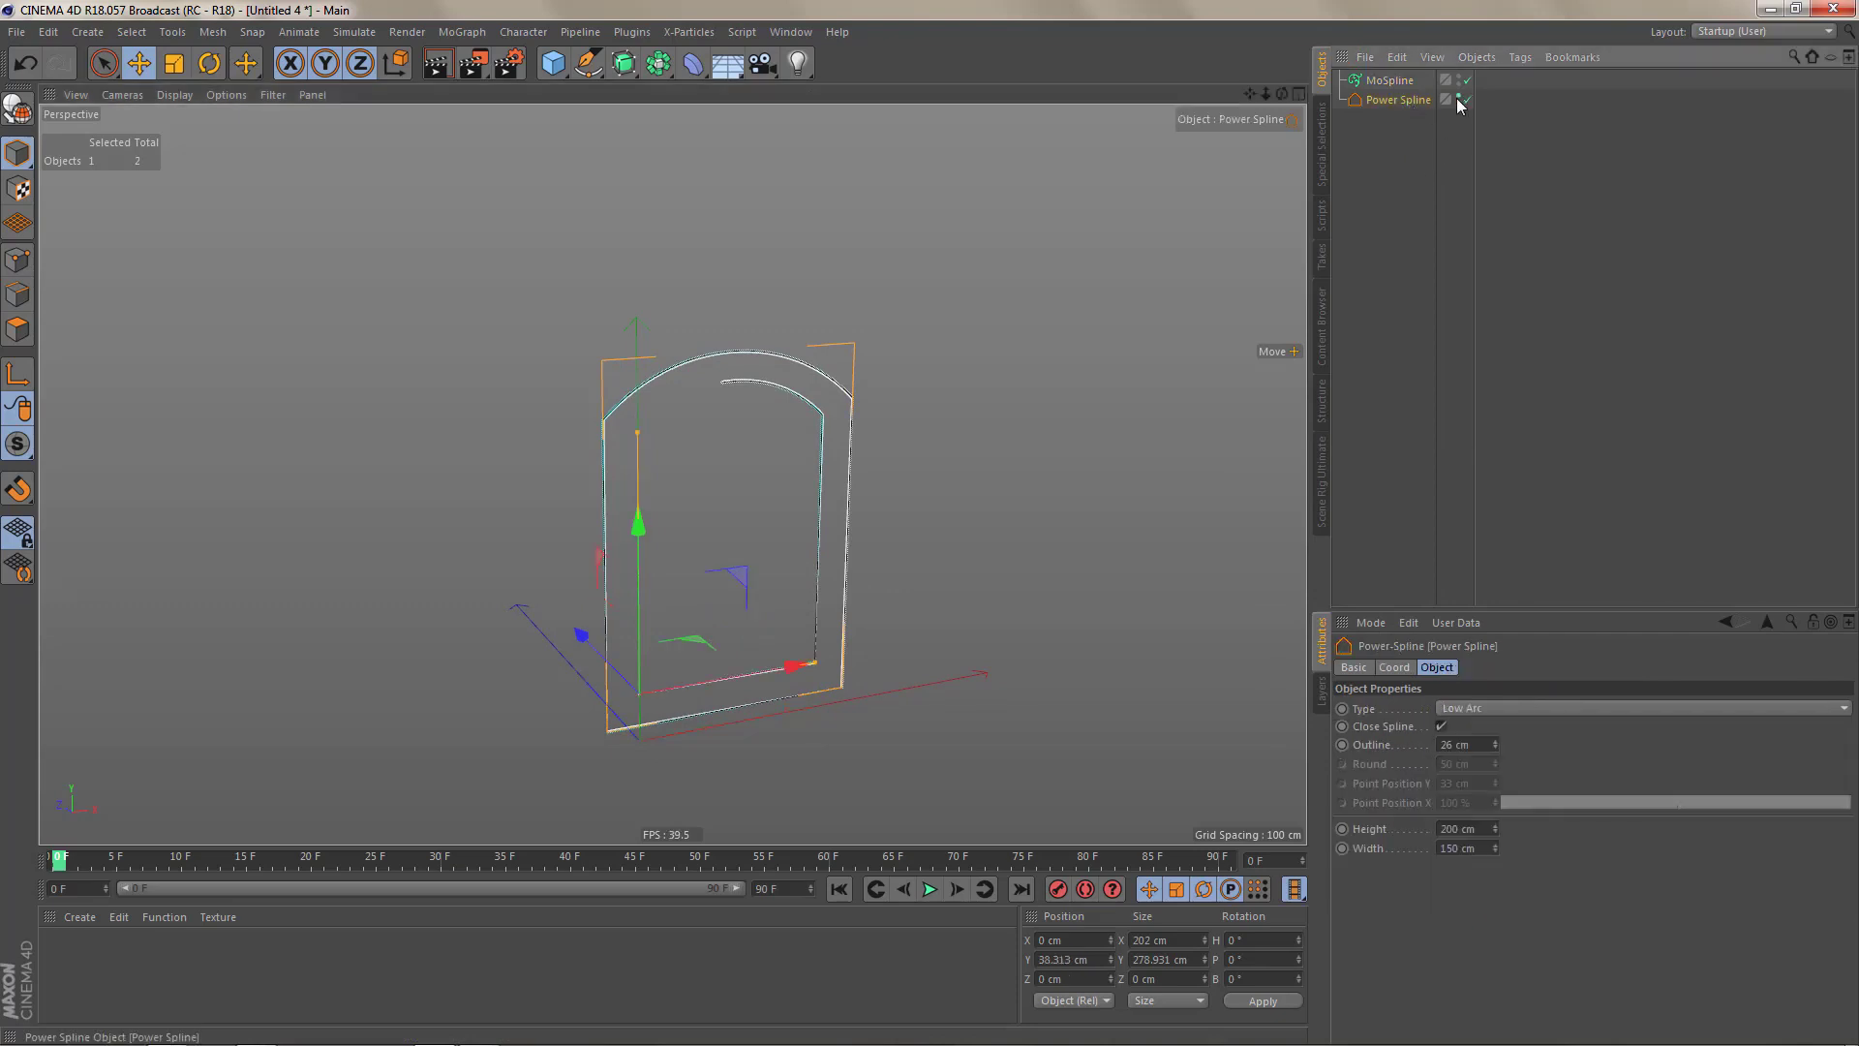
{"action": "left_click", "coordinate": [1400, 82]}
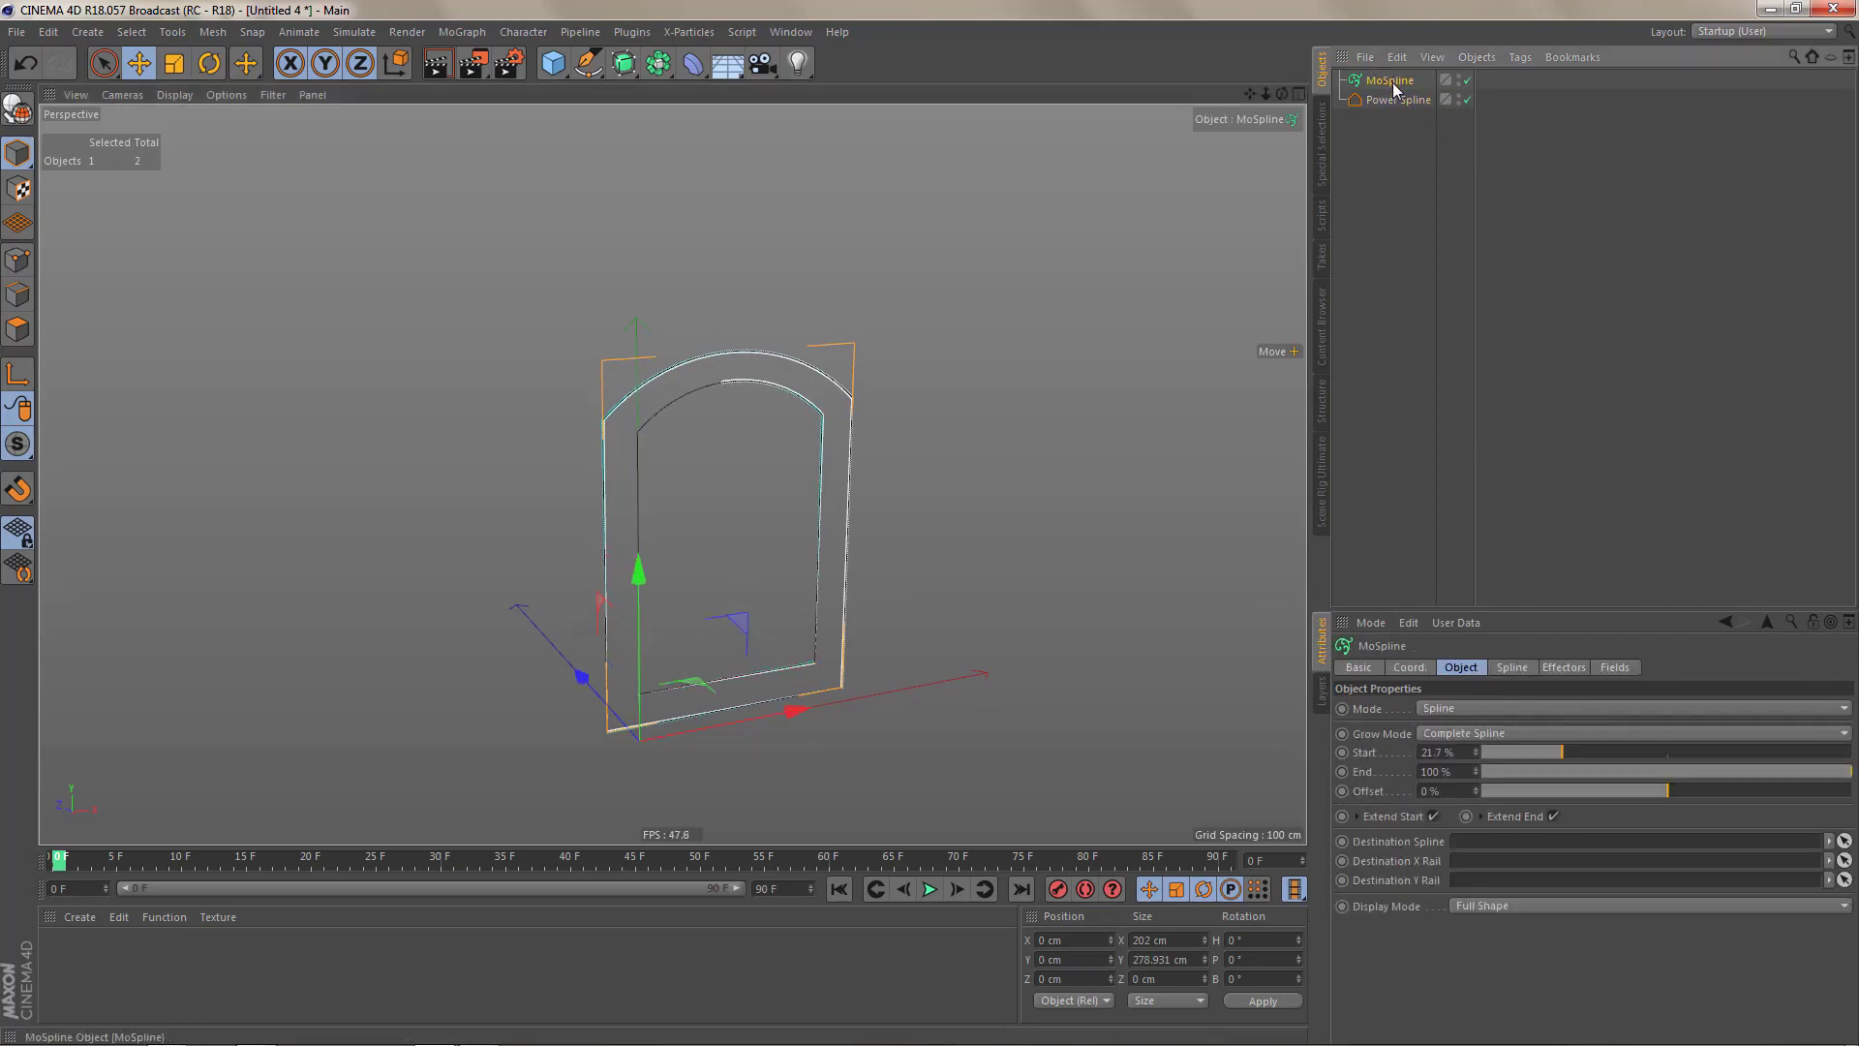
{"action": "key", "text": "Delete"}
{"action": "left_click", "coordinate": [1398, 82]}
{"action": "middle_click_drag", "start_coordinate": [819, 509], "coordinate": [838, 476], "text": "alt"}
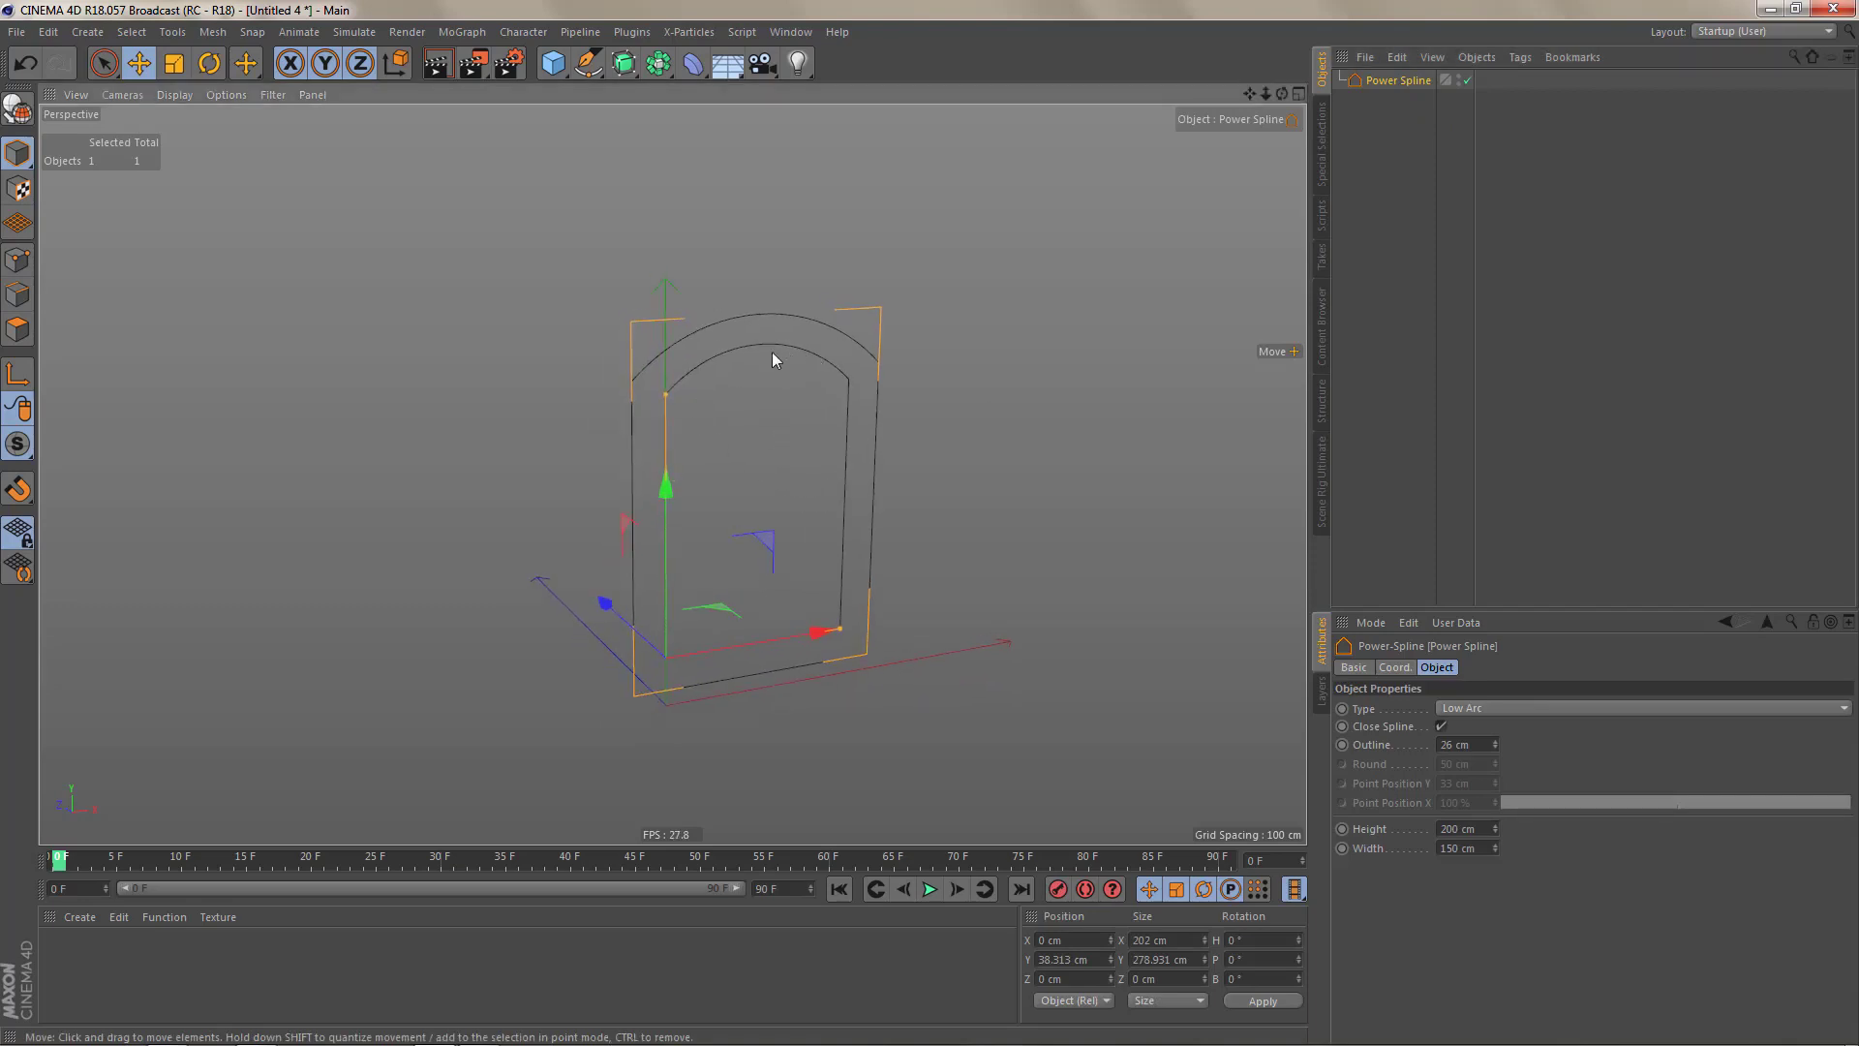
- Create an X-Particles Material and apply it to the Power Spline arch
{"action": "left_click", "coordinate": [77, 917]}
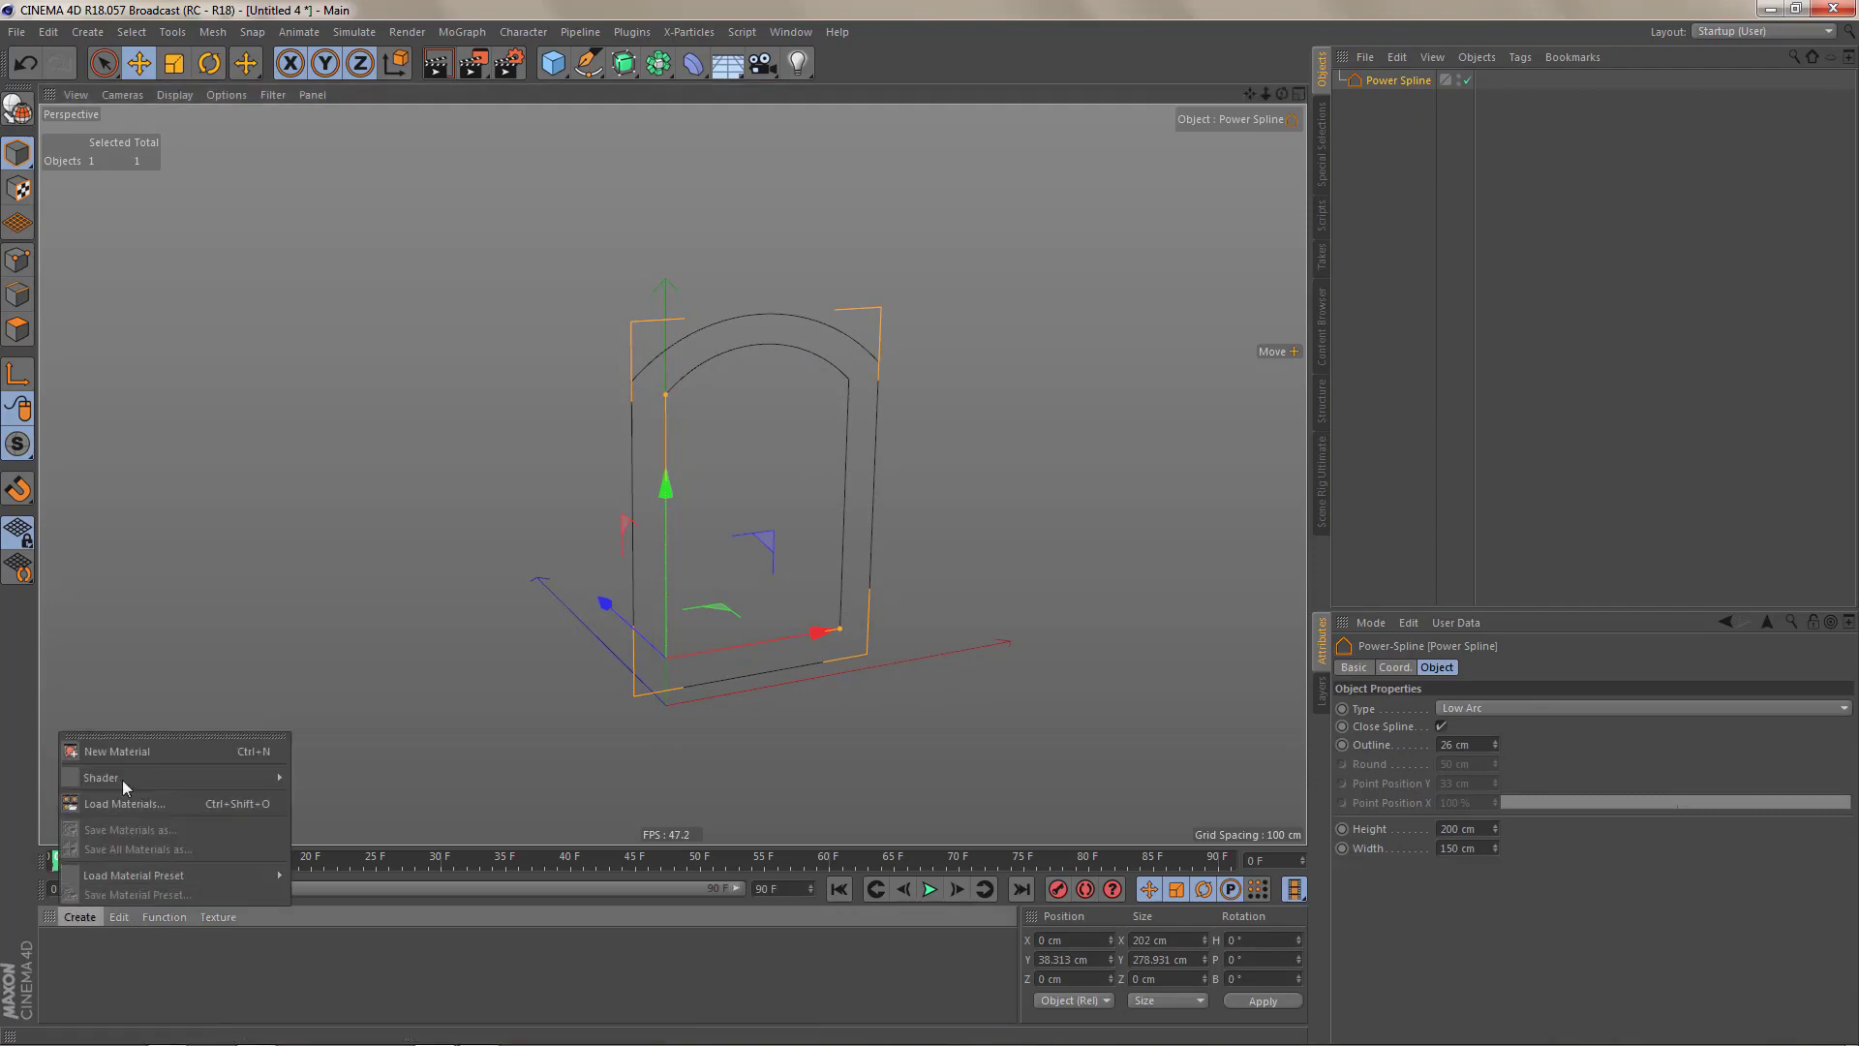
{"action": "mouse_move", "coordinate": [126, 778]}
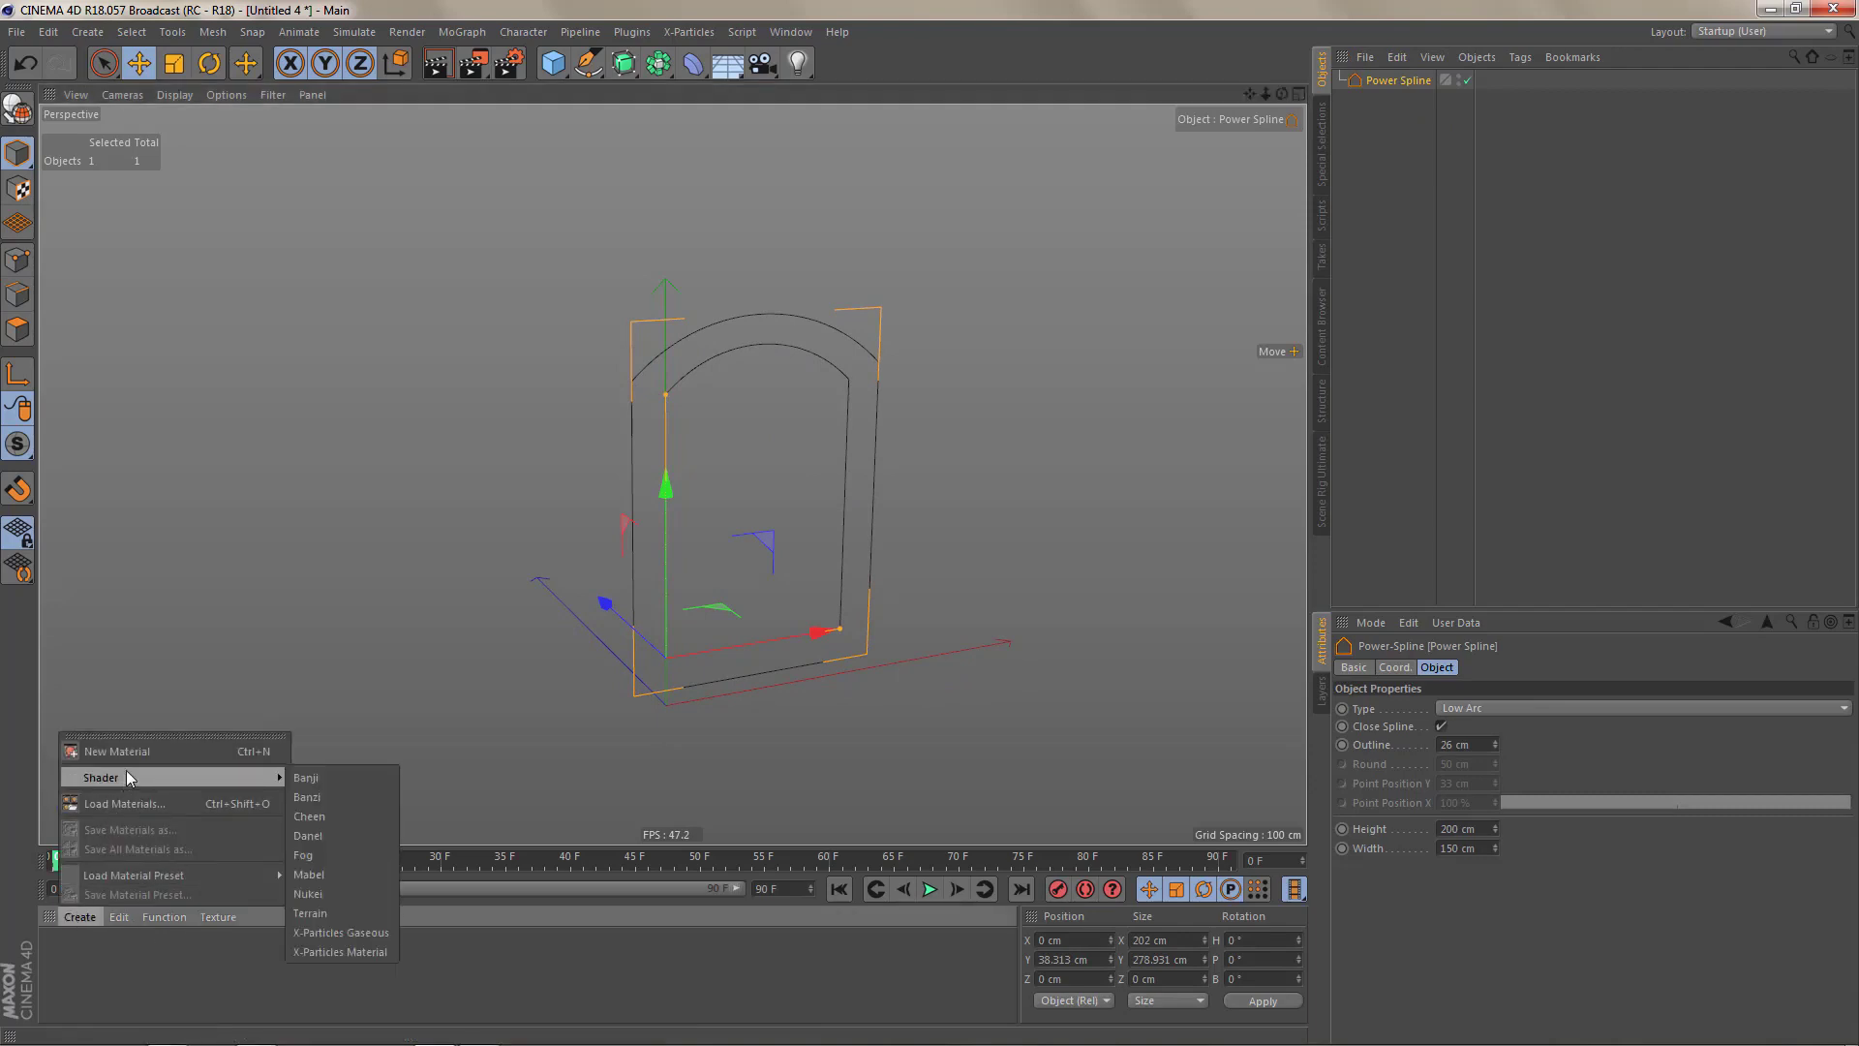
{"action": "left_click", "coordinate": [341, 950]}
{"action": "left_click_drag", "start_coordinate": [63, 954], "coordinate": [1415, 82]}
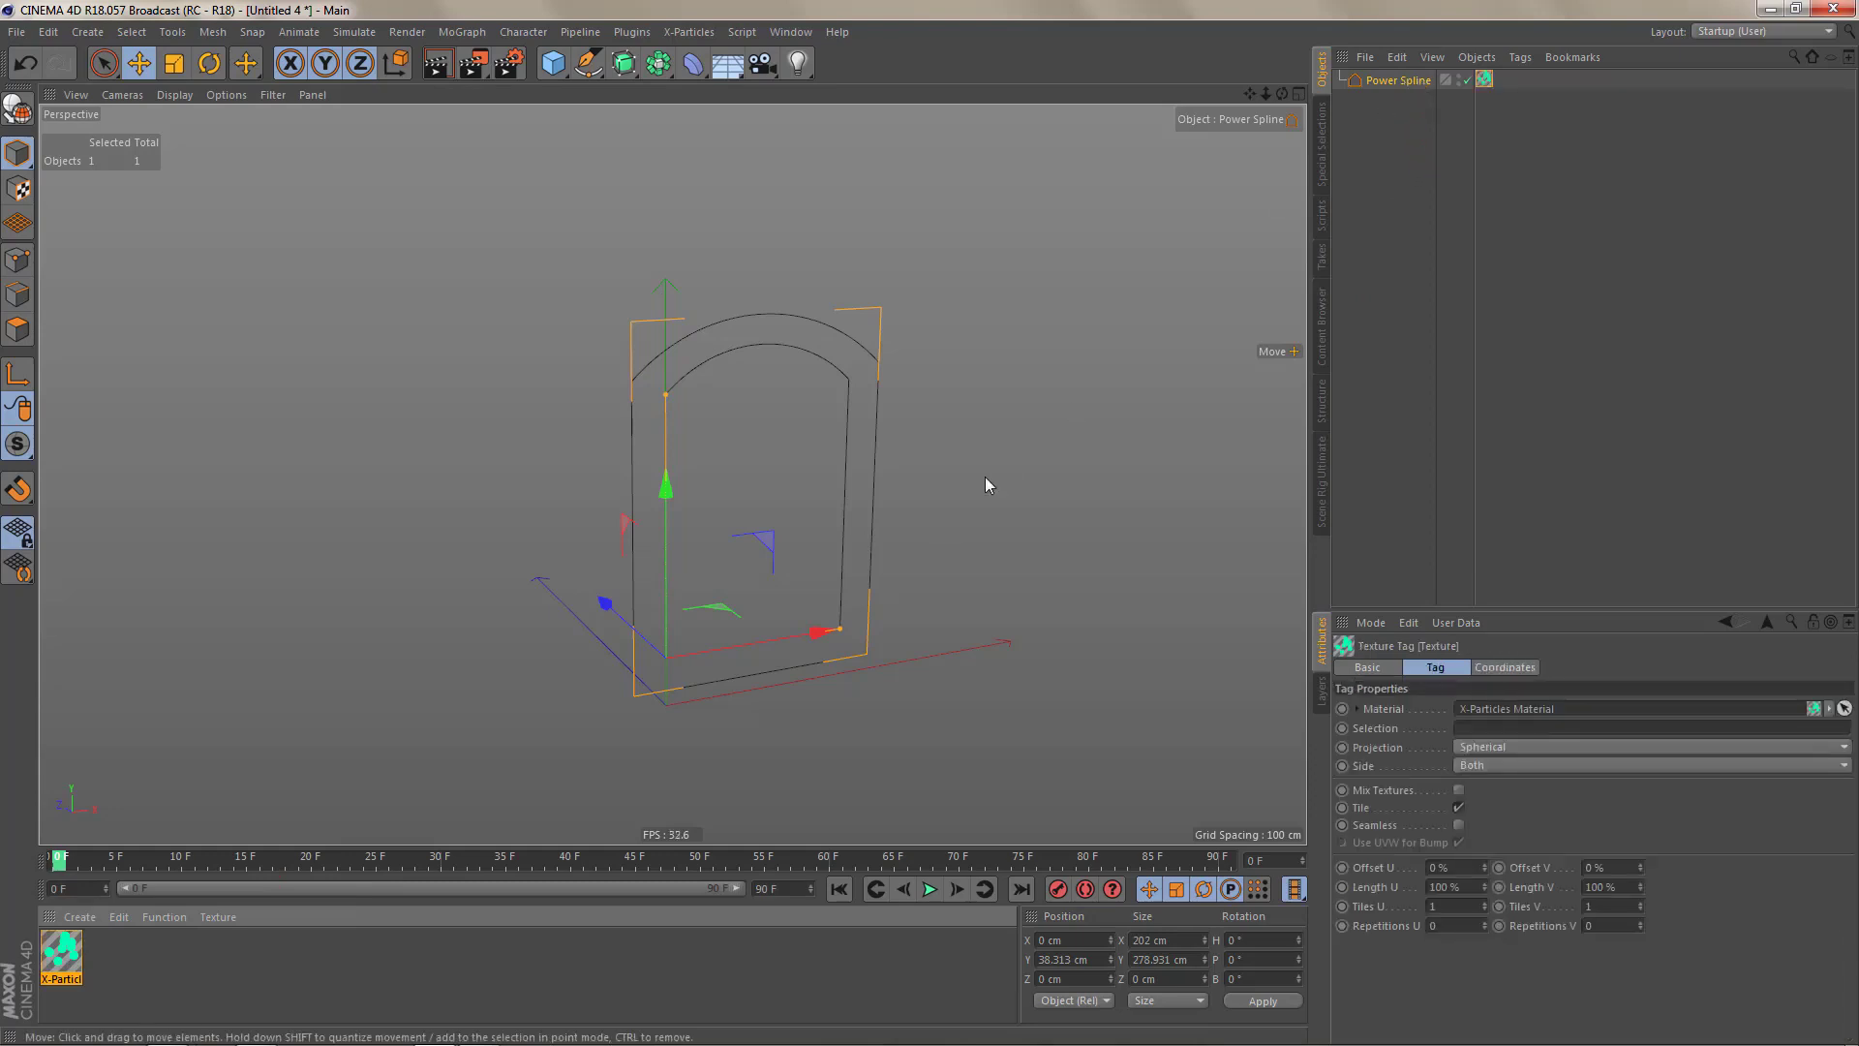
- Render the arch as a white outline, undo the material, and reselect the Power Spline
{"action": "key", "text": "ctrl+r"}
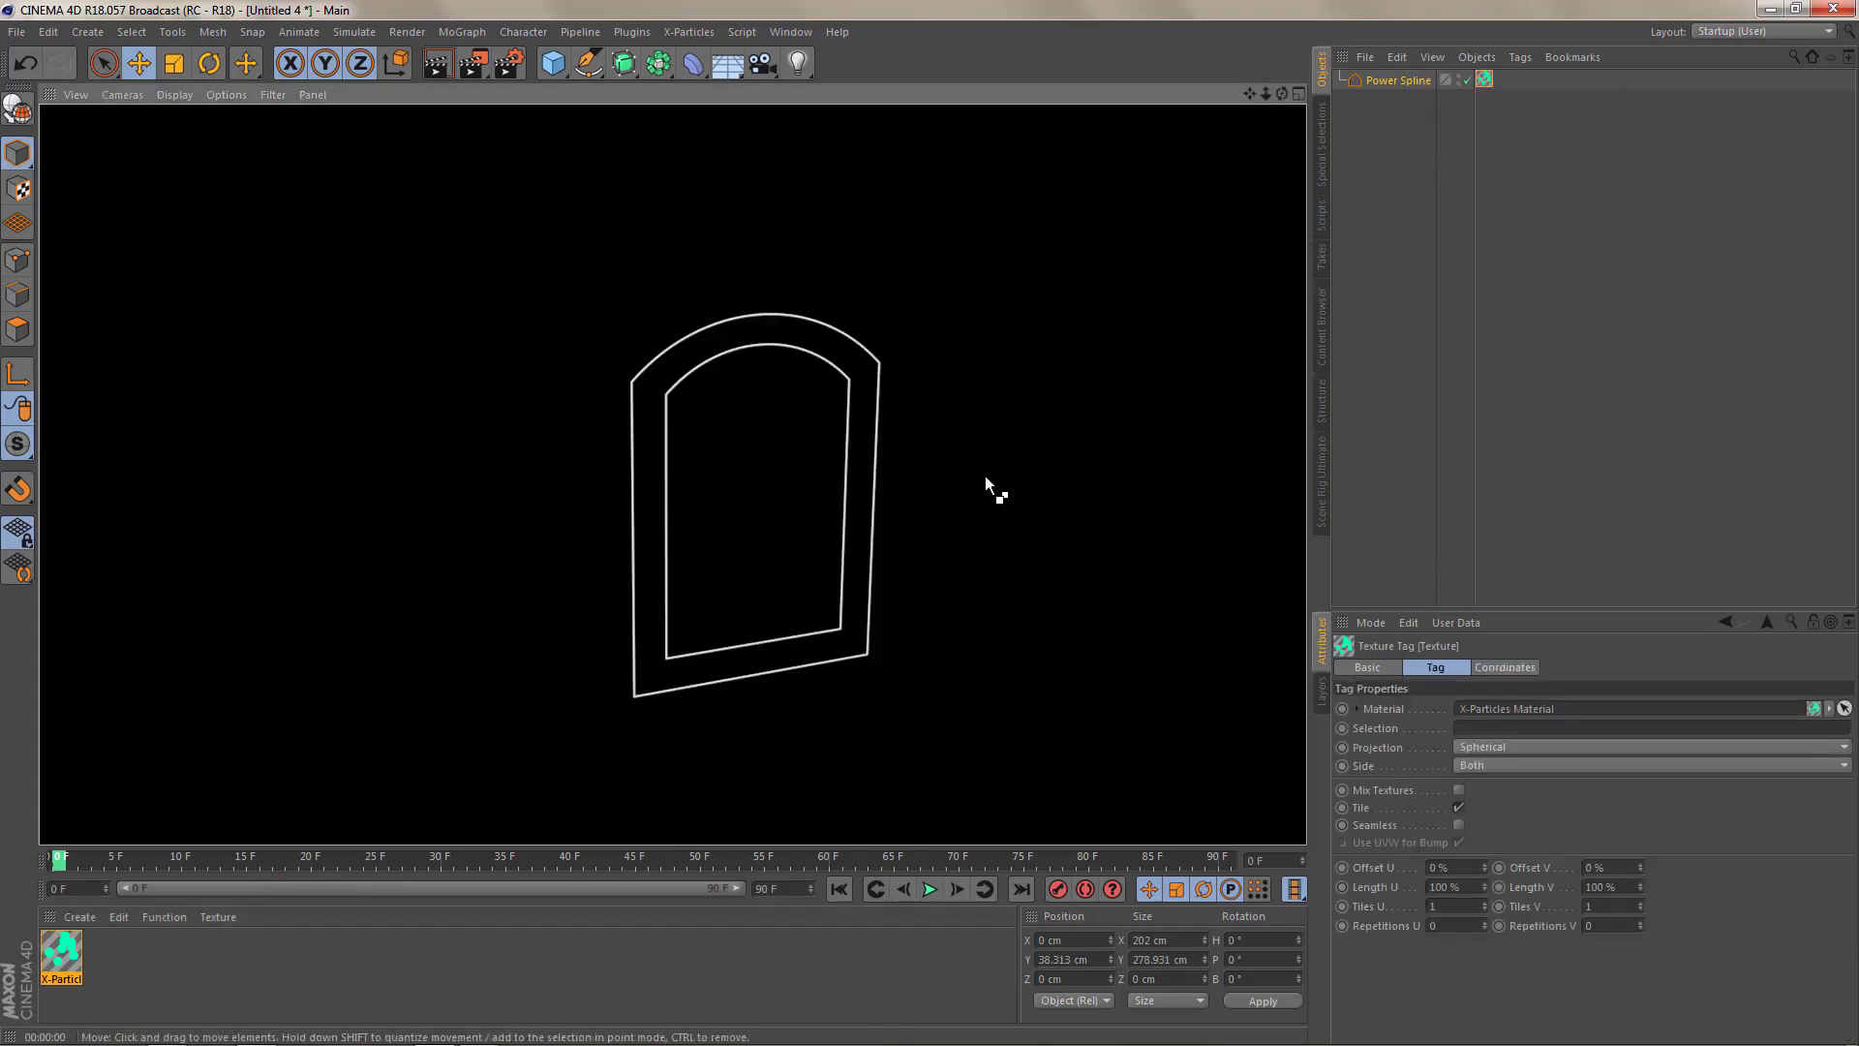
{"action": "key", "text": "ctrl+z"}
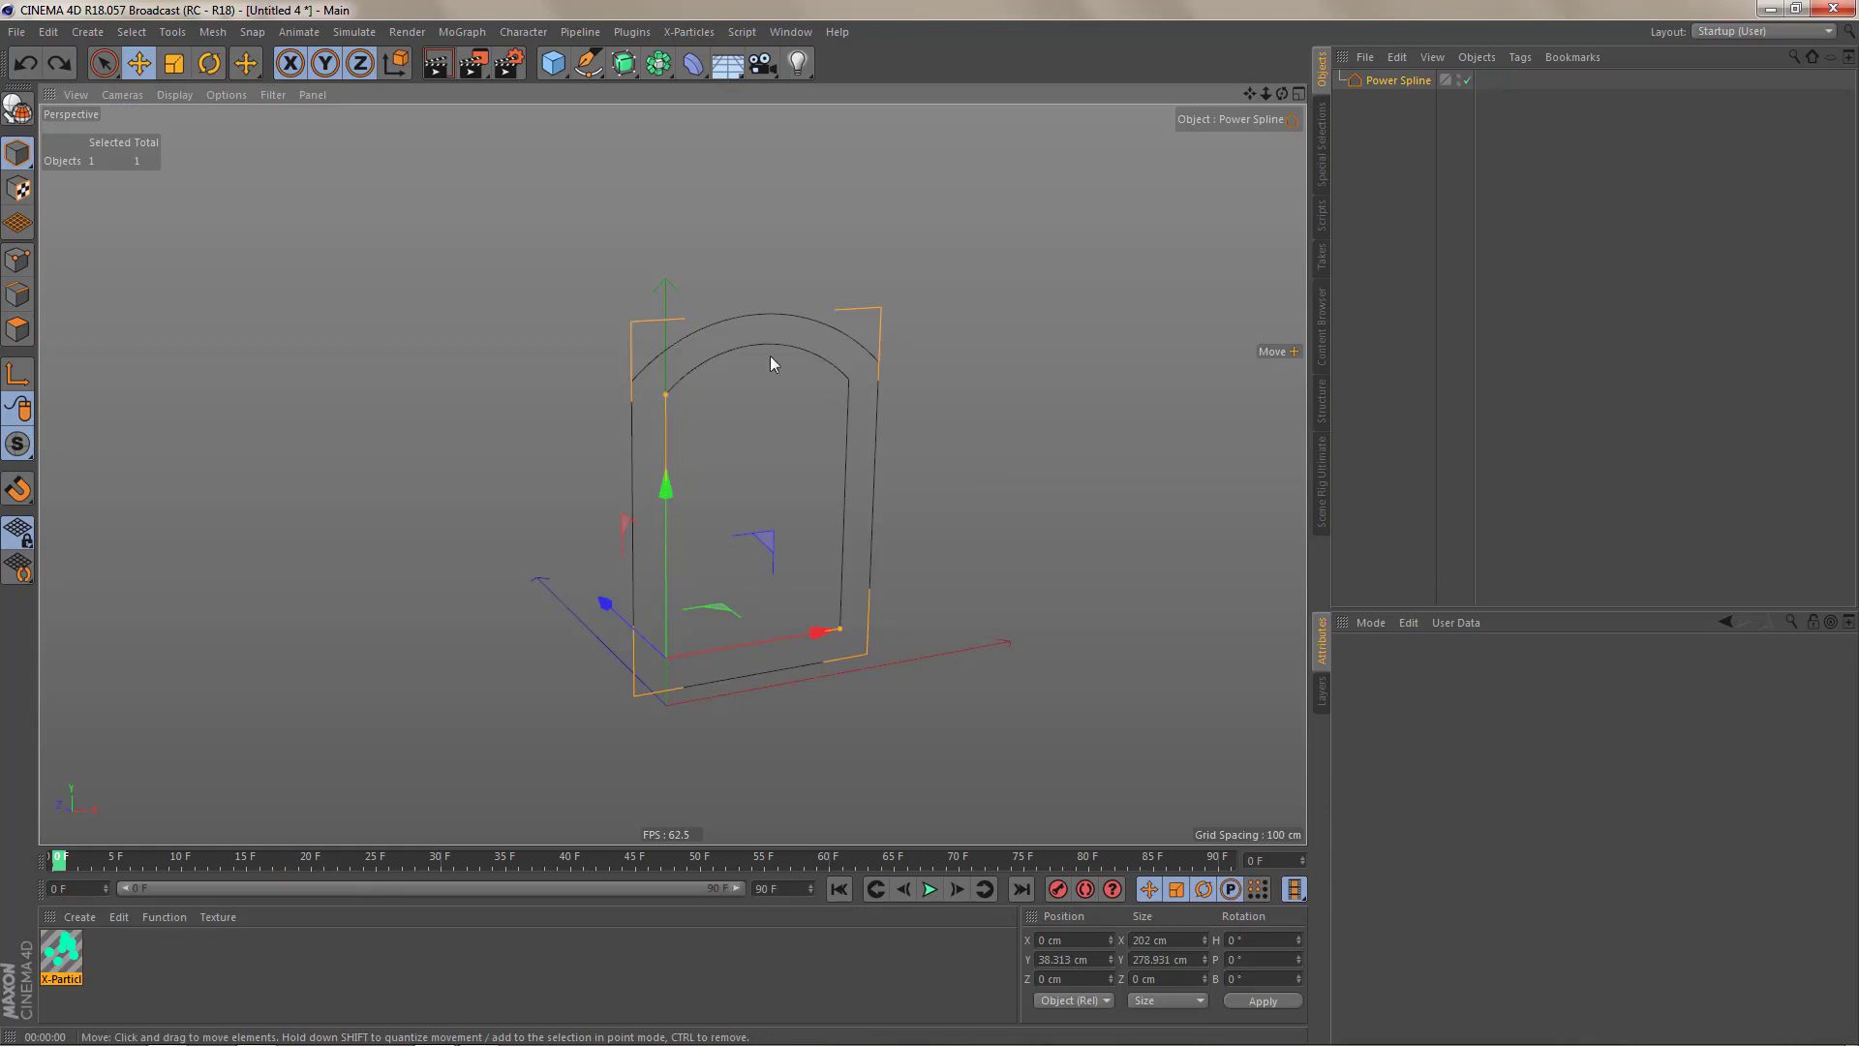
{"action": "left_click", "coordinate": [624, 63]}
{"action": "left_click", "coordinate": [1405, 84]}
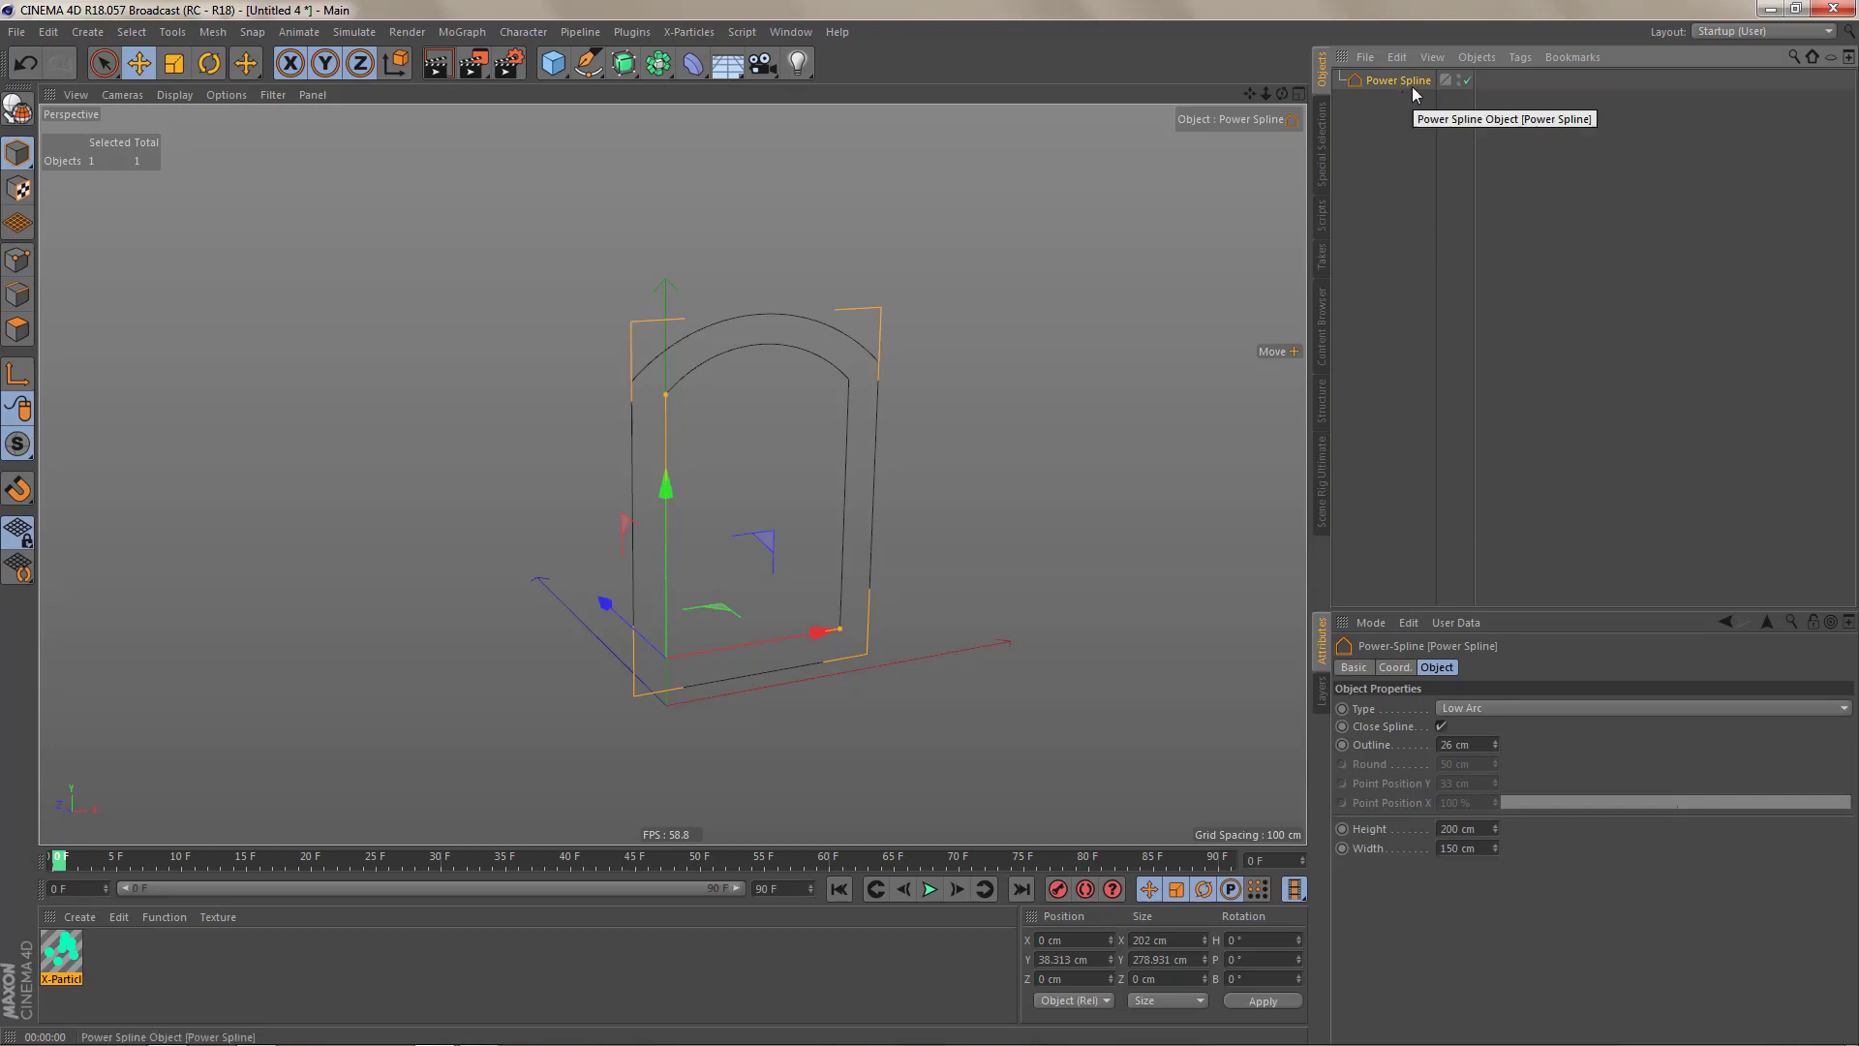
{"action": "key", "text": "c"}
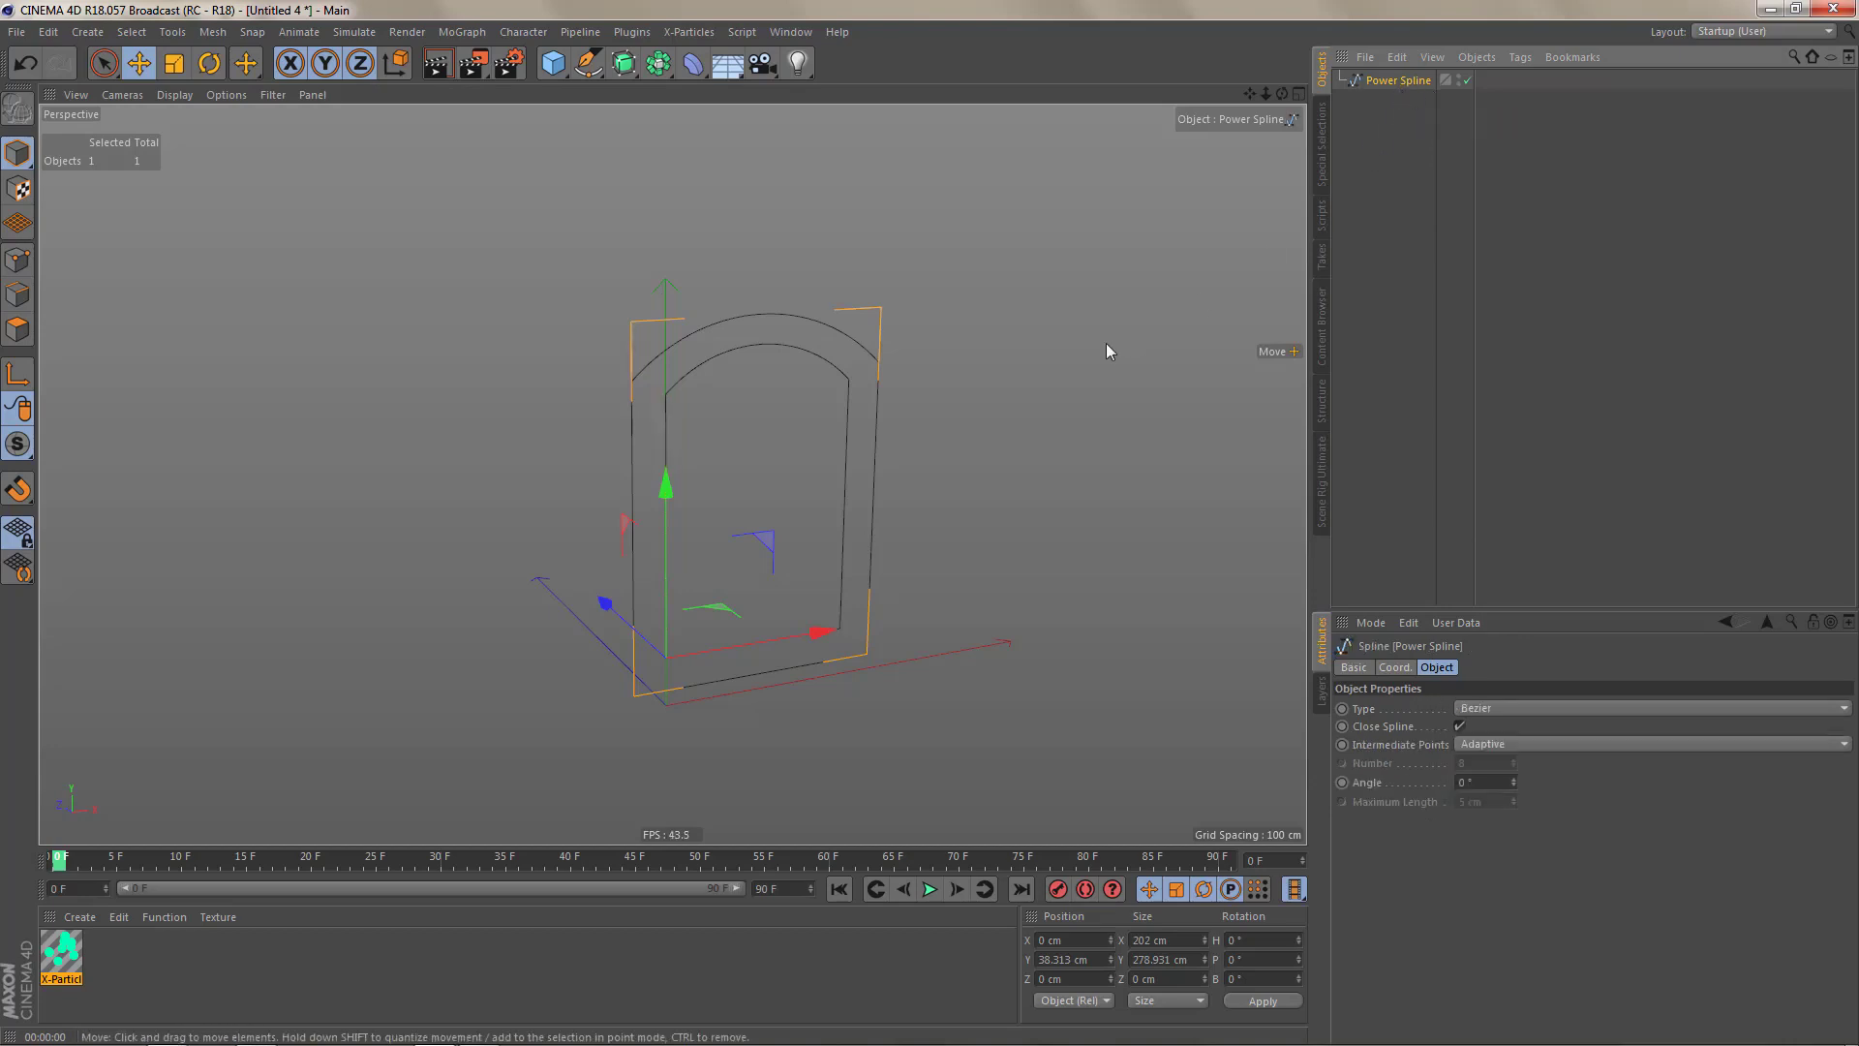
{"action": "key", "text": "Return"}
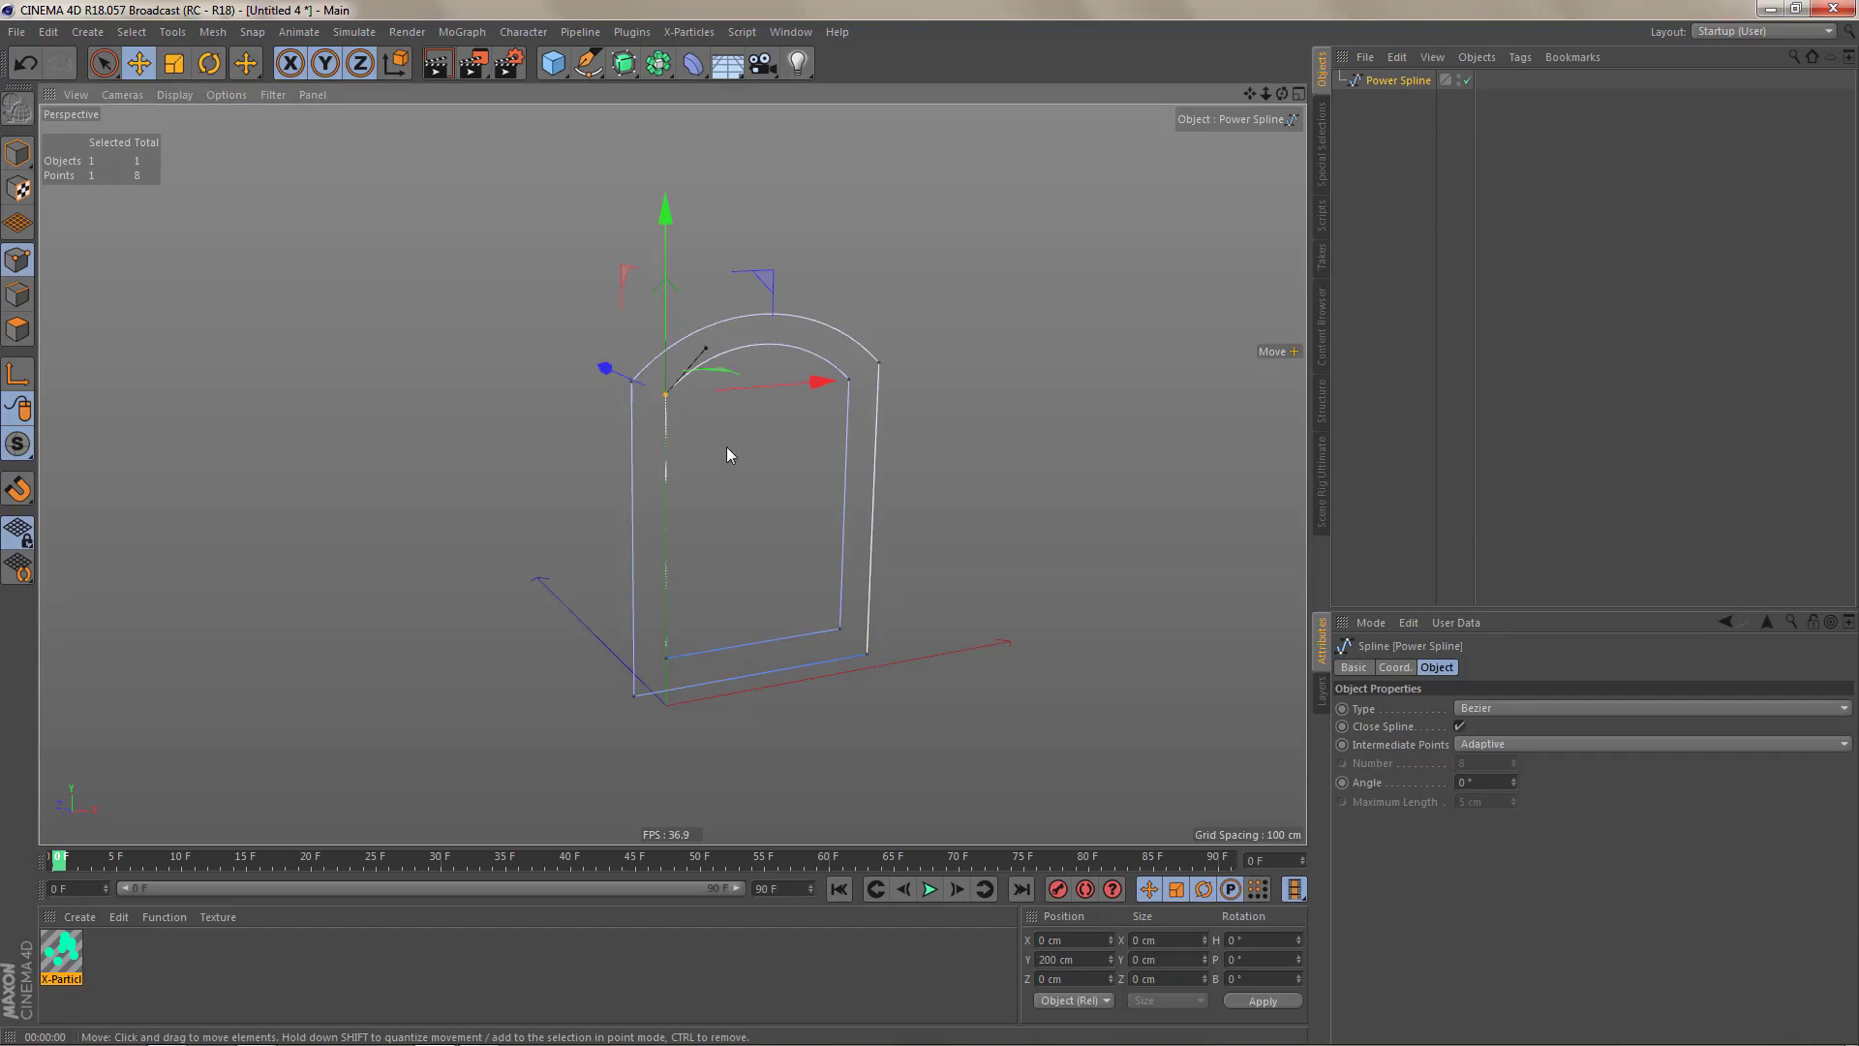
{"action": "left_click_drag", "start_coordinate": [686, 451], "coordinate": [724, 449], "text": "alt"}
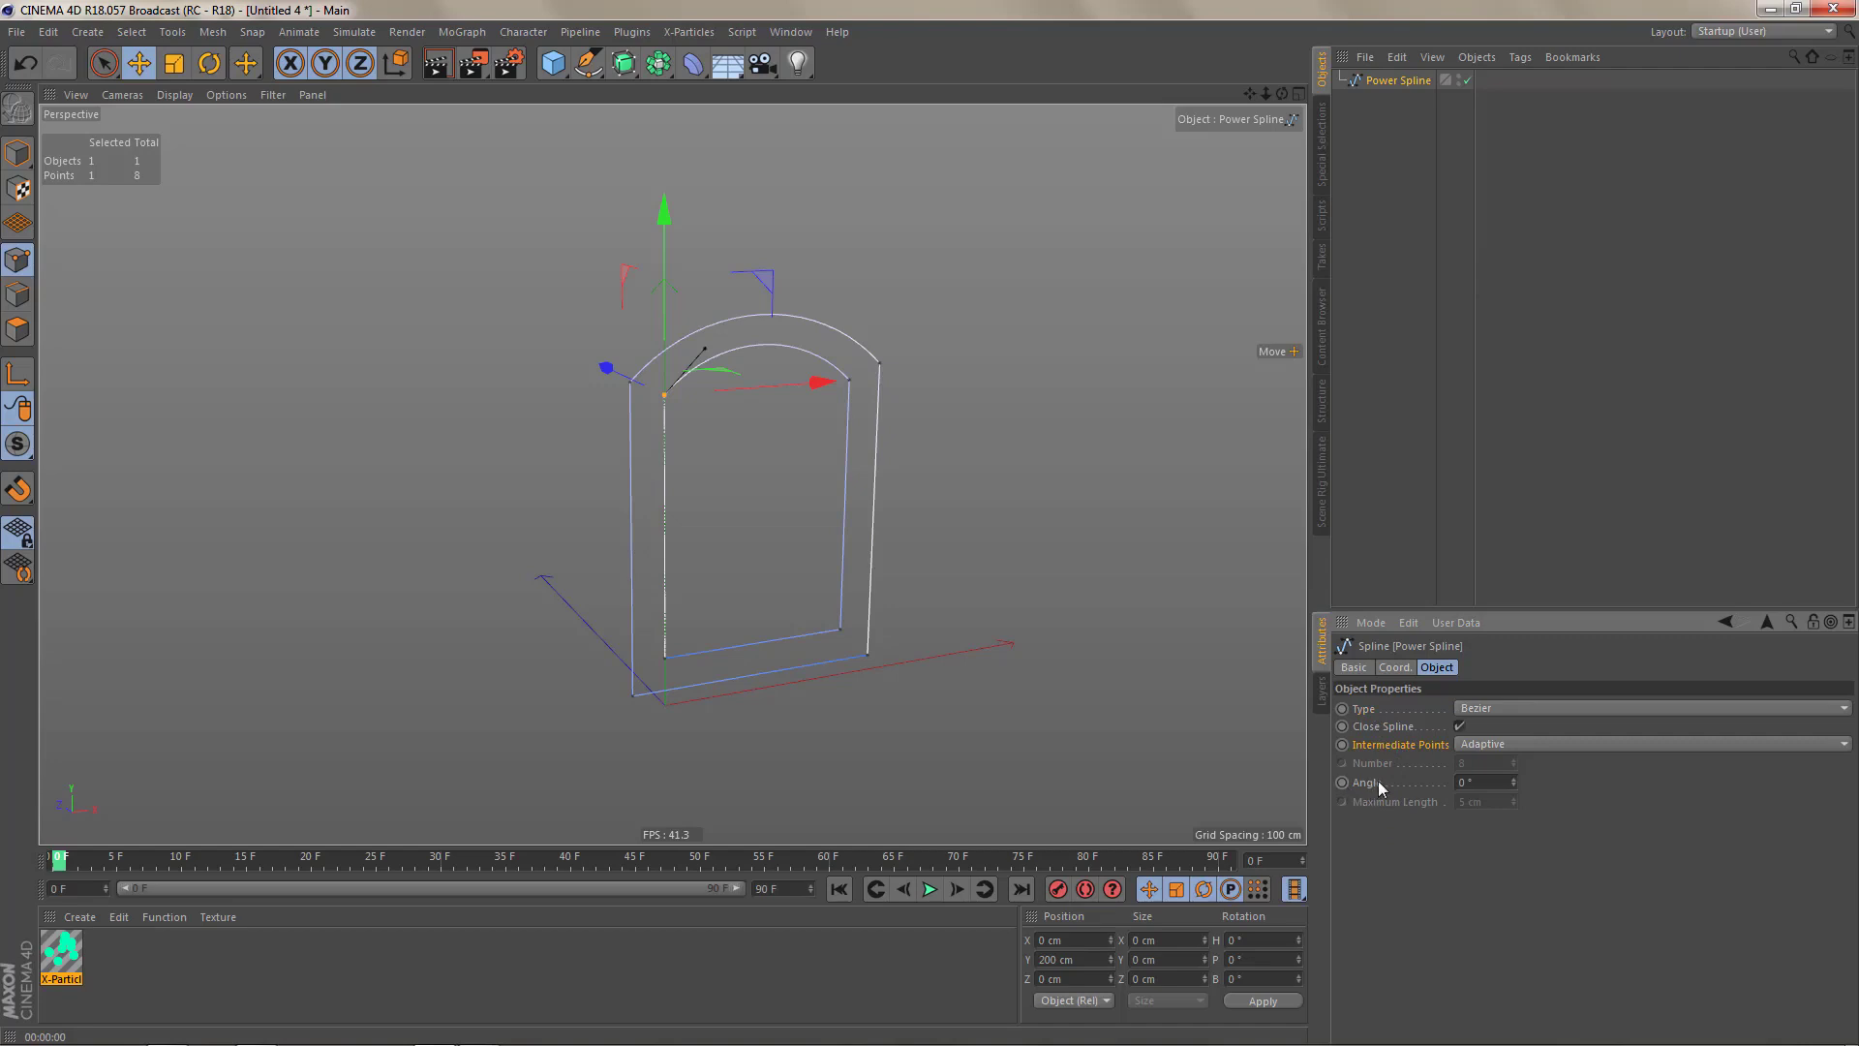
{"action": "left_click", "coordinate": [1500, 783]}
{"action": "left_click_drag", "start_coordinate": [1515, 780], "coordinate": [1514, 764]}
{"action": "key", "text": "ctrl+z"}
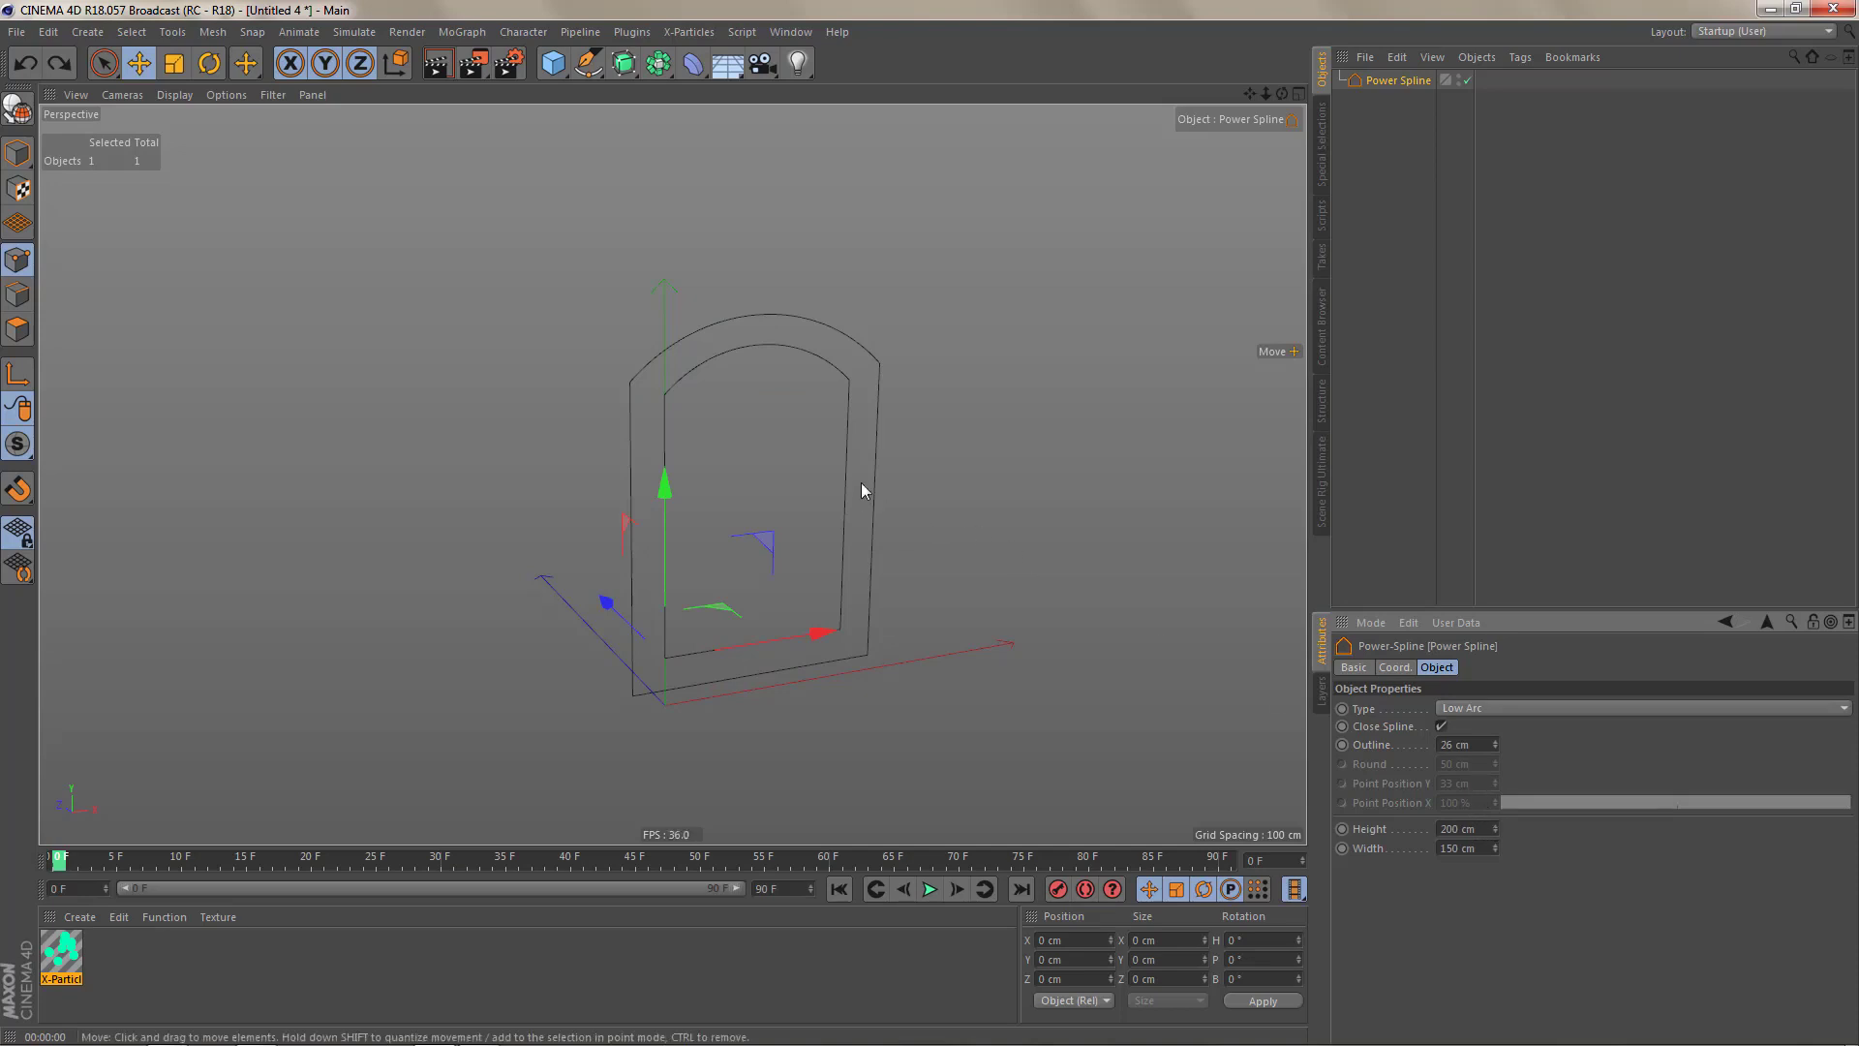
{"action": "left_click_drag", "start_coordinate": [864, 462], "coordinate": [868, 467], "text": "alt"}
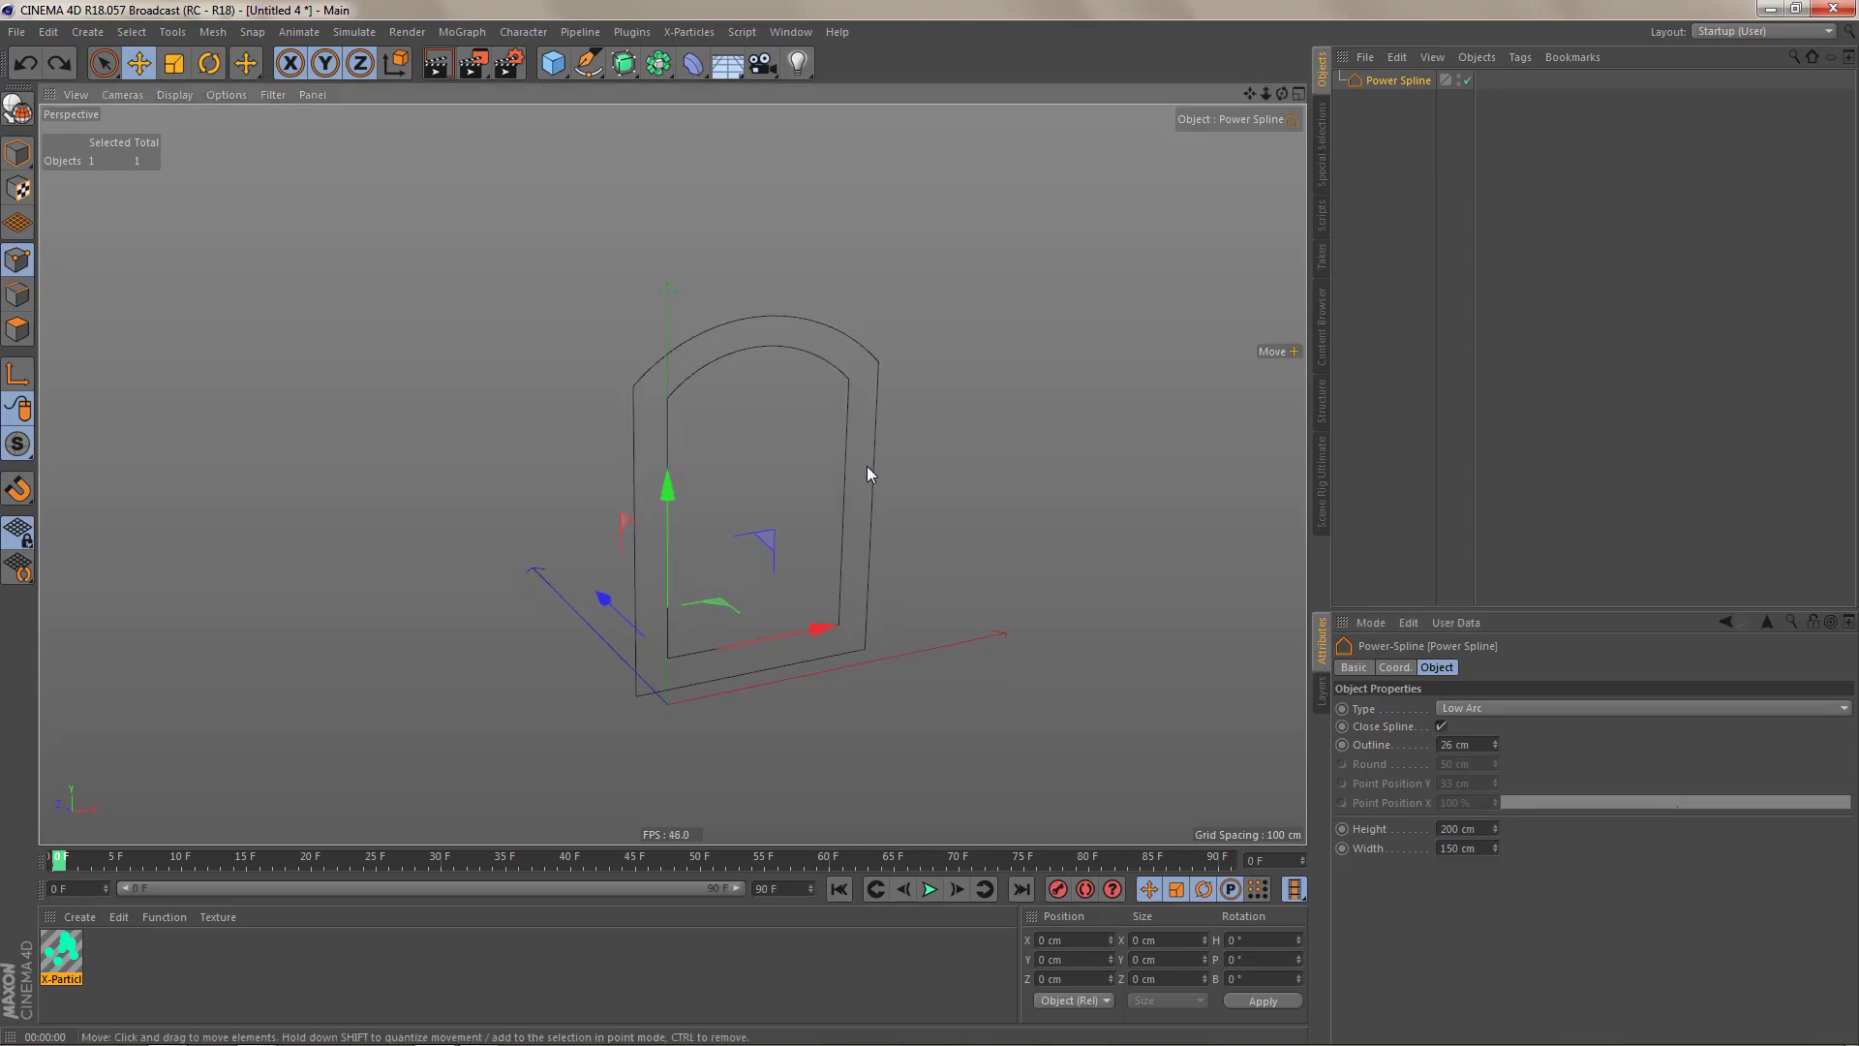
{"action": "left_click", "coordinate": [592, 68]}
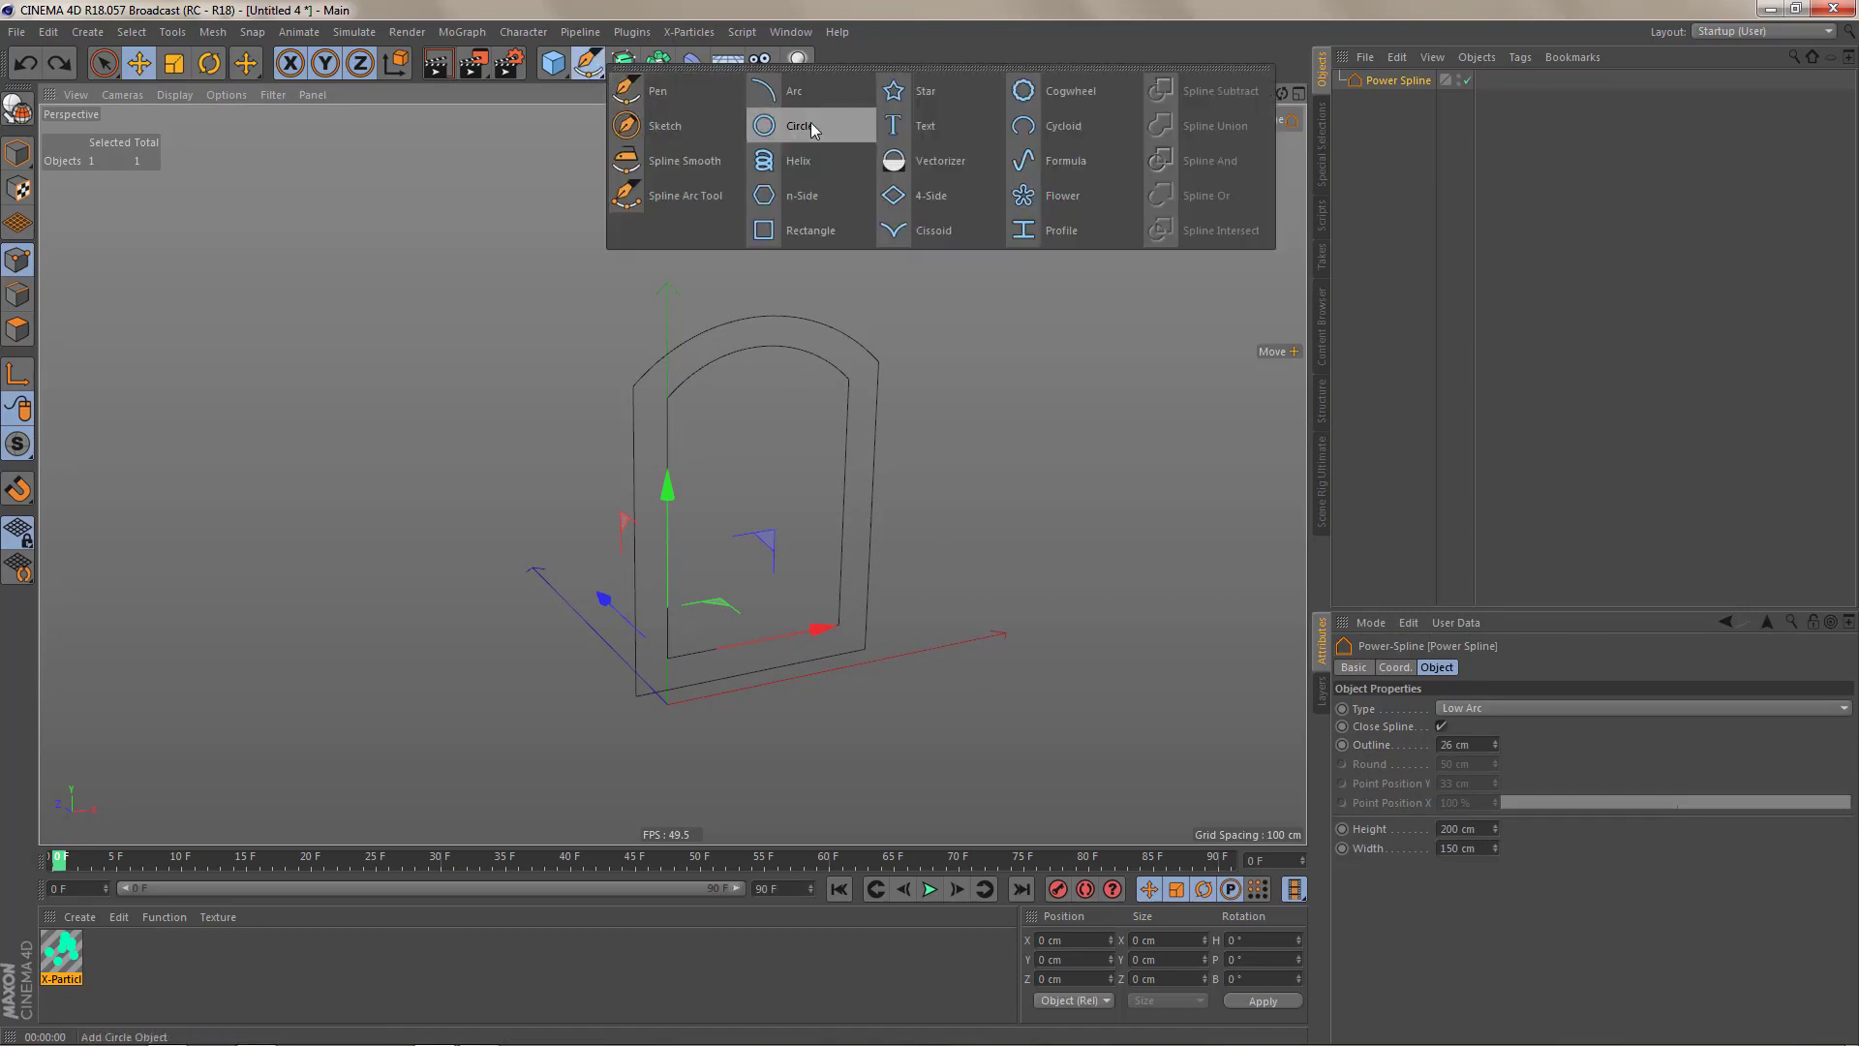